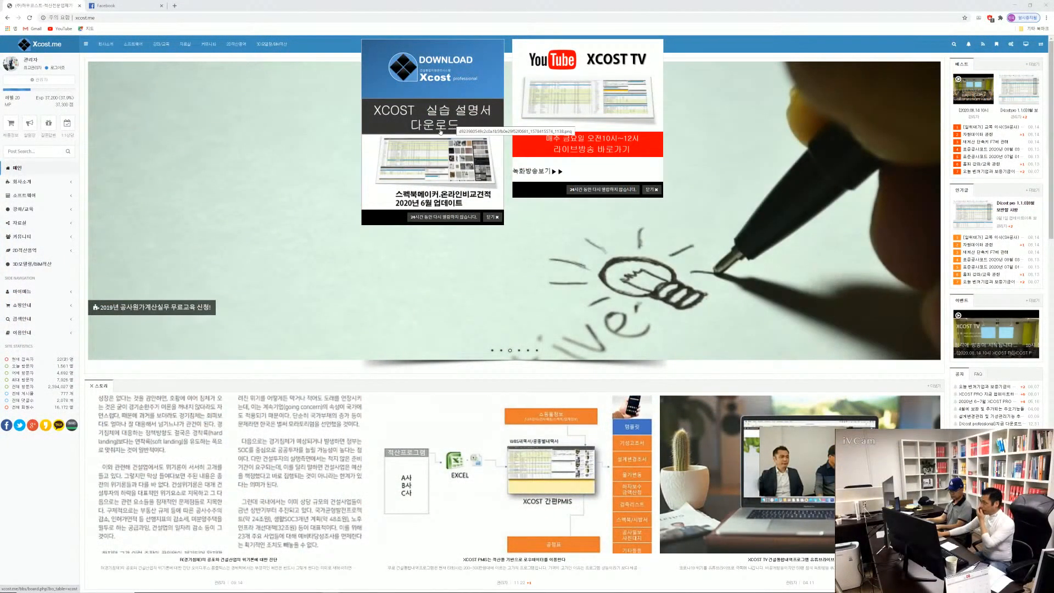
# Go to naver.com in place of the current website
pyautogui.click(112, 19)
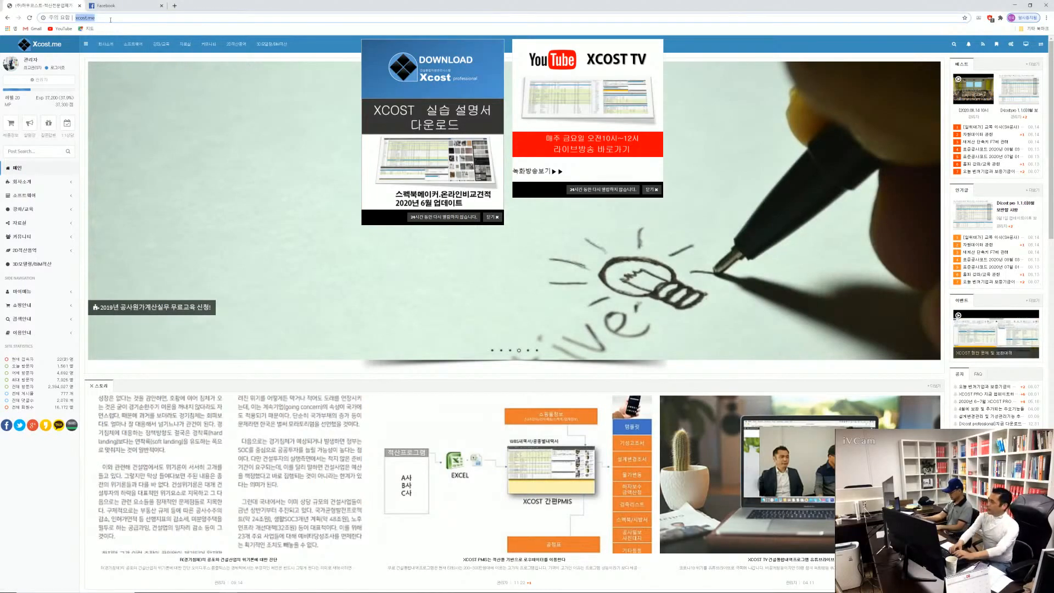
pyautogui.write('naver.com')
pyautogui.press('Return')
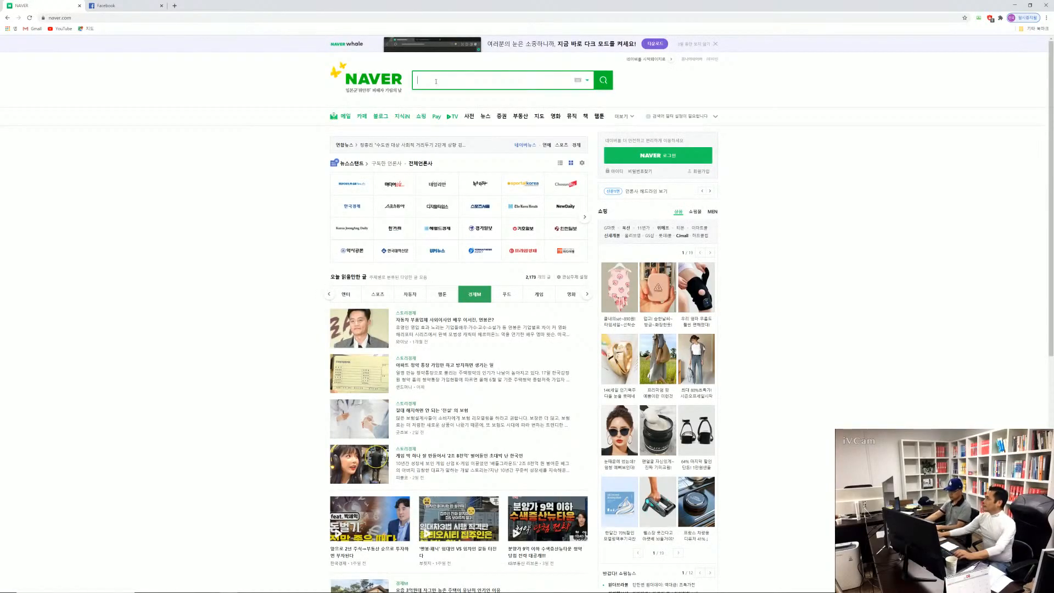
# Search Naver for "xcost" and open the official xcost.me website from the results
pyautogui.write('xc')
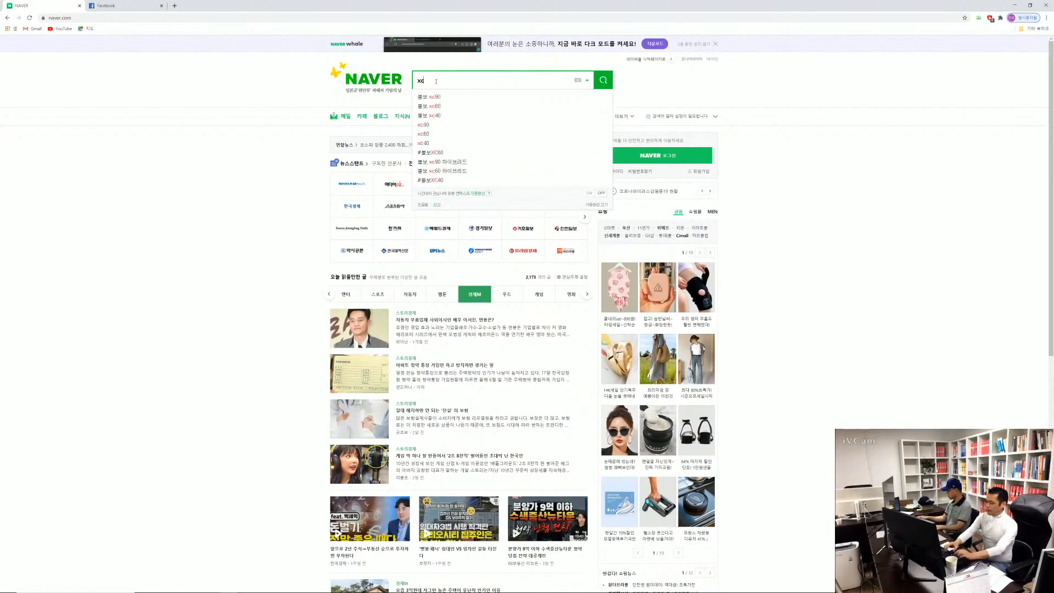
pyautogui.write('ost')
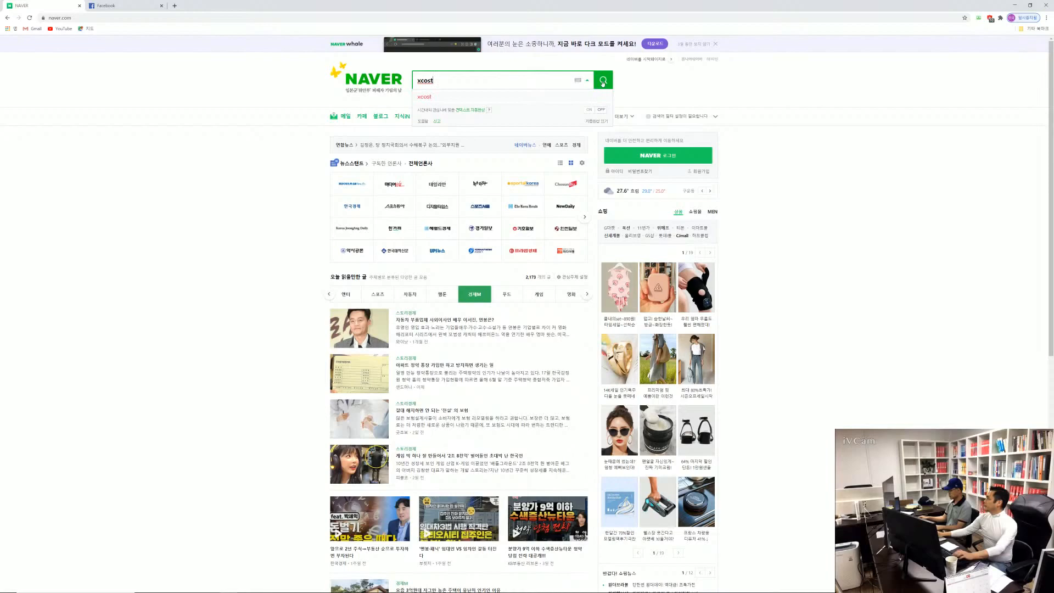
pyautogui.click(603, 83)
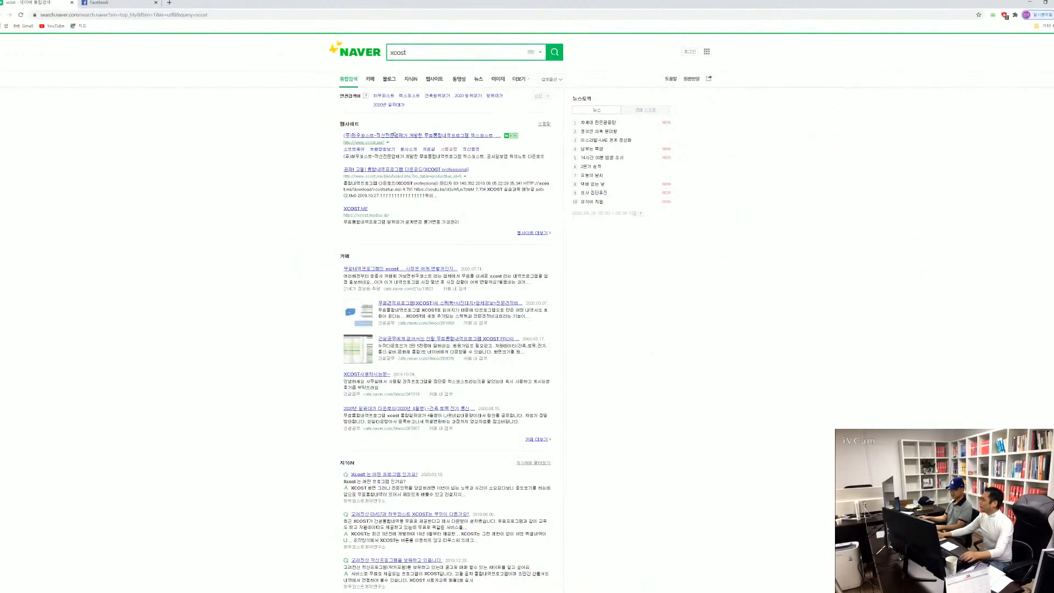
pyautogui.click(375, 144)
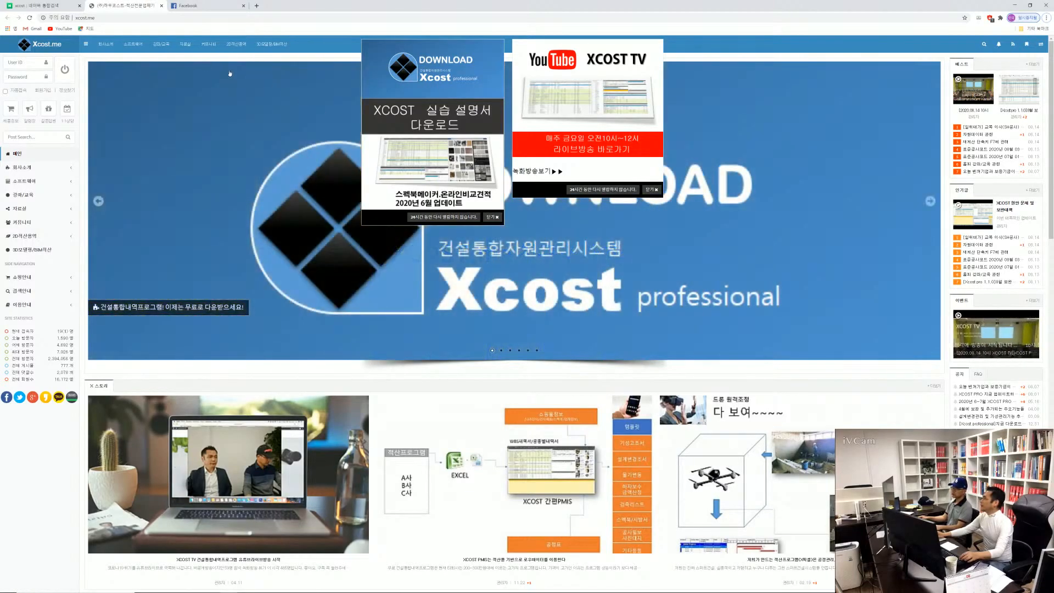
# Open the XCOST professional download post, download the xcostsetup installer, and minimize the browser
pyautogui.moveTo(158, 50)
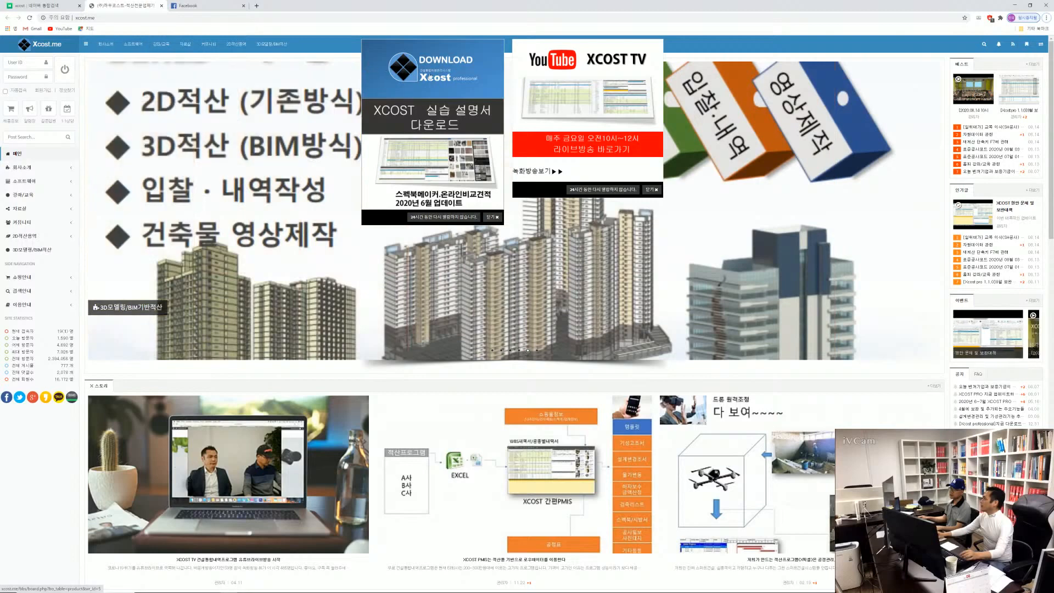
pyautogui.click(430, 76)
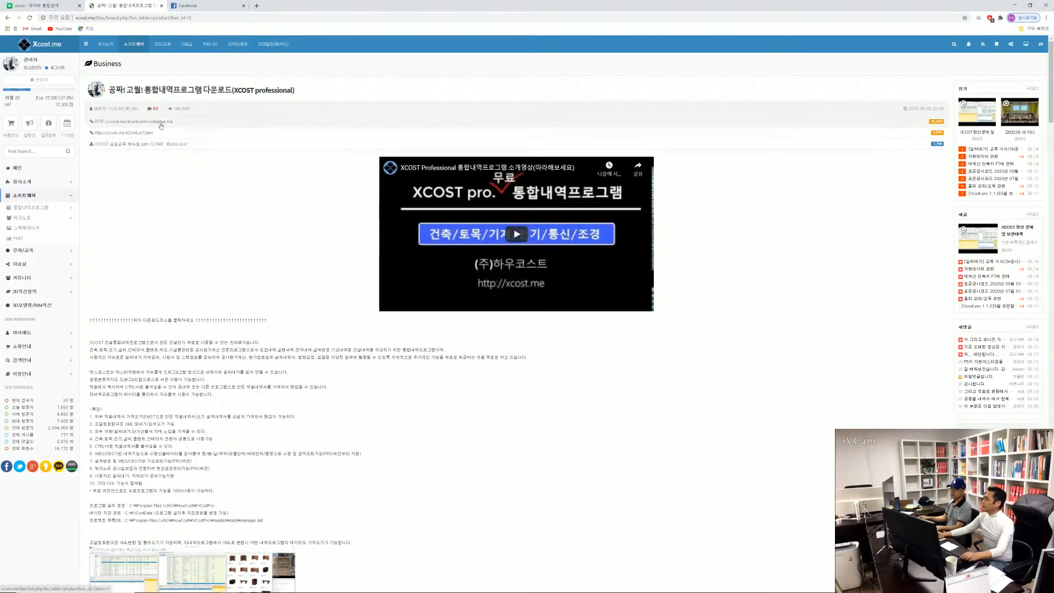
pyautogui.click(162, 122)
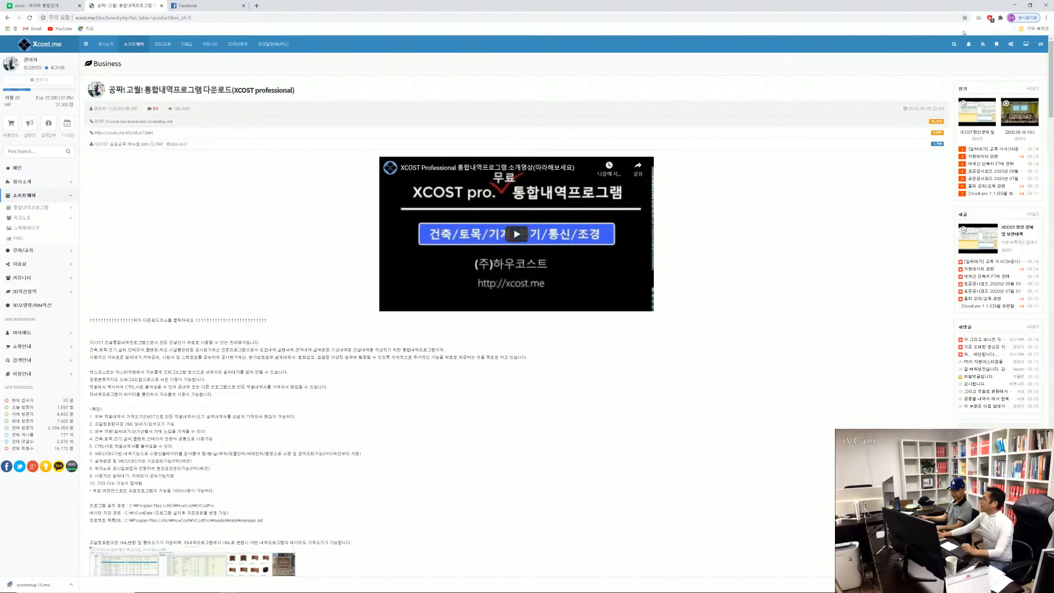
pyautogui.click(1015, 7)
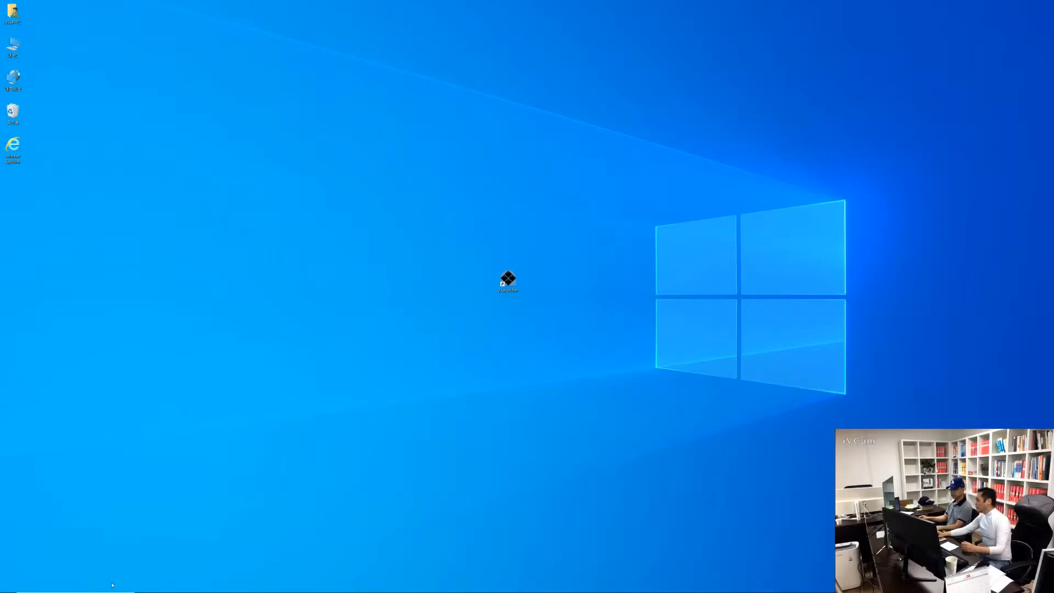
# Open a new File Explorer window and browse to Program Files (x86) on drive C
pyautogui.moveTo(59, 591)
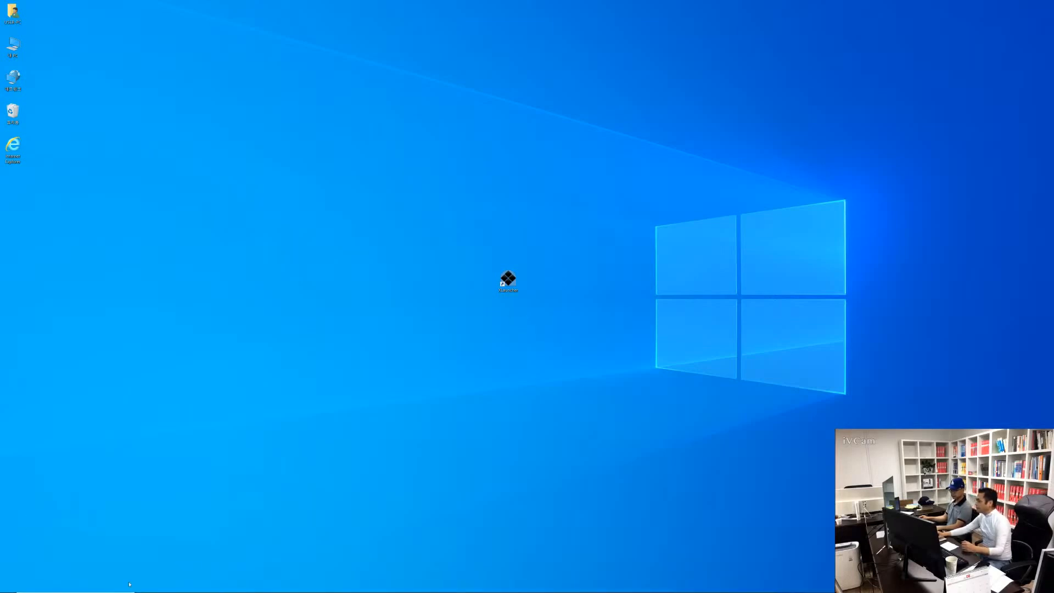
pyautogui.rightClick(158, 587)
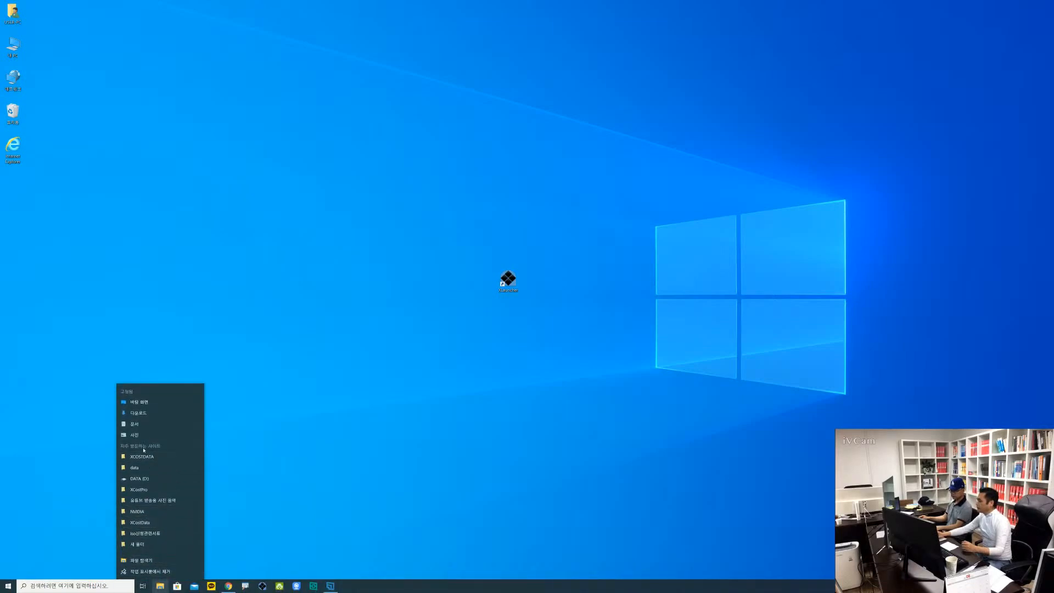
pyautogui.click(146, 564)
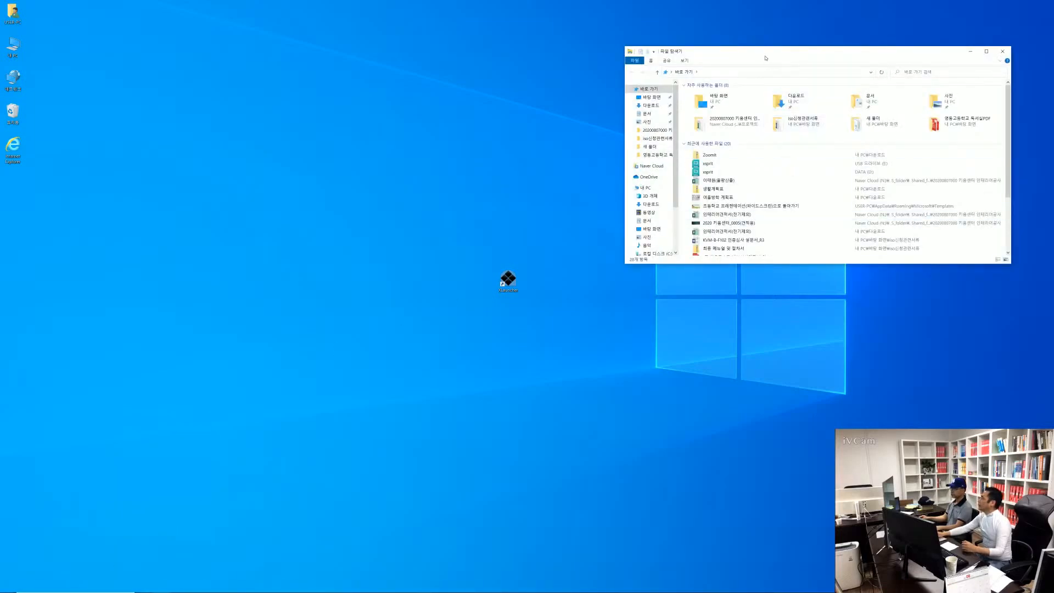
pyautogui.moveTo(765, 55); pyautogui.dragTo(314, 33)
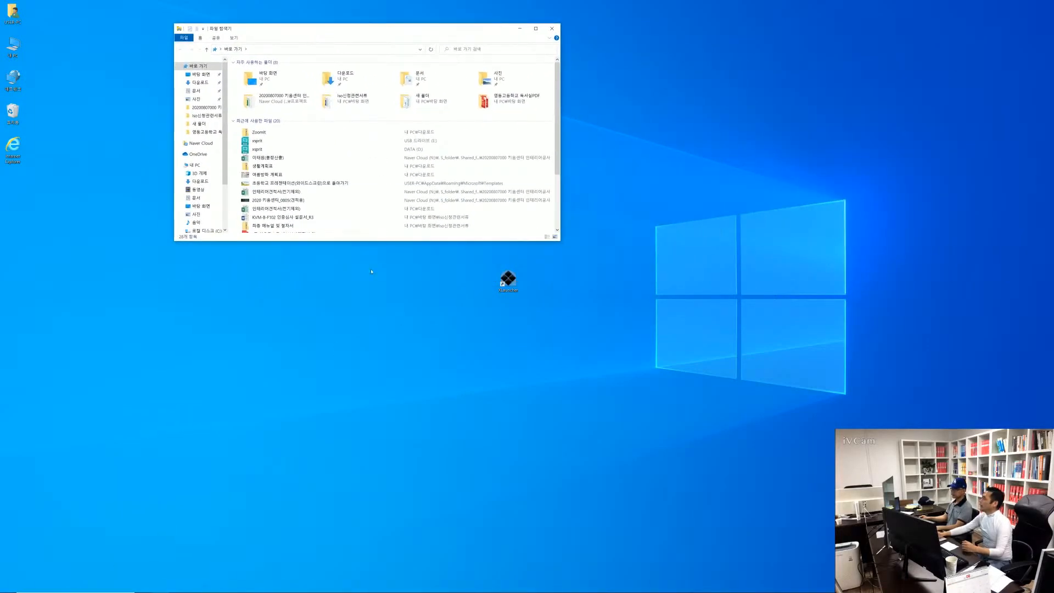
pyautogui.scroll(-2, 200, 223)
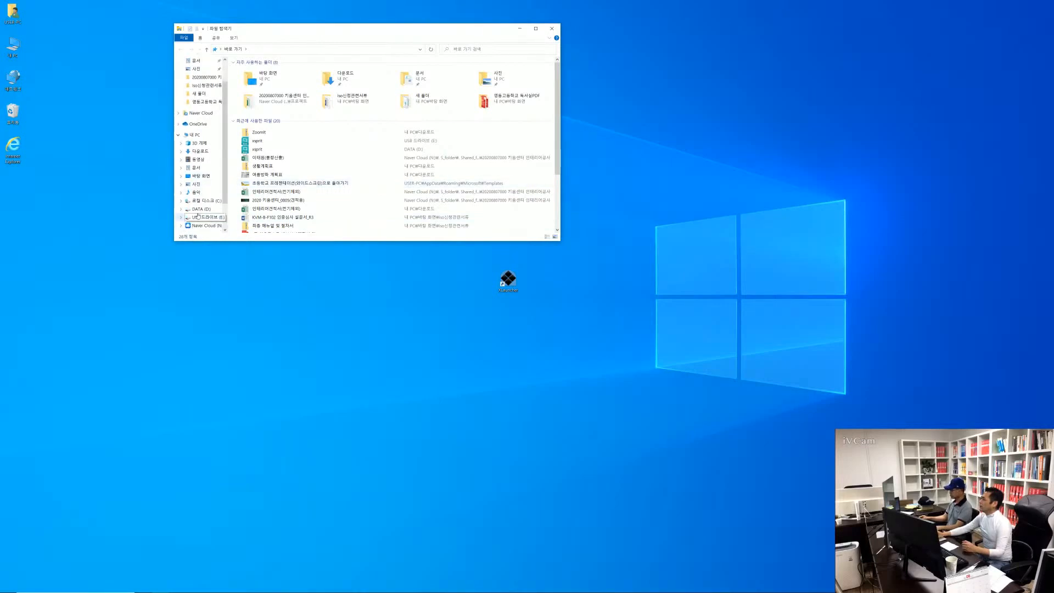
pyautogui.click(203, 201)
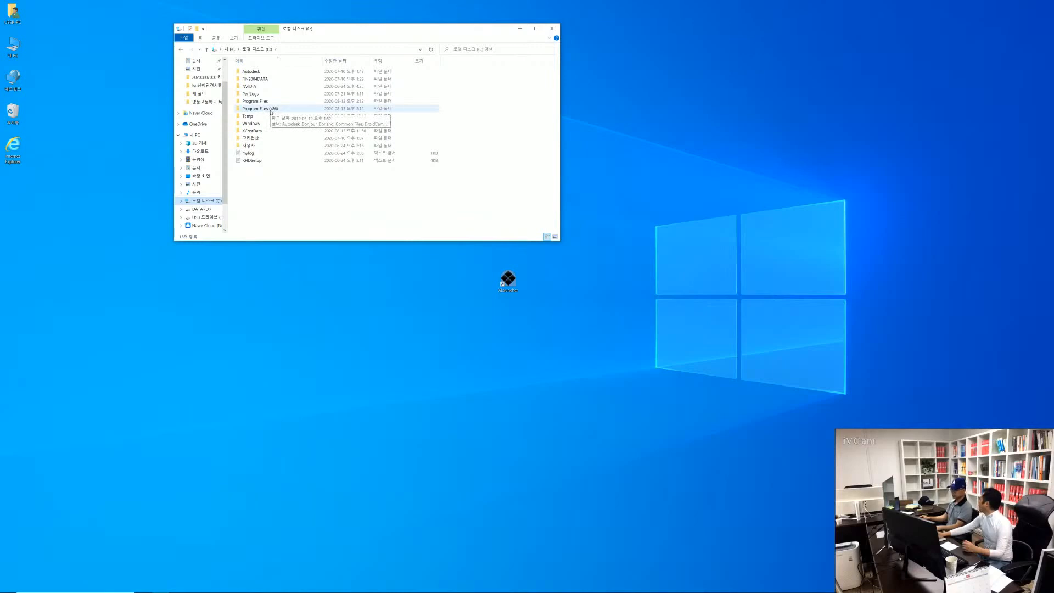
pyautogui.doubleClick(271, 110)
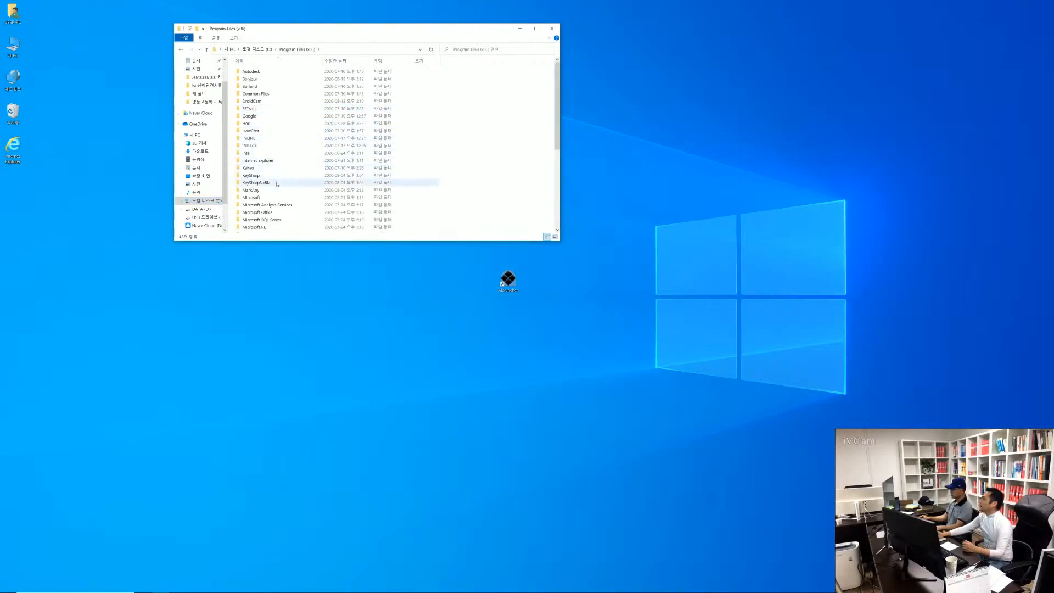
# Open the XCostPro folder inside HowCost to view the installed program files
pyautogui.scroll(-2, 269, 180)
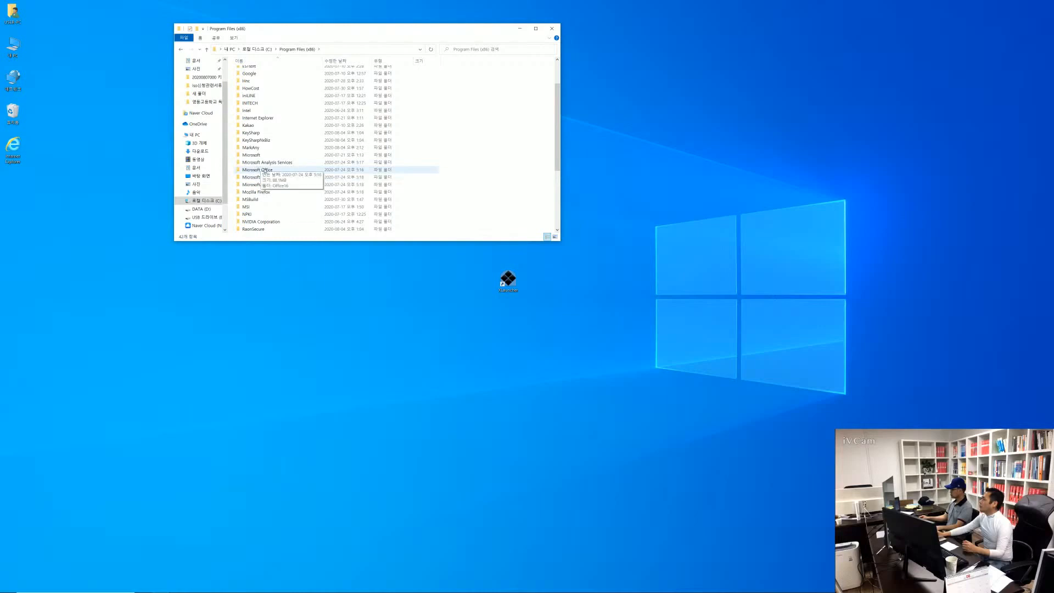
pyautogui.scroll(2, 256, 164)
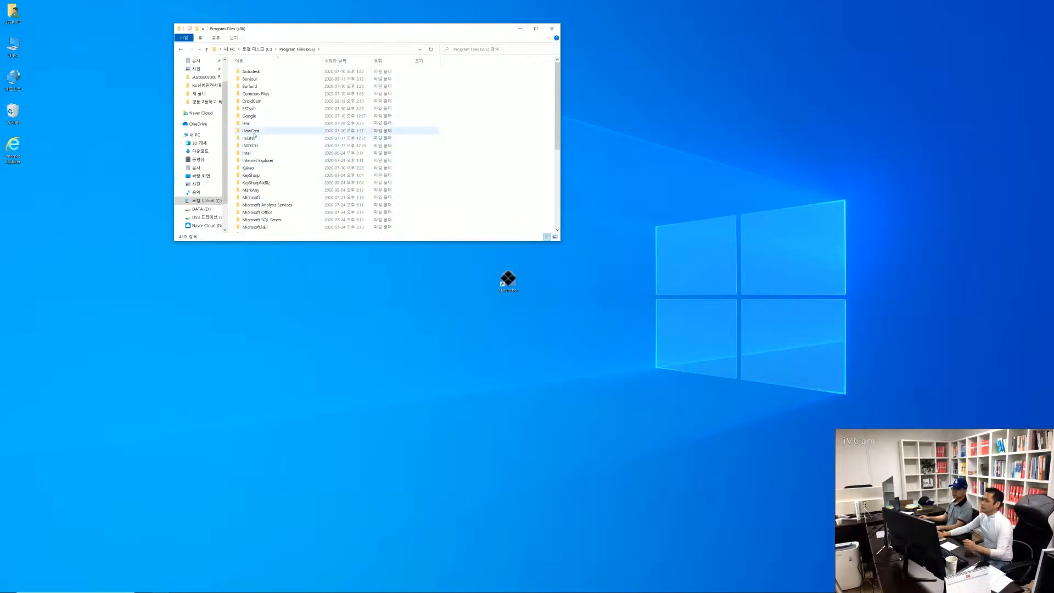
pyautogui.moveTo(254, 135)
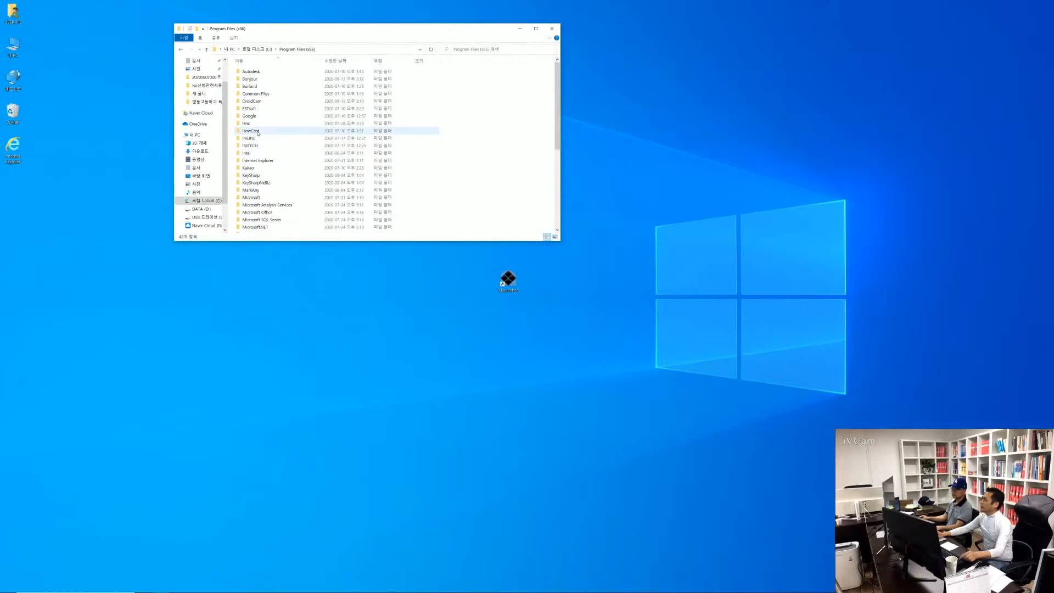
pyautogui.click(255, 134)
pyautogui.doubleClick(253, 131)
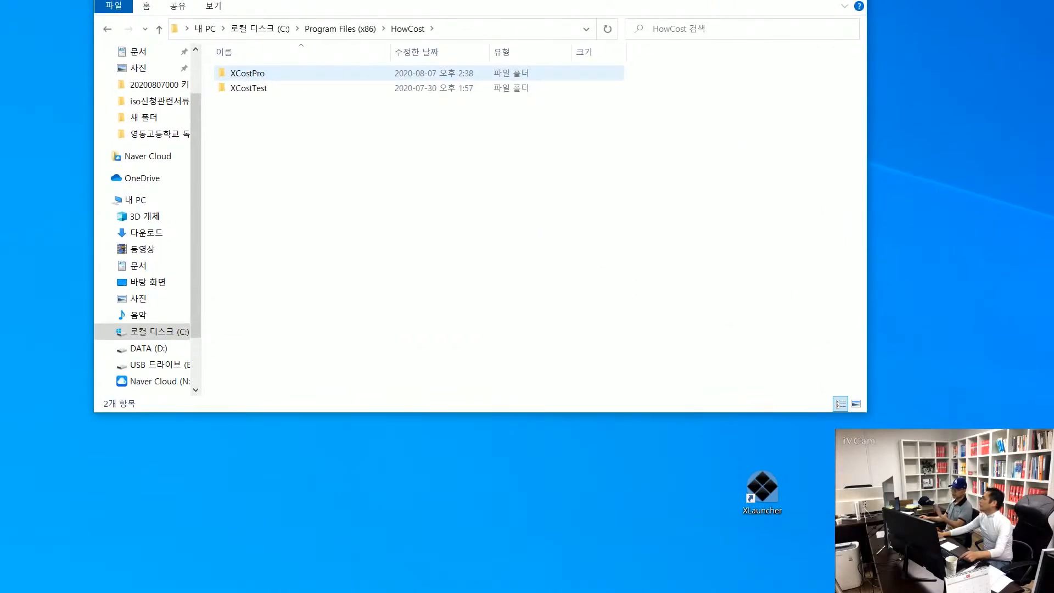
pyautogui.press('alt')
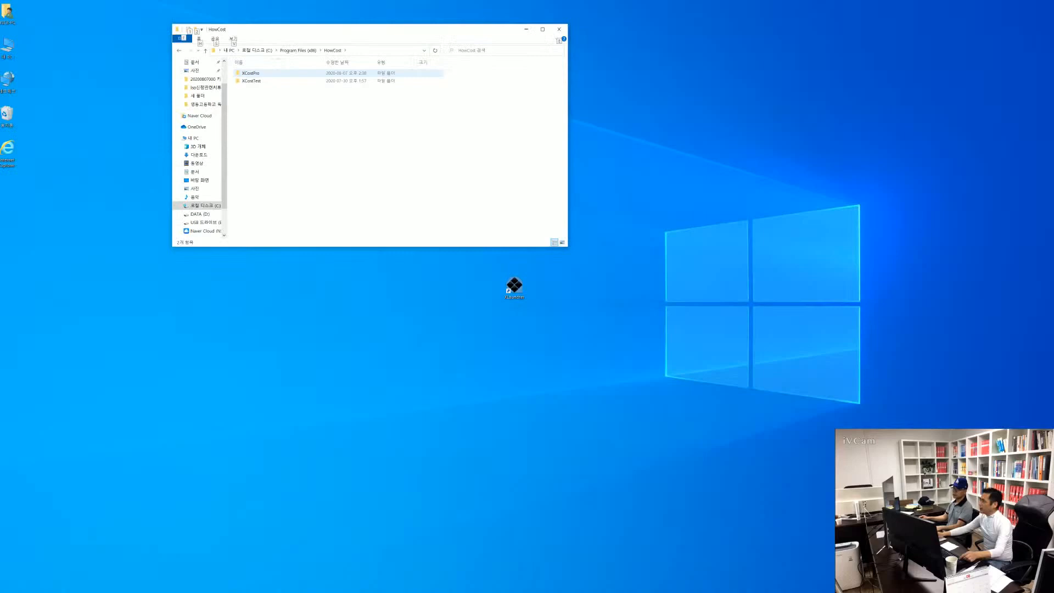
pyautogui.doubleClick(252, 72)
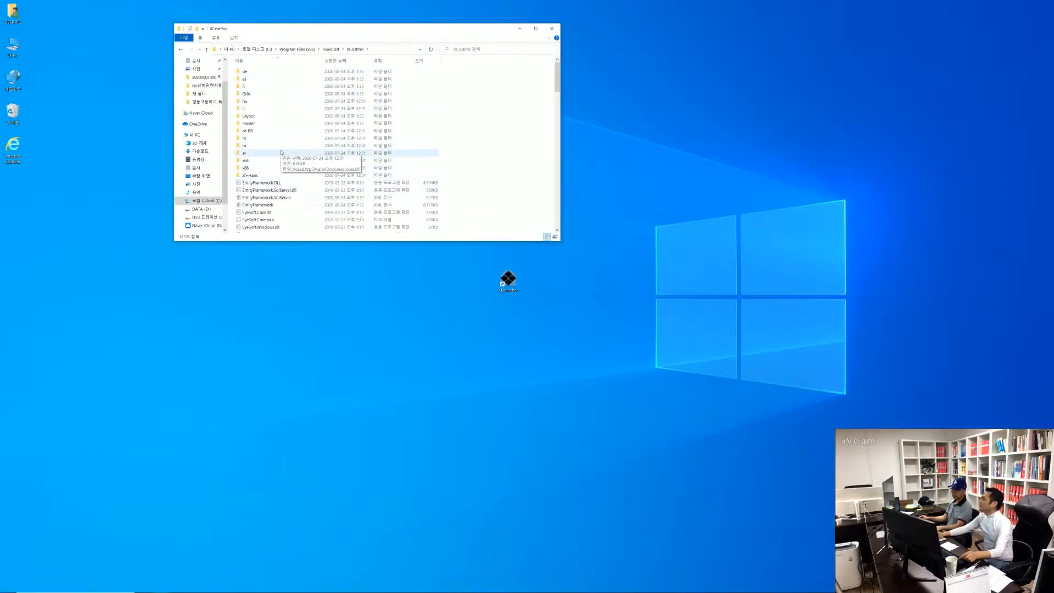
pyautogui.press('alt')
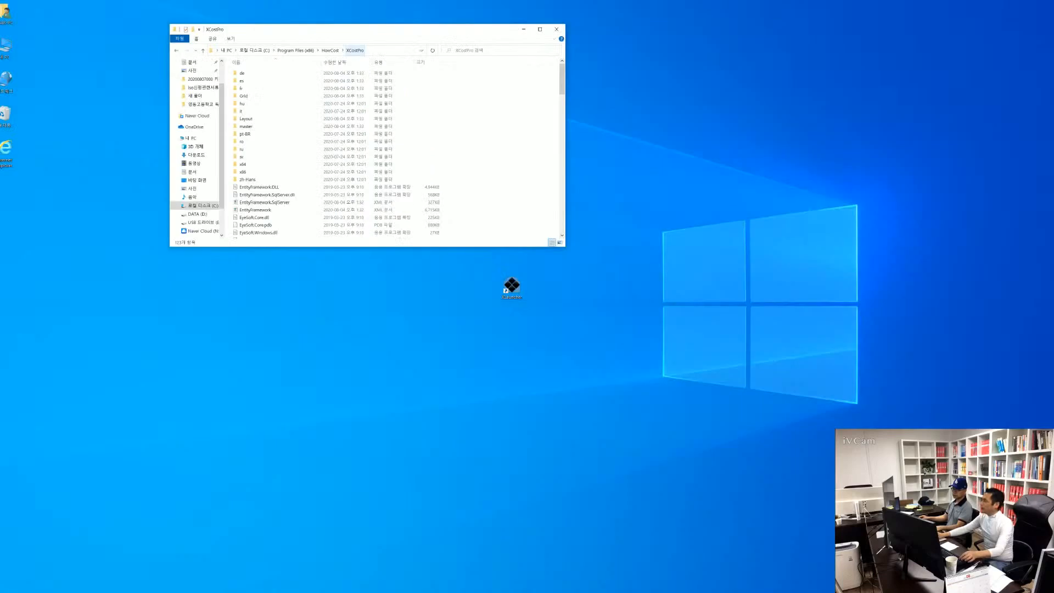
# Return to the root of drive C, locate the XCostData folder, and close File Explorer
pyautogui.click(207, 201)
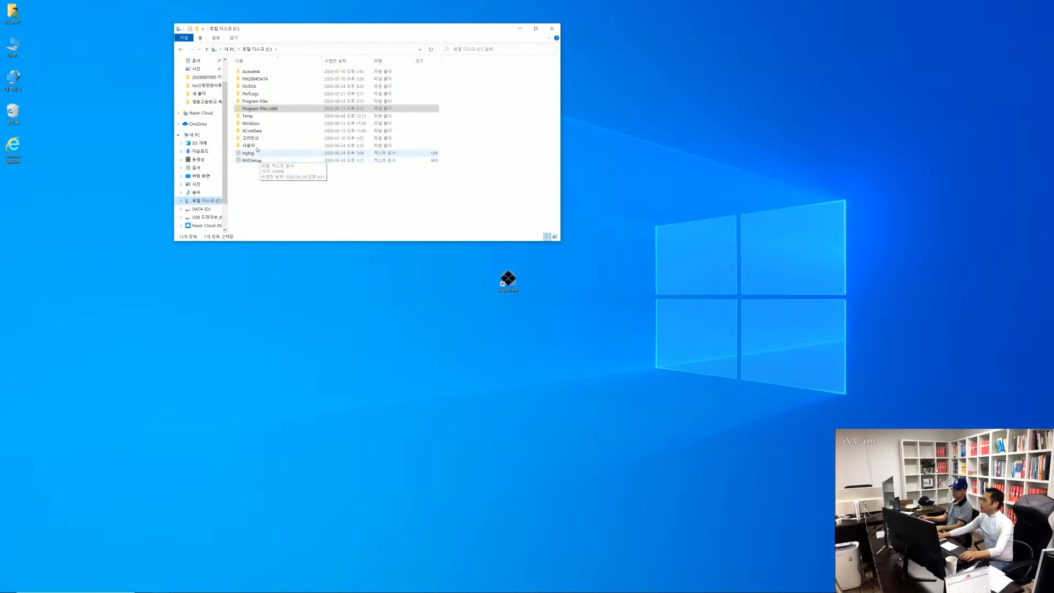
pyautogui.moveTo(255, 134)
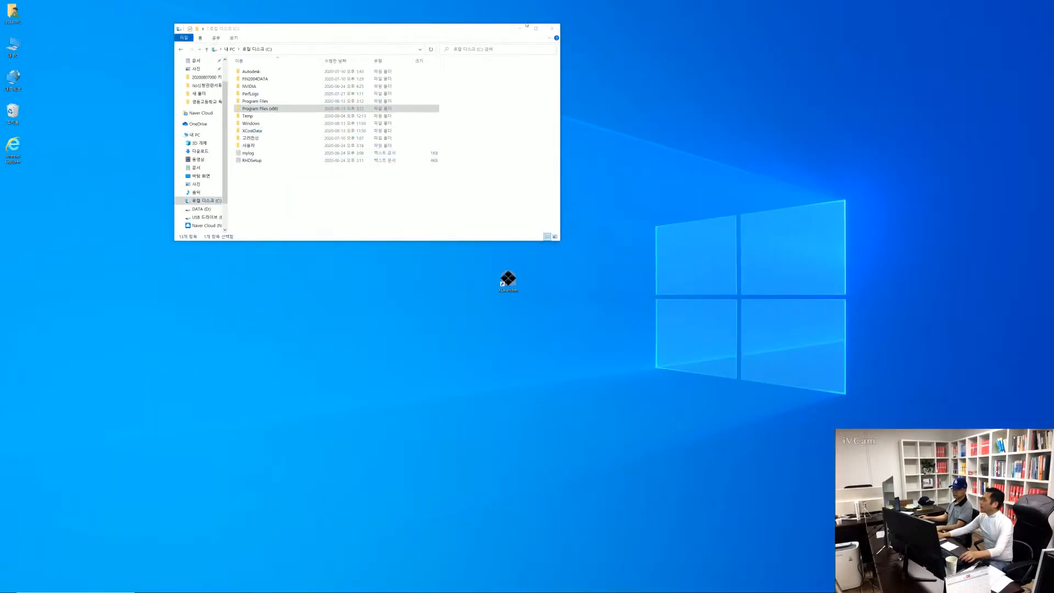
pyautogui.click(552, 28)
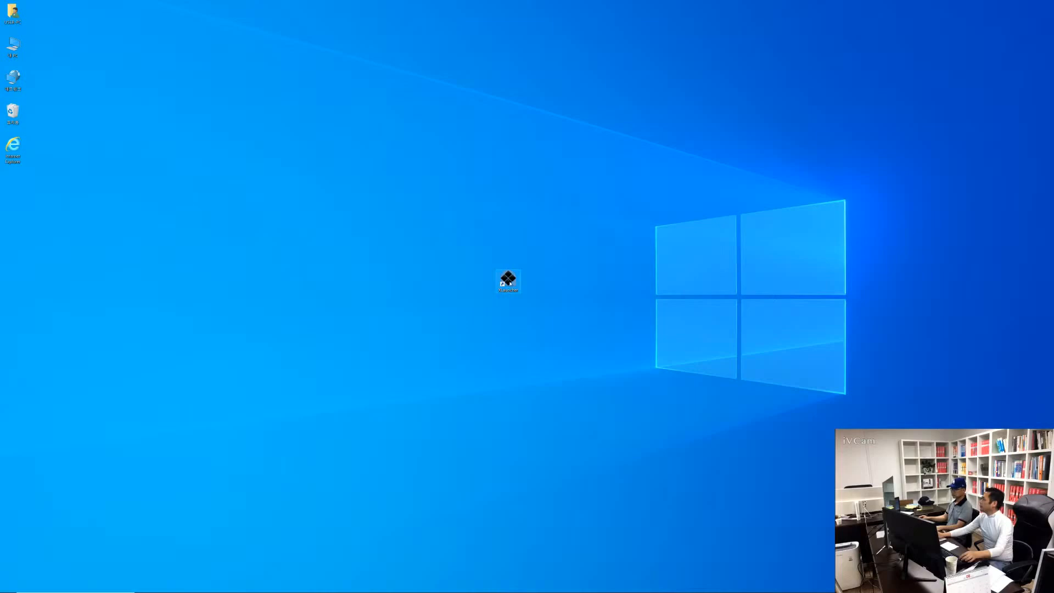
# Launch X-Cost from the XLauncher desktop shortcut and download the sample project 교육용_샘플프로젝트.xct
pyautogui.doubleClick(508, 280)
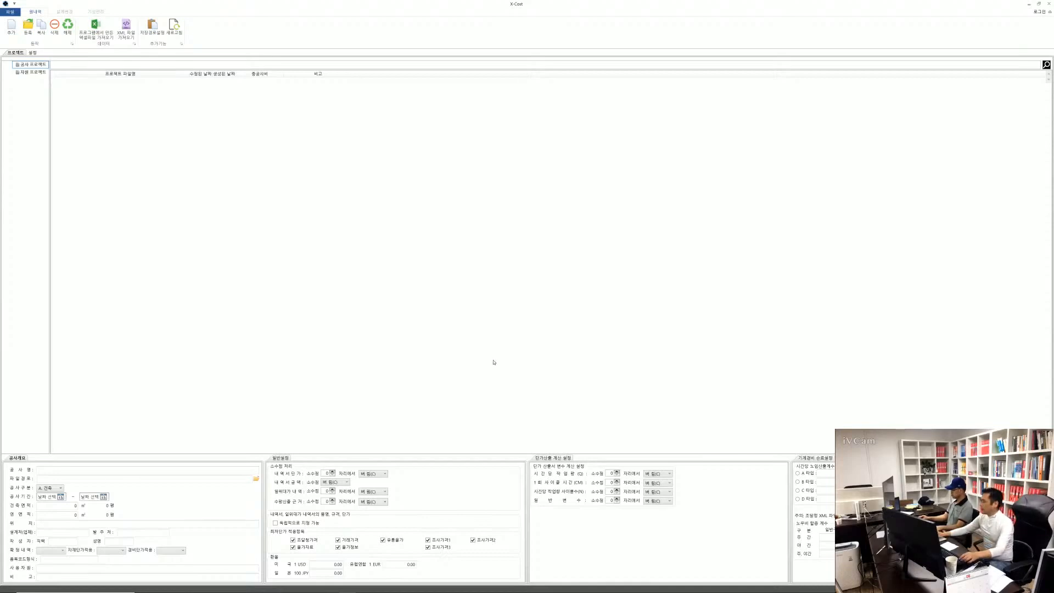
pyautogui.press('alt')
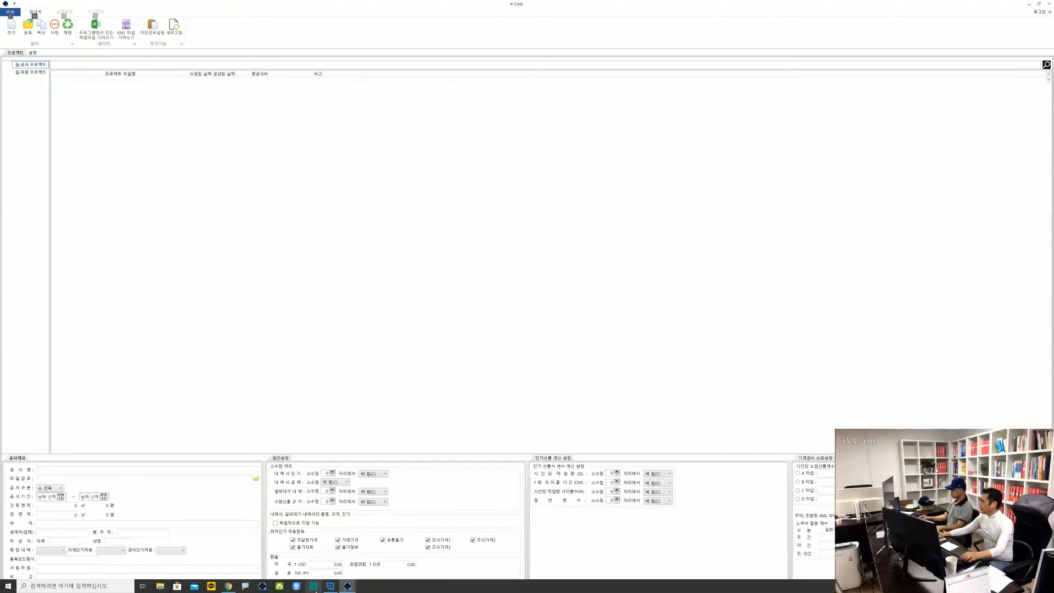
pyautogui.moveTo(348, 586)
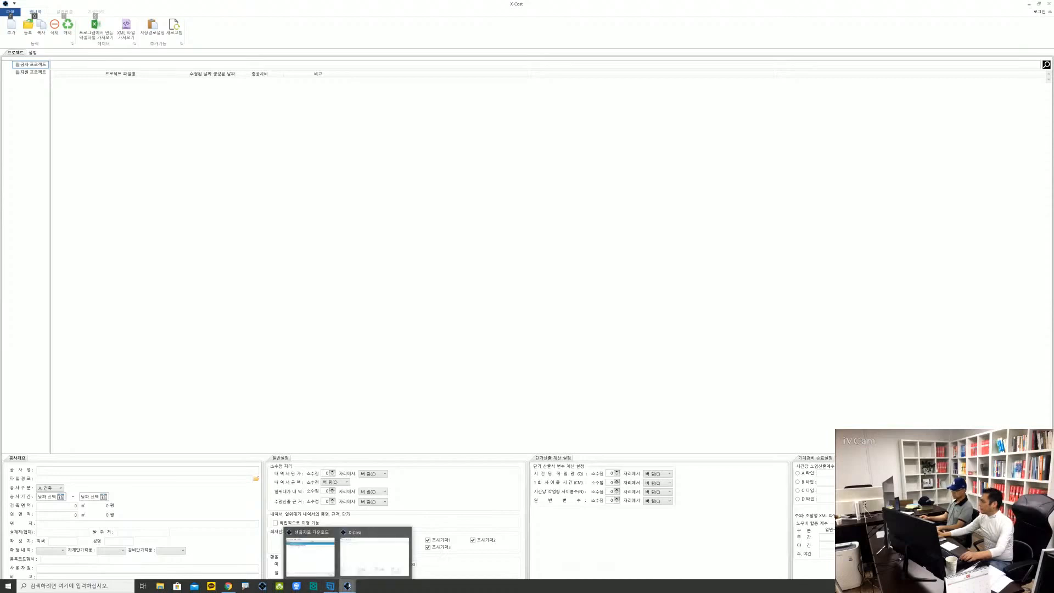
pyautogui.click(310, 554)
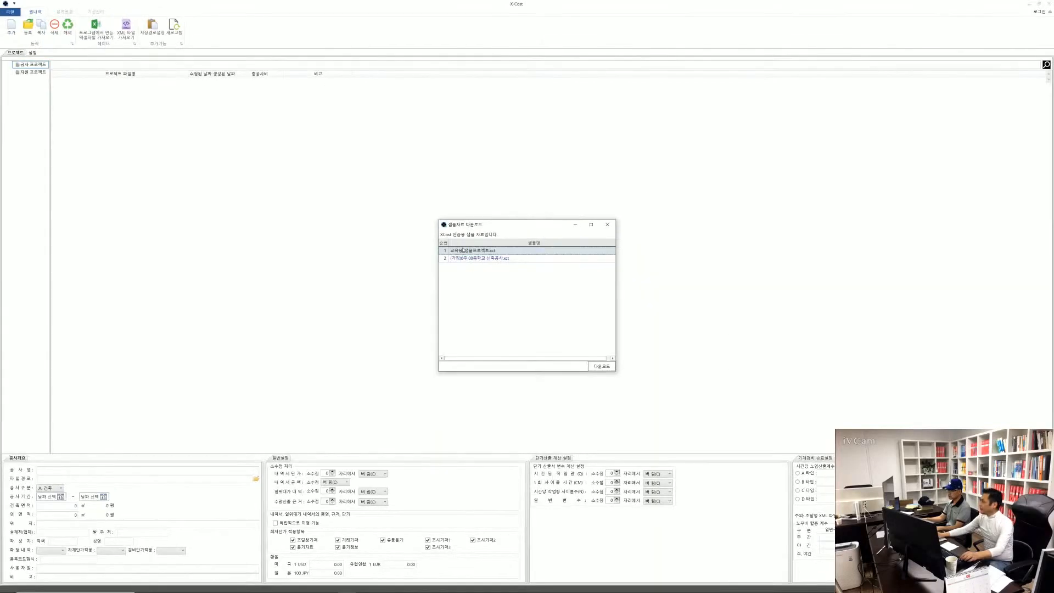
pyautogui.click(463, 250)
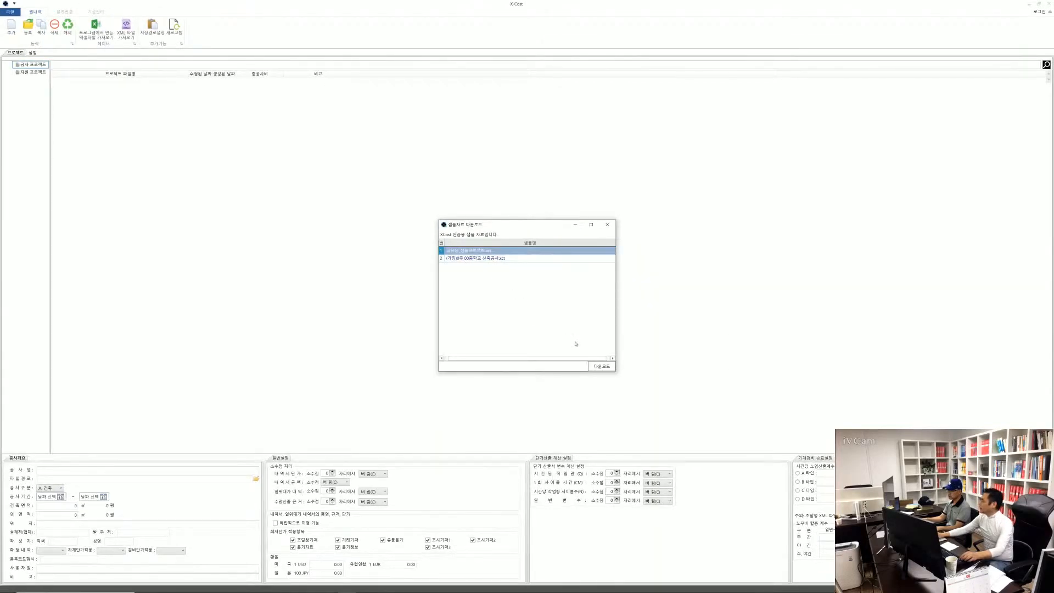
pyautogui.click(601, 366)
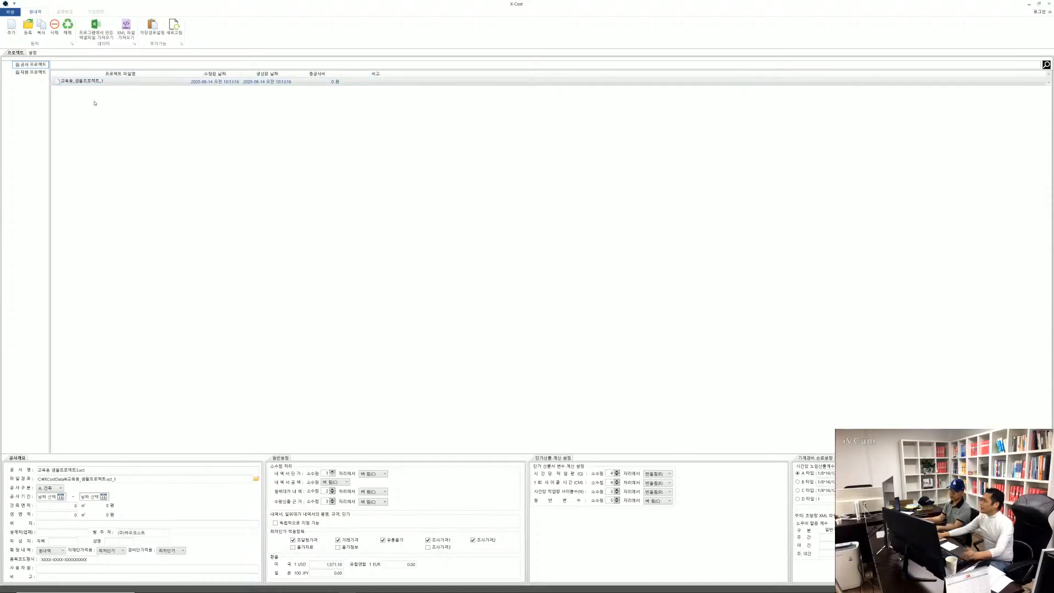
# Download the second sample project, the 00중학교 신축공사 file, from the sample project list
pyautogui.click(94, 85)
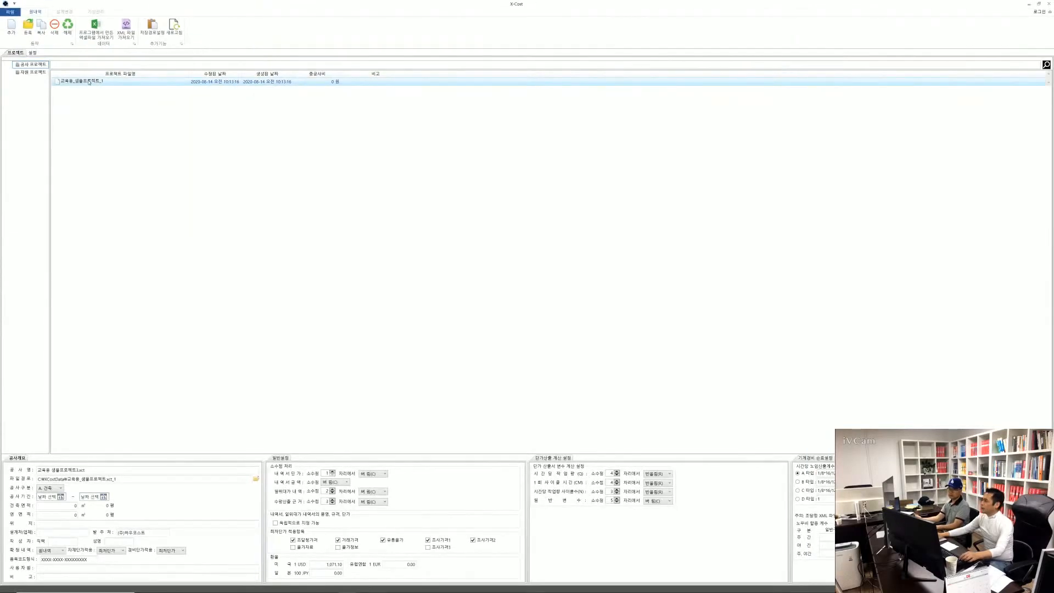
pyautogui.rightClick(89, 81)
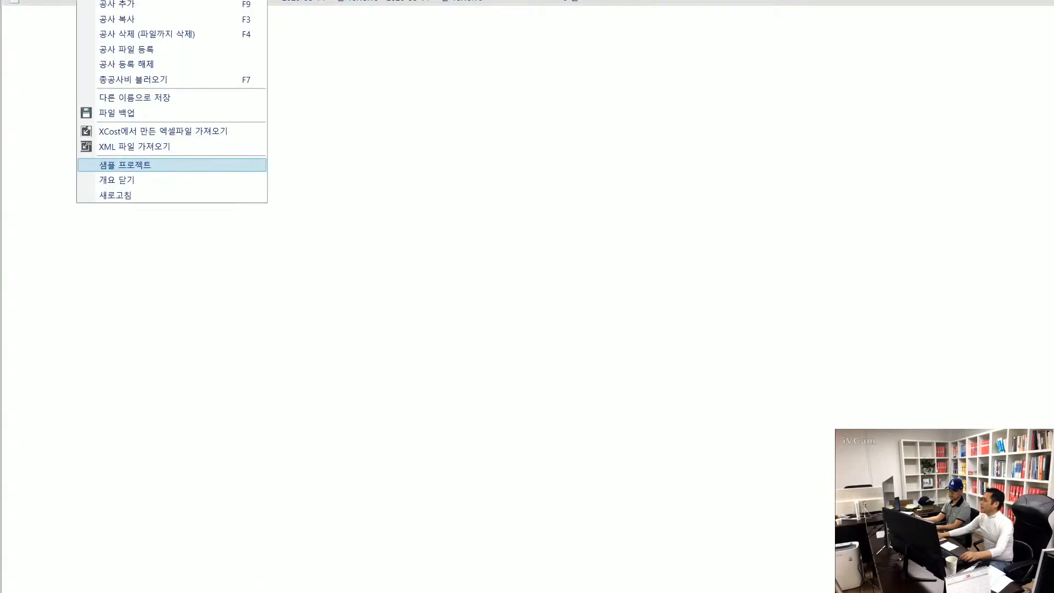
pyautogui.click(132, 165)
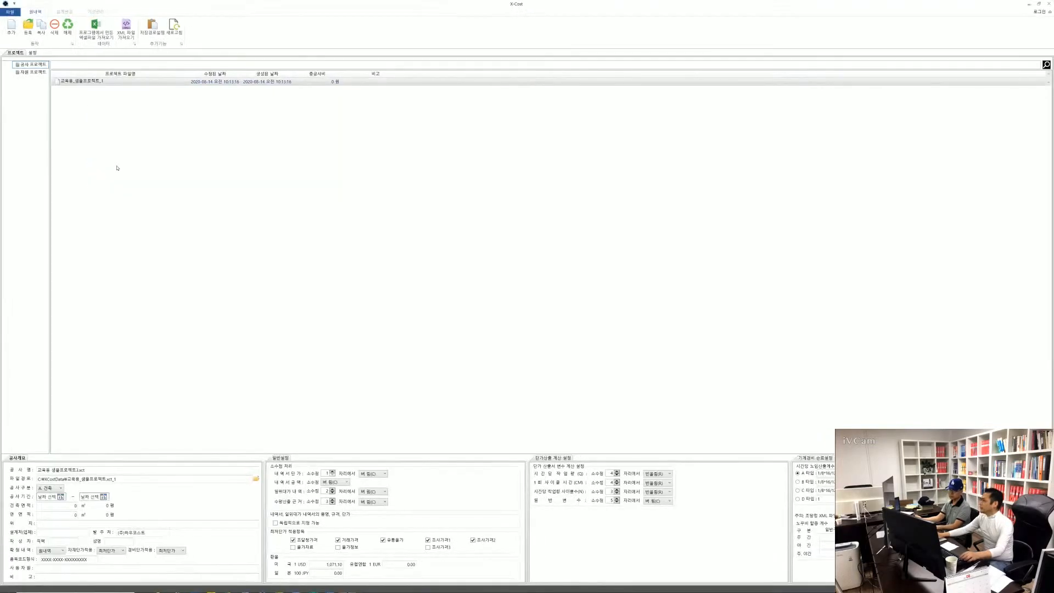
pyautogui.rightClick(88, 87)
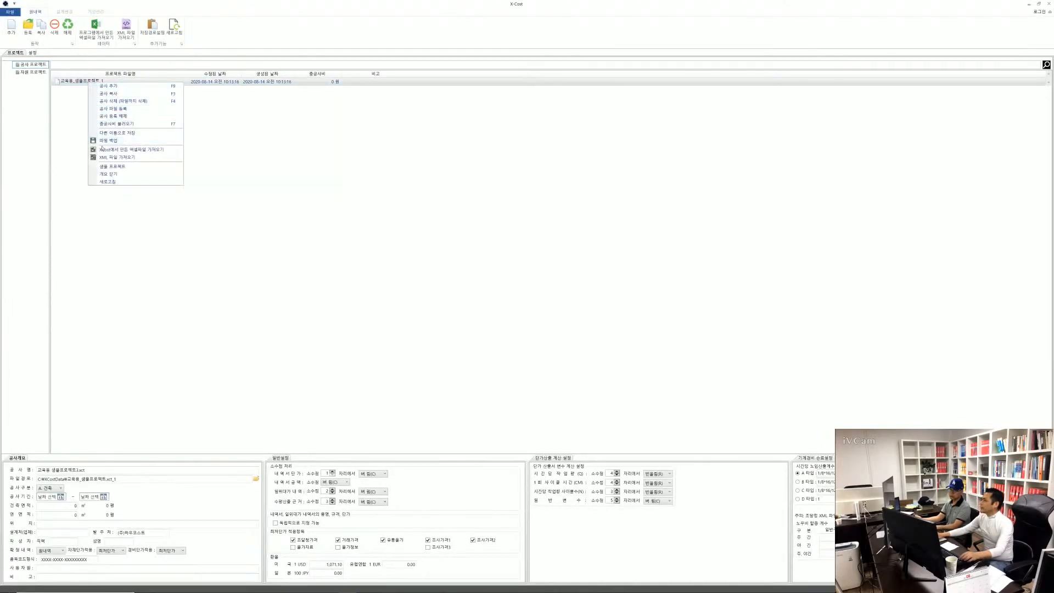
pyautogui.click(112, 167)
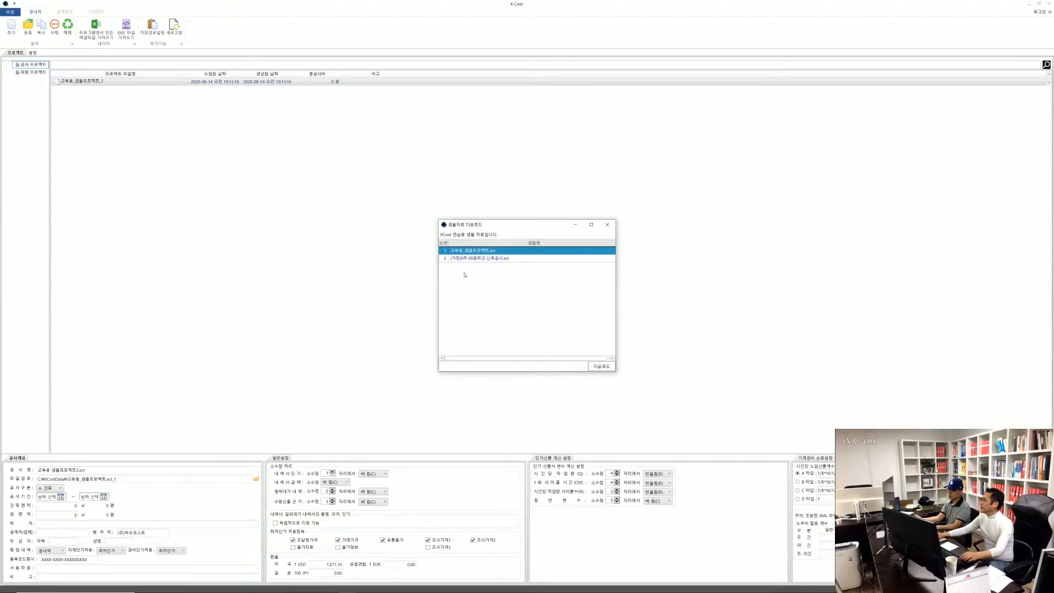
pyautogui.click(474, 261)
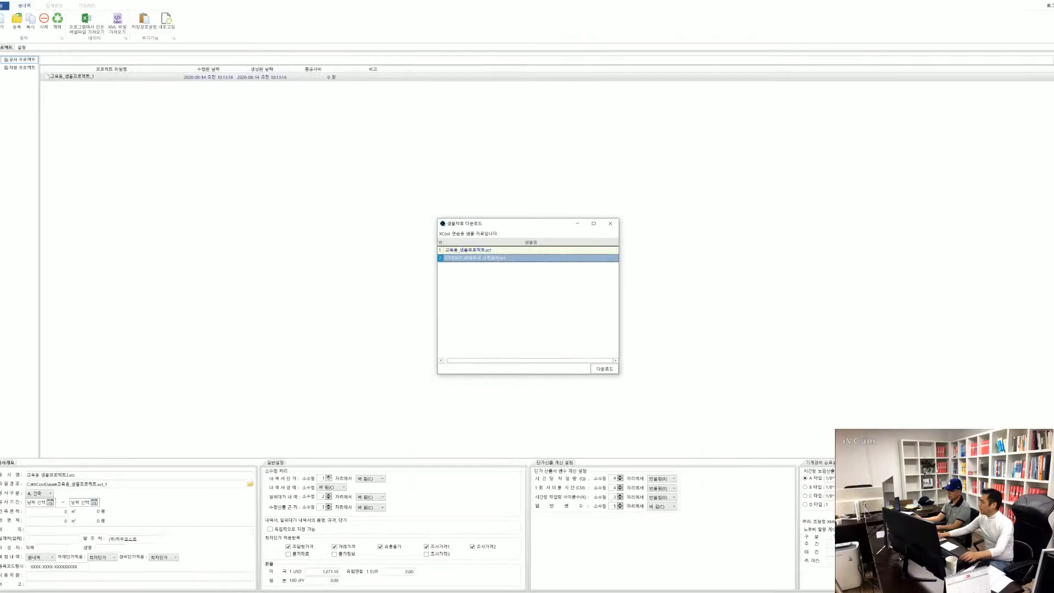
pyautogui.click(710, 469)
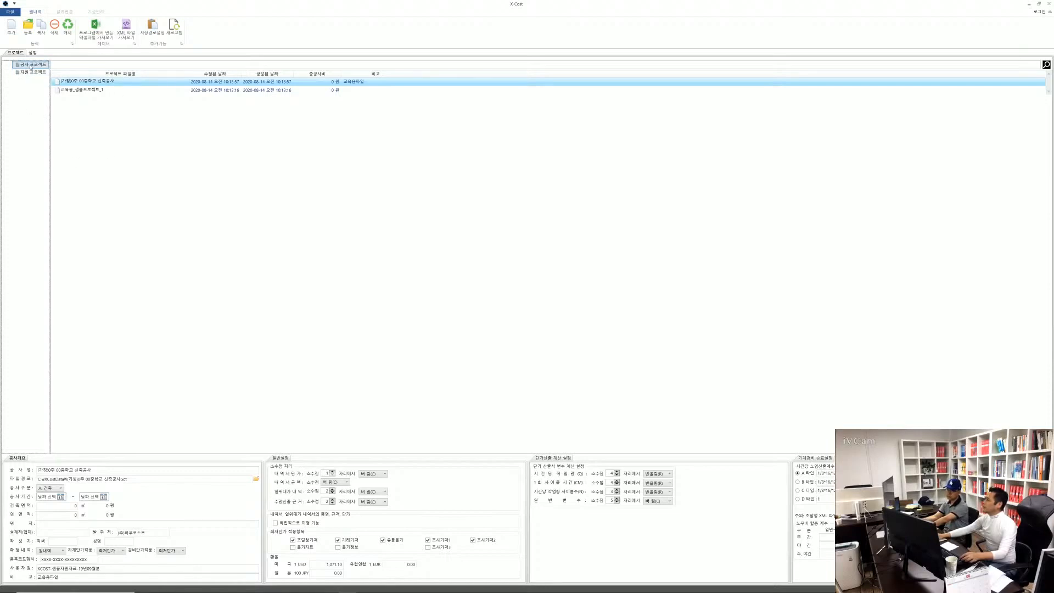
# Add a folder named 2020년프로젝트 under 공사 프로젝트 in the project tree
pyautogui.rightClick(31, 67)
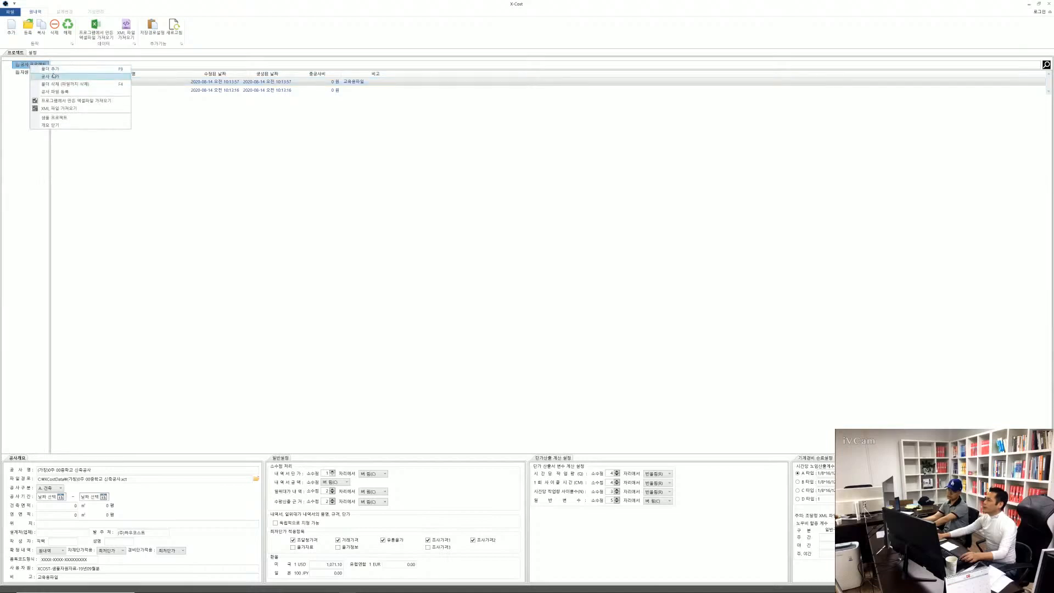
pyautogui.click(53, 69)
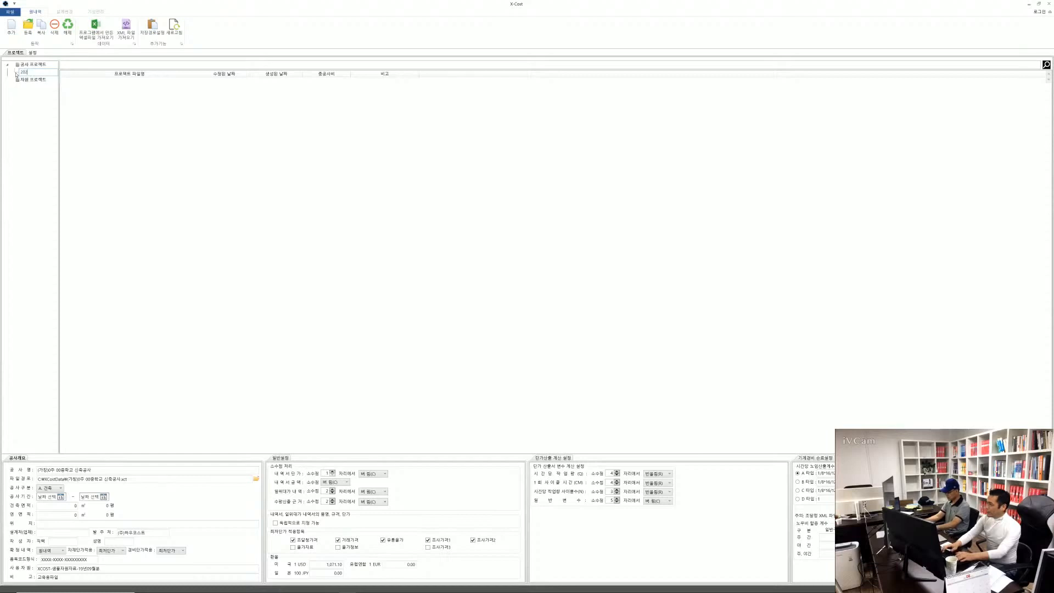
pyautogui.write('2020')
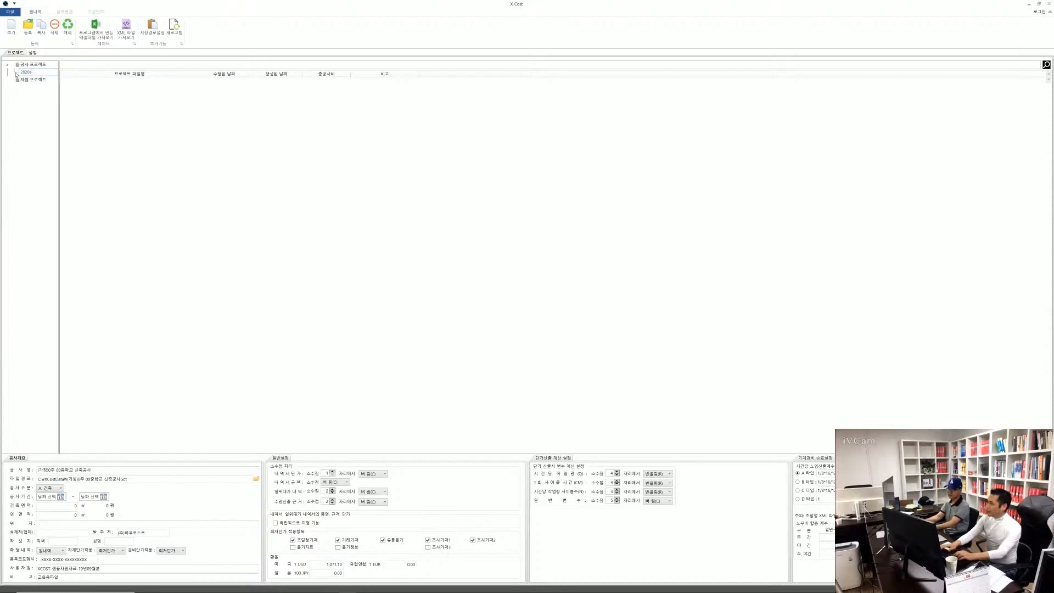
pyautogui.write('년프로젝트')
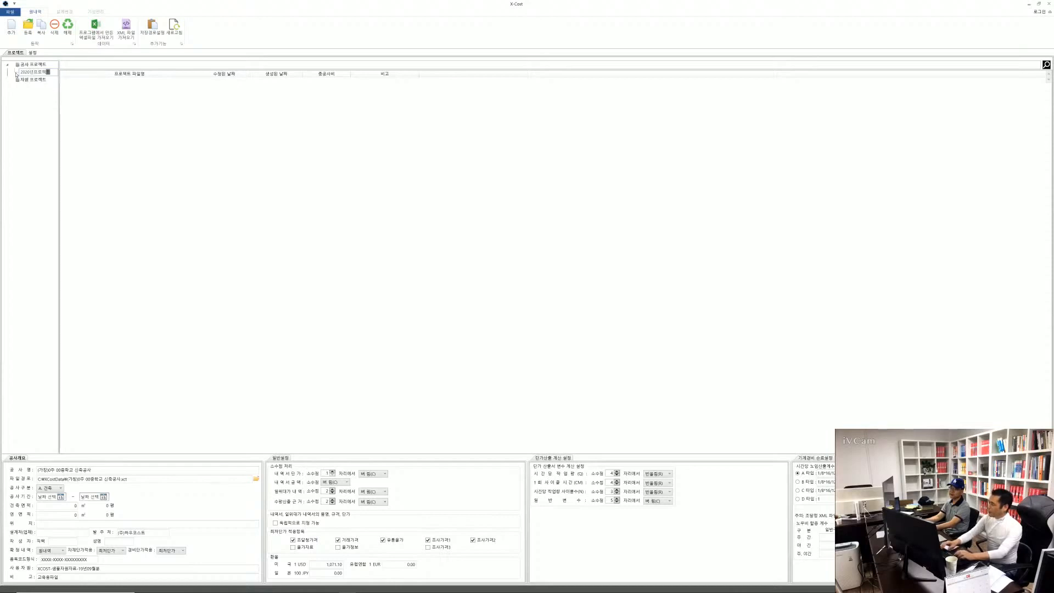
pyautogui.press('Return')
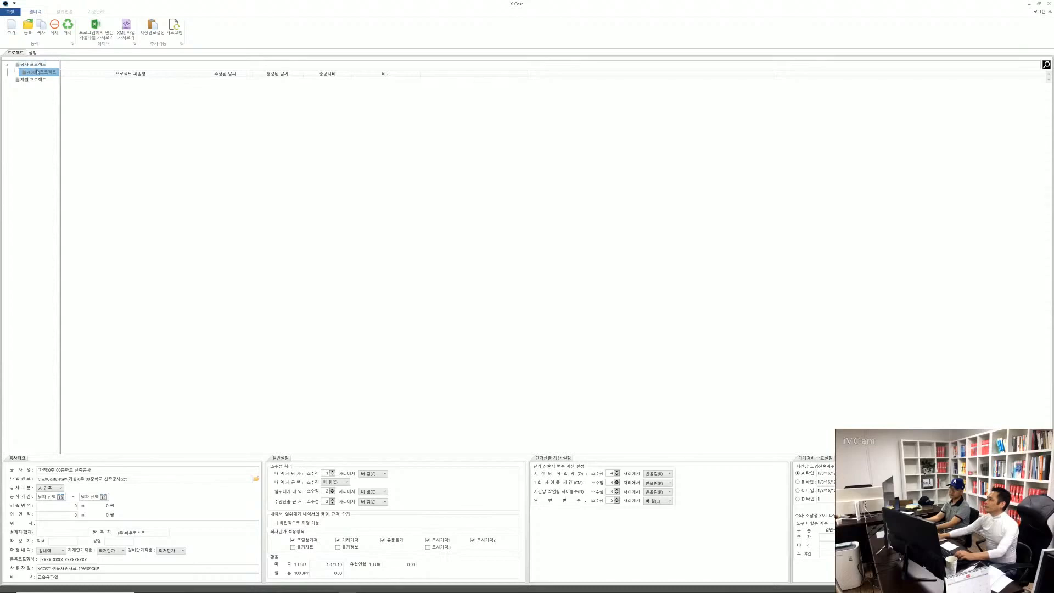
# Add a subfolder named 0000프로젝트 inside the 2020년프로젝트 folder
pyautogui.rightClick(37, 75)
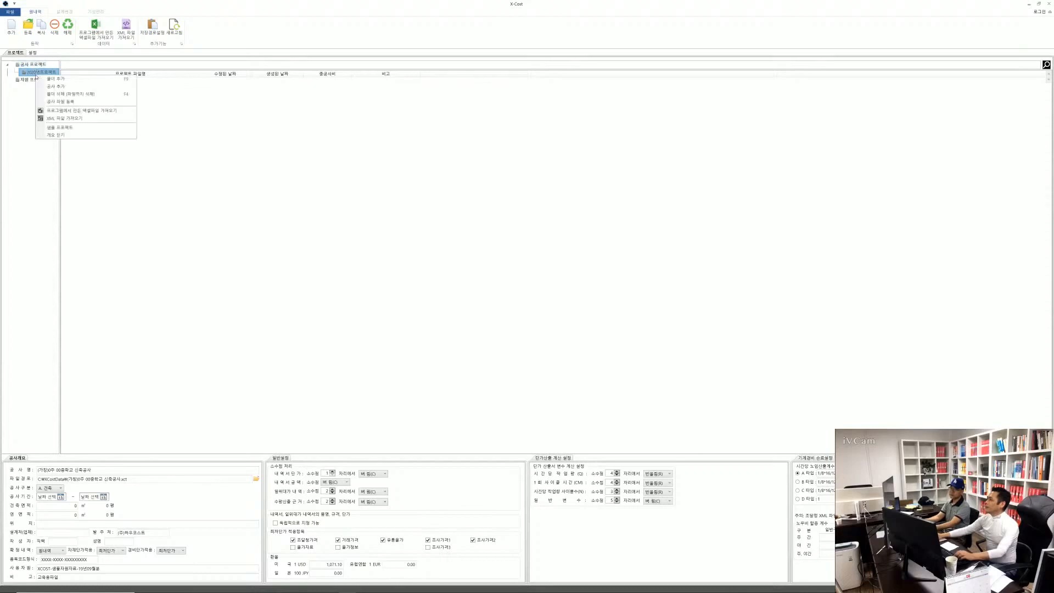
pyautogui.click(55, 81)
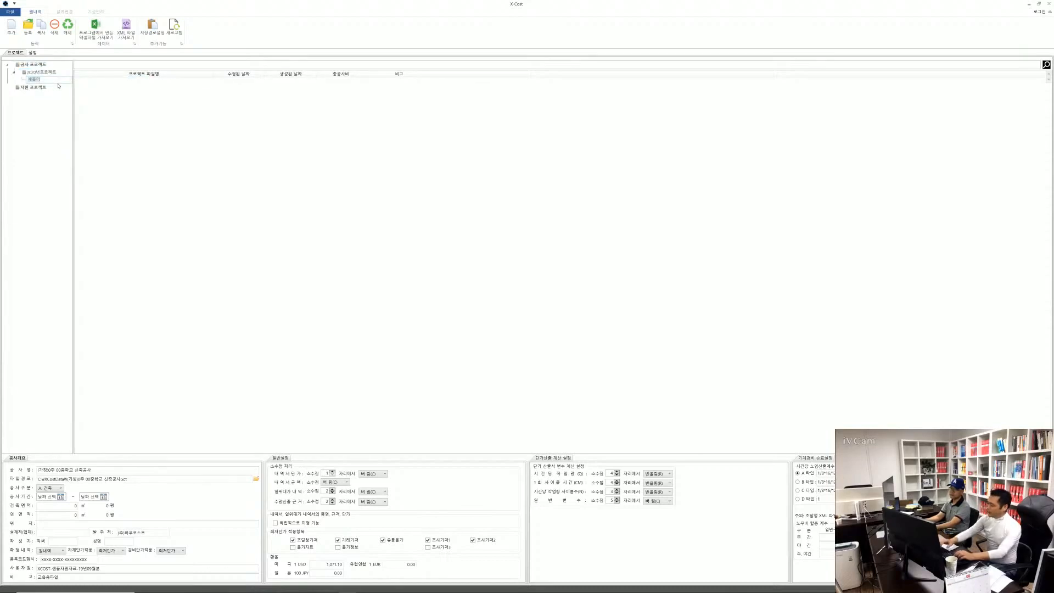
pyautogui.press('BackSpace')
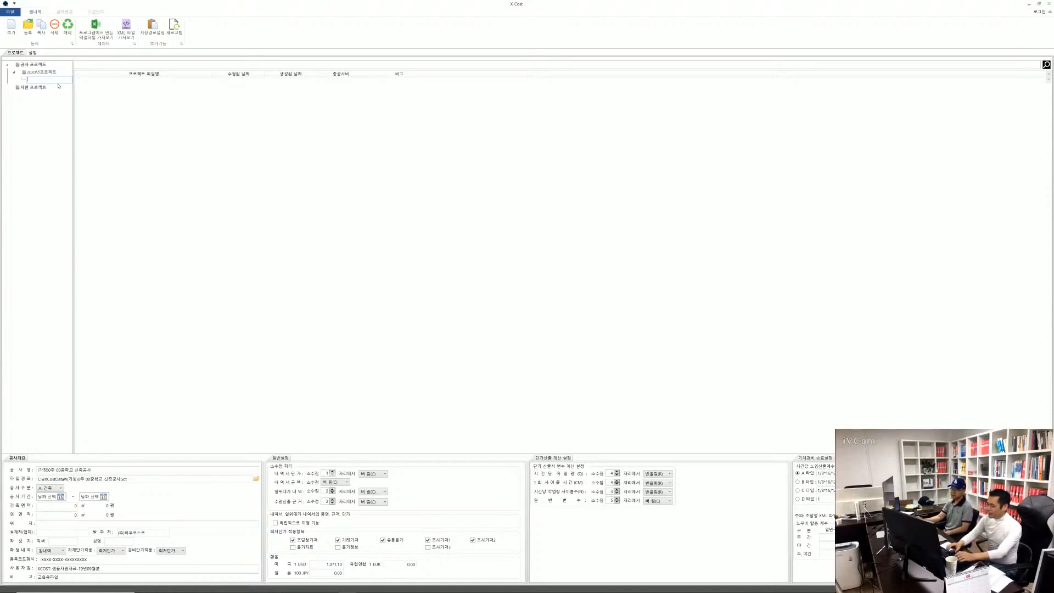
pyautogui.write('0000')
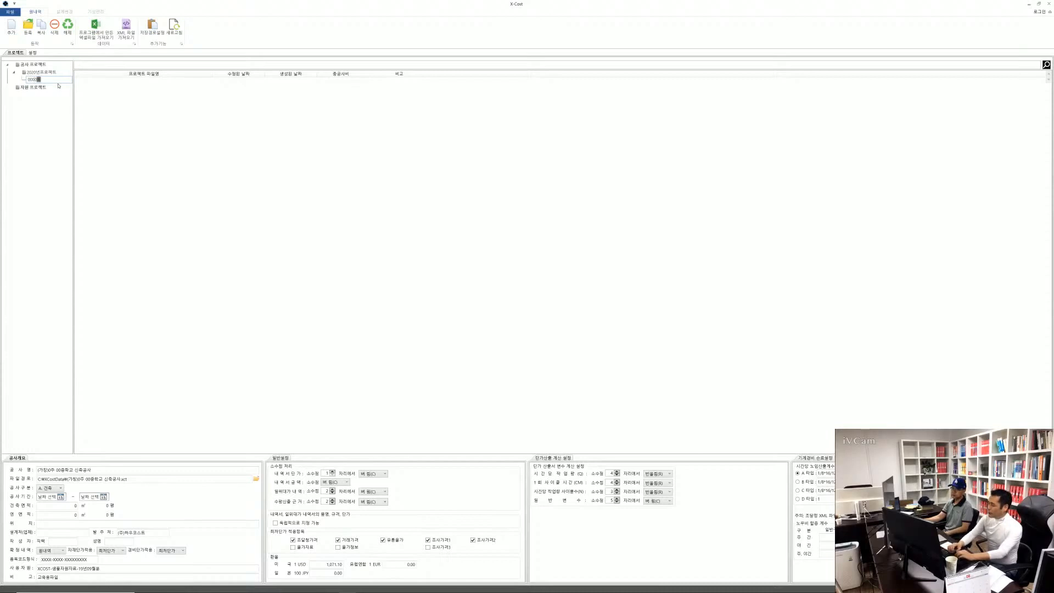
pyautogui.write('프로젝트')
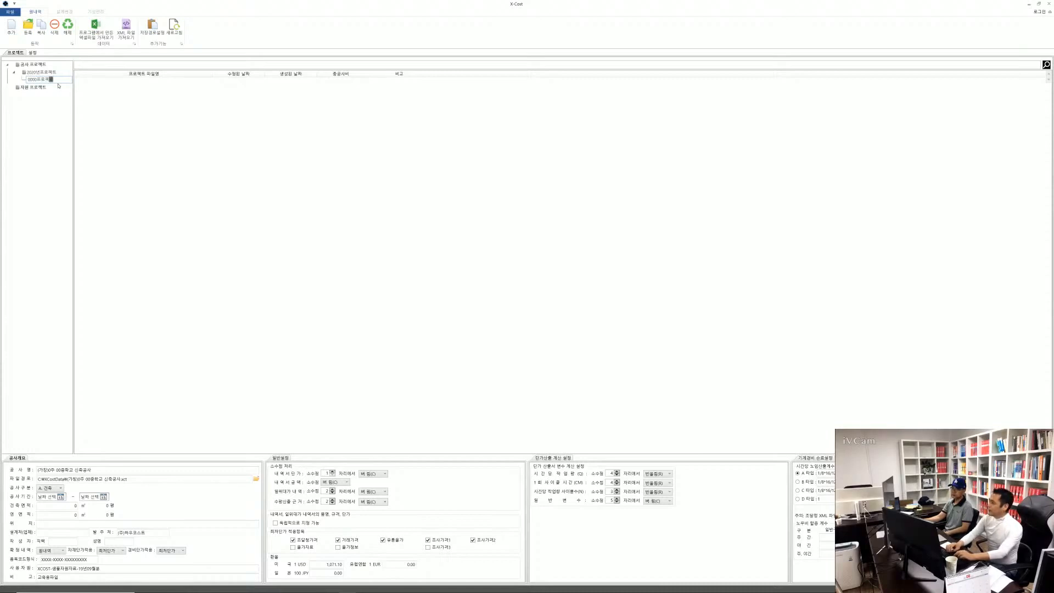
pyautogui.press('Return')
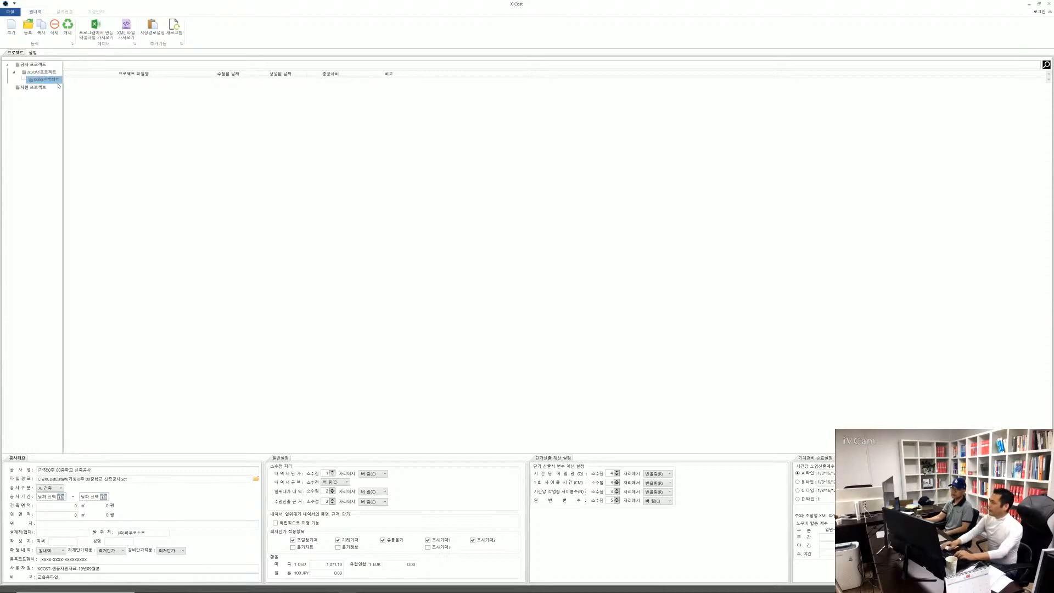
# Move both sample projects from 공사 프로젝트 into the 0000프로젝트 subfolder and open that subfolder
pyautogui.click(37, 66)
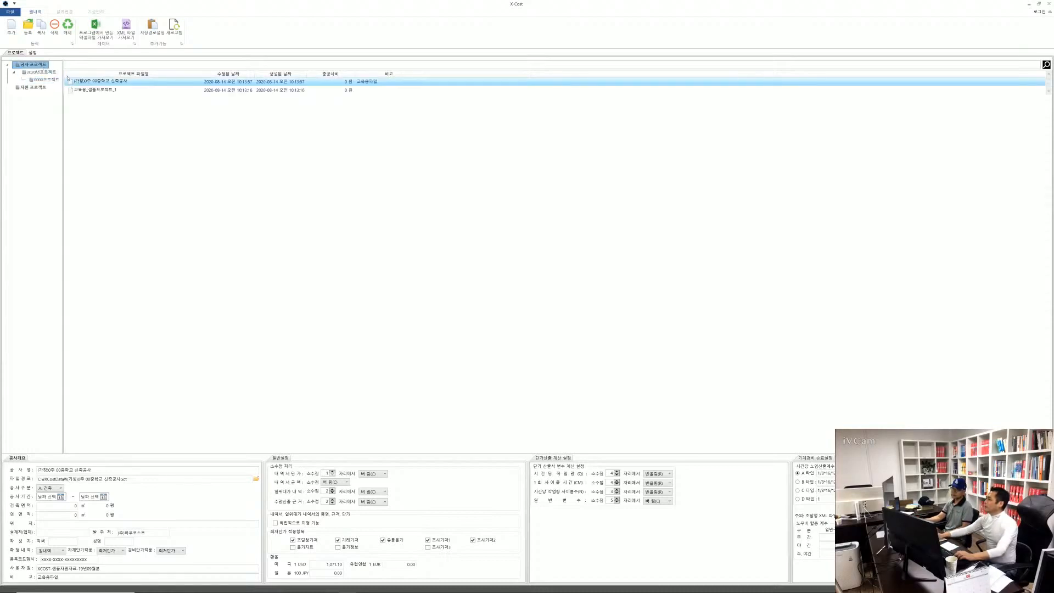
pyautogui.click(101, 90)
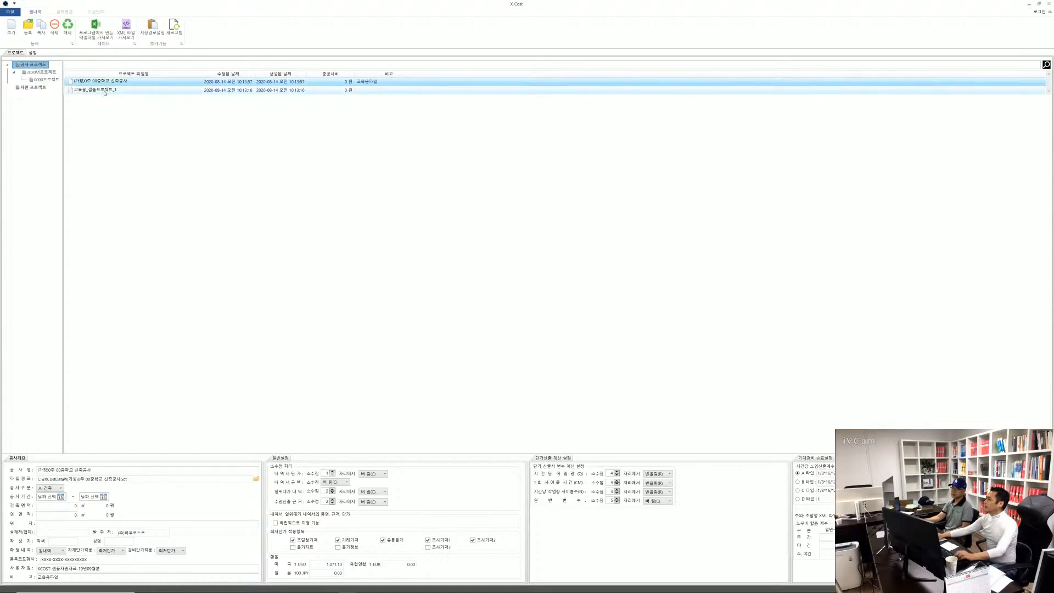
pyautogui.click(101, 81)
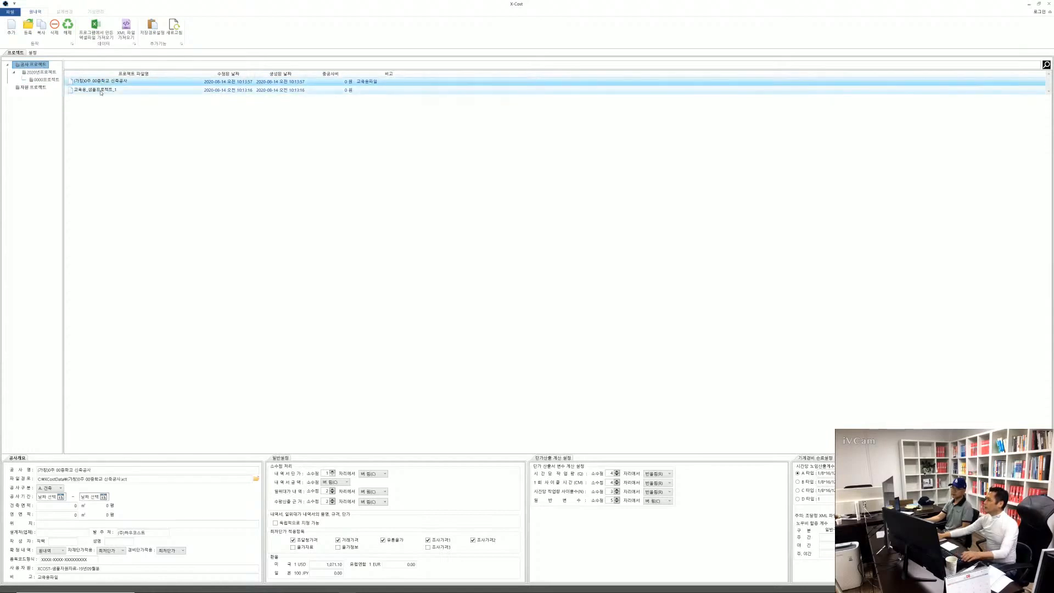
pyautogui.click(101, 93)
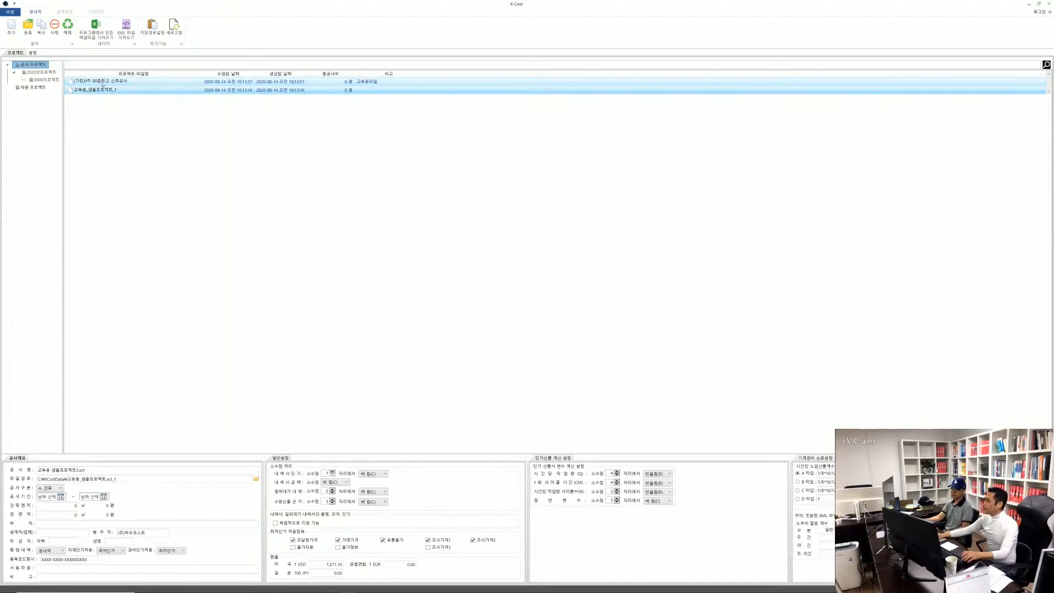
pyautogui.moveTo(102, 84); pyautogui.dragTo(52, 82)
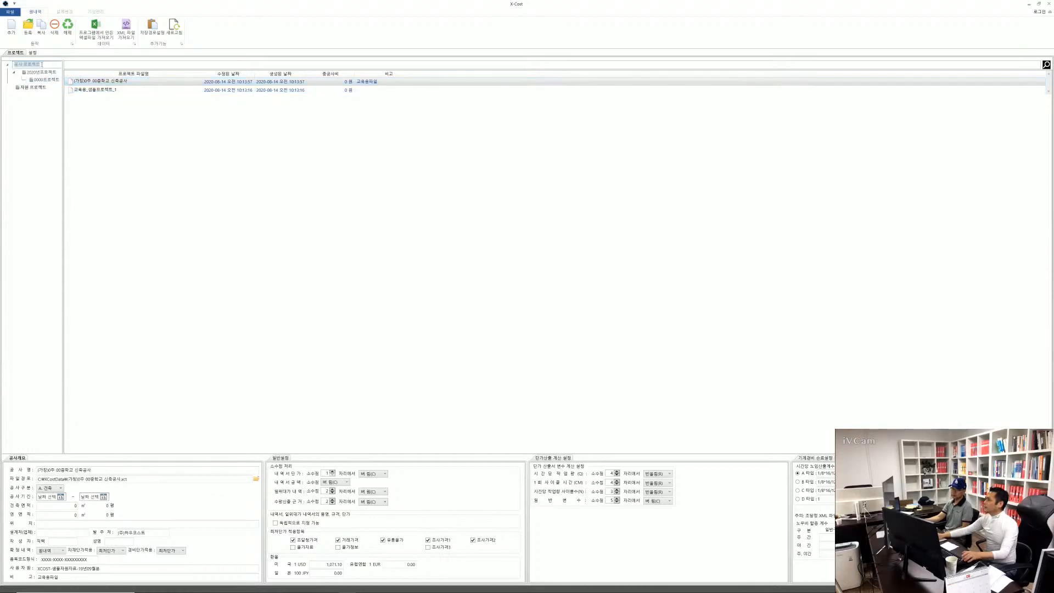
pyautogui.click(77, 85)
pyautogui.keyDown('ctrl'); pyautogui.click(90, 91); pyautogui.keyUp('ctrl')
pyautogui.moveTo(93, 85); pyautogui.dragTo(44, 83)
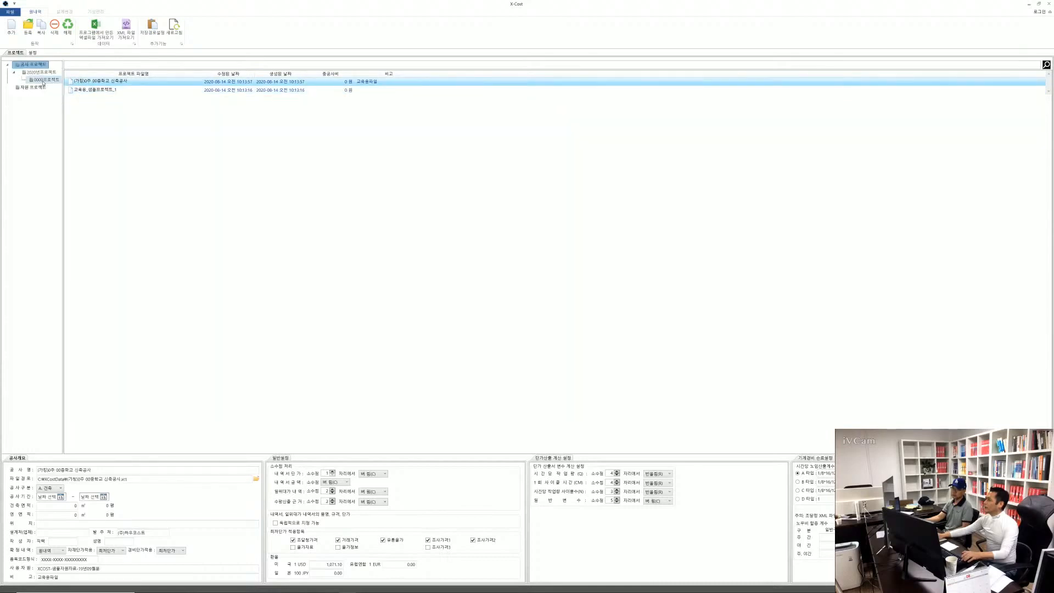
pyautogui.click(42, 73)
pyautogui.click(44, 81)
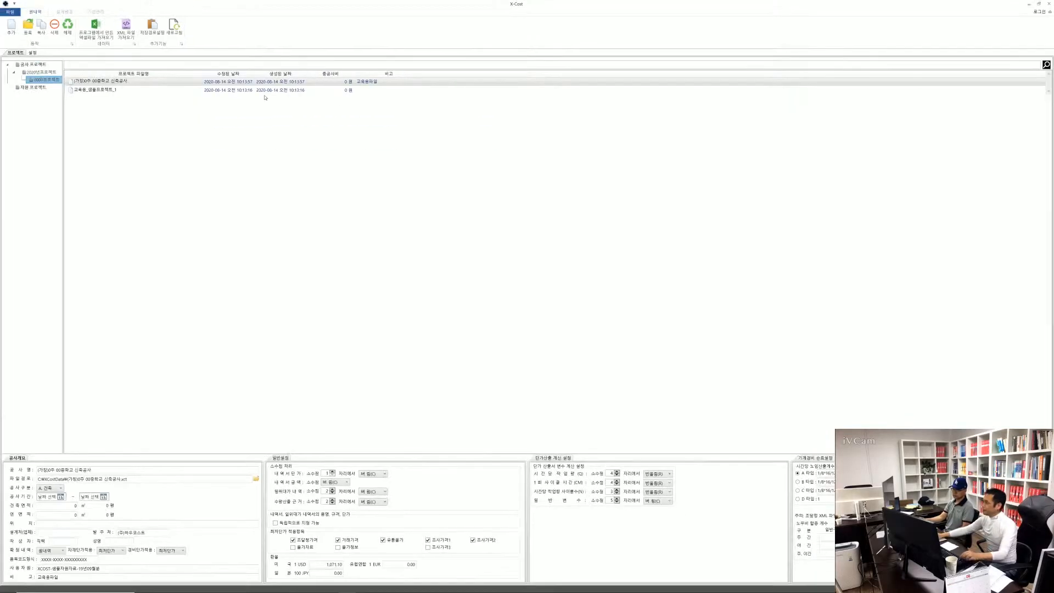
# Move 교육용_샘플프로젝트_1 out of 0000프로젝트 into the other root project folder below 공사 프로젝트 and open that folder
pyautogui.click(90, 91)
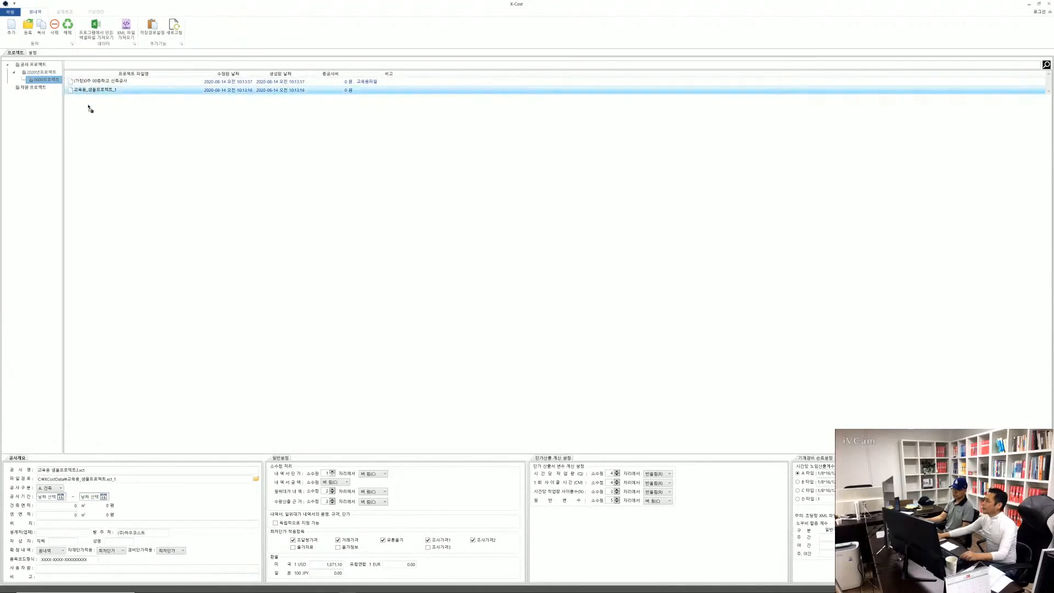
pyautogui.moveTo(28, 91); pyautogui.dragTo(31, 88)
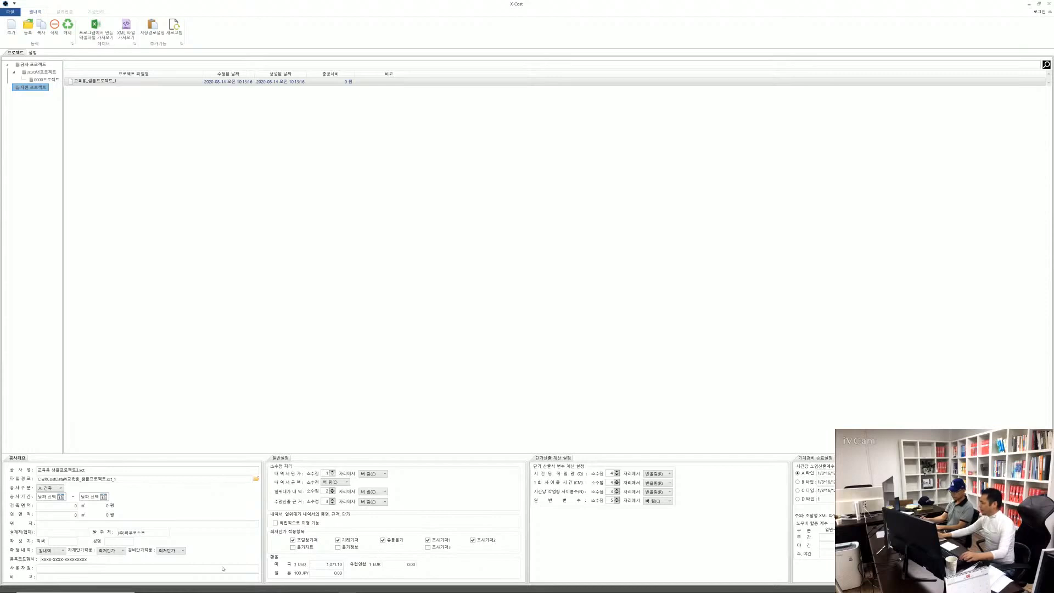
pyautogui.press('alt')
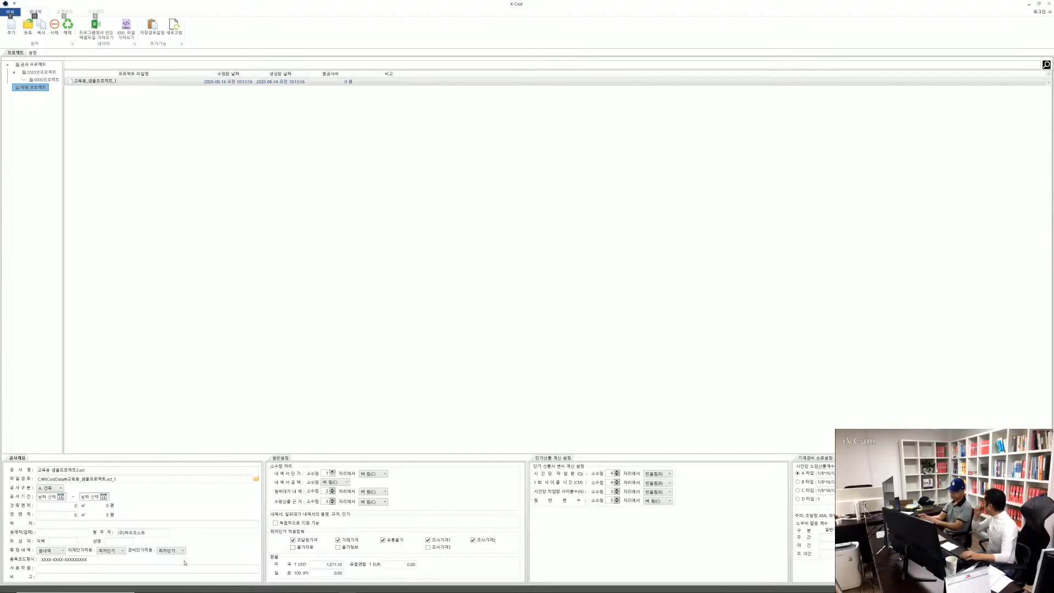
pyautogui.moveTo(129, 590)
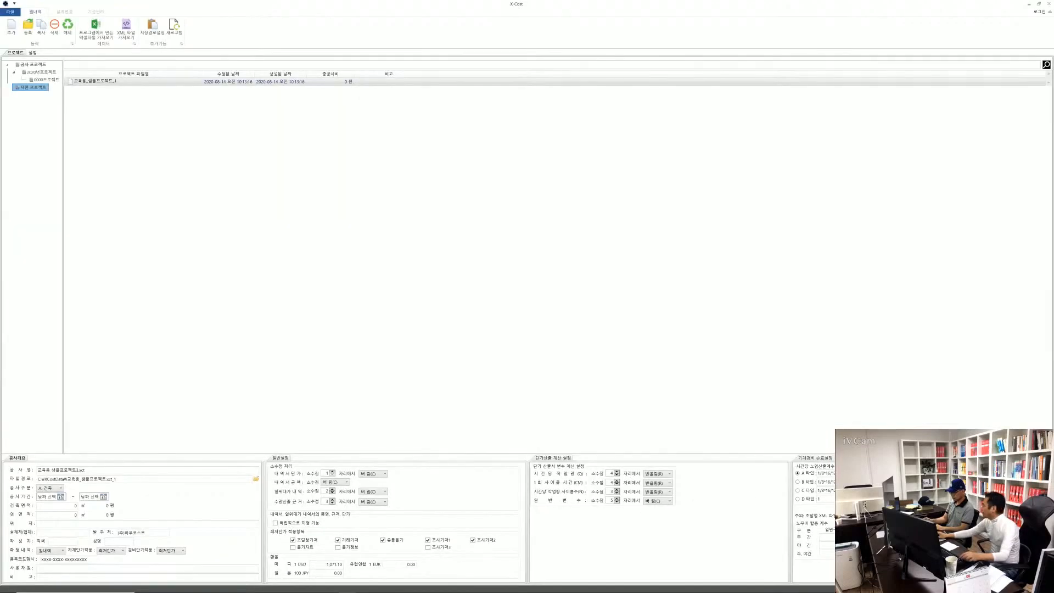
pyautogui.press('alt')
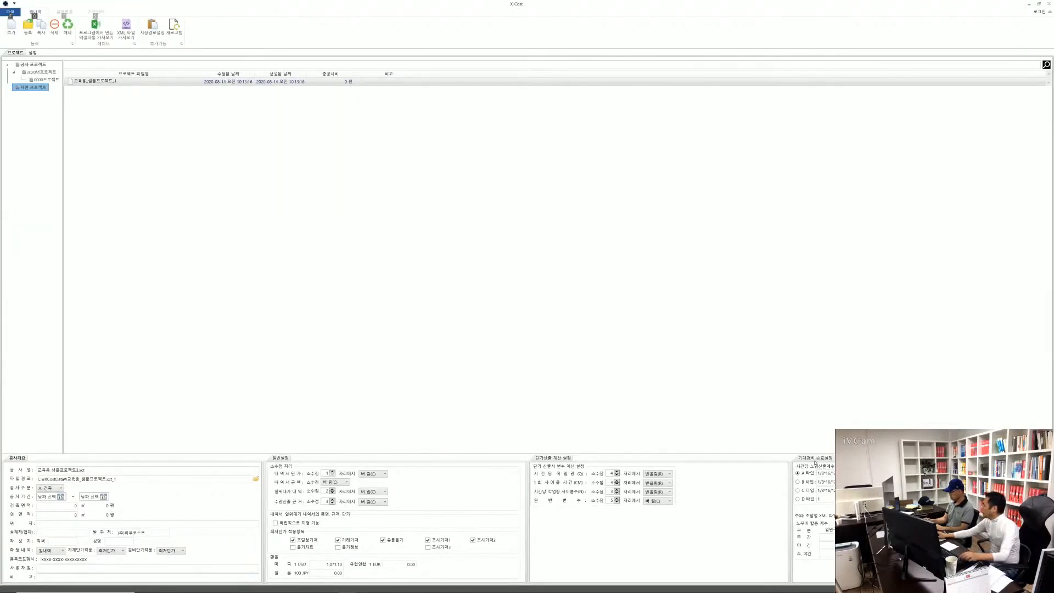
# Dock the 기계경비 손료설정, 일반설정 and 단가산출 계산 설정 panes as tabs together with the 공사개요 pane
pyautogui.moveTo(816, 458); pyautogui.dragTo(181, 321)
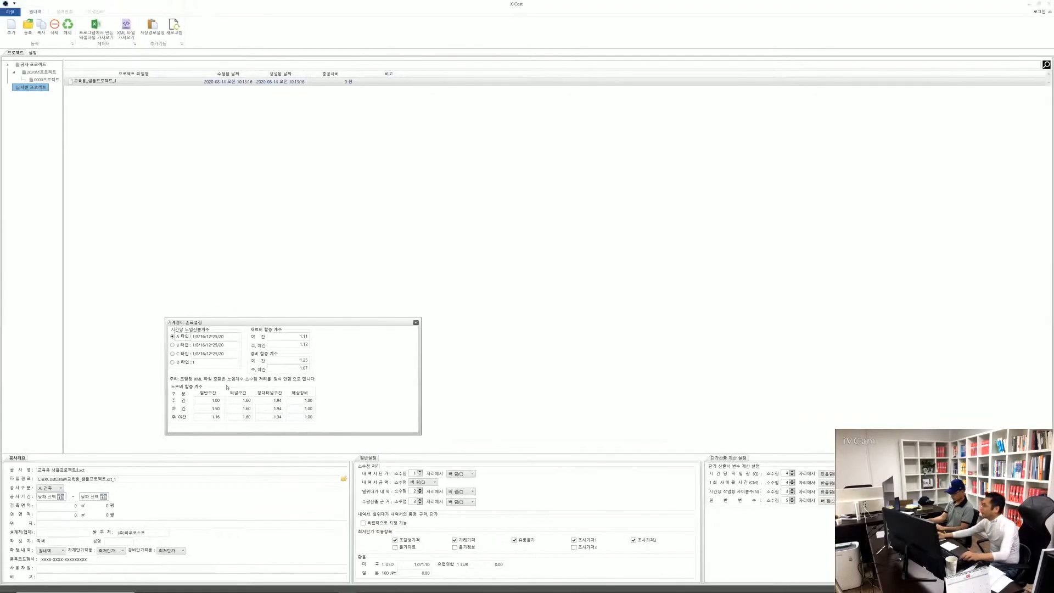
pyautogui.moveTo(252, 325); pyautogui.dragTo(531, 523)
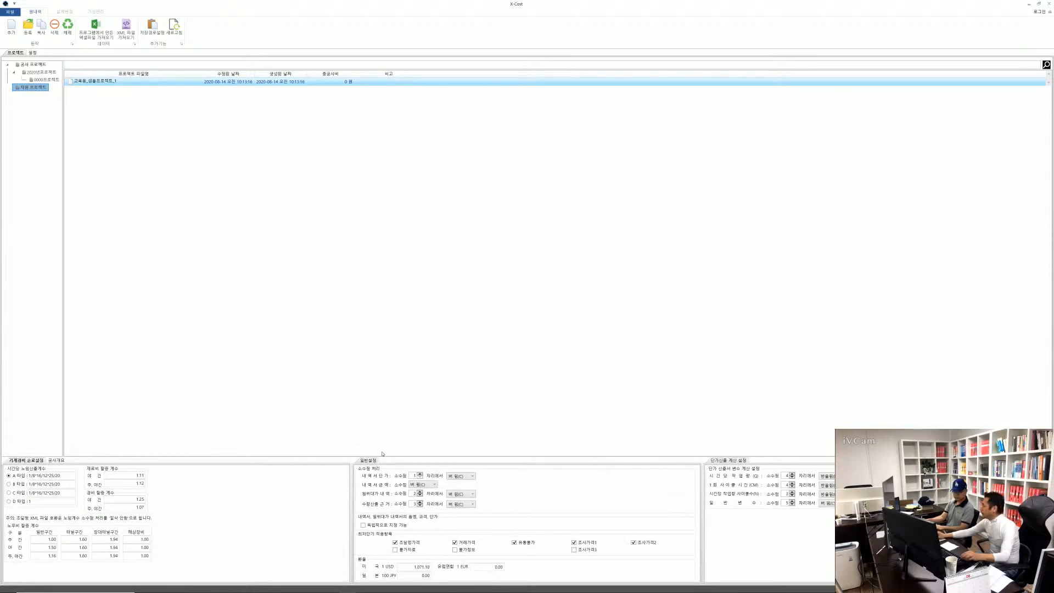
pyautogui.moveTo(368, 461); pyautogui.dragTo(265, 537)
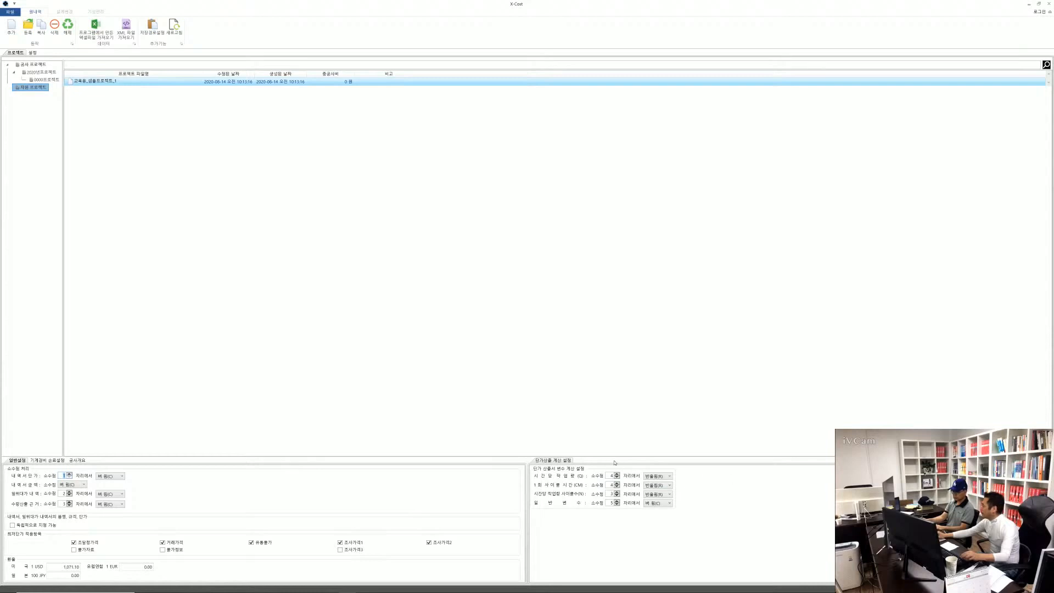
pyautogui.moveTo(566, 462); pyautogui.dragTo(526, 526)
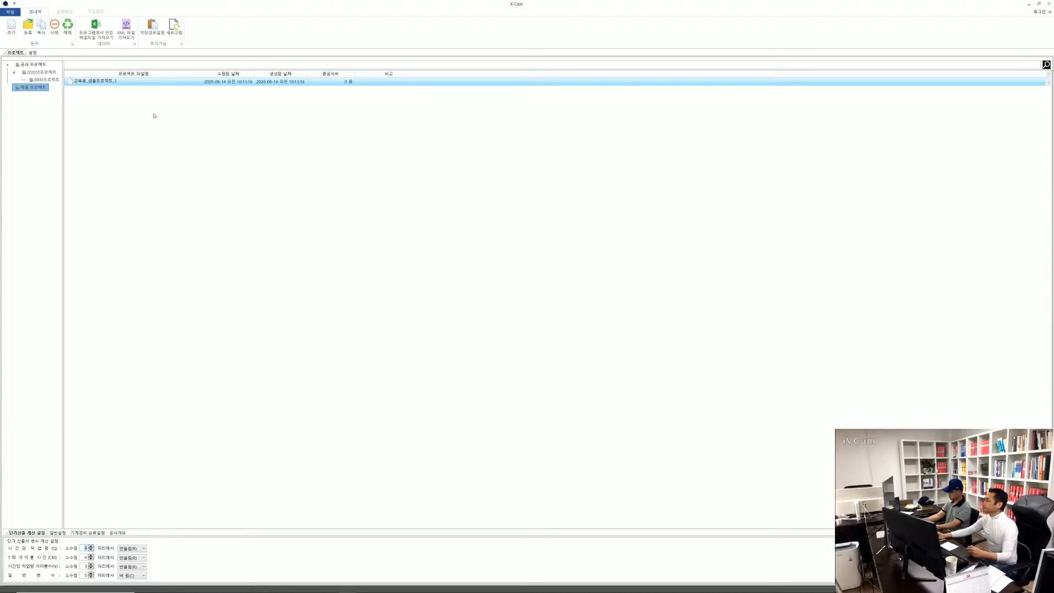
# Open the project 교육용_샘플프로젝트_1 to show its cost statement
pyautogui.doubleClick(95, 83)
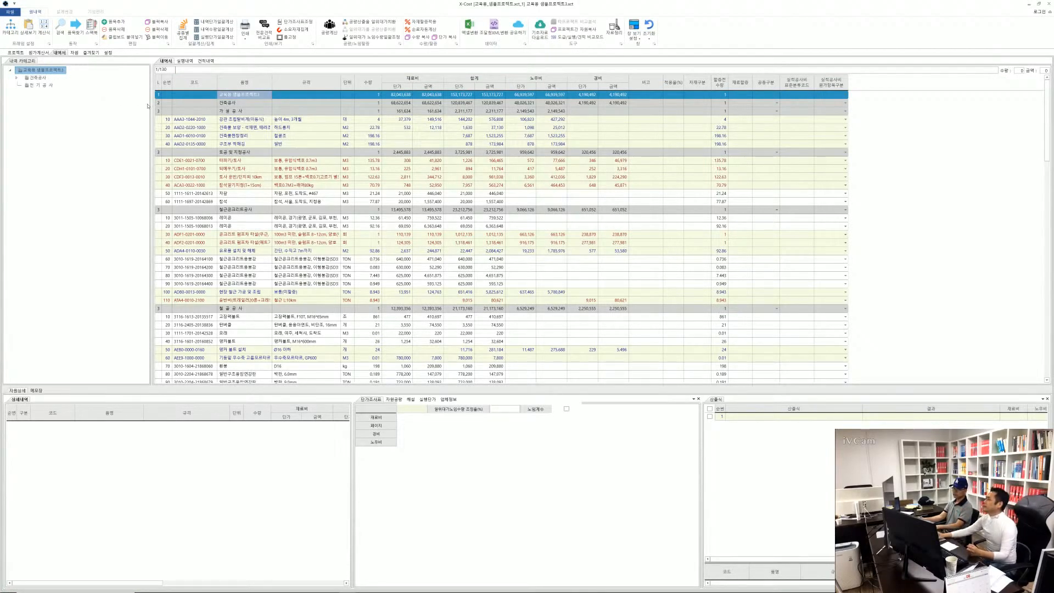
# Narrow the 내역 카테고리 pane beside the cost statement, toggle its display, and leave it shown with 건축공사 expanded
pyautogui.moveTo(151, 104); pyautogui.dragTo(97, 105)
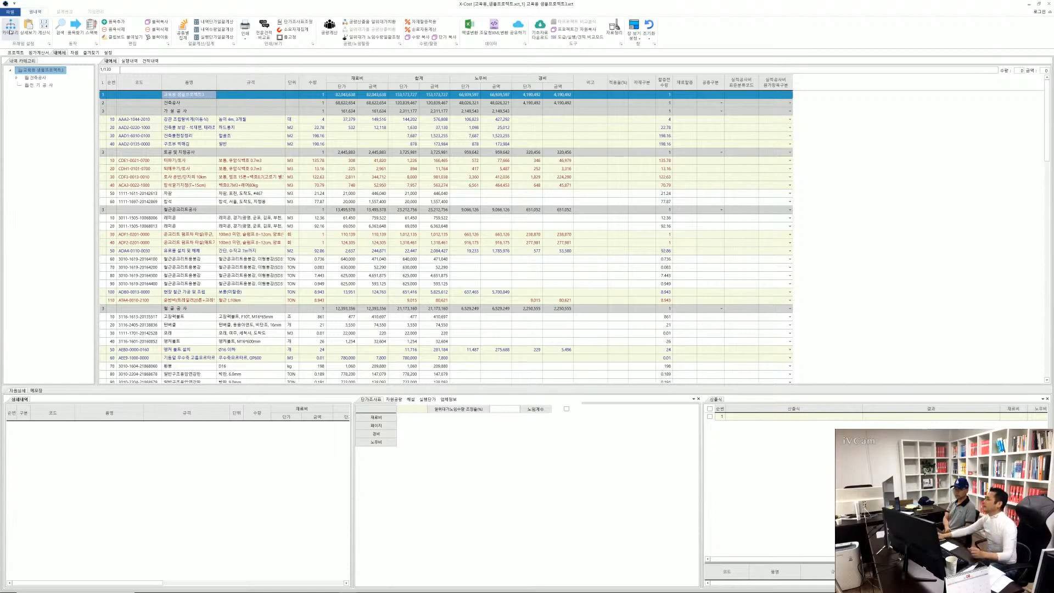
pyautogui.click(10, 28)
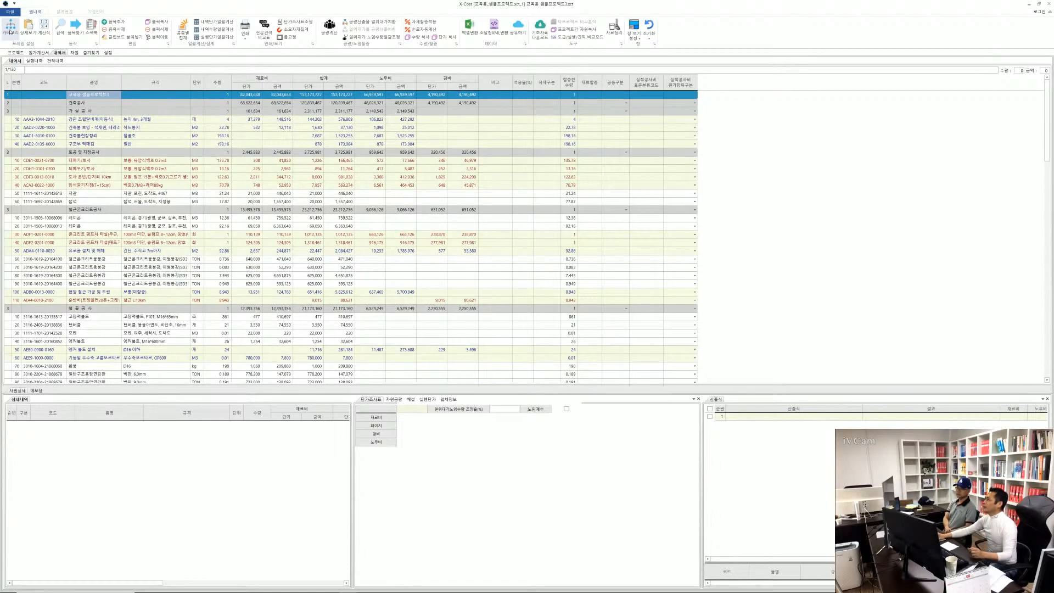
pyautogui.click(10, 30)
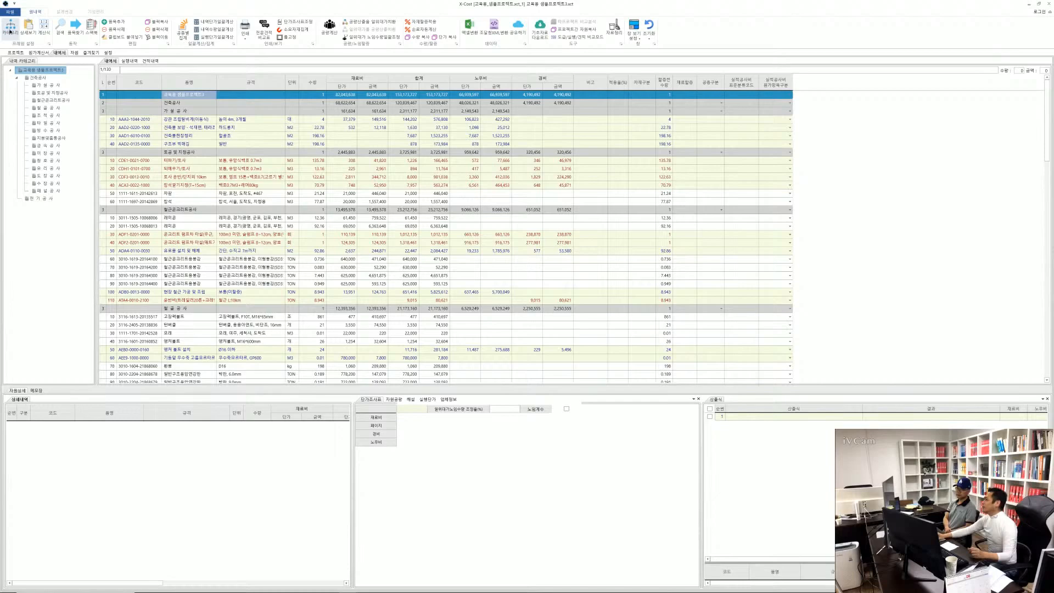
pyautogui.click(11, 30)
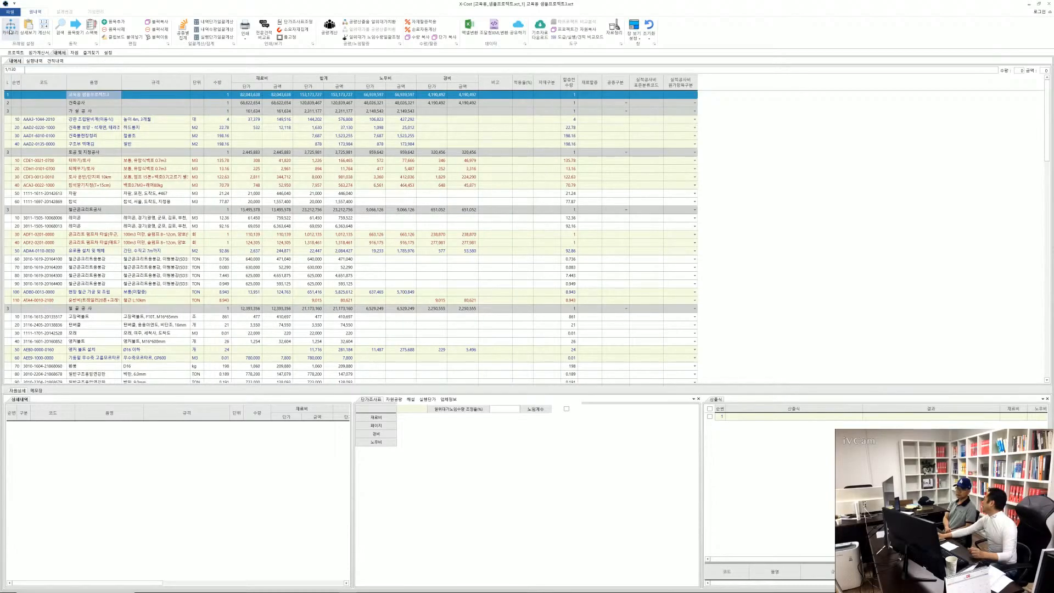
pyautogui.click(10, 31)
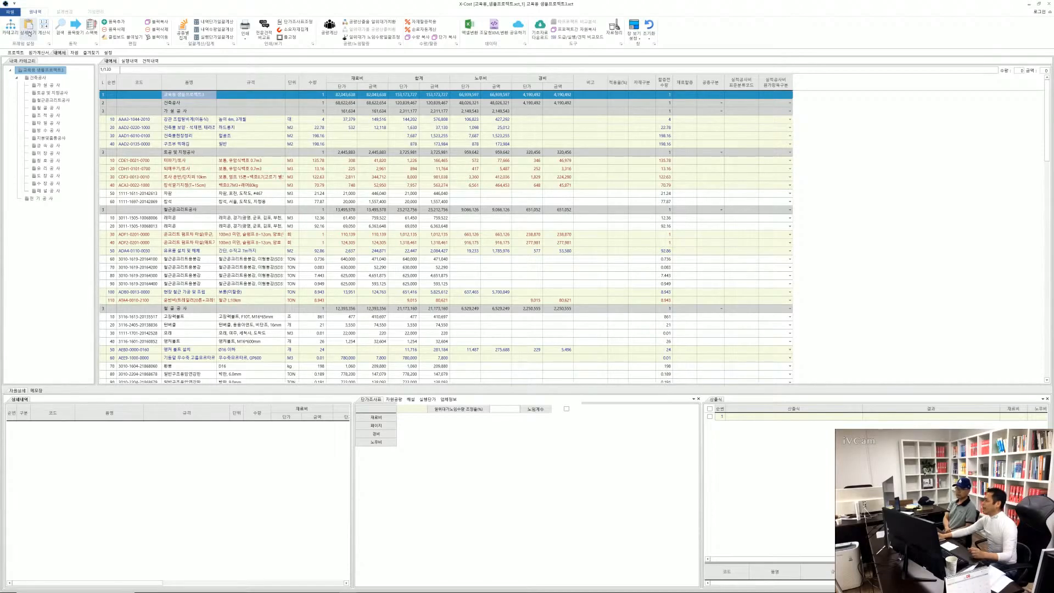
# Hide and redisplay the detail panes below the cost statement twice, leaving them shown
pyautogui.click(29, 33)
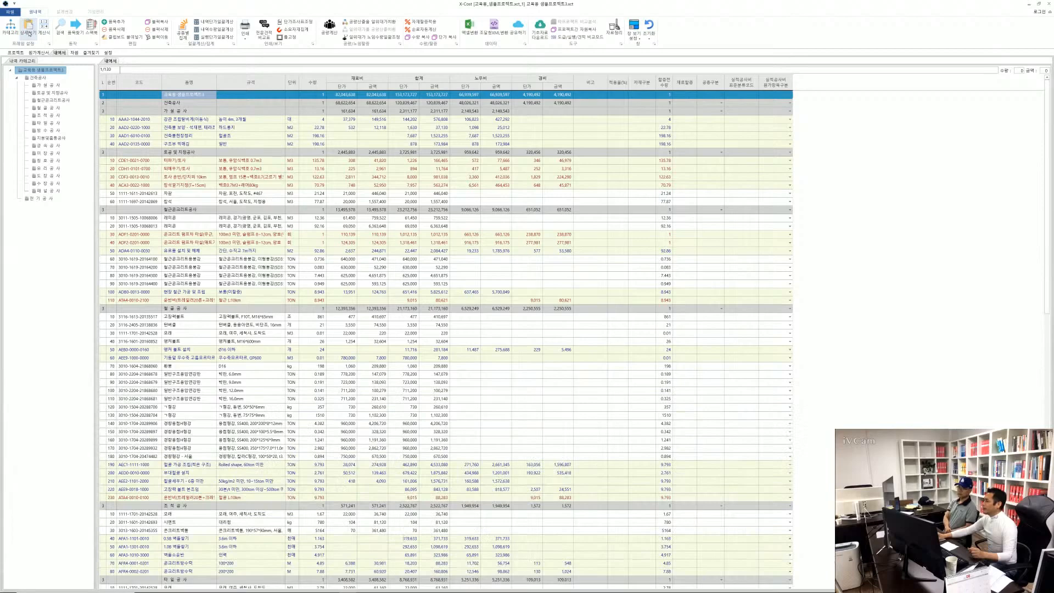
pyautogui.click(29, 33)
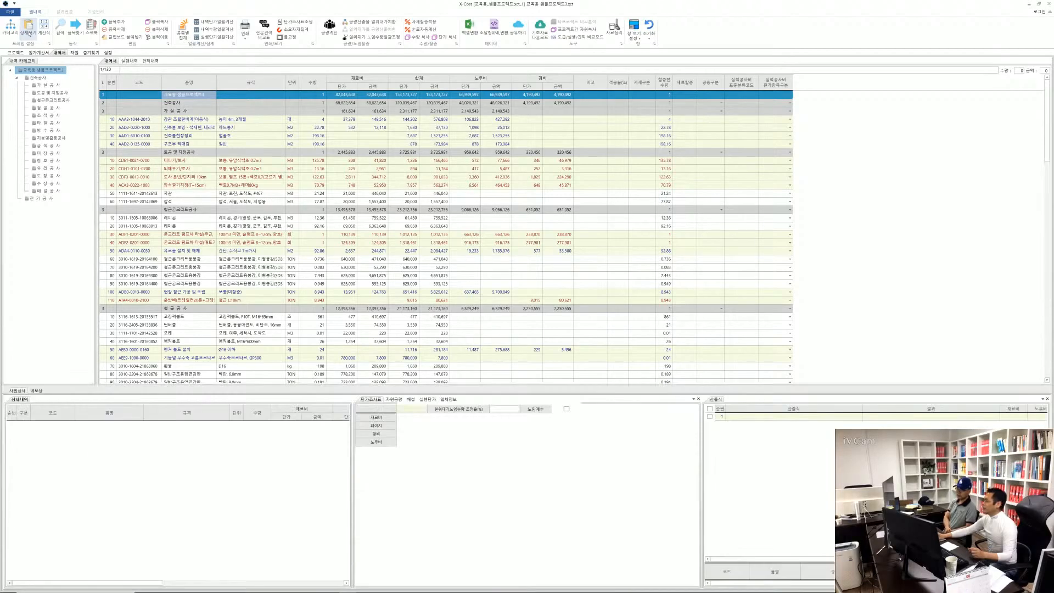
pyautogui.click(29, 34)
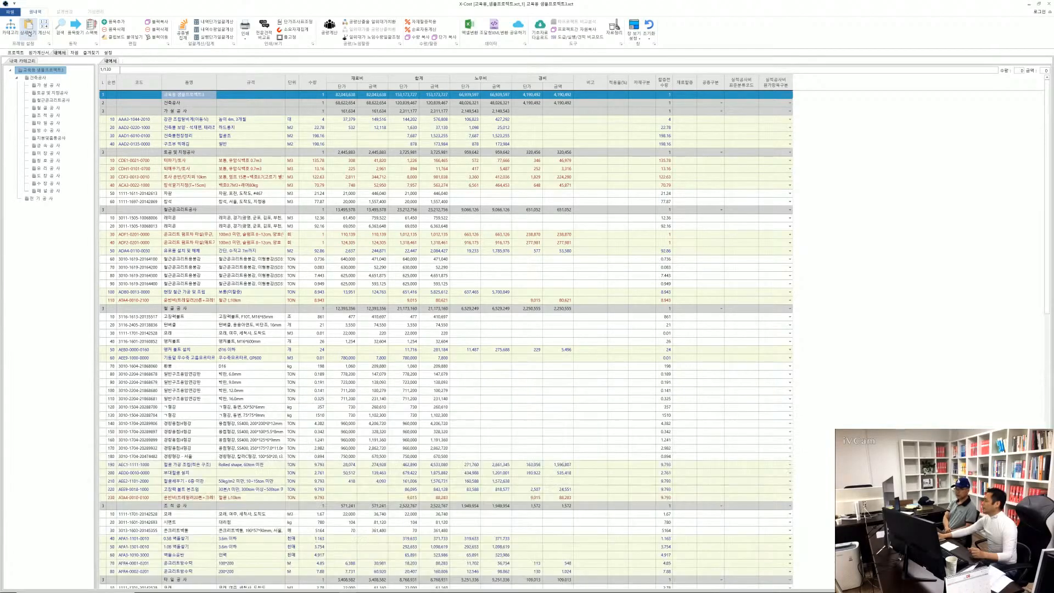
pyautogui.click(29, 34)
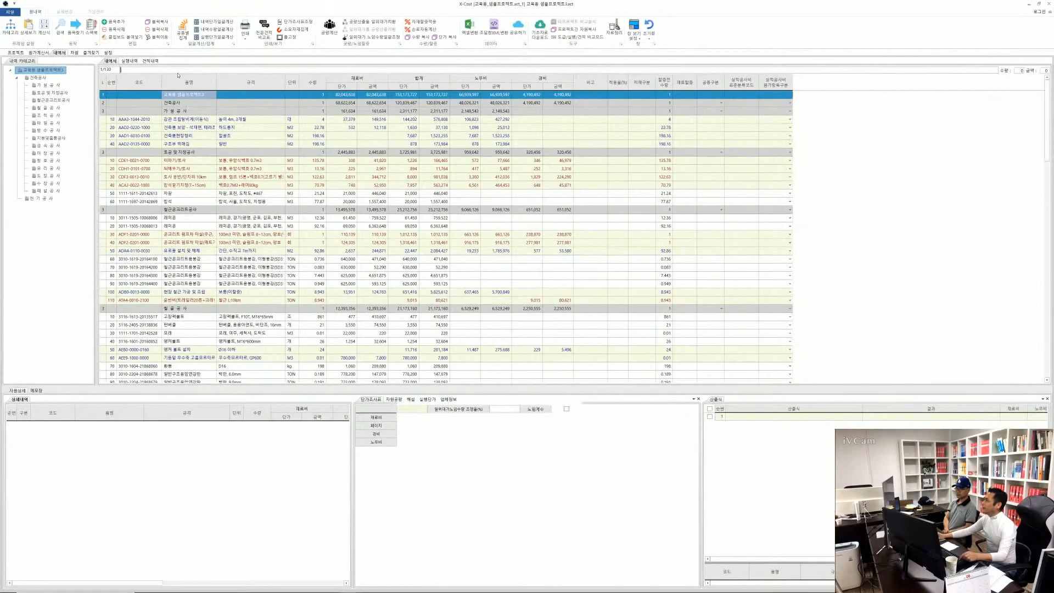
# Set the 건축물 보양 item's quantity with the formula 1+1+1, and hide and reshow the formula bar
pyautogui.click(310, 130)
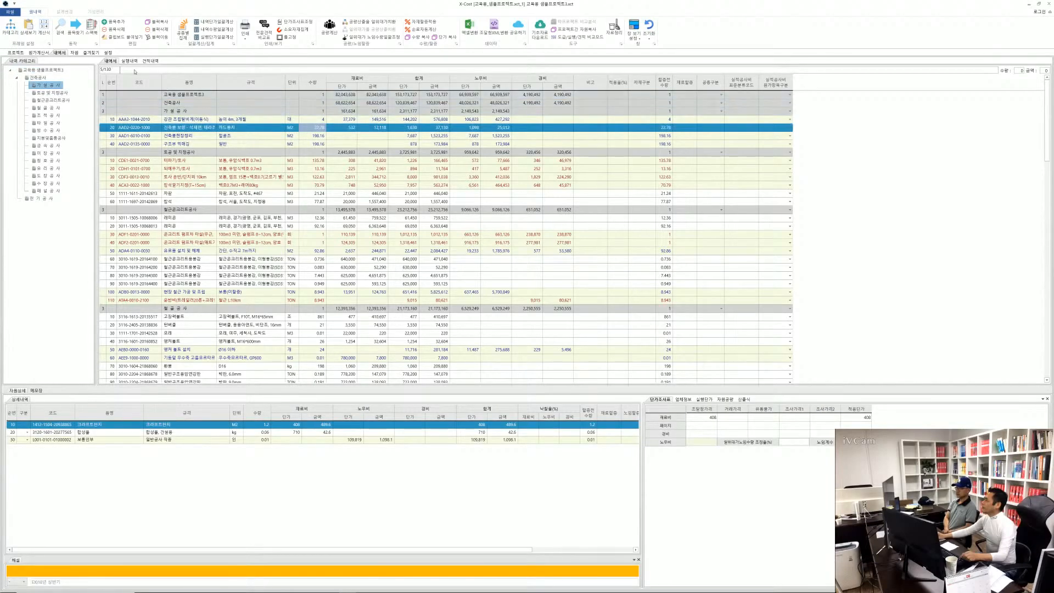
pyautogui.write('1+1+1')
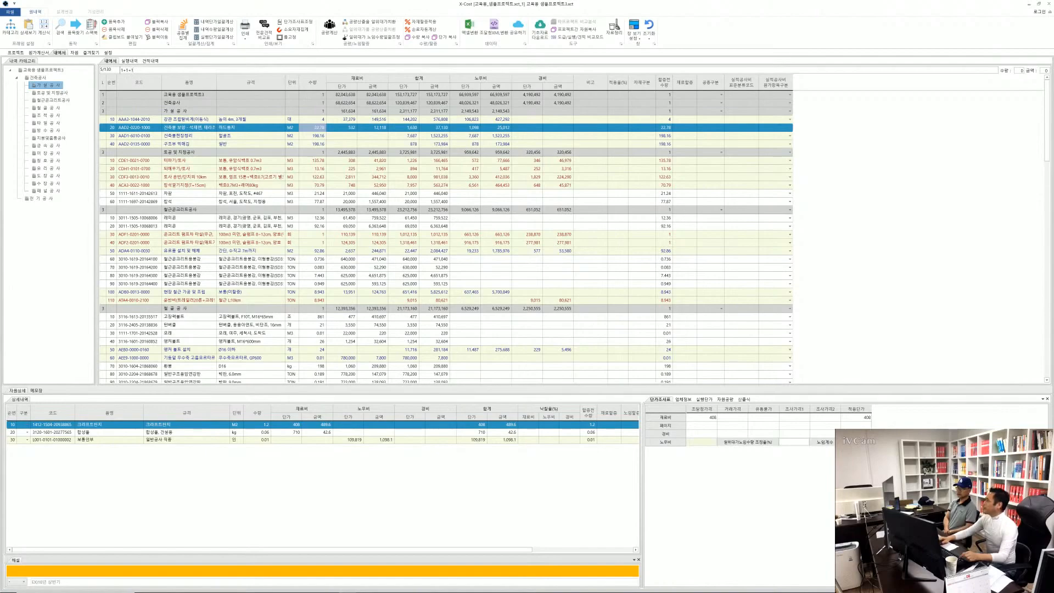
pyautogui.press('Return')
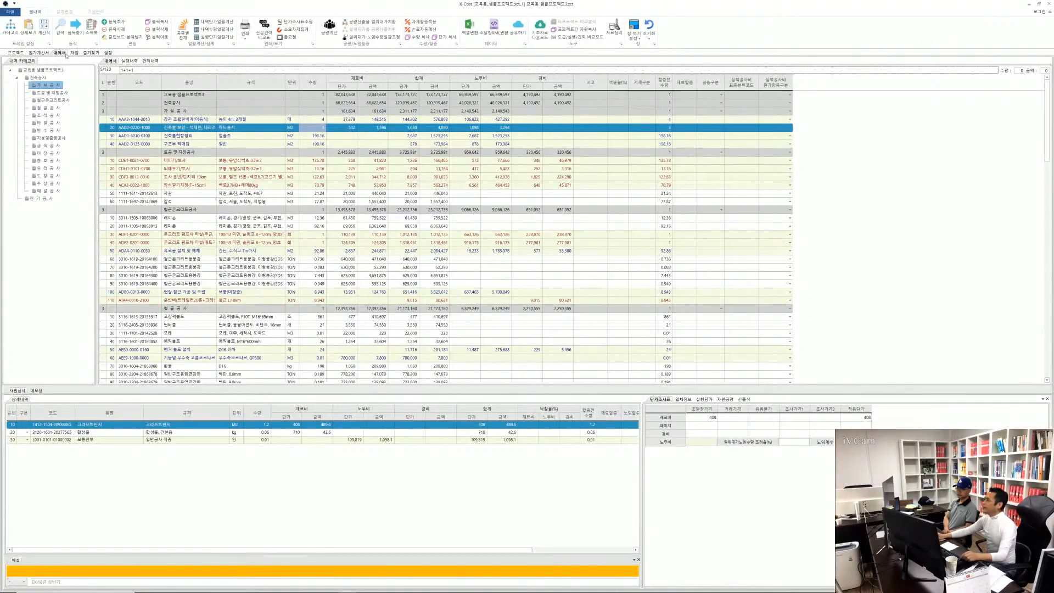
pyautogui.click(47, 31)
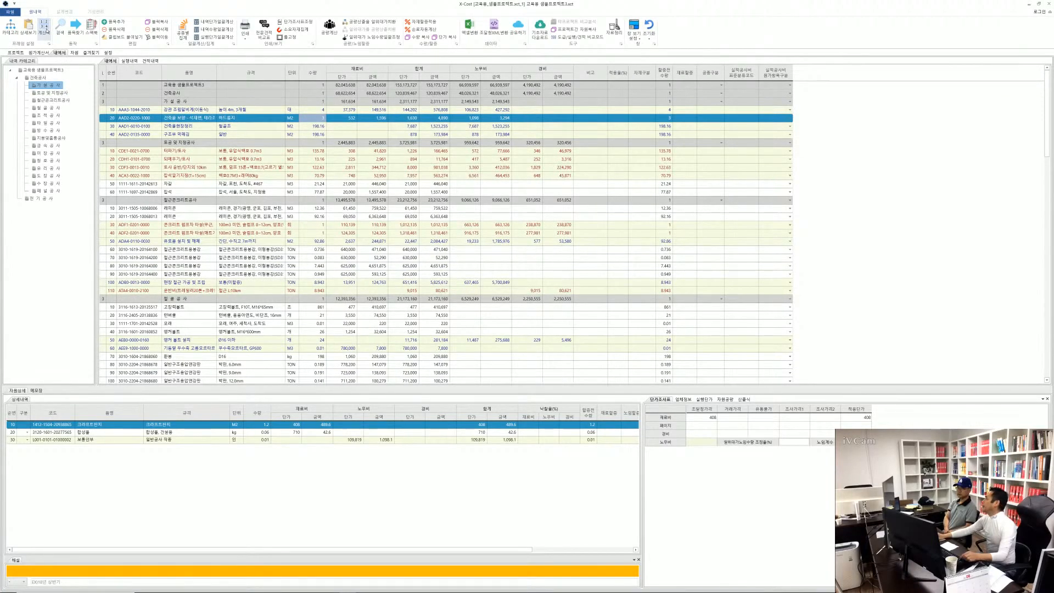
pyautogui.click(46, 30)
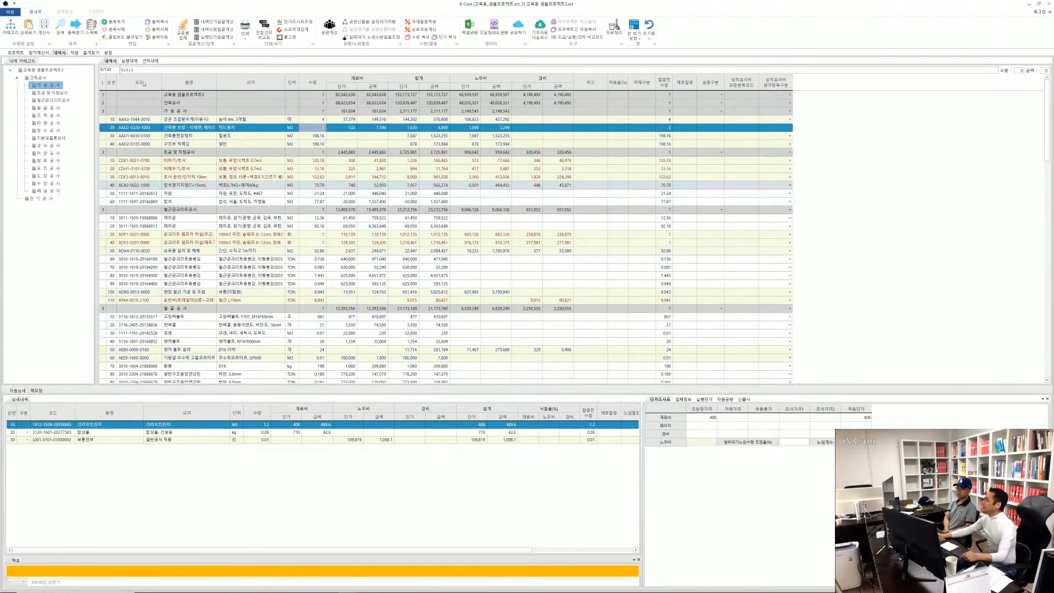
# Search the cost statement for 레미콘, go to the next match, and close the search dialog
pyautogui.click(62, 30)
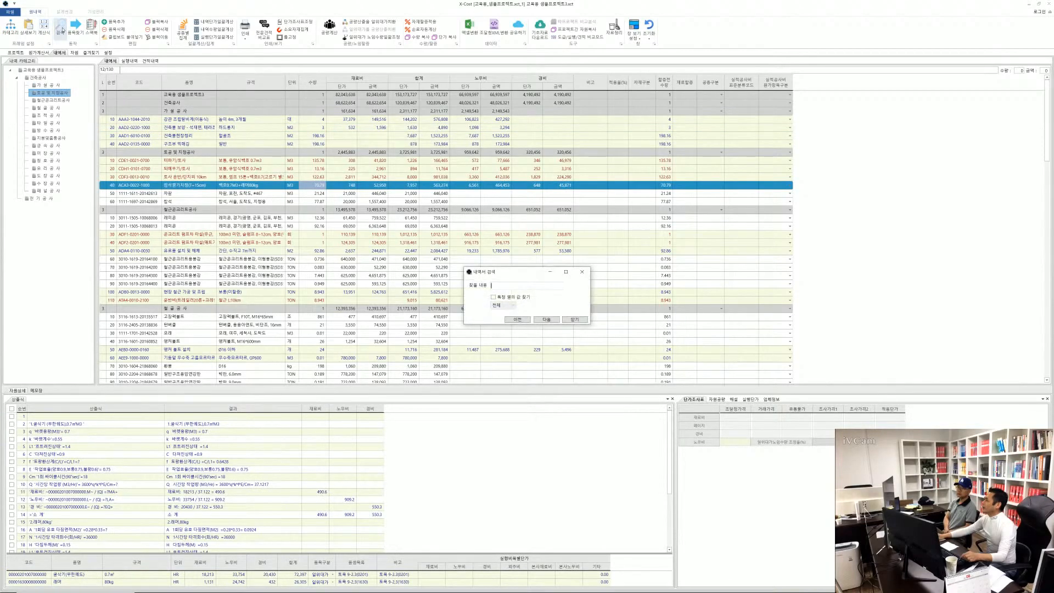
pyautogui.moveTo(498, 273); pyautogui.dragTo(224, 147)
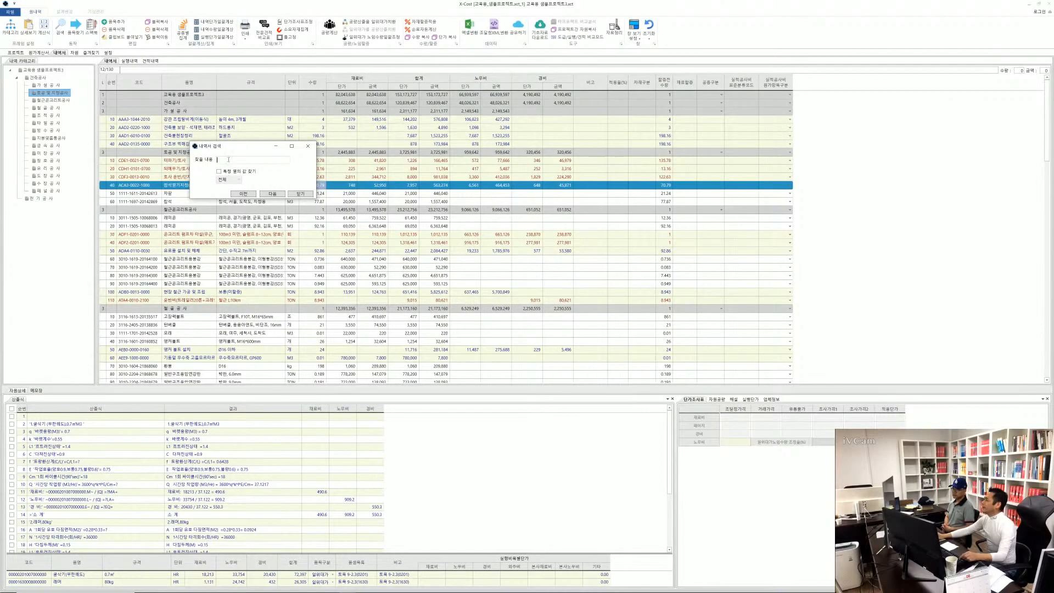
pyautogui.write('철')
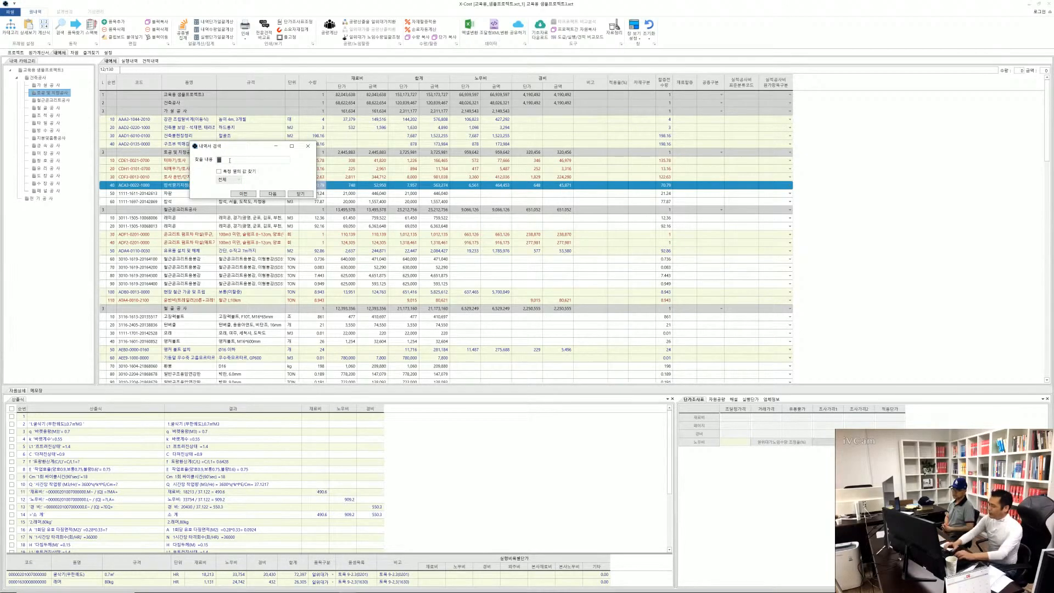
pyautogui.write('미콘')
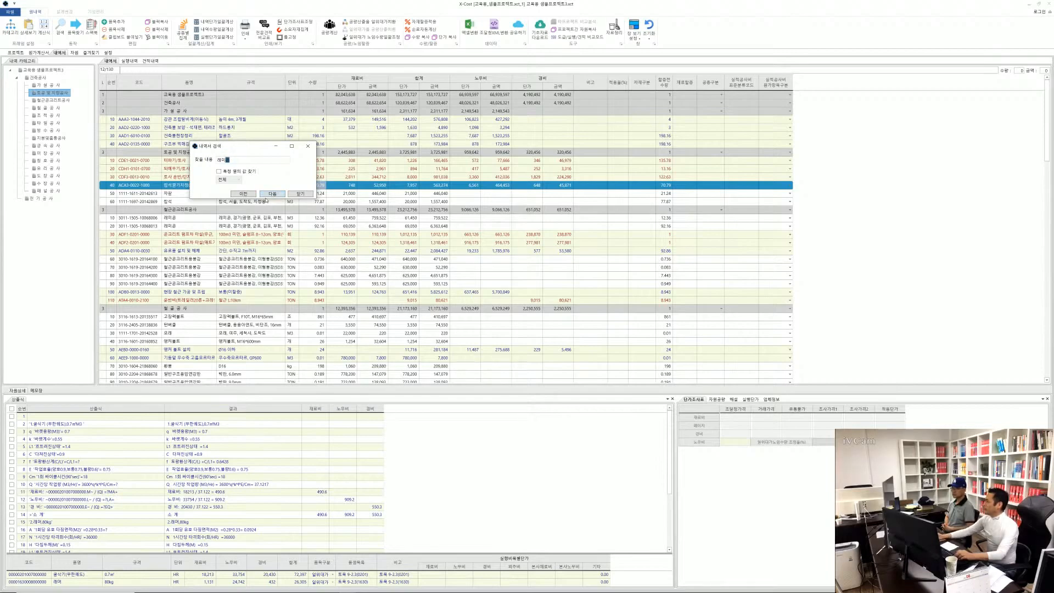
pyautogui.click(272, 194)
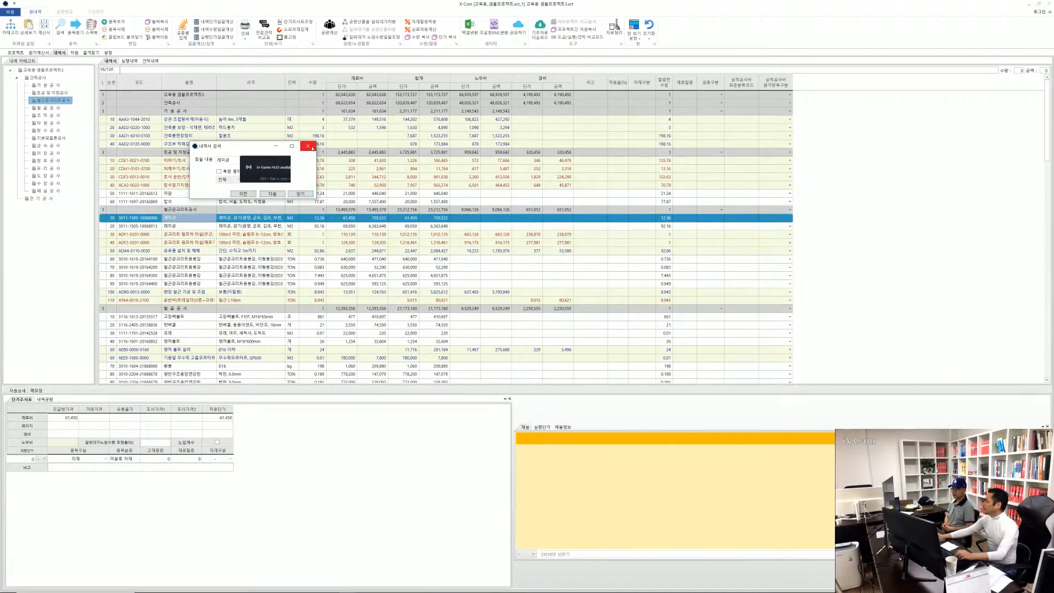
pyautogui.click(309, 147)
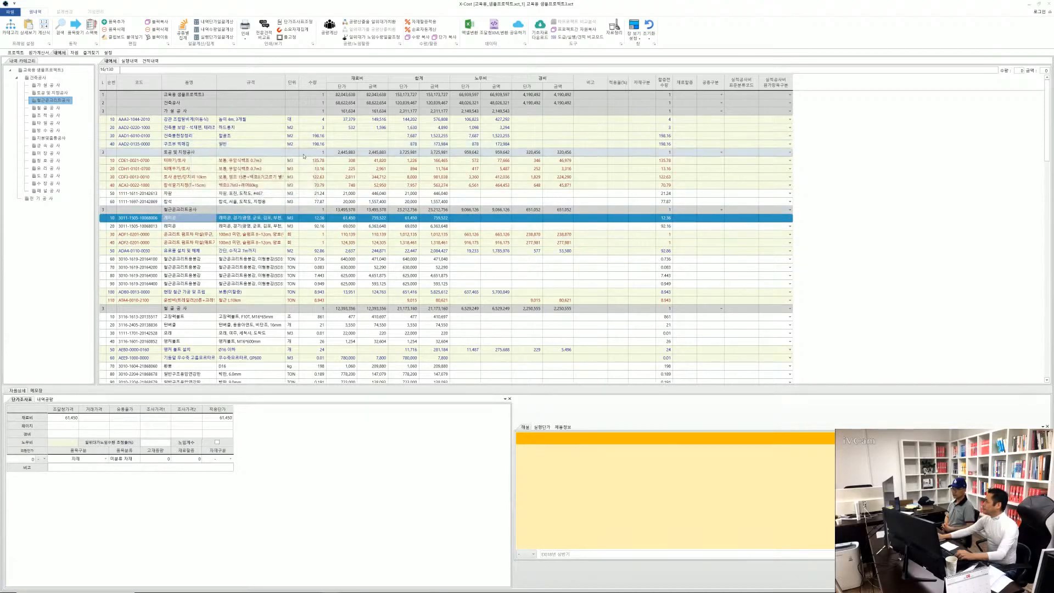
# View the commands available for the first 레미콘 item and dismiss them without choosing any
pyautogui.click(186, 219)
pyautogui.click(231, 220)
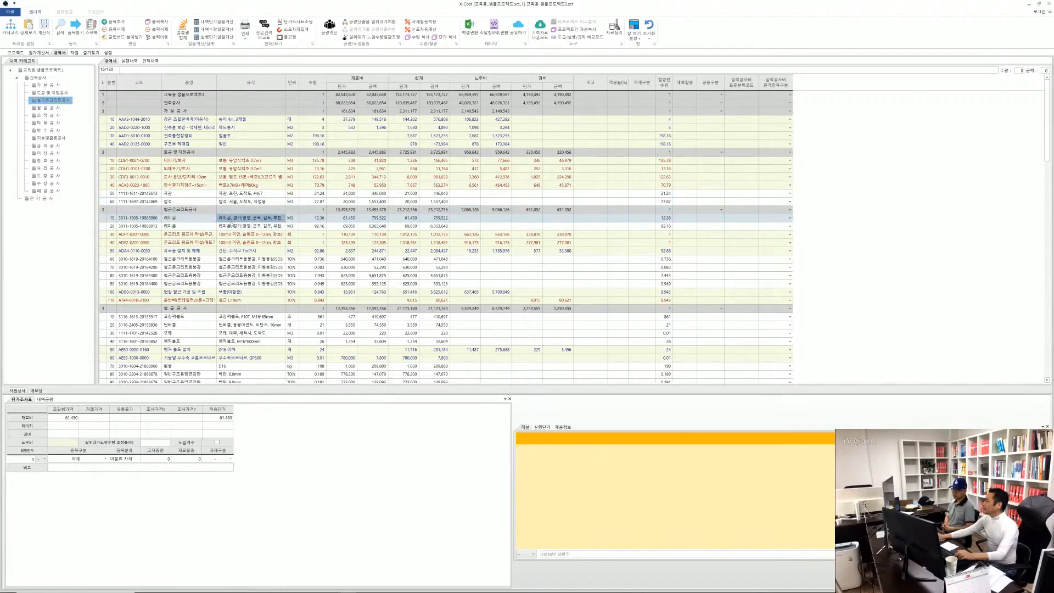
pyautogui.rightClick(200, 220)
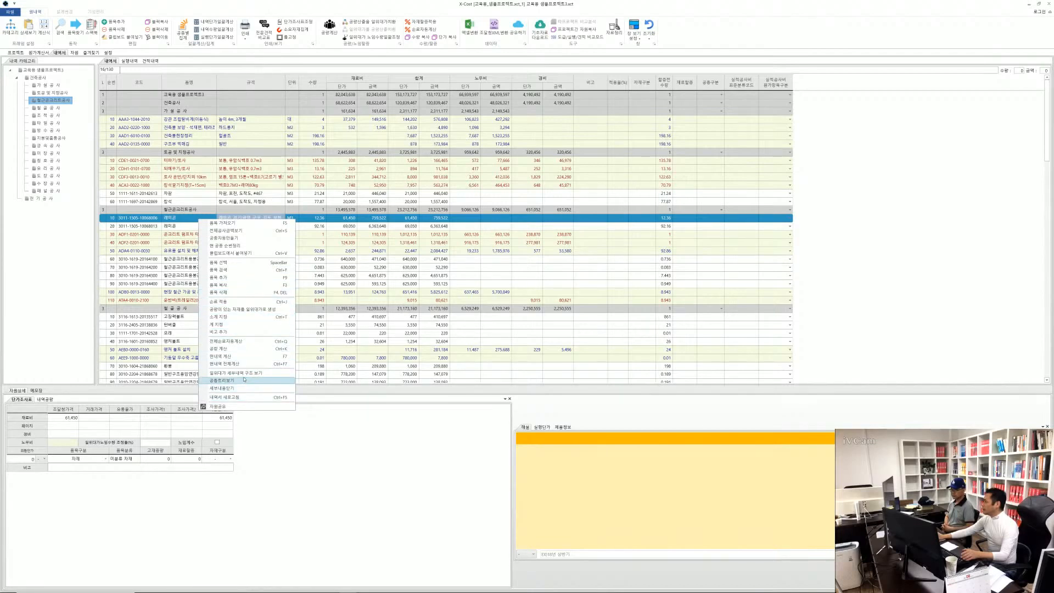
pyautogui.click(151, 219)
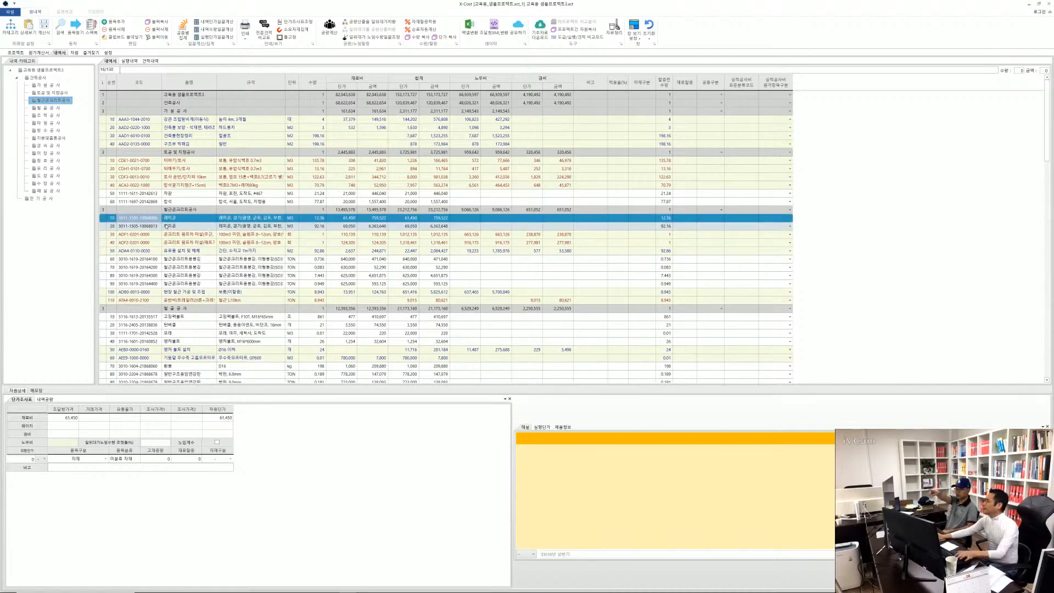
# Enable 특정 열의 값 찾기 in the cost statement search, view its column choices, and return to the 건축물 보양 item
pyautogui.hotkey('ctrl', 'f')
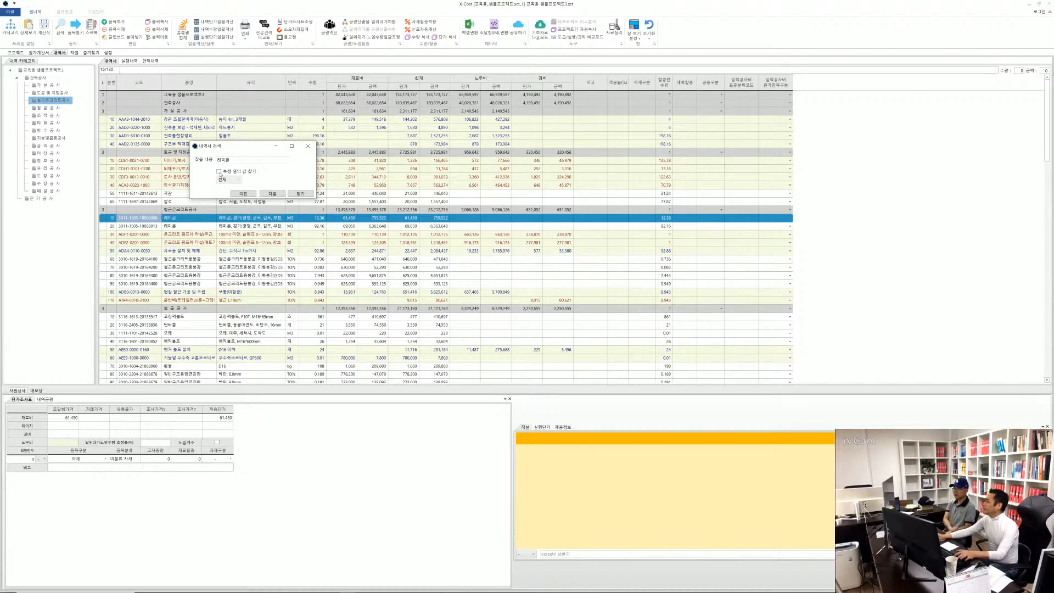
pyautogui.click(221, 173)
pyautogui.click(218, 173)
pyautogui.click(219, 172)
pyautogui.click(228, 179)
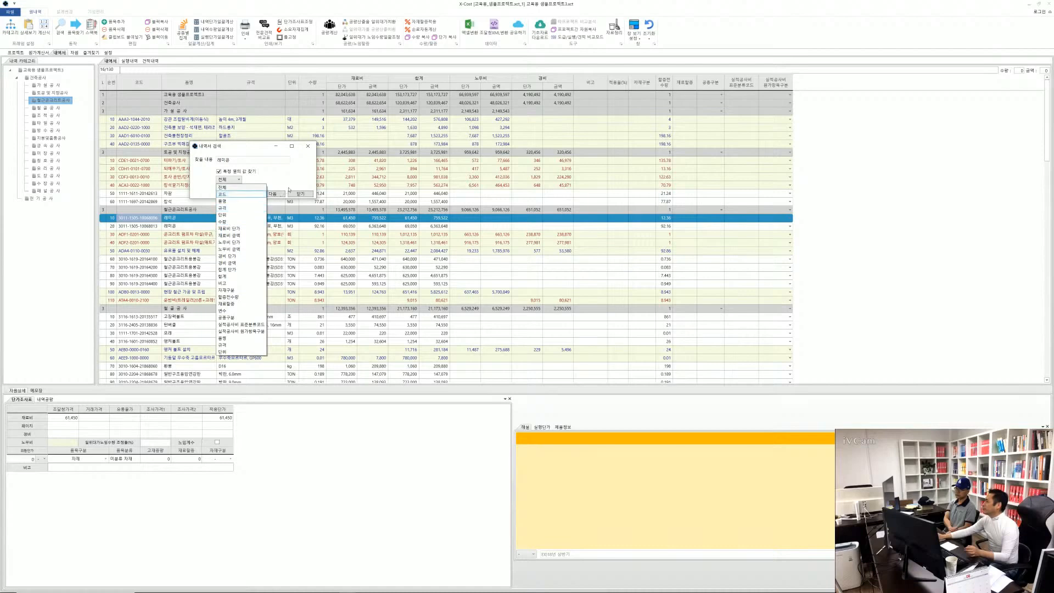
pyautogui.click(311, 150)
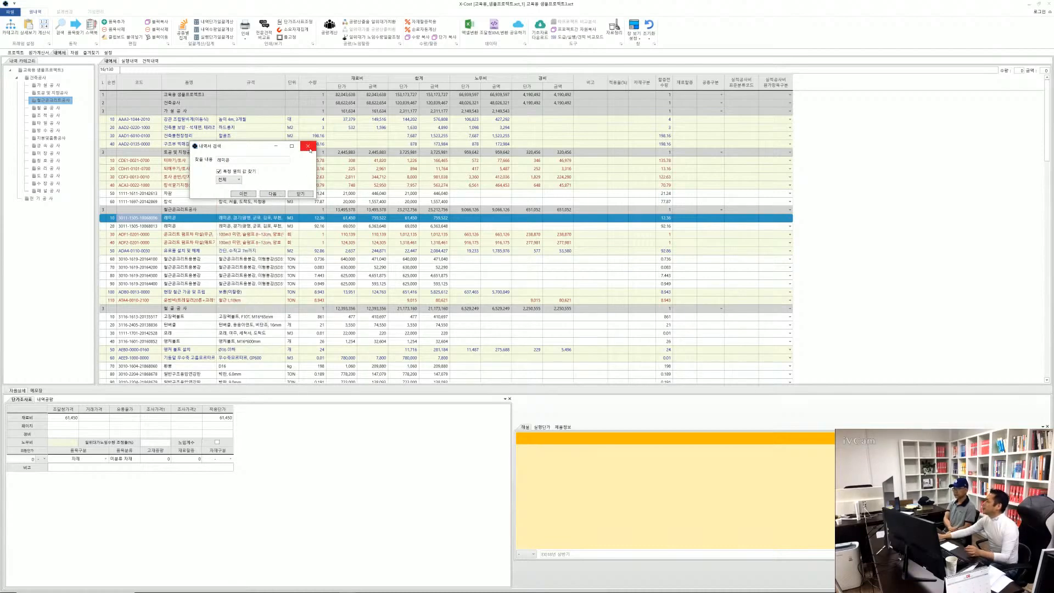
pyautogui.click(311, 148)
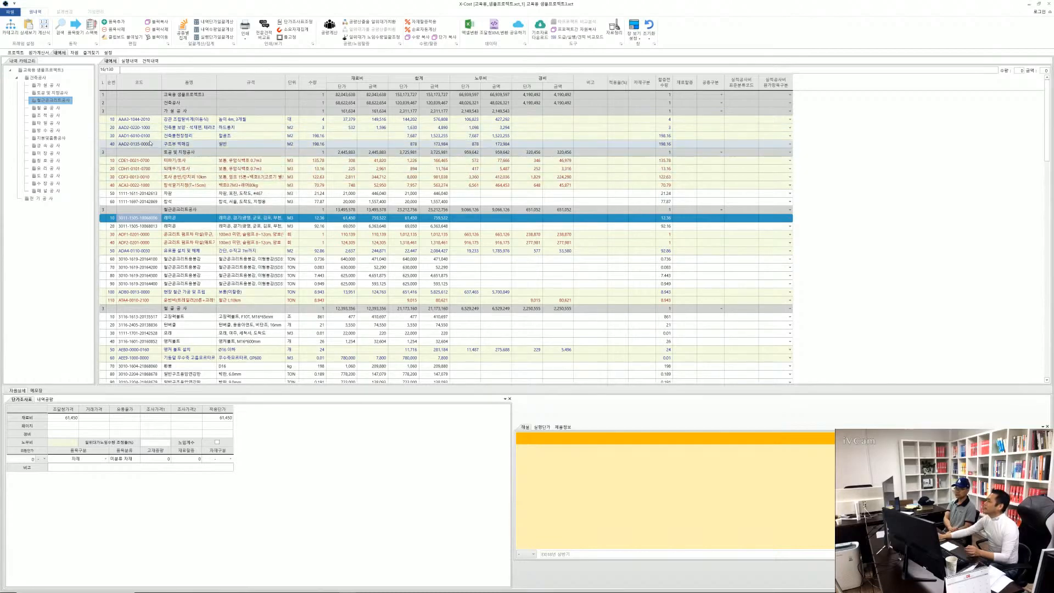
pyautogui.click(172, 131)
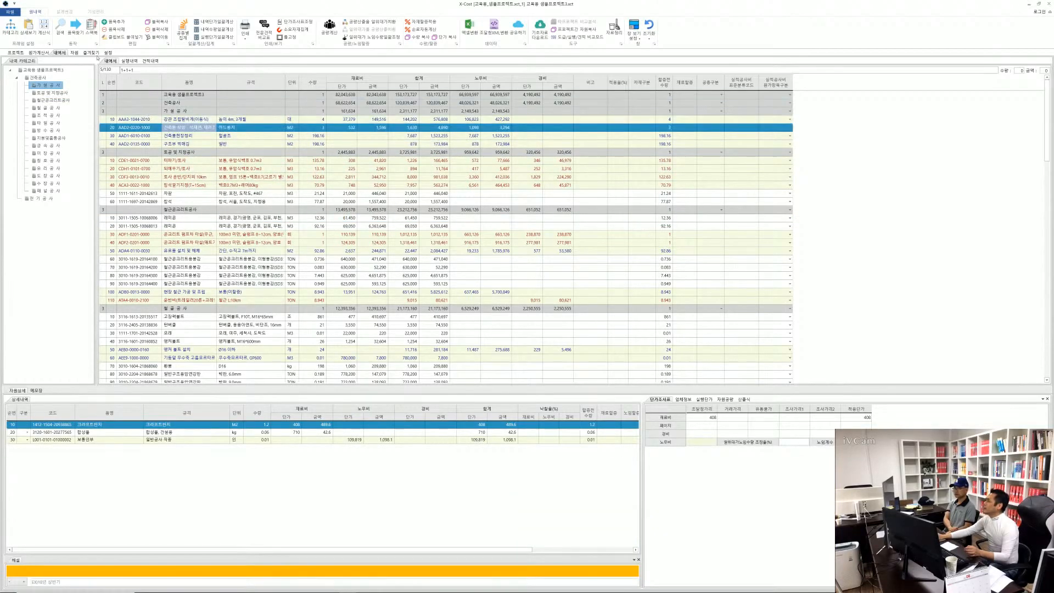
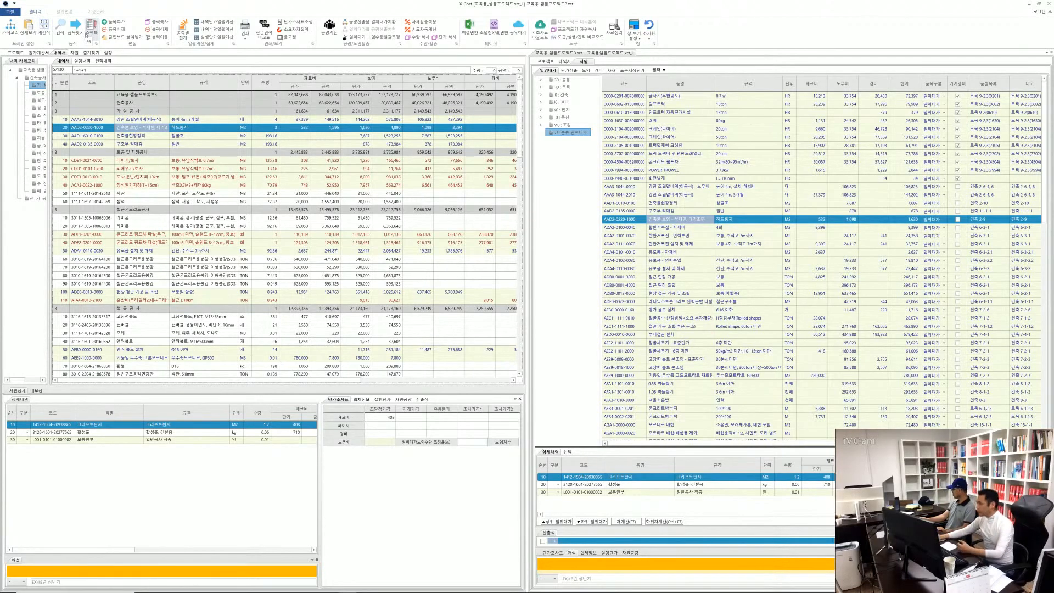
# Select the 터파기/토사 item in the cost statement, then float and widen the 자원 window
pyautogui.click(231, 162)
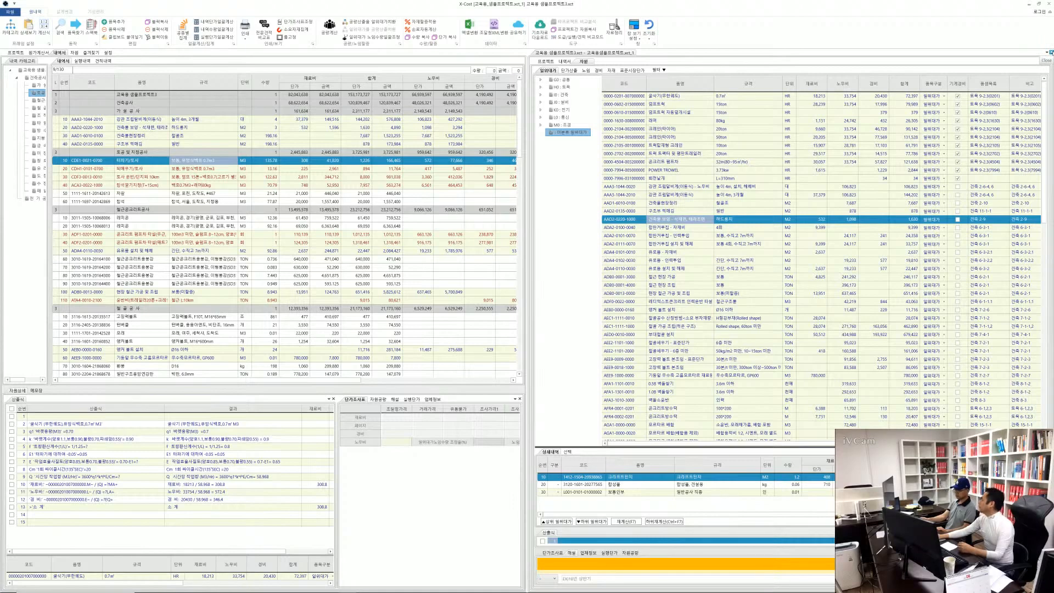
pyautogui.click(1047, 53)
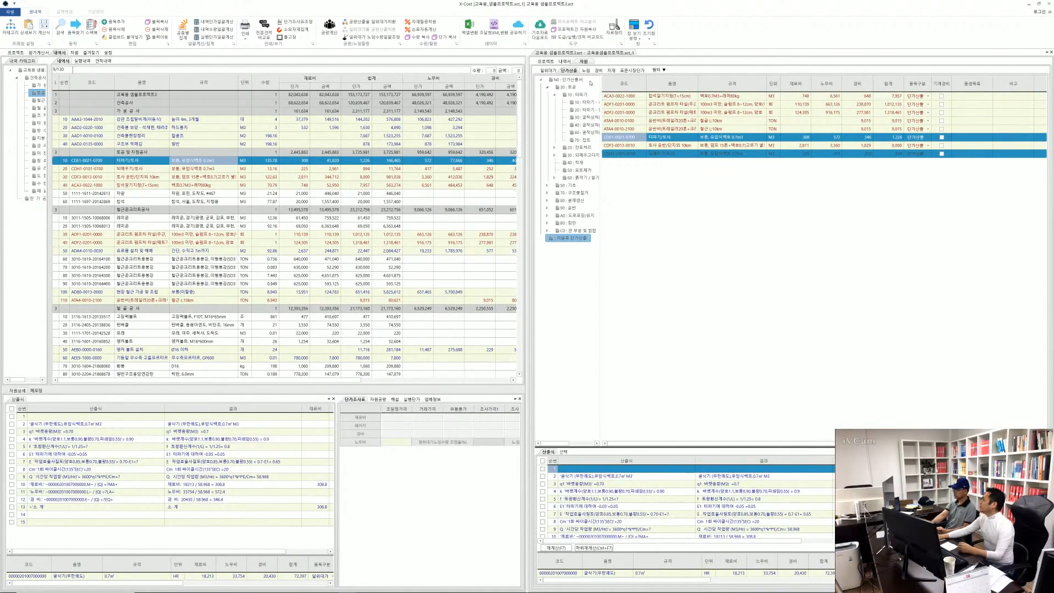
pyautogui.moveTo(581, 55); pyautogui.dragTo(229, 35)
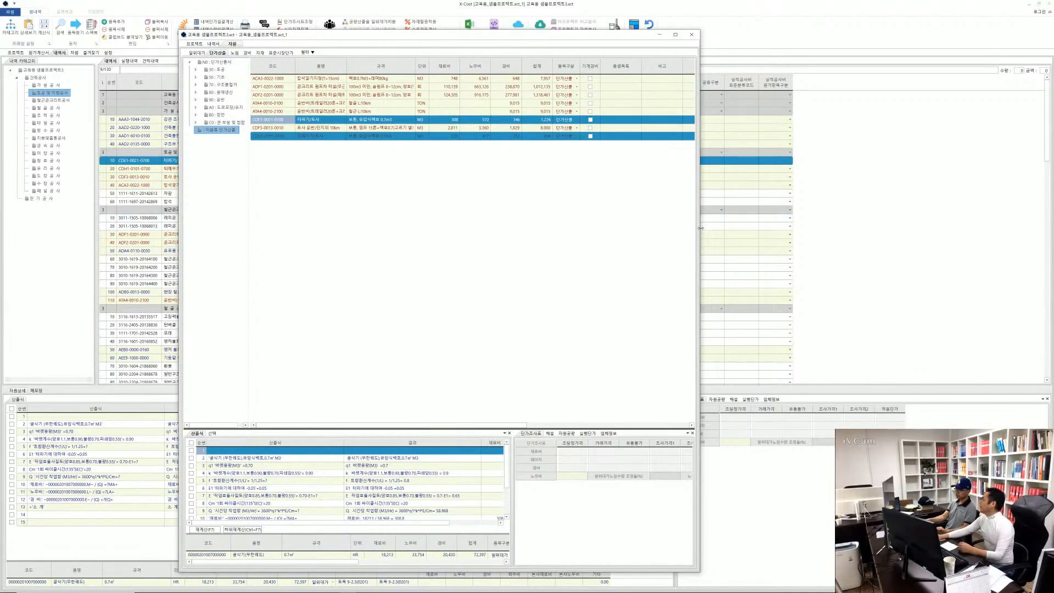
pyautogui.moveTo(701, 228); pyautogui.dragTo(934, 251)
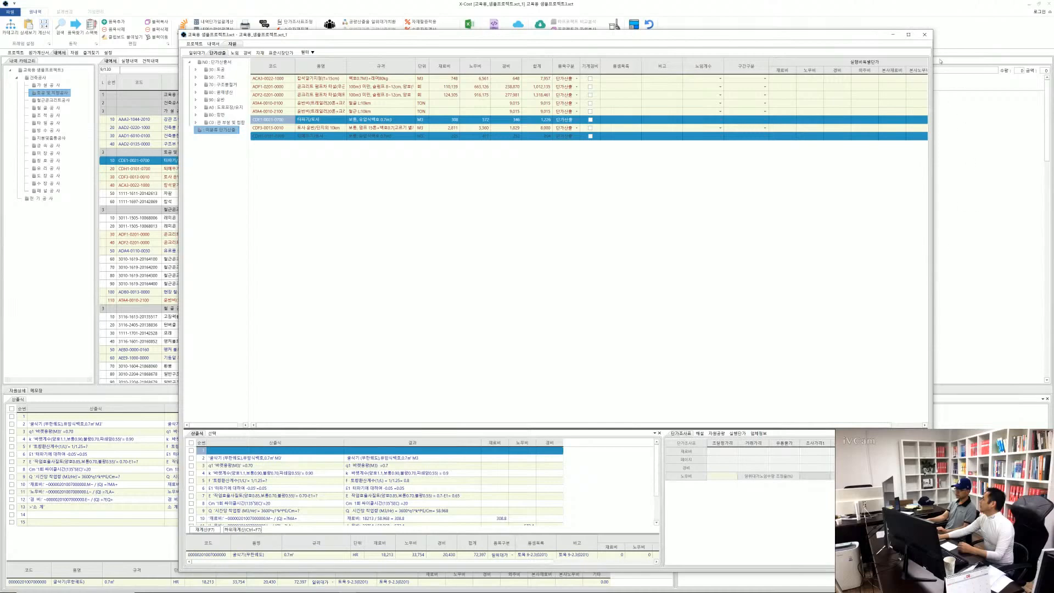
# Close and reopen the 자원 window for the 터파기/토사 item, and dock it beside the cost statement
pyautogui.click(925, 37)
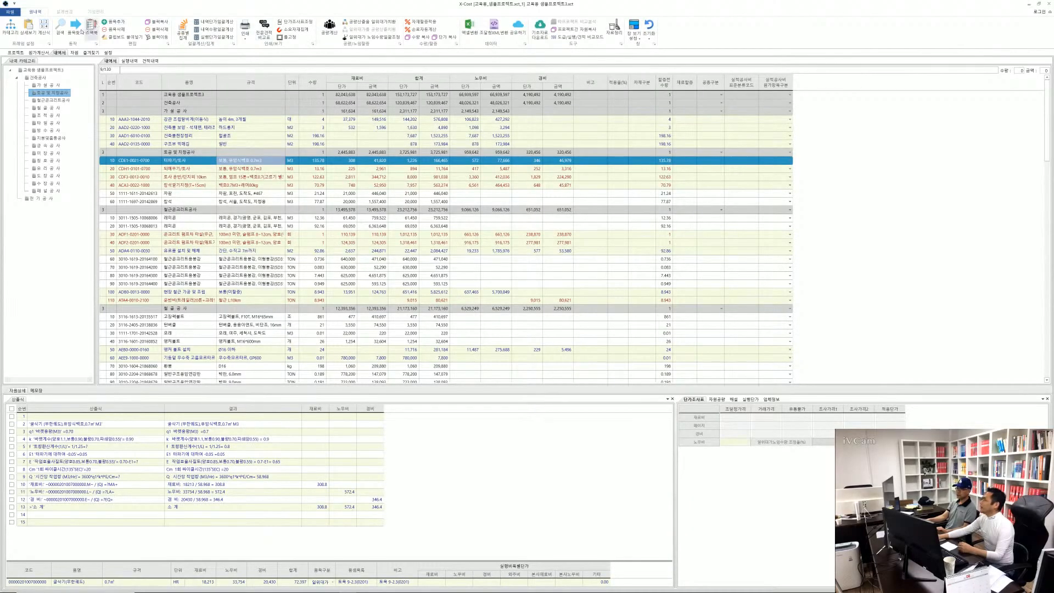
pyautogui.click(76, 26)
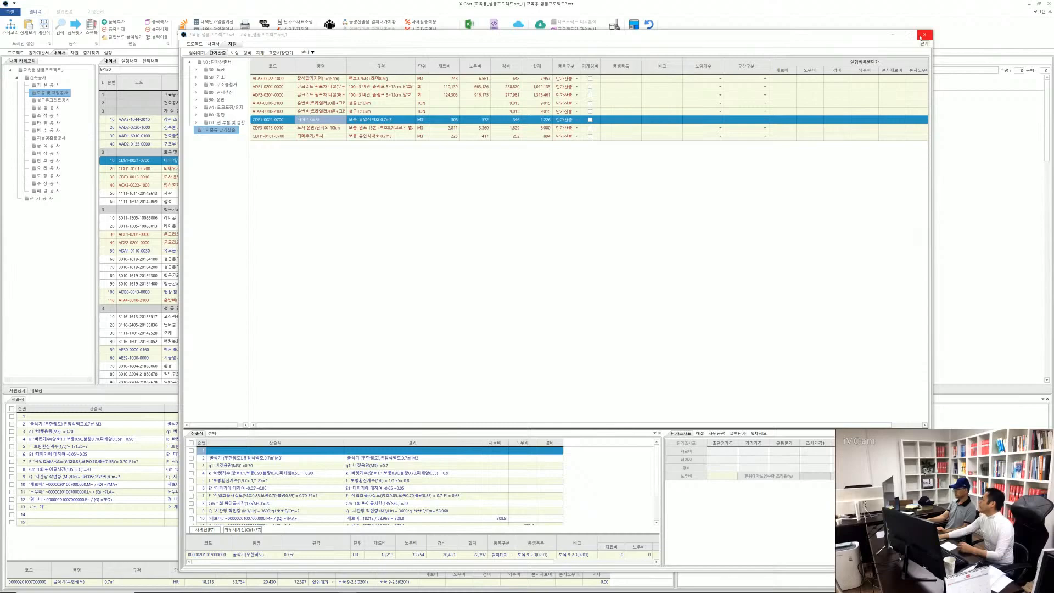
pyautogui.click(921, 36)
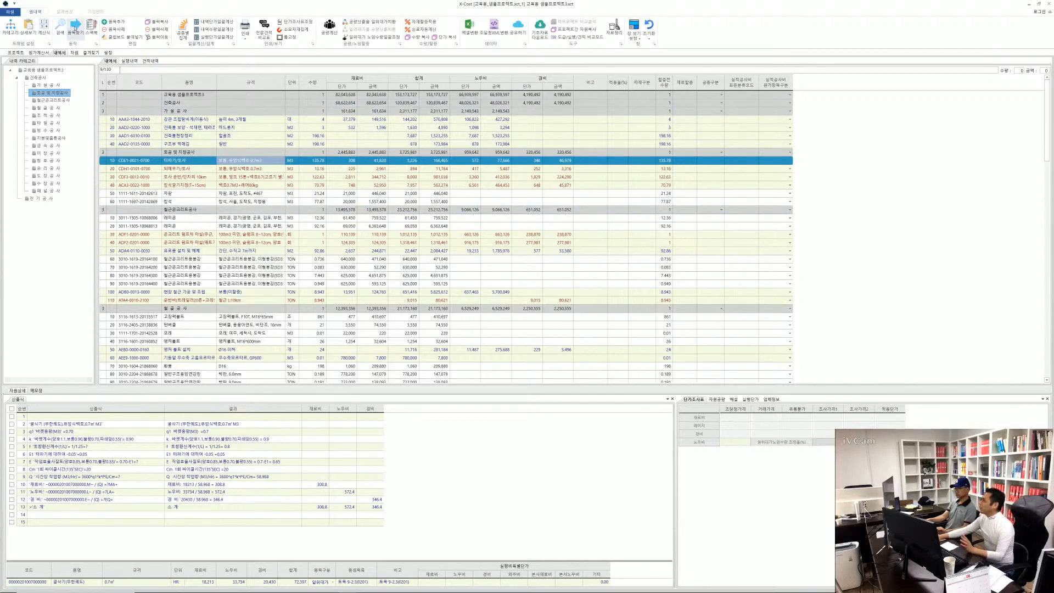
pyautogui.click(75, 28)
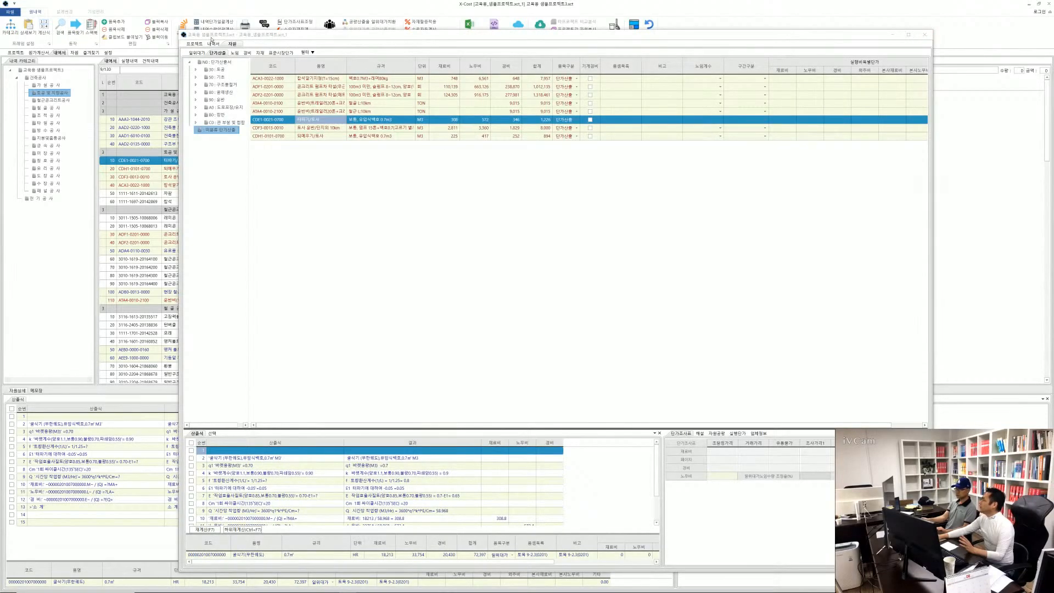
pyautogui.moveTo(211, 39); pyautogui.dragTo(543, 321)
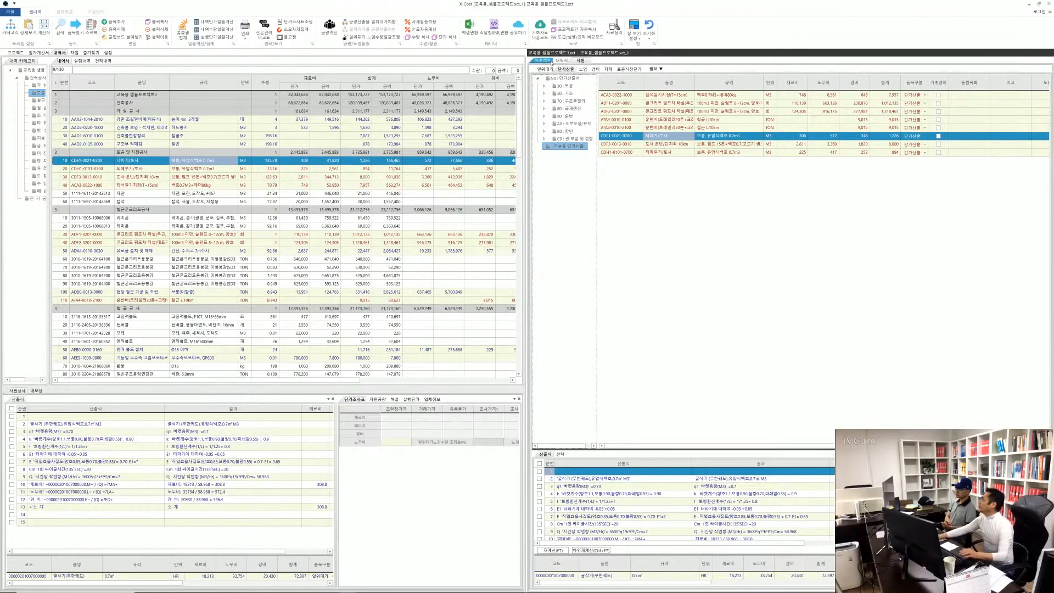
# Dock the 표준시장단가 pane beside the 일위대가 pane and display its 미분류 표준시장단가 category
pyautogui.click(546, 69)
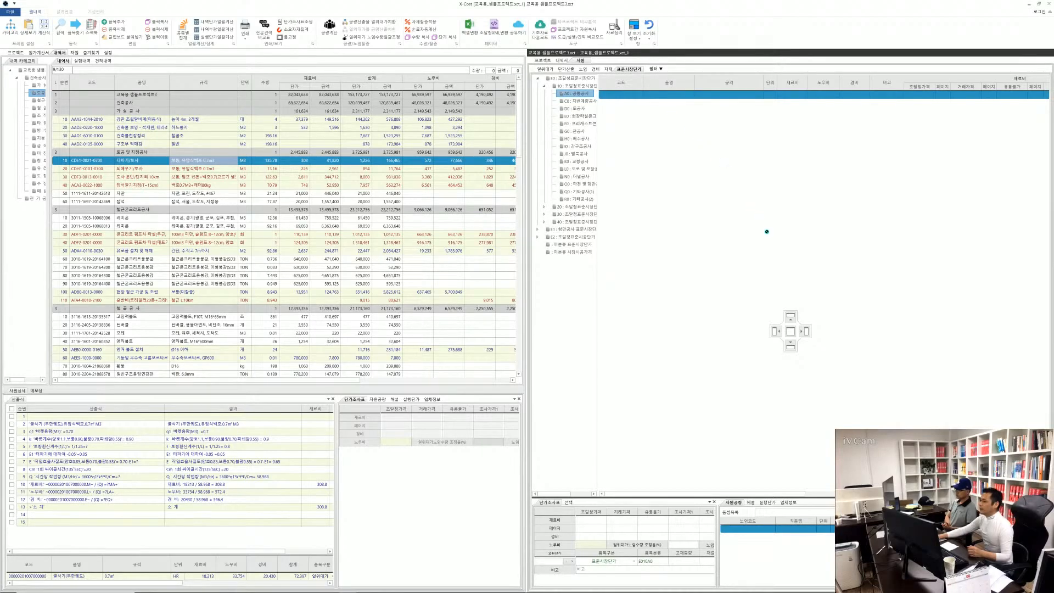
pyautogui.moveTo(815, 323); pyautogui.dragTo(808, 332)
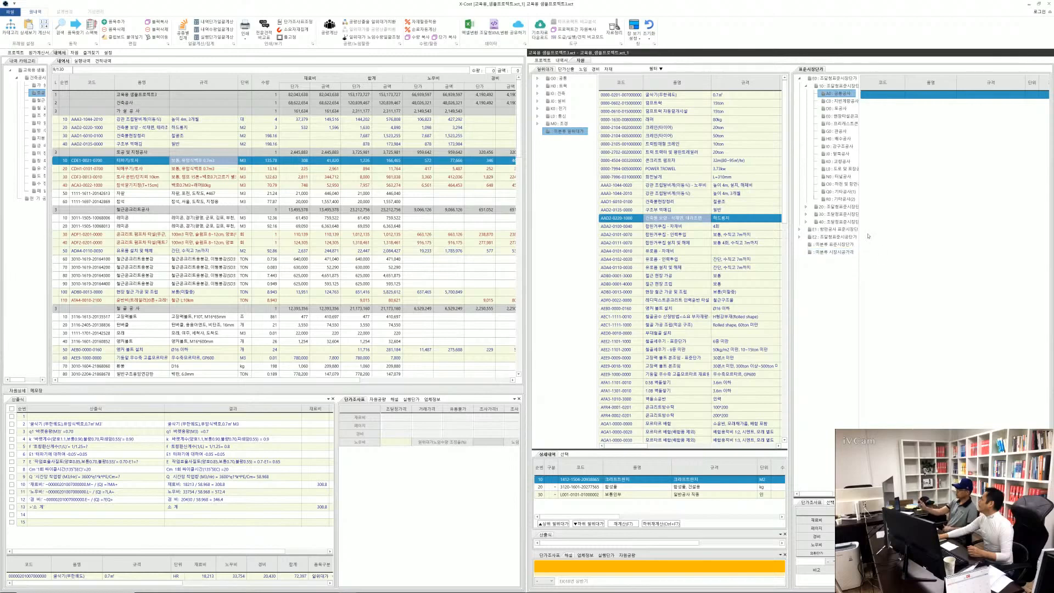
pyautogui.click(836, 244)
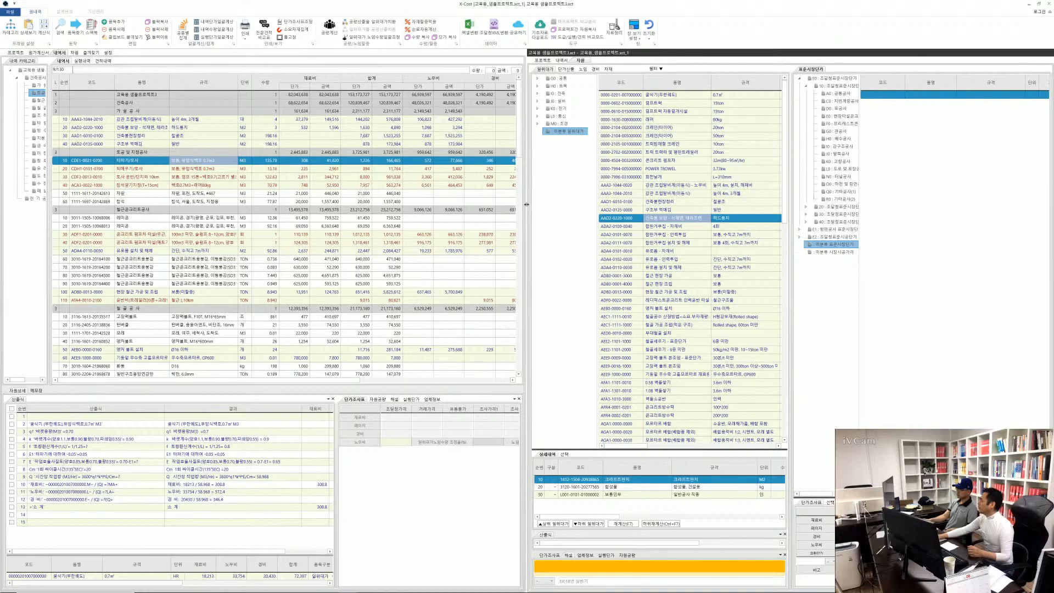
# Widen the 자원 window, split off the 자재 pane showing 미분류 자재, and place it below the 일위대가 list
pyautogui.moveTo(527, 204); pyautogui.dragTo(456, 204)
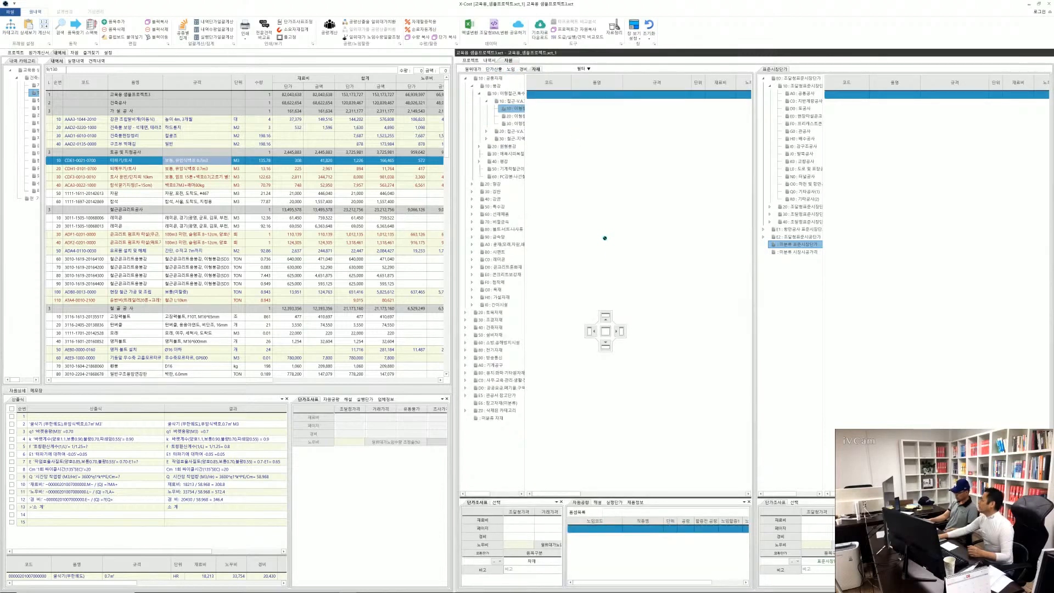
pyautogui.moveTo(620, 310)
pyautogui.mouseDown()
pyautogui.moveTo(621, 332)
pyautogui.moveTo(608, 332)
pyautogui.moveTo(621, 337)
pyautogui.mouseUp()
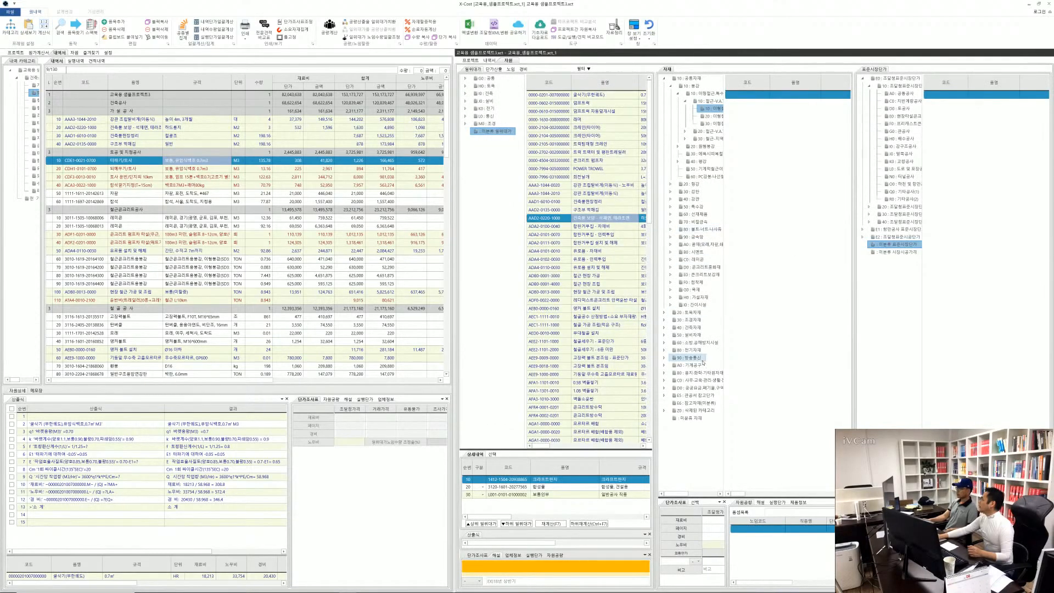
pyautogui.click(690, 418)
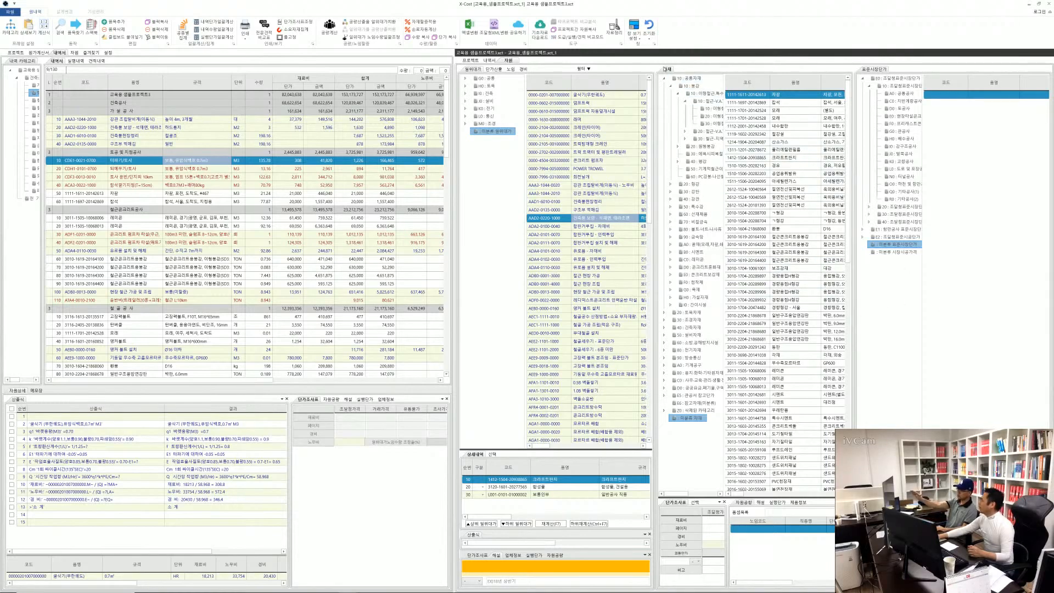
pyautogui.moveTo(665, 70)
pyautogui.mouseDown()
pyautogui.moveTo(691, 124)
pyautogui.moveTo(701, 271)
pyautogui.moveTo(616, 375)
pyautogui.moveTo(581, 370)
pyautogui.moveTo(557, 347)
pyautogui.moveTo(562, 362)
pyautogui.moveTo(556, 350)
pyautogui.mouseUp()
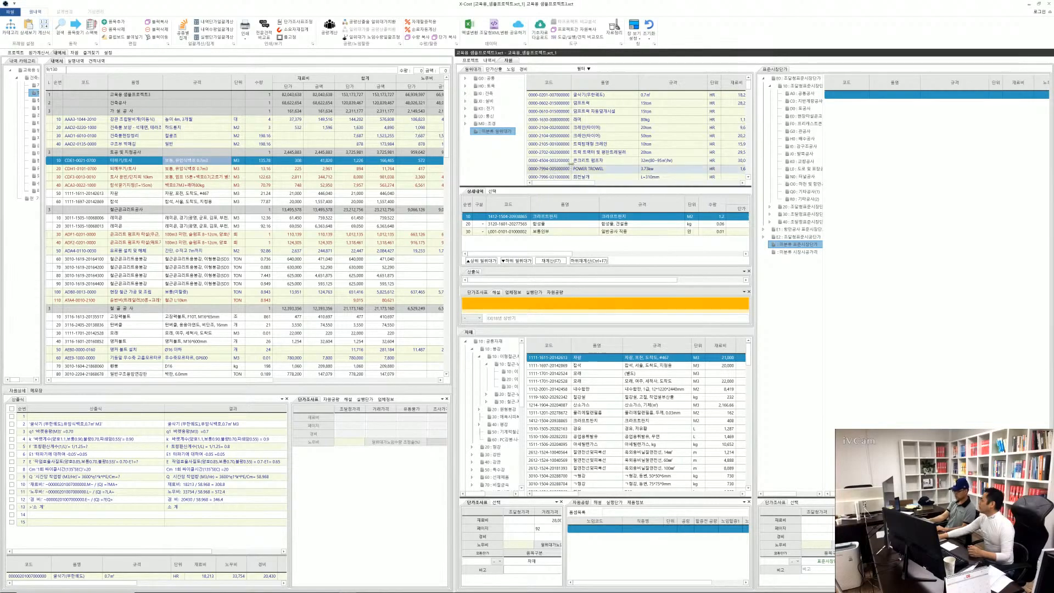
pyautogui.click(588, 136)
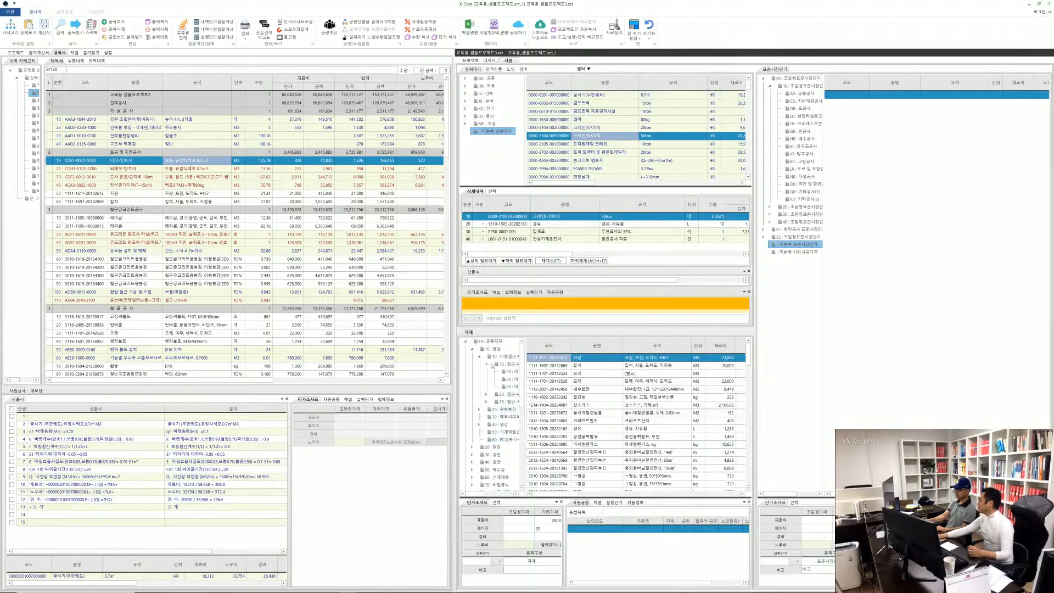
# Return the 자재 and 표준시장단가 panes to the shared pane group and display 일위대가
pyautogui.moveTo(470, 334); pyautogui.dragTo(606, 204)
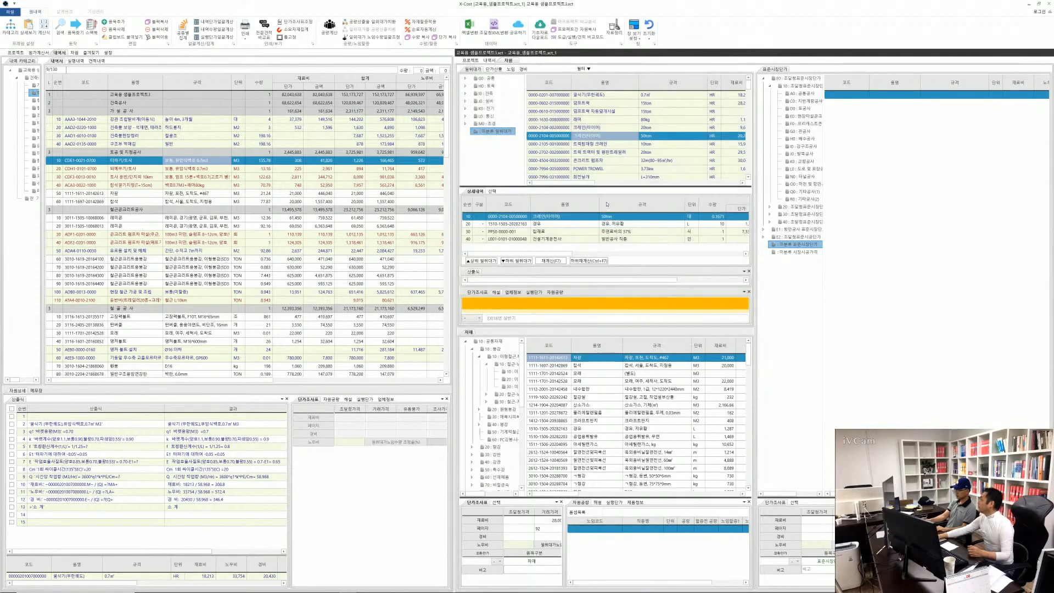
pyautogui.moveTo(785, 72); pyautogui.dragTo(605, 334)
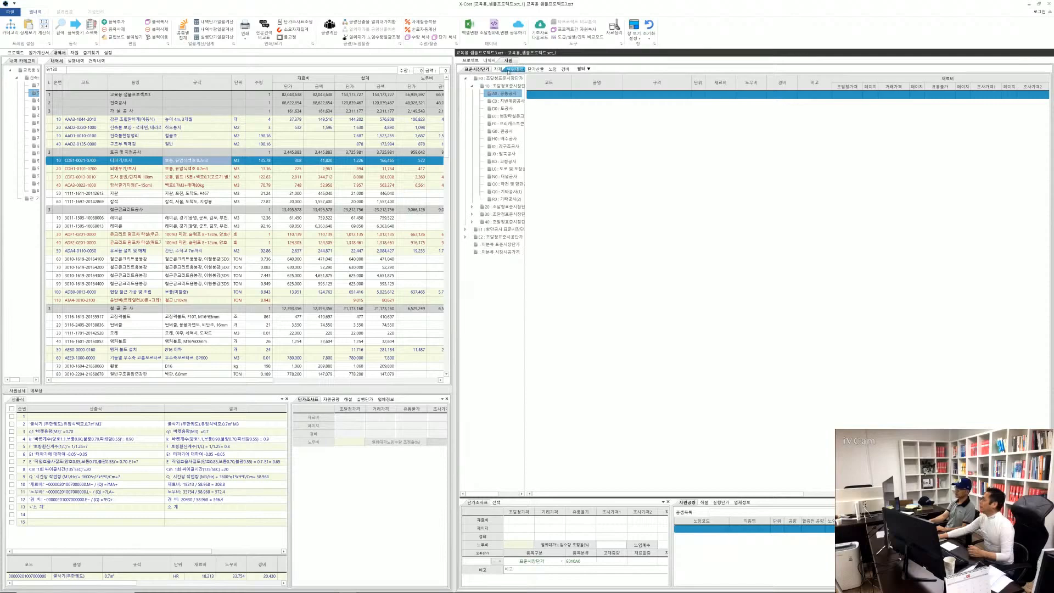
pyautogui.click(515, 69)
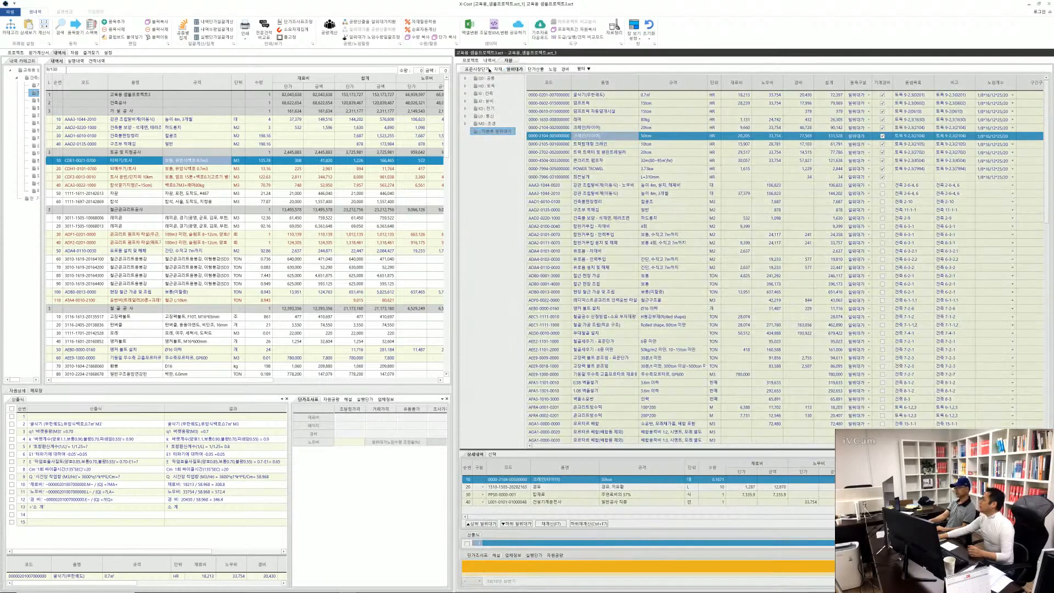
# Reorder the resource panes so they begin with 일위대가, 단가산출, 자재, and 표준시장단가
pyautogui.moveTo(476, 70); pyautogui.dragTo(476, 69)
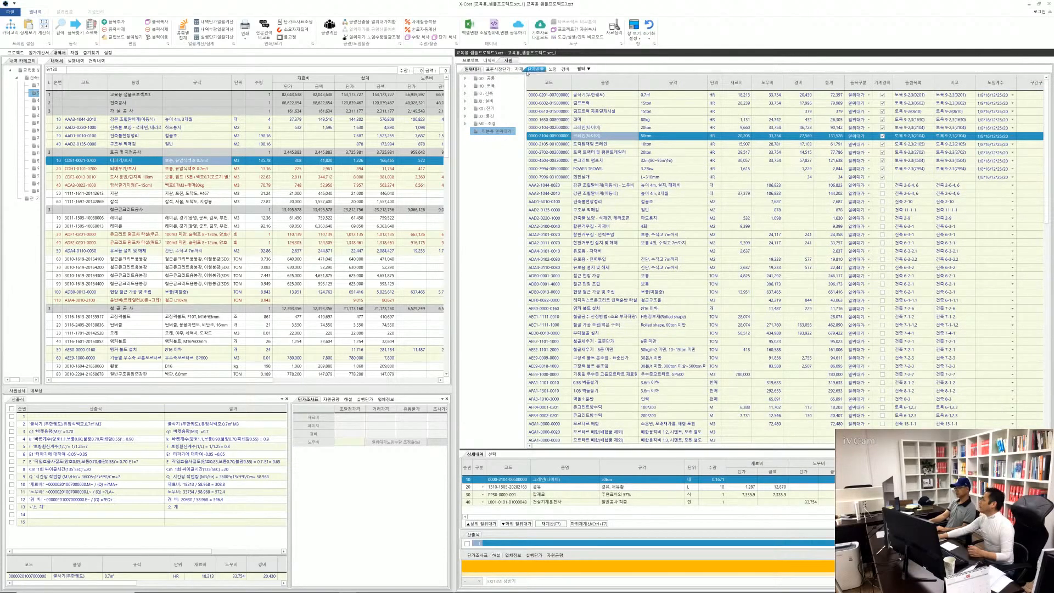
pyautogui.click(519, 70)
pyautogui.moveTo(492, 70); pyautogui.dragTo(490, 70)
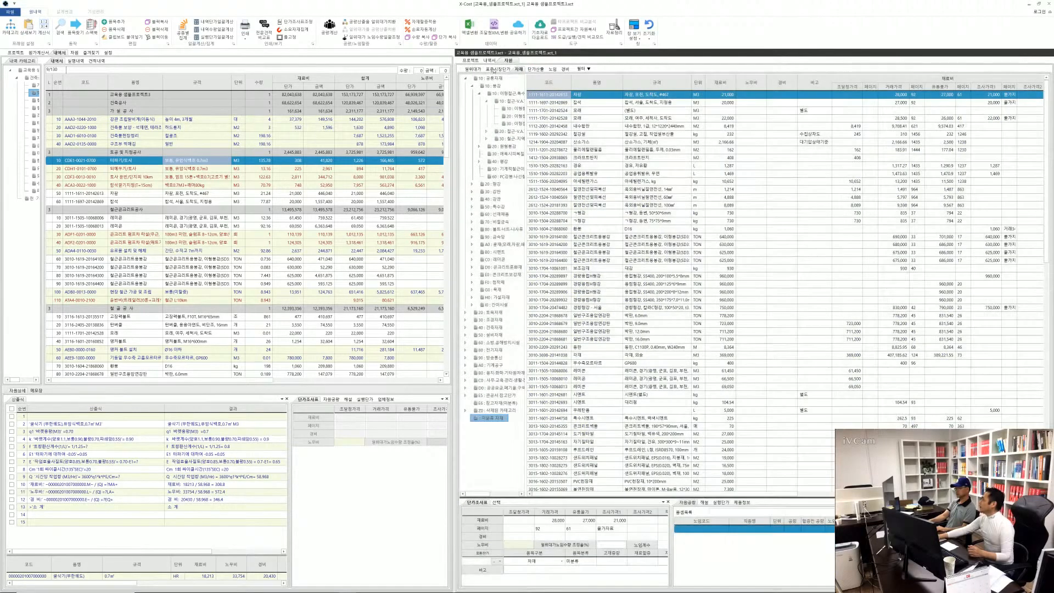
pyautogui.click(537, 70)
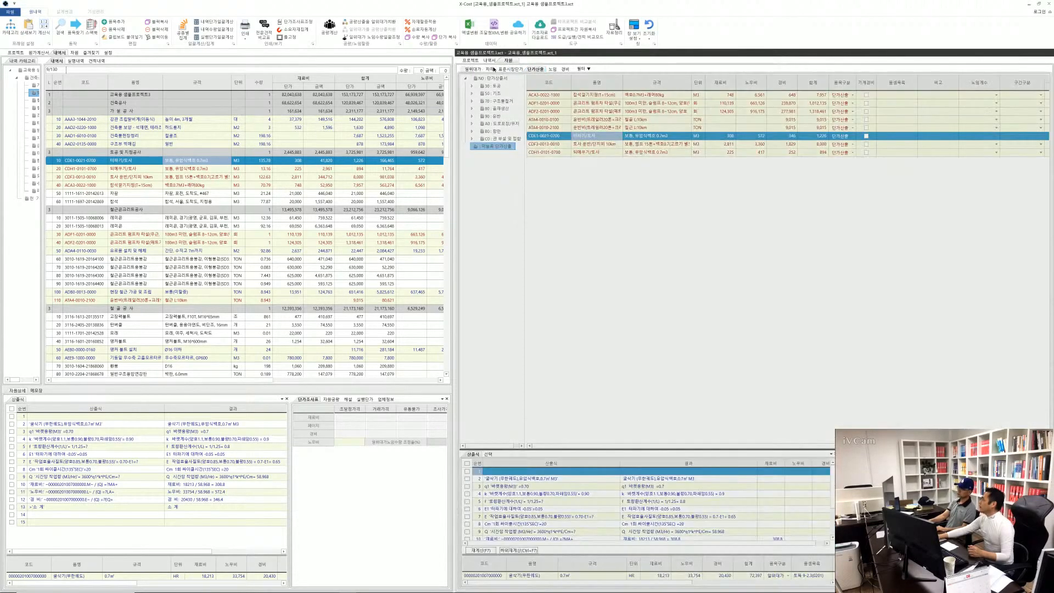
pyautogui.moveTo(492, 72); pyautogui.dragTo(492, 72)
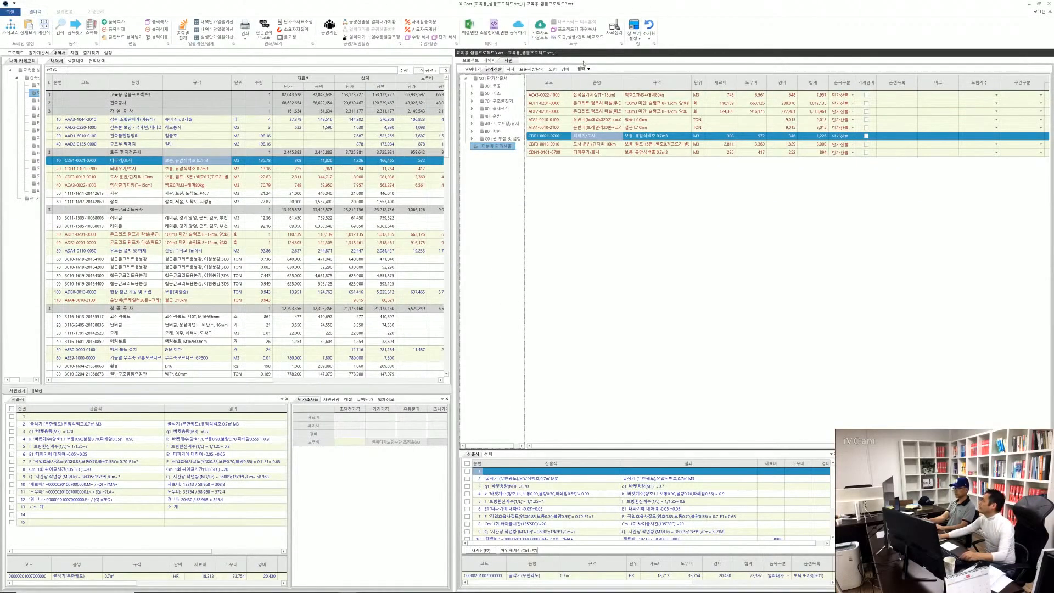
# Set the resource filter to show all items (전체품목 보기) and display the 일위대가 list
pyautogui.click(582, 69)
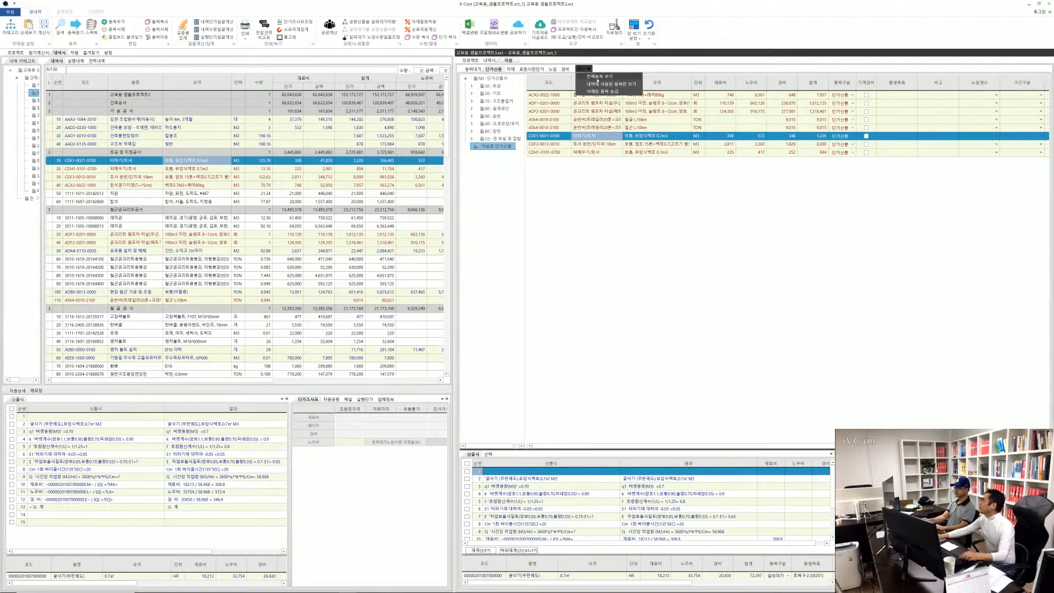
pyautogui.click(597, 79)
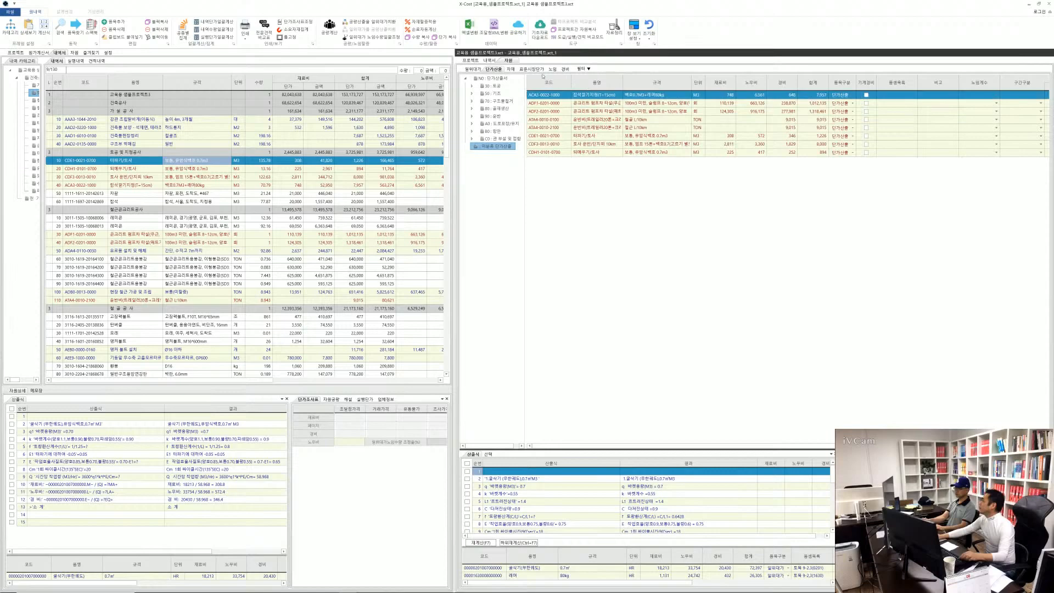
pyautogui.click(473, 70)
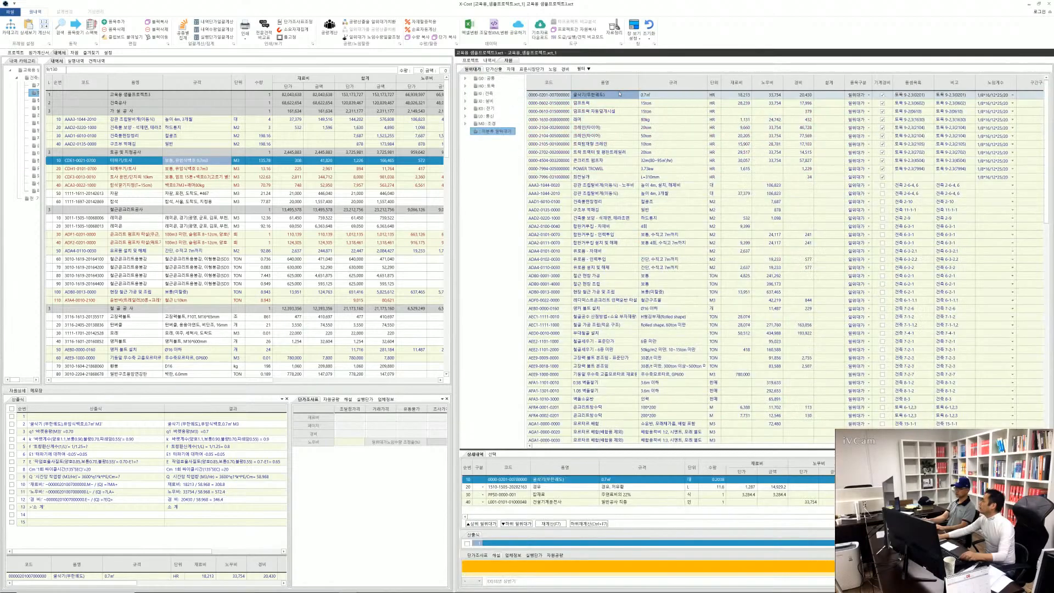
# Mark the 일위대가 items from 강관 조립말비계(이동식) through 부대철골 설치 and try to move them to the 기계경비 category under 통신
pyautogui.keyDown('shift'); pyautogui.click(624, 333); pyautogui.keyUp('shift')
pyautogui.click(582, 268)
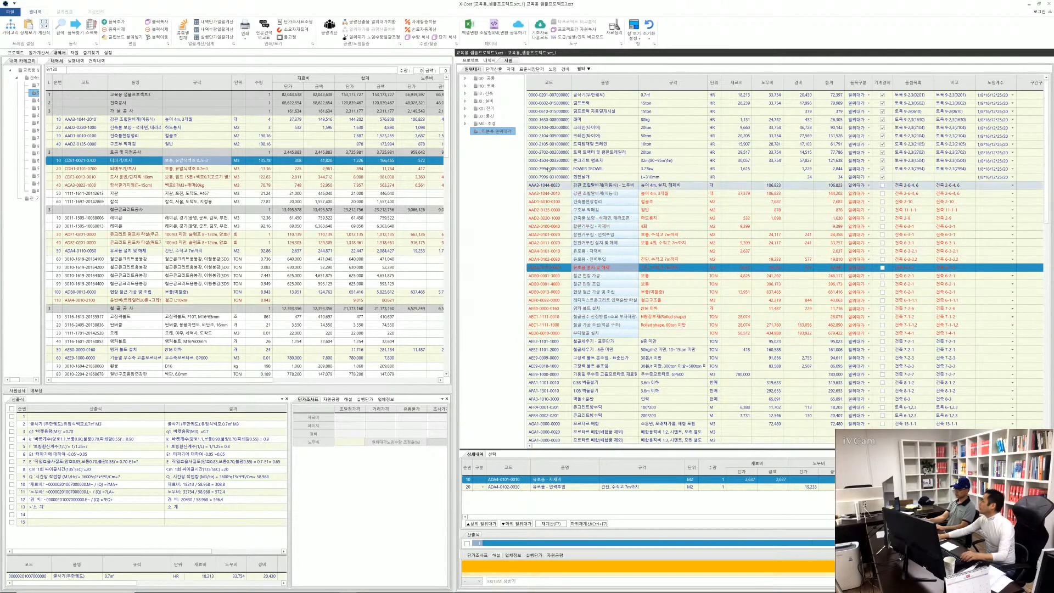
pyautogui.click(466, 116)
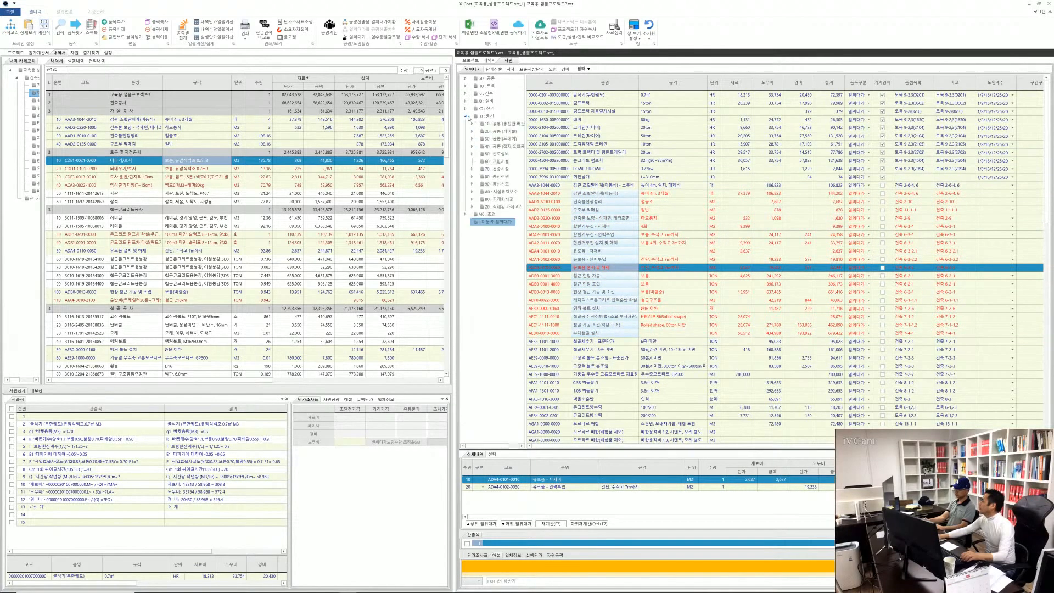
pyautogui.click(472, 200)
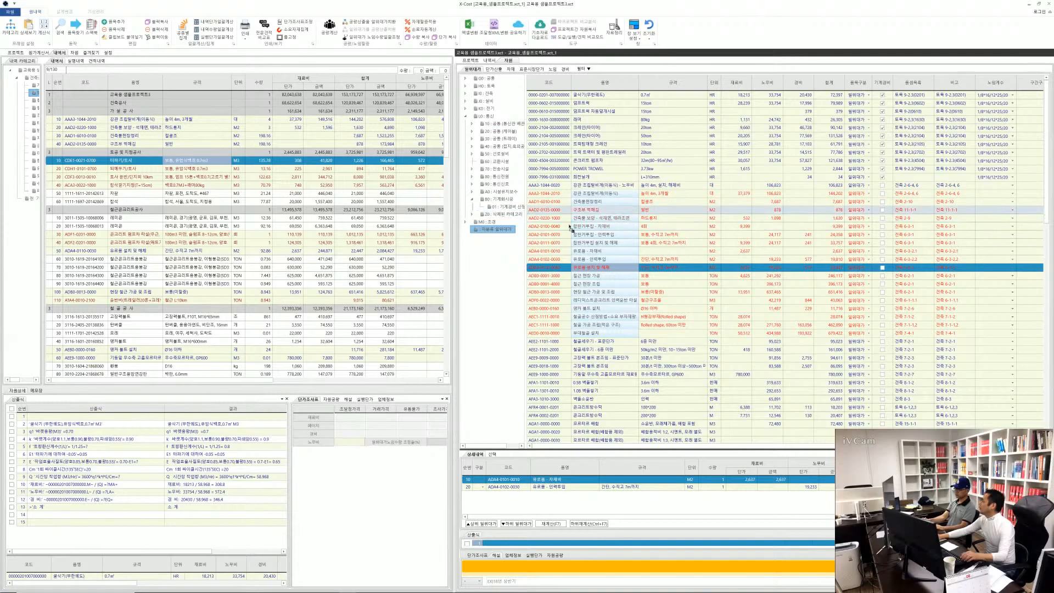
pyautogui.click(599, 210)
pyautogui.click(505, 207)
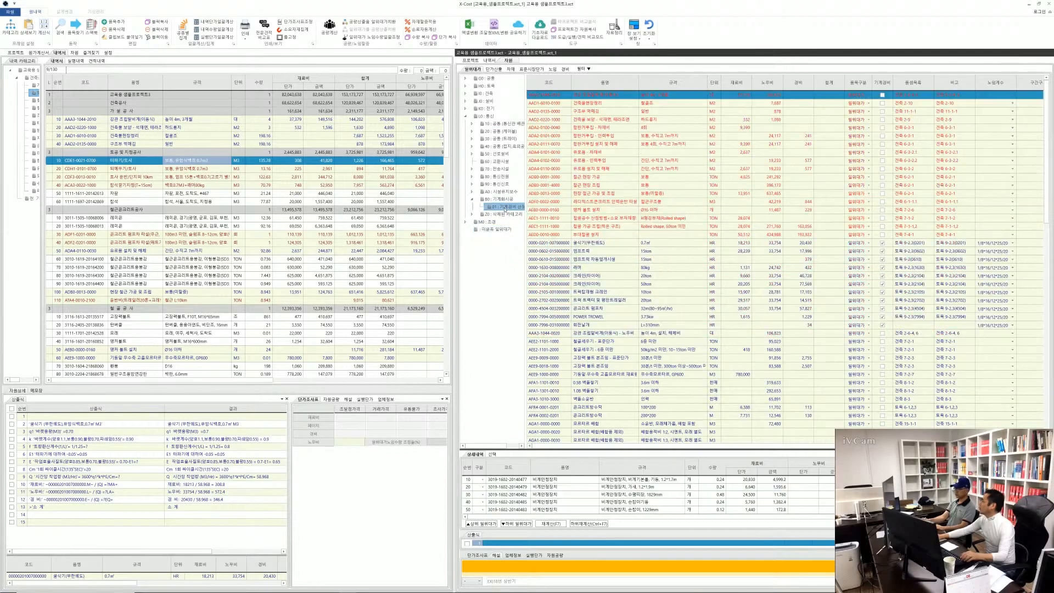
# View an 일위대가 item's commands without choosing any, select the 굴삭기(무한궤도) item, and expand the 조경 category
pyautogui.click(620, 292)
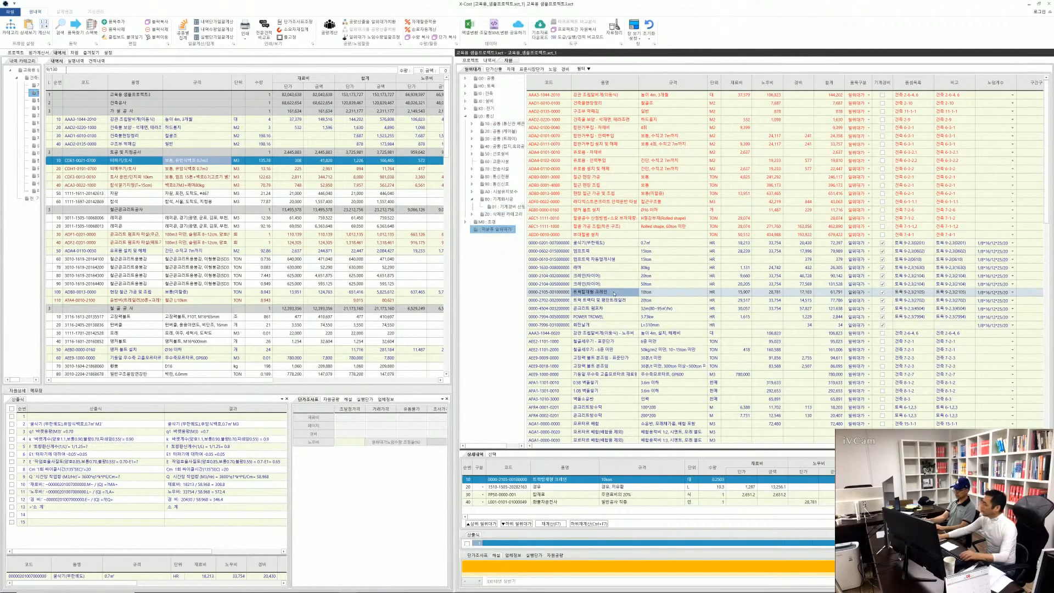
pyautogui.rightClick(621, 253)
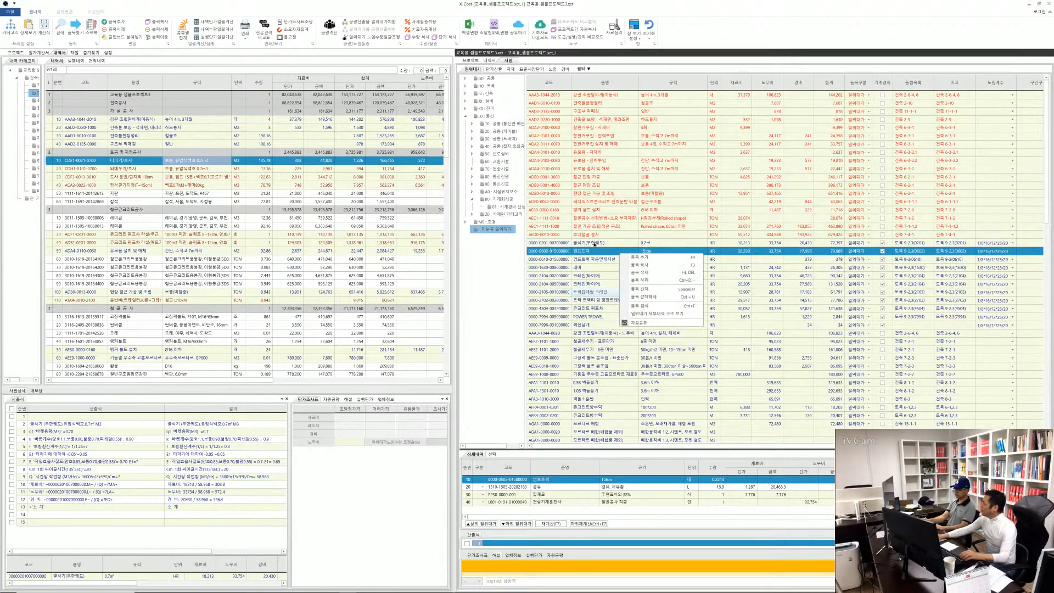
pyautogui.click(595, 244)
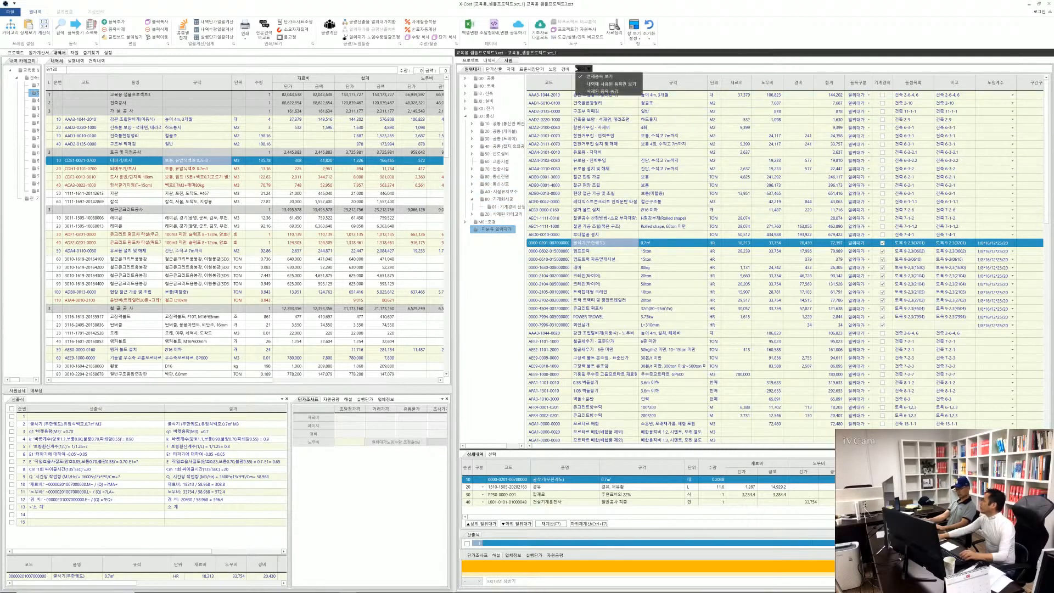
pyautogui.doubleClick(489, 224)
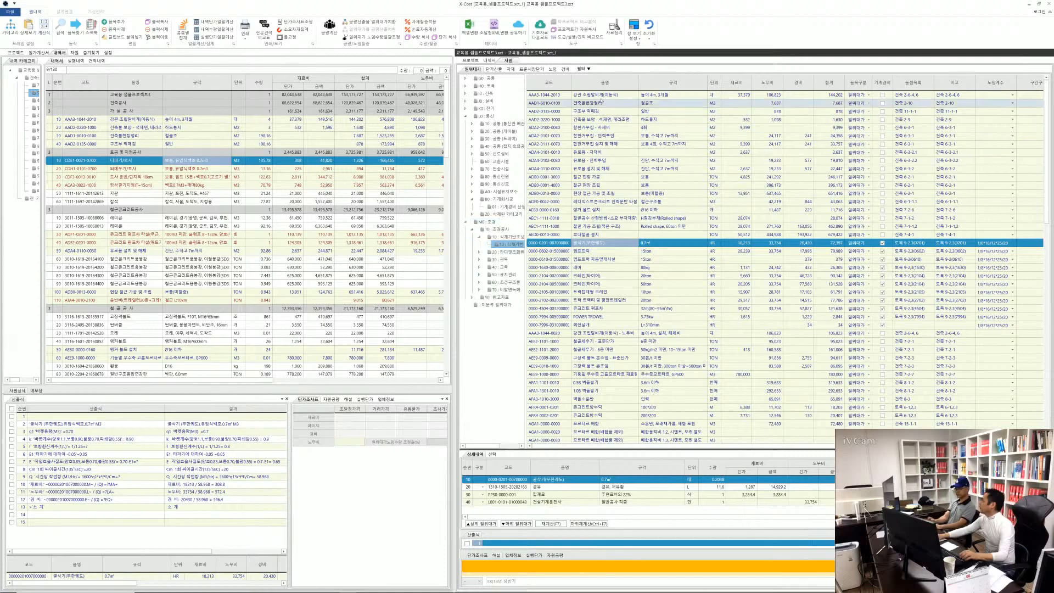
# Set the resource filter to show all items (전체품목 보기) and browse the 일위대가 list
pyautogui.click(582, 69)
pyautogui.click(591, 77)
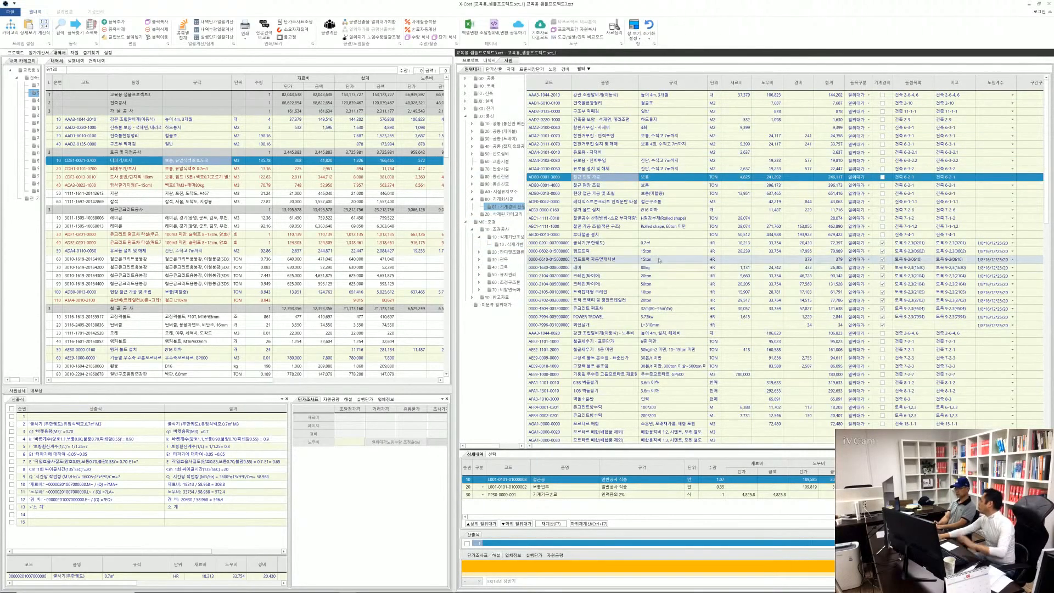
pyautogui.scroll(-15, 625, 264)
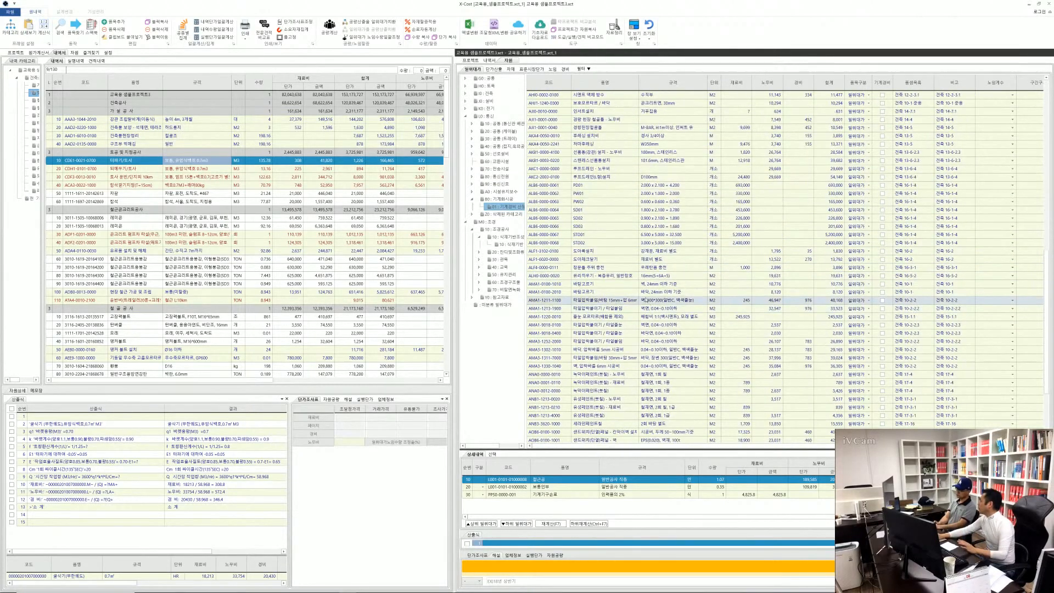
pyautogui.scroll(-2, 651, 309)
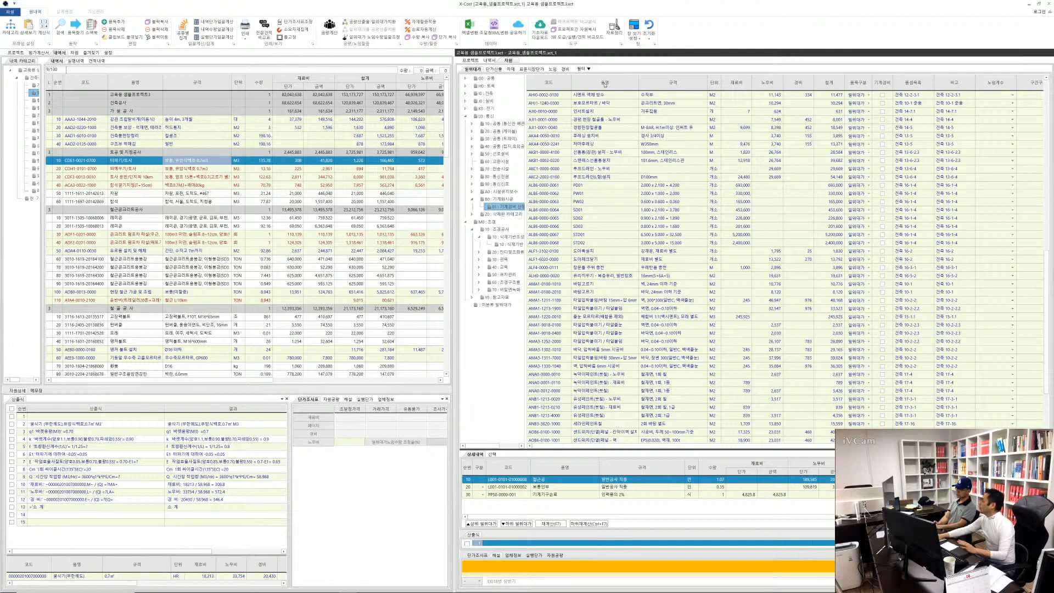
# Sort the 일위대가 list by item name (품명), re-sort it by material cost (재료비), and look through the items
pyautogui.click(606, 85)
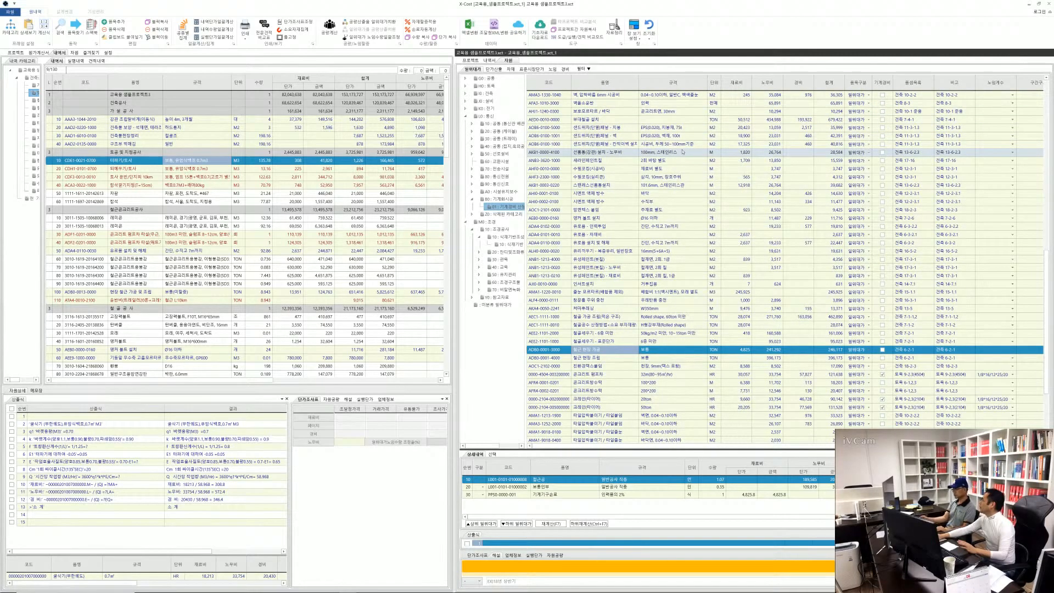
pyautogui.click(739, 85)
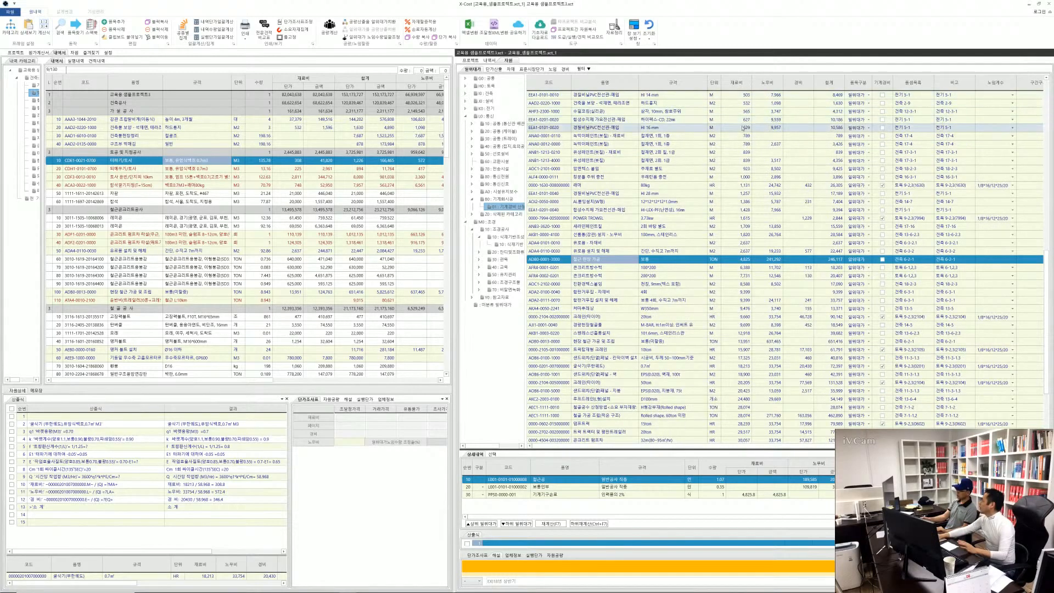
pyautogui.scroll(5, 747, 115)
pyautogui.scroll(2, 748, 115)
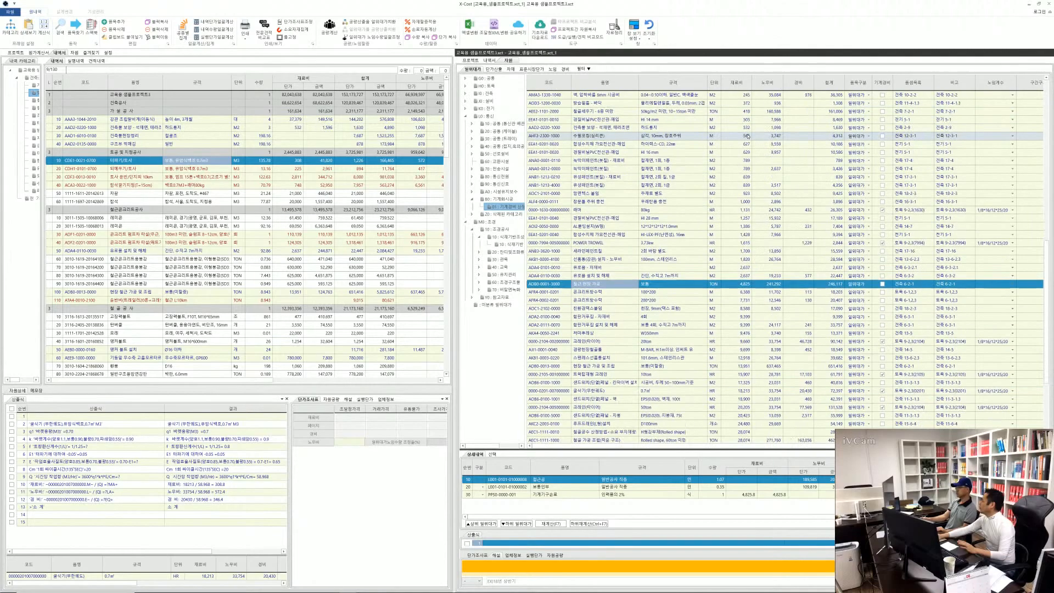
pyautogui.scroll(10, 756, 144)
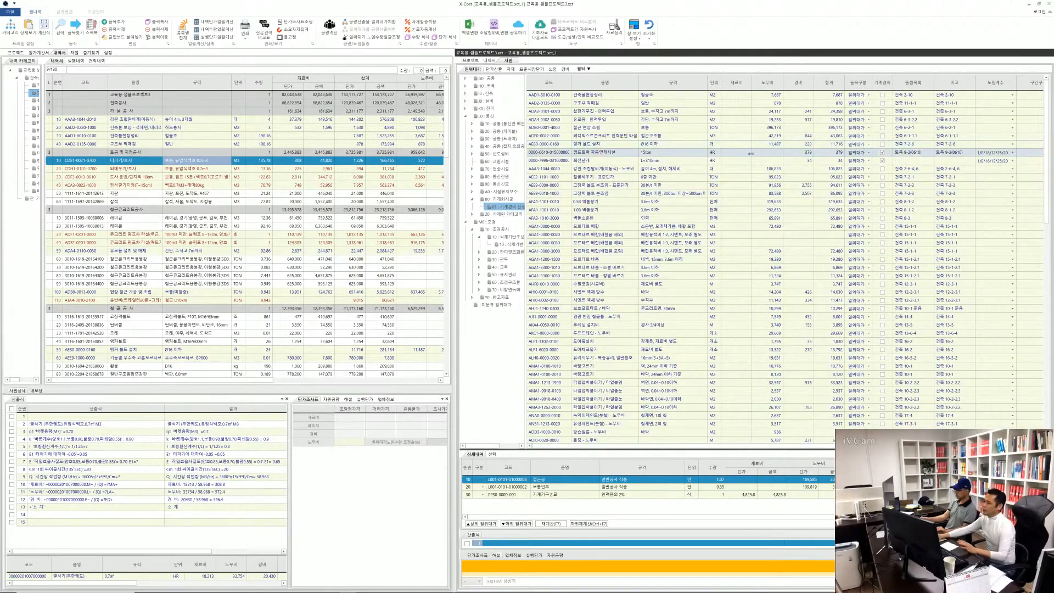
pyautogui.scroll(-8, 743, 150)
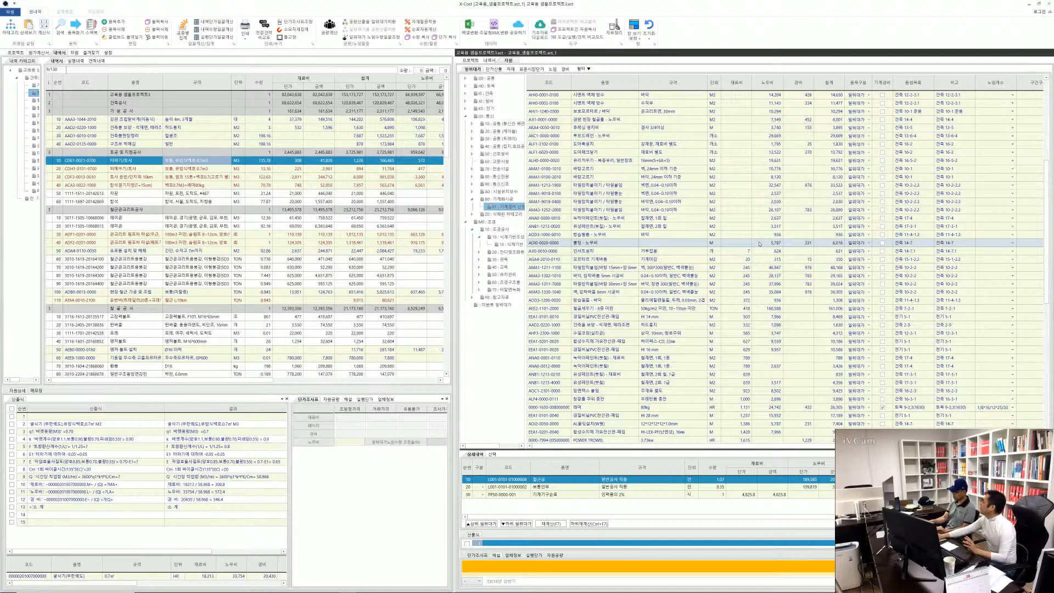
pyautogui.scroll(3, 761, 244)
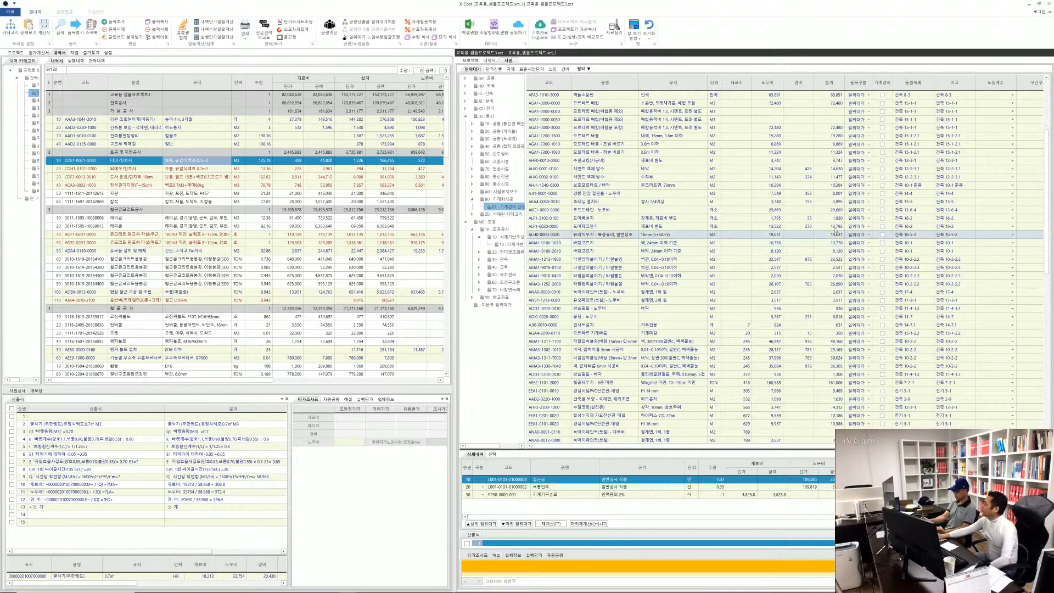
# Sort the 일위대가 list by the reference column next to 비고, re-sort it by 합계, and look through the items
pyautogui.click(914, 82)
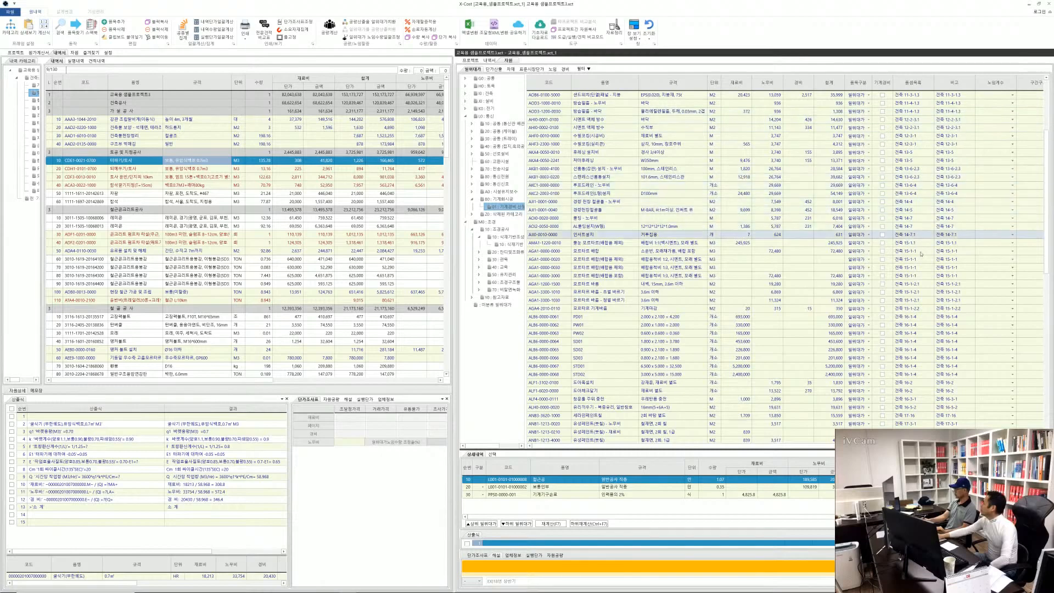
pyautogui.scroll(-3, 878, 257)
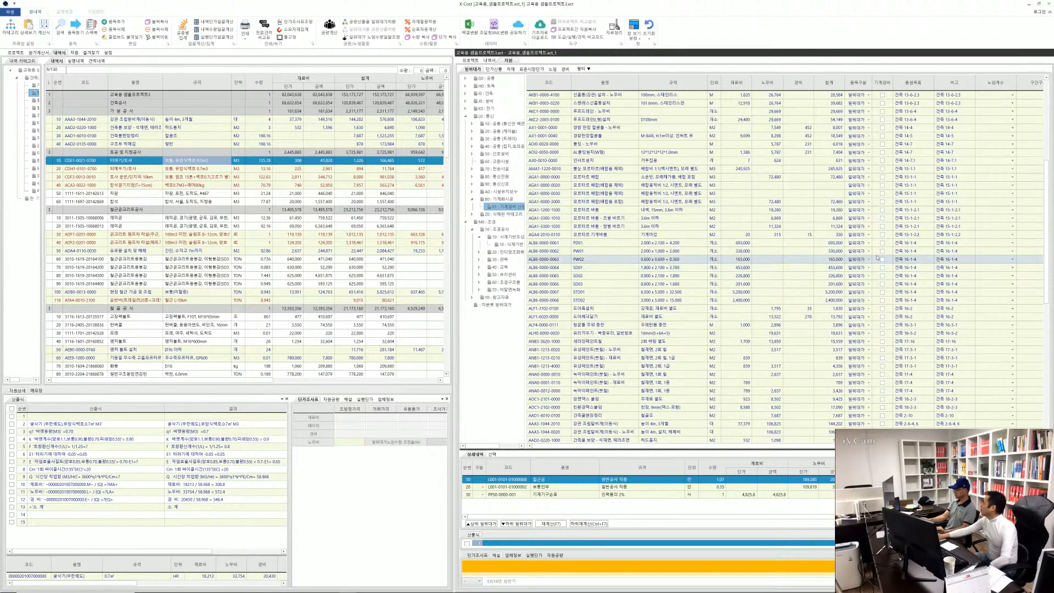
pyautogui.scroll(4, 878, 257)
pyautogui.click(831, 84)
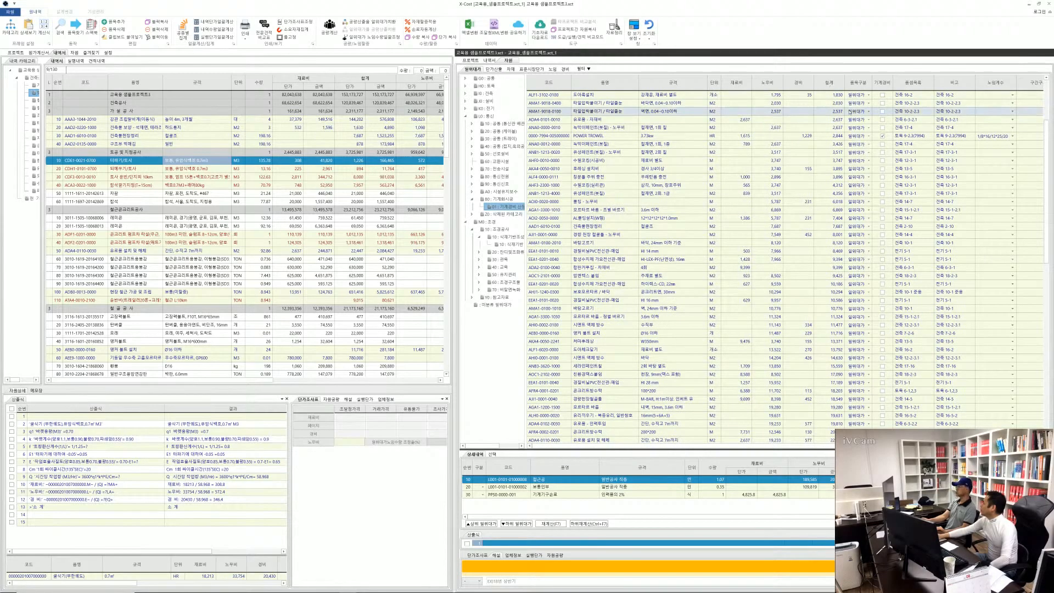
pyautogui.scroll(-4, 851, 234)
pyautogui.scroll(-13, 851, 235)
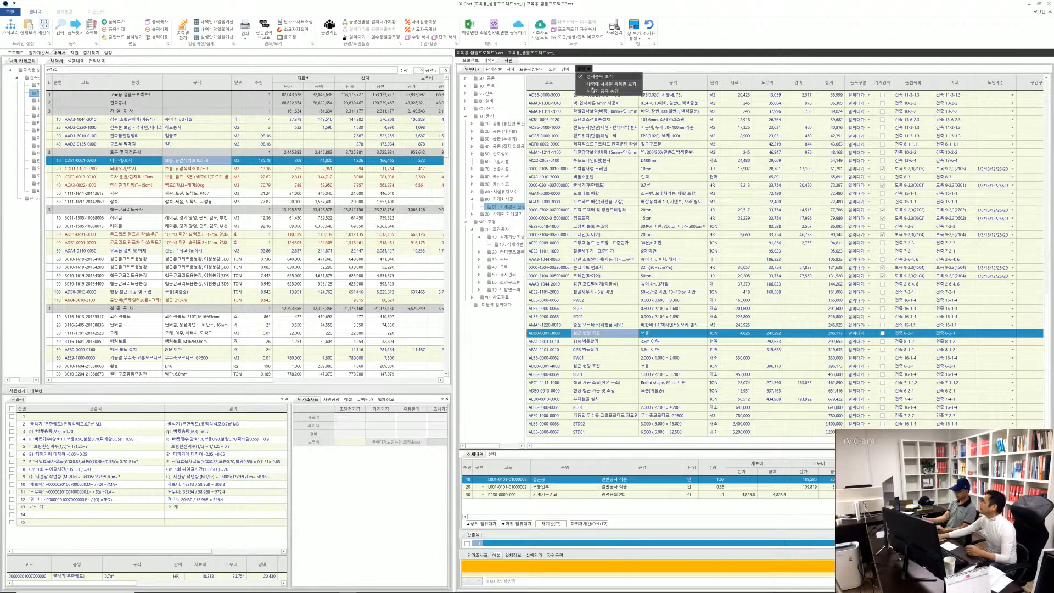
# Turn off the show-all-items filter (전체품목 보기) and toggle the hide-deleted-items option (삭제된 품목 숨김) repeatedly
pyautogui.click(585, 77)
pyautogui.click(585, 69)
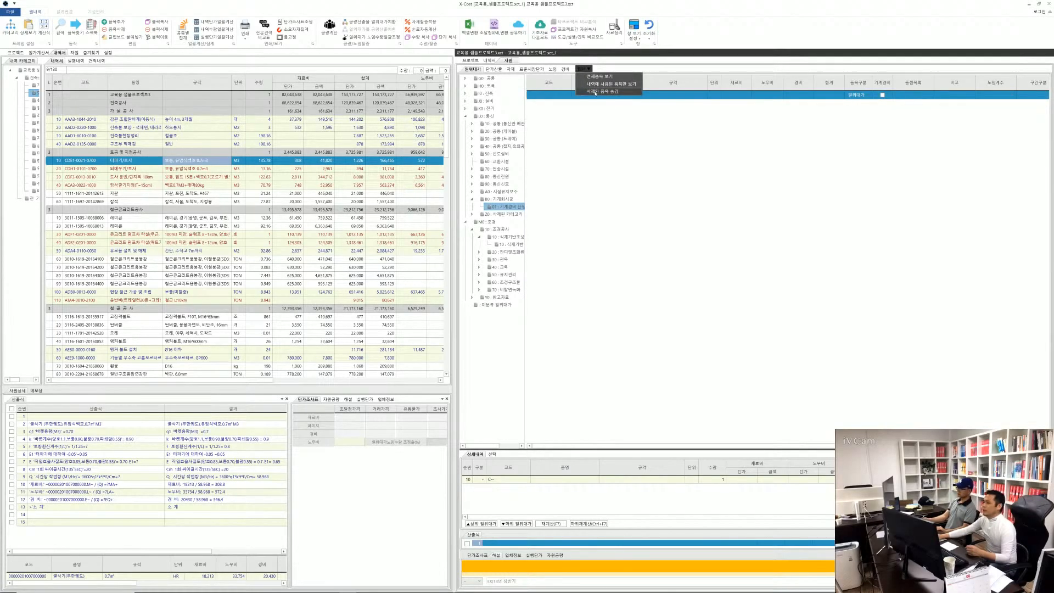
pyautogui.click(596, 92)
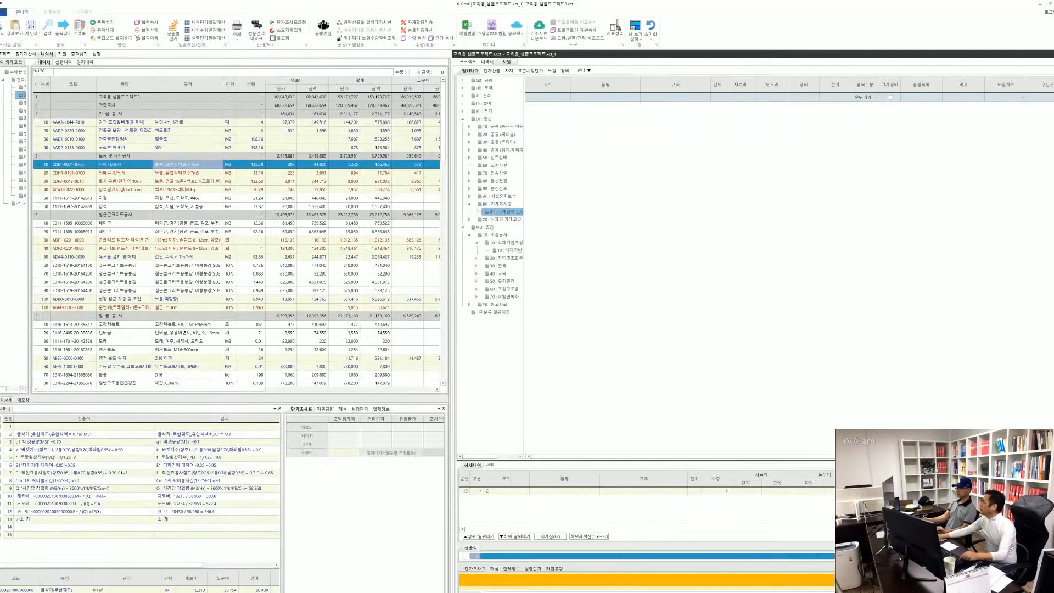
pyautogui.click(580, 75)
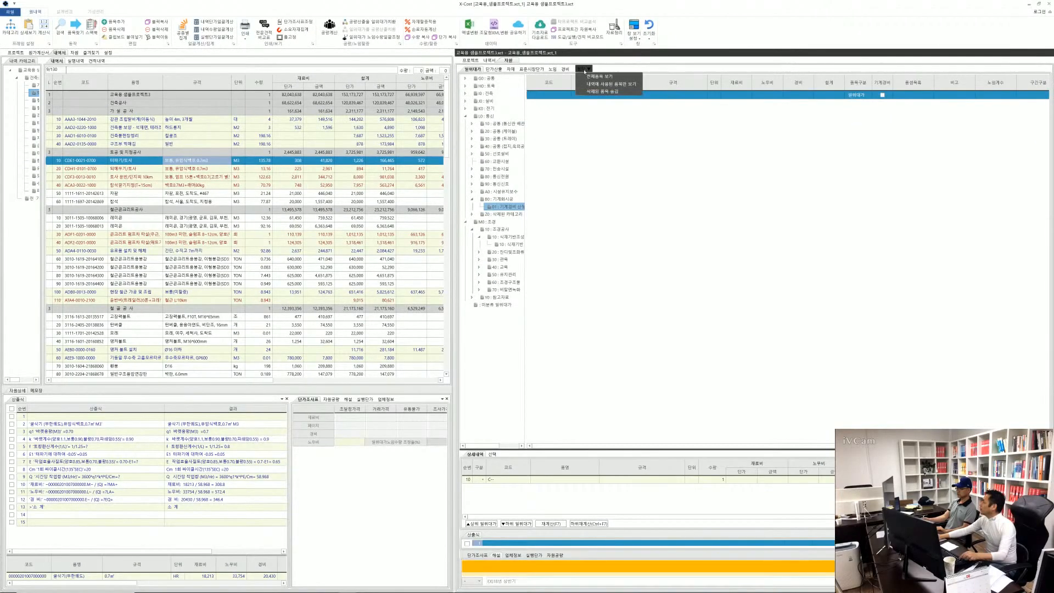
pyautogui.click(590, 91)
pyautogui.click(584, 69)
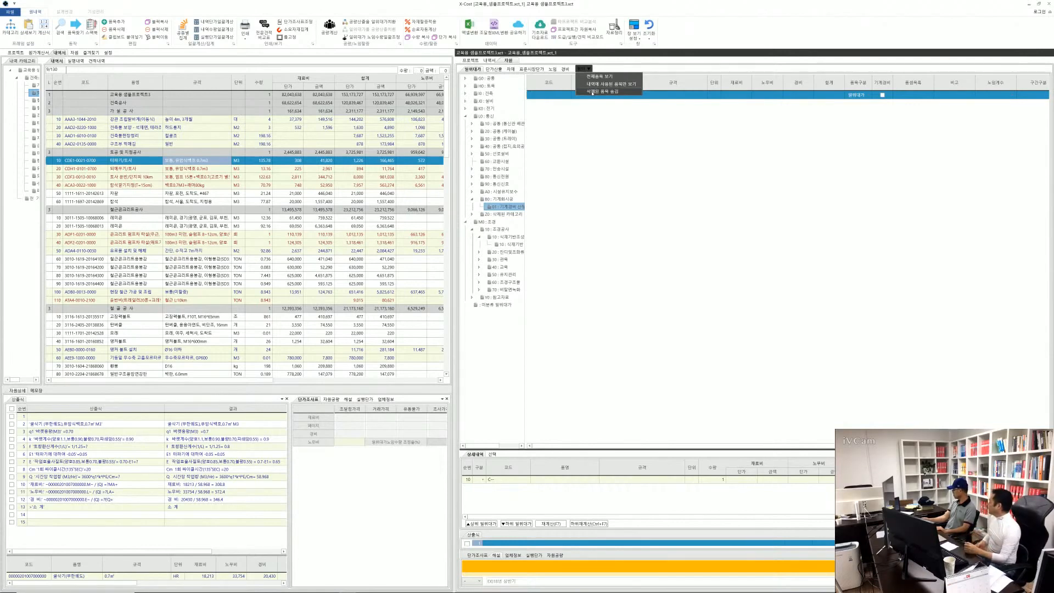
pyautogui.click(590, 92)
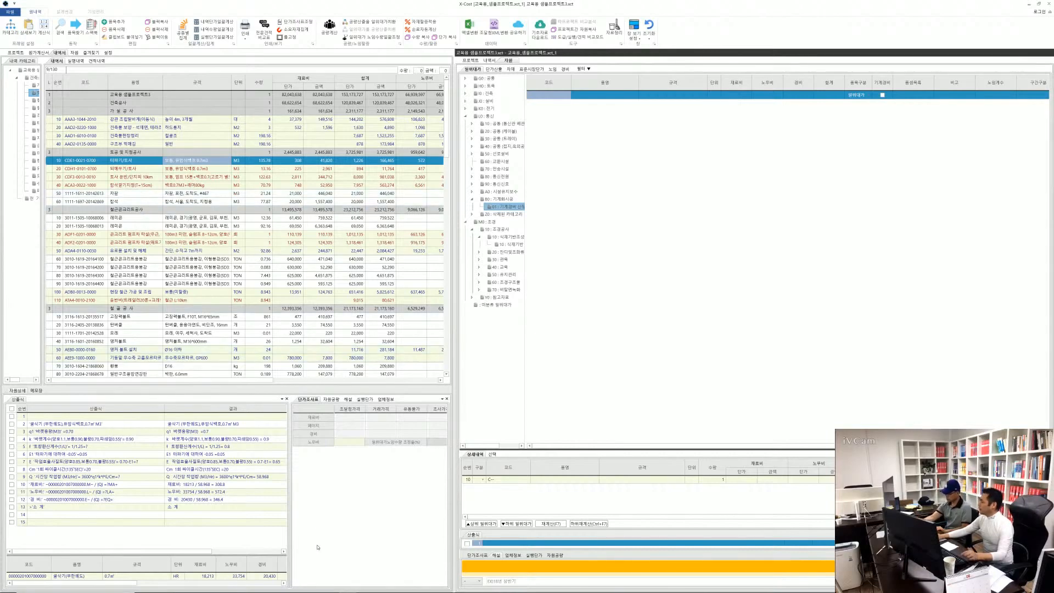
# Switch to the Chrome browser and open the Naver home page in the tab showing the XCOST download page
pyautogui.moveTo(281, 591)
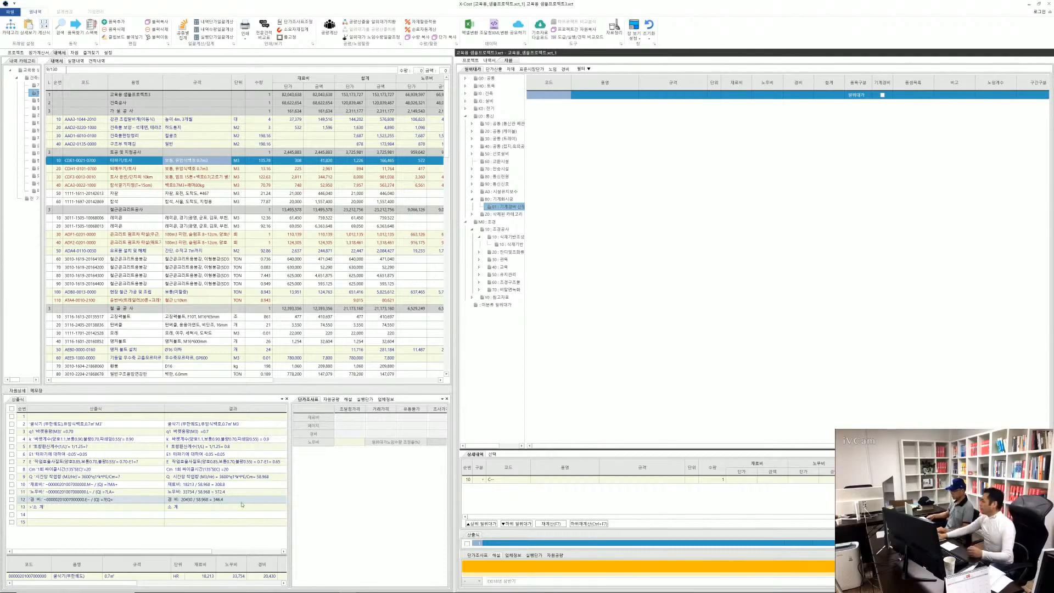
pyautogui.moveTo(229, 589)
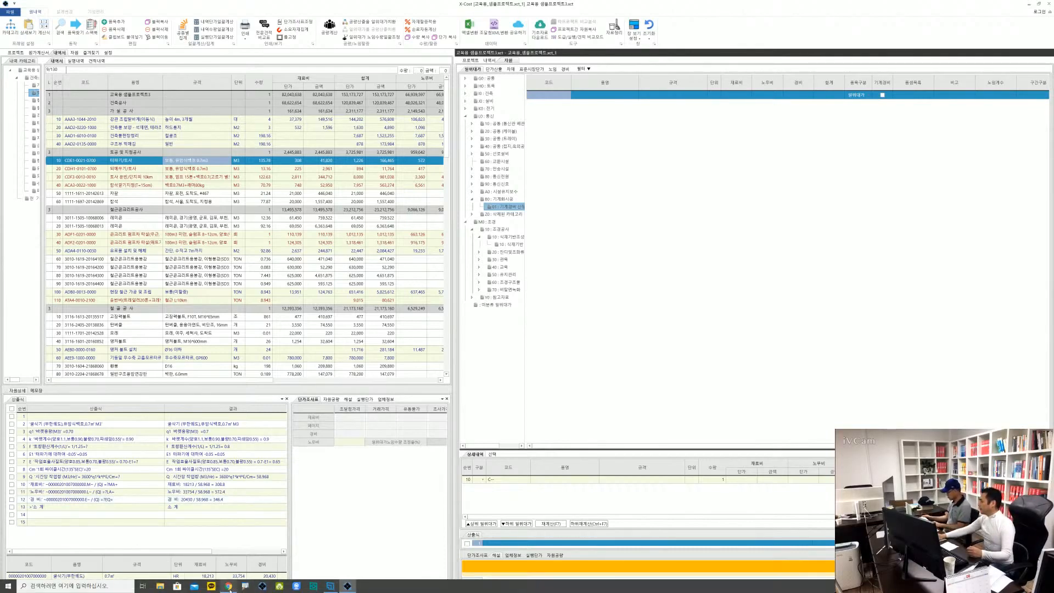
pyautogui.click(229, 555)
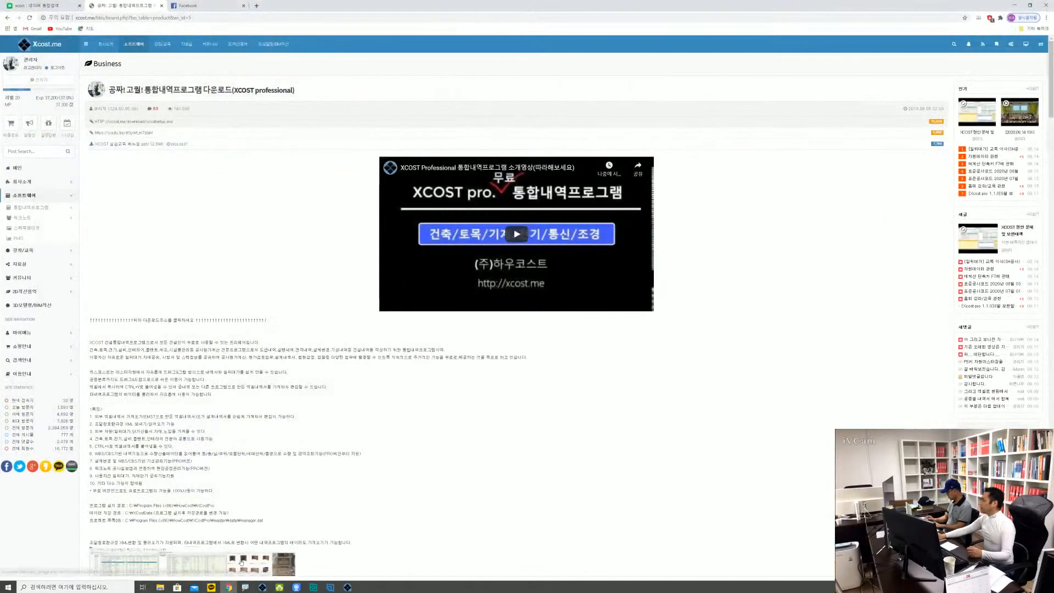
pyautogui.click(194, 20)
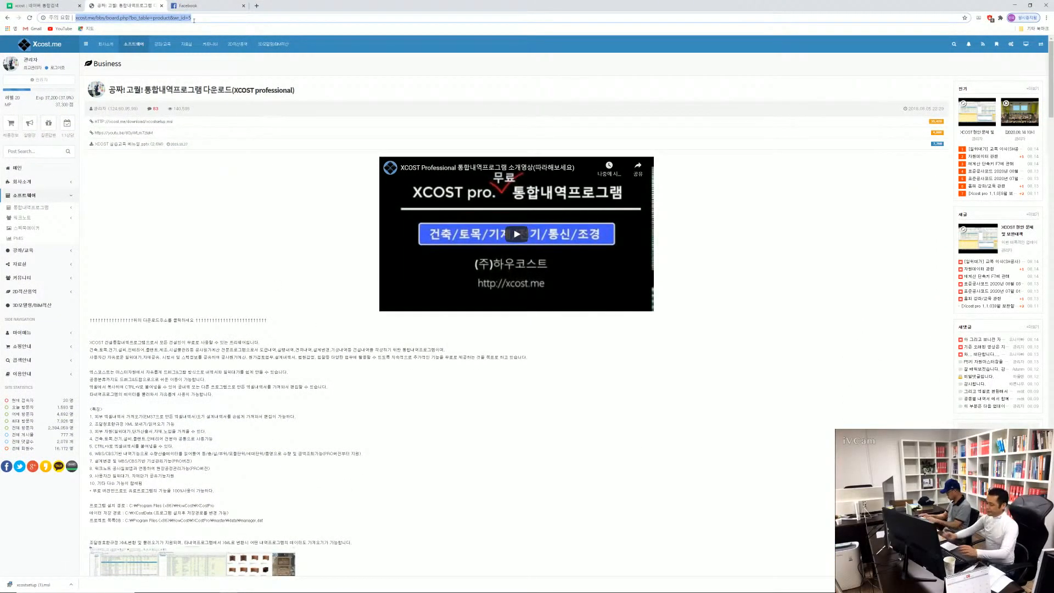
pyautogui.write('naver.com')
pyautogui.press('Return')
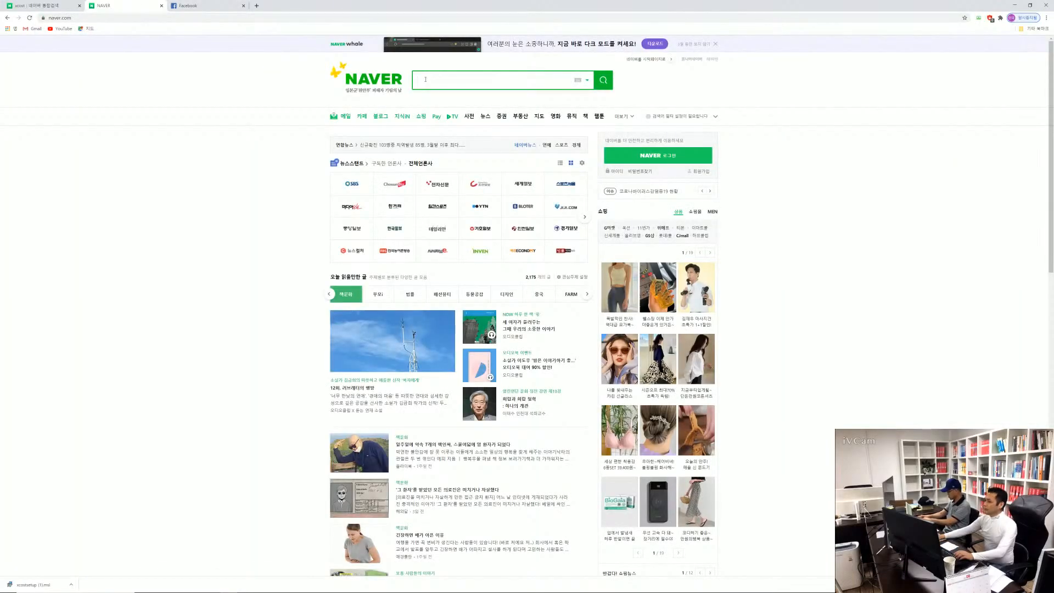
# Search Naver for "2020년 7월 일위대가"
pyautogui.write('2020')
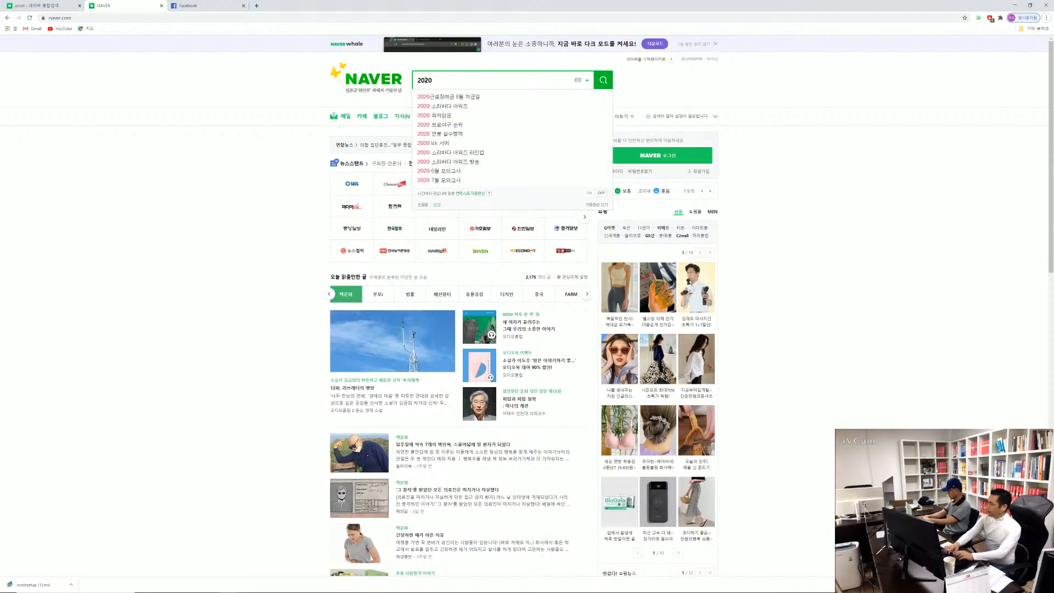
pyautogui.click(452, 82)
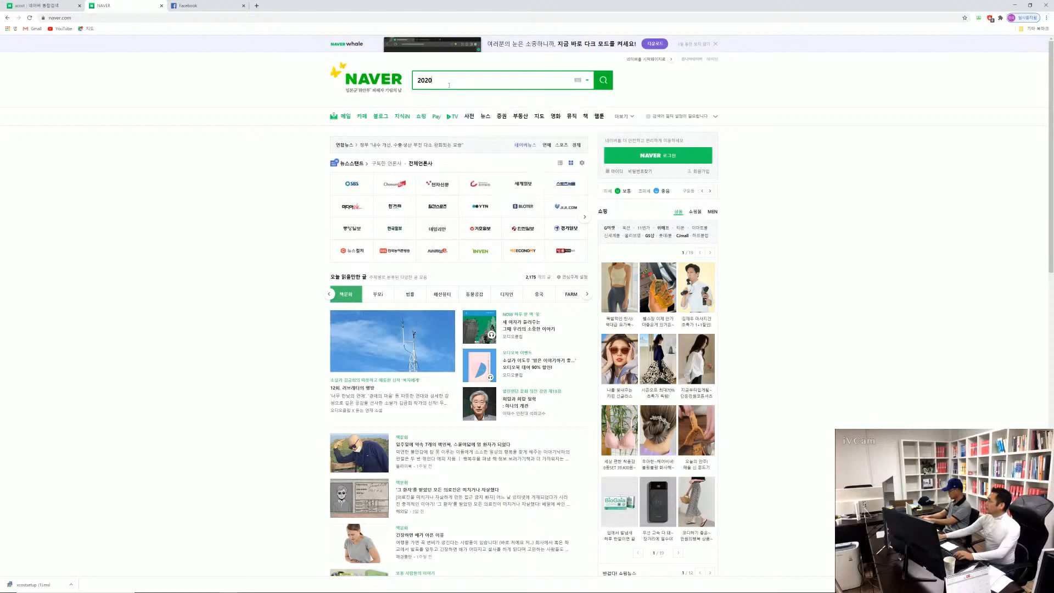
pyautogui.write('sus')
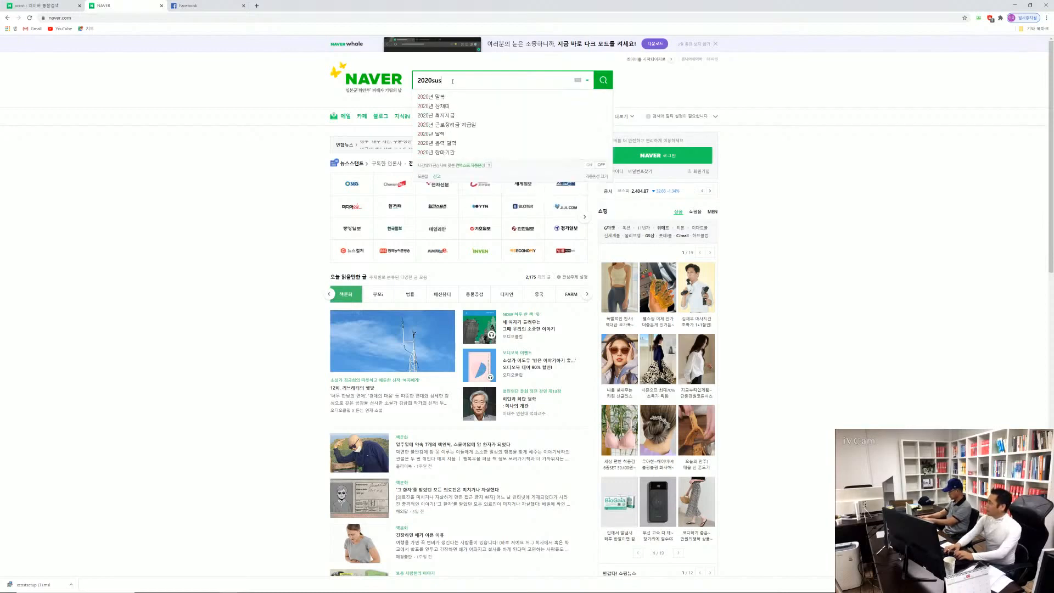
pyautogui.press('BackSpace')
pyautogui.press('BackSpace')
pyautogui.press('BackSpace')
pyautogui.write('년')
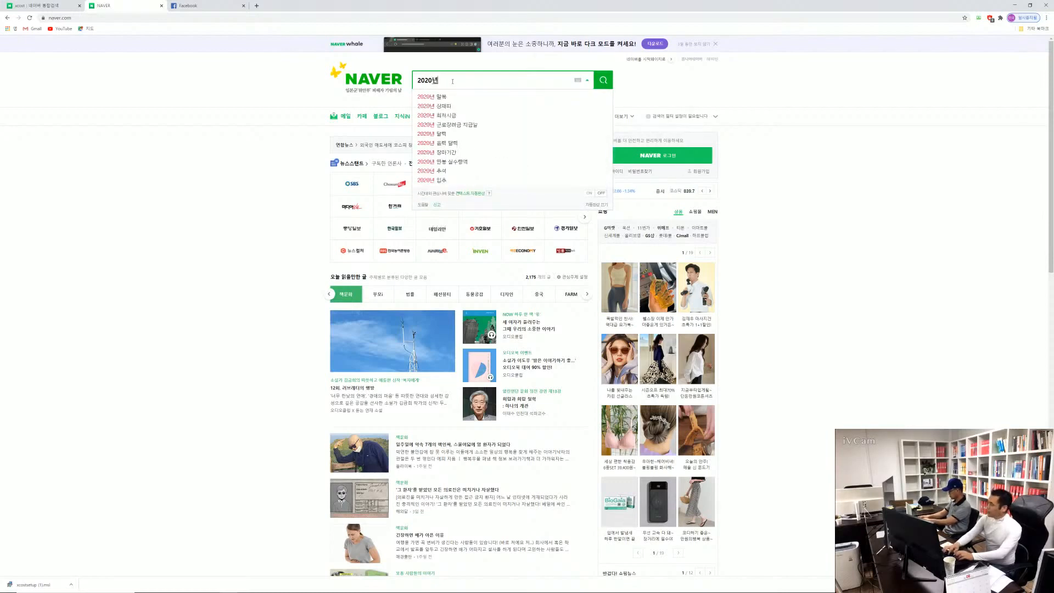
pyautogui.write(' 7월')
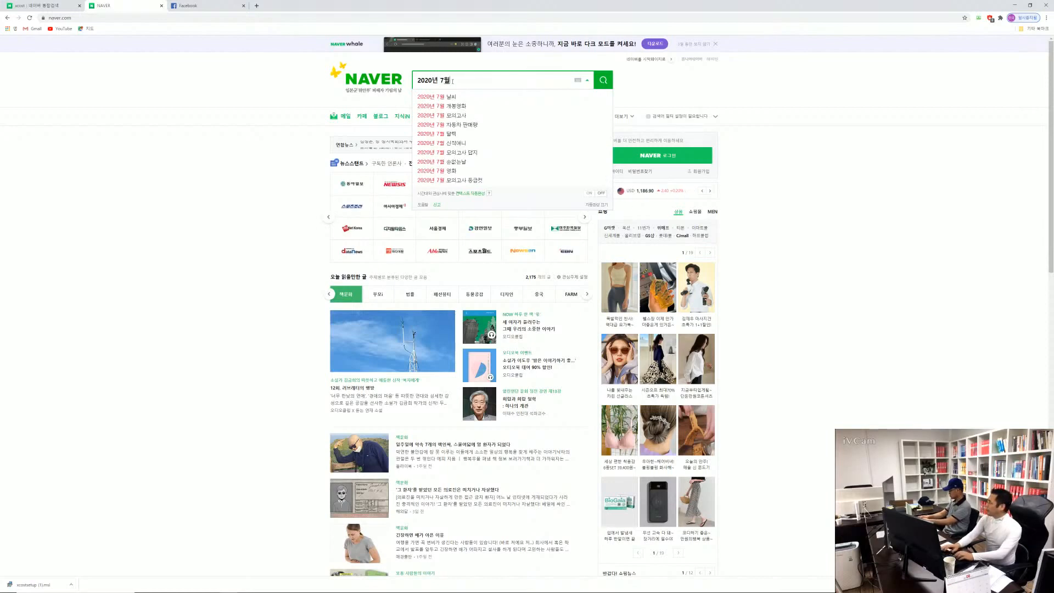
pyautogui.write(' 일우대가')
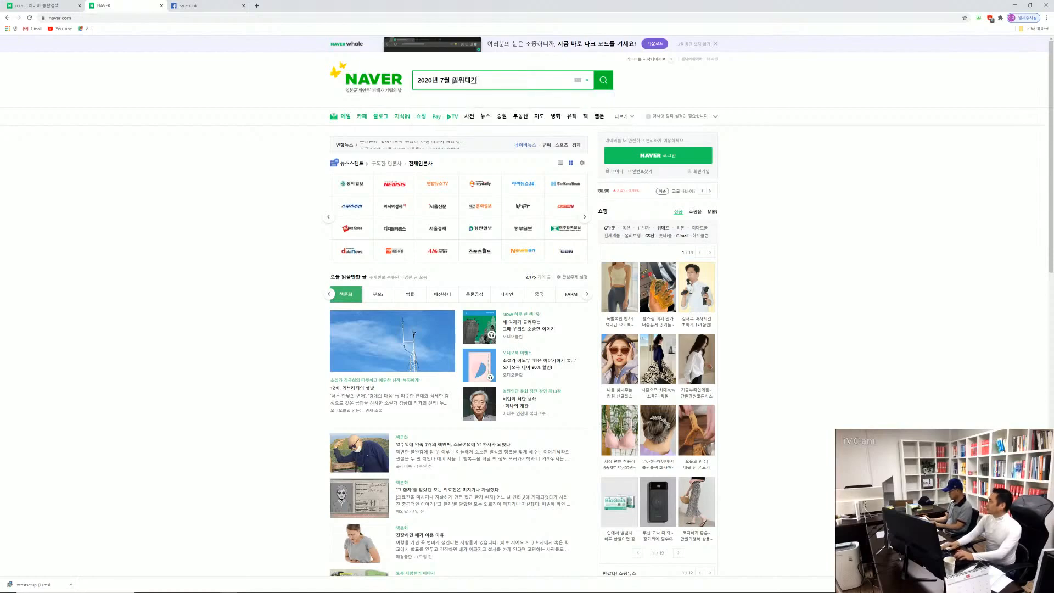
pyautogui.press('Return')
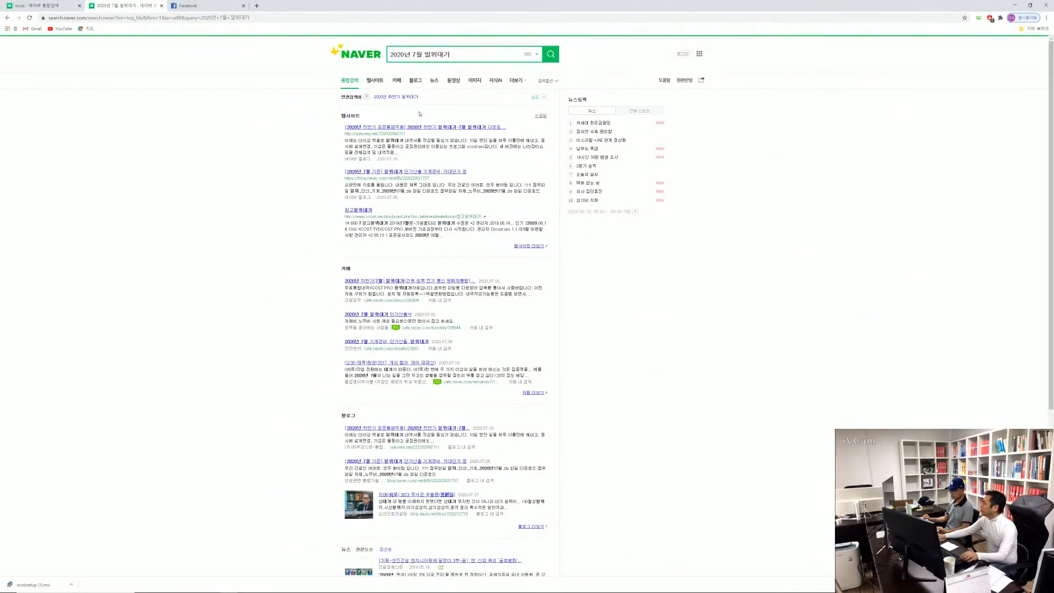
# Download XCOST-자원자료-20년07월분.xct through the Google Drive link in the first website result's blog post, and return to the post
pyautogui.click(429, 127)
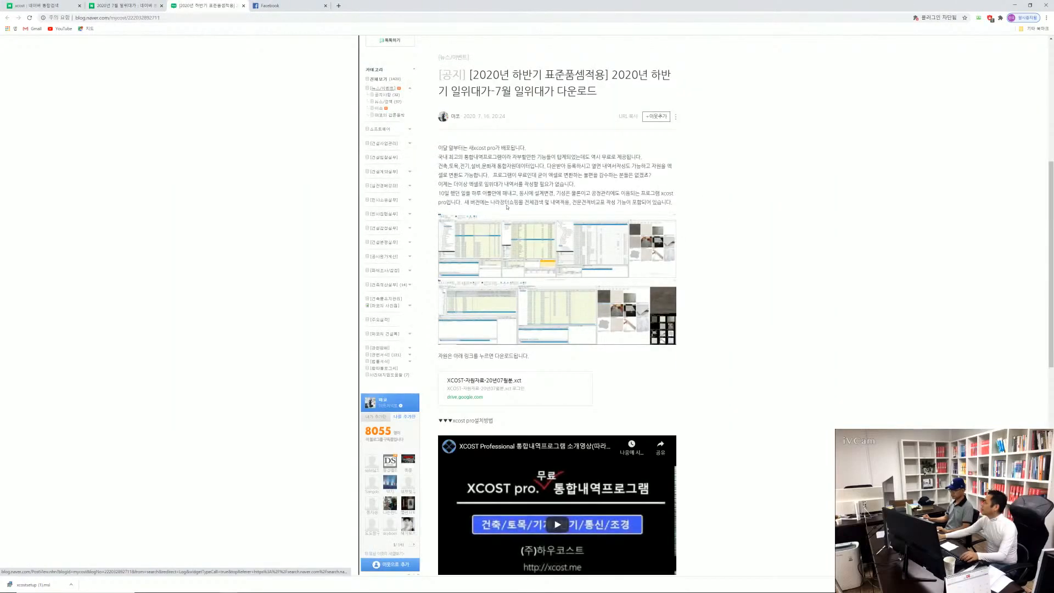
pyautogui.scroll(-3, 508, 162)
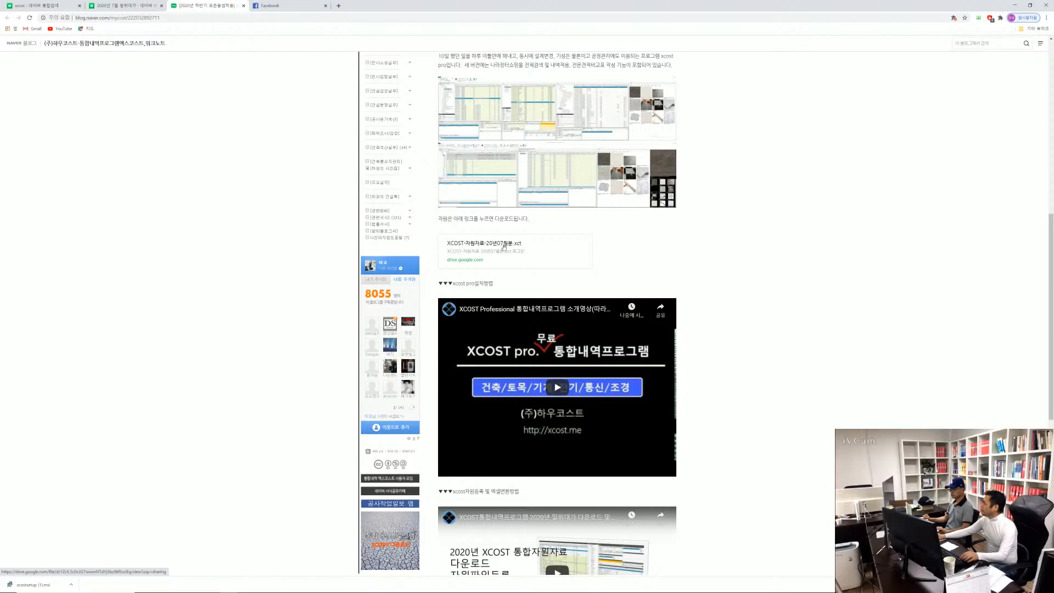
pyautogui.click(503, 247)
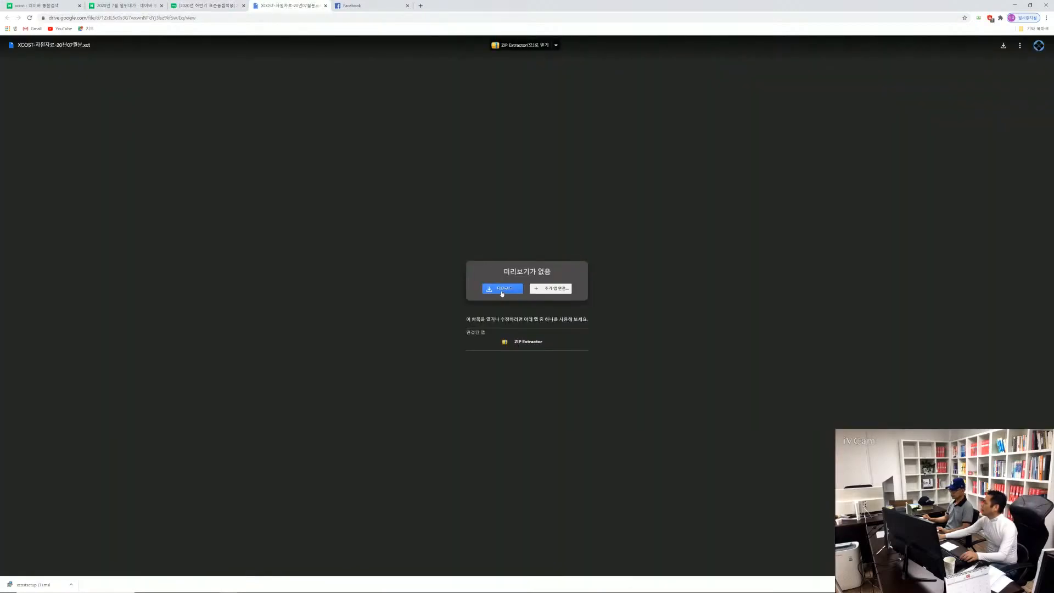
pyautogui.click(502, 293)
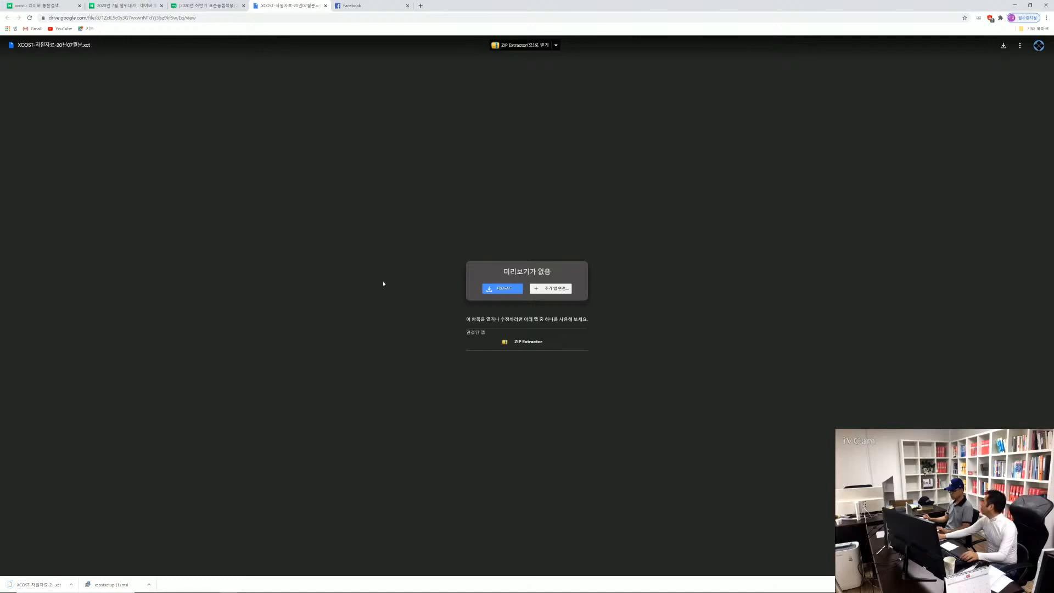
pyautogui.click(222, 6)
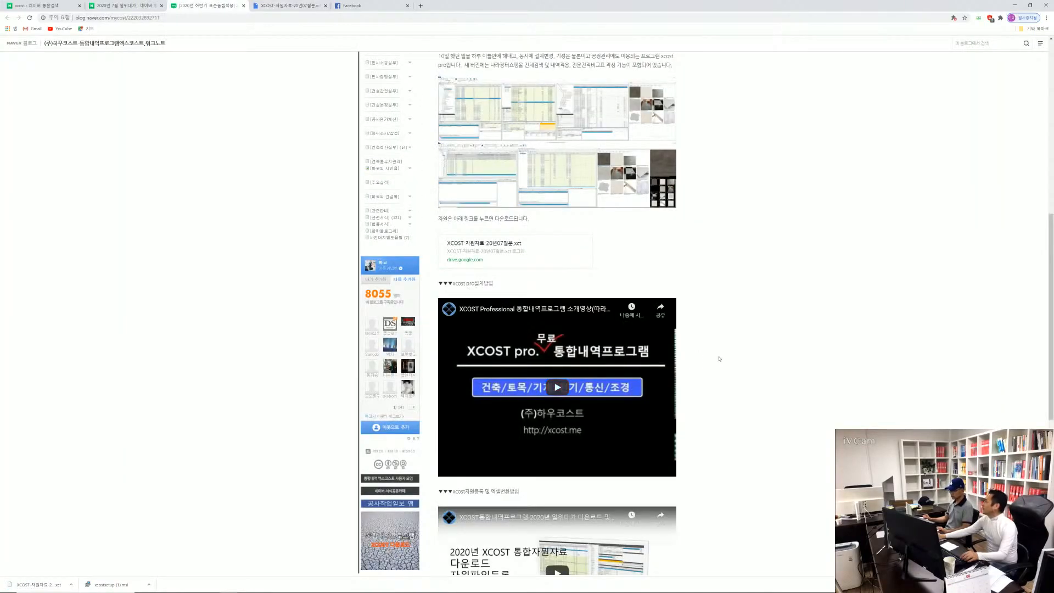
# Switch from the blog post to XCOST, widen the cost statement's category tree and main window, and show the project list
pyautogui.scroll(-1, 720, 351)
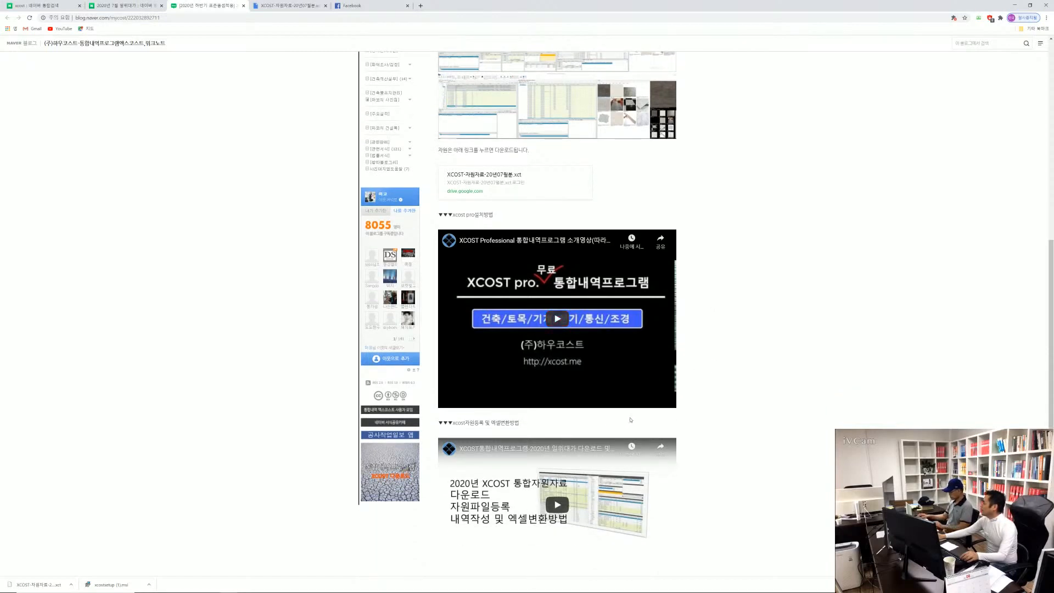
pyautogui.scroll(-1, 710, 358)
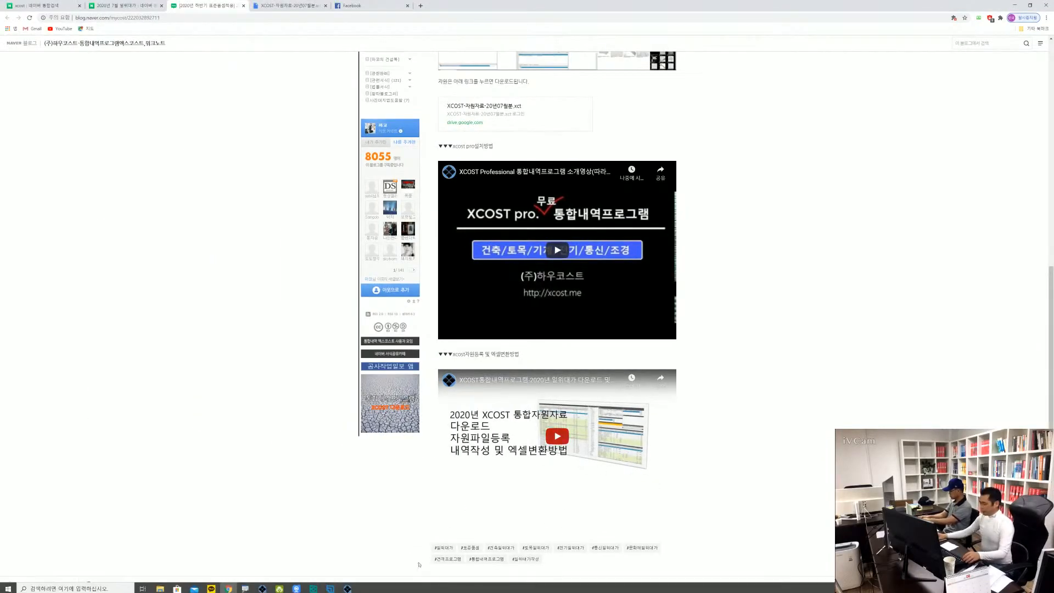
pyautogui.click(347, 588)
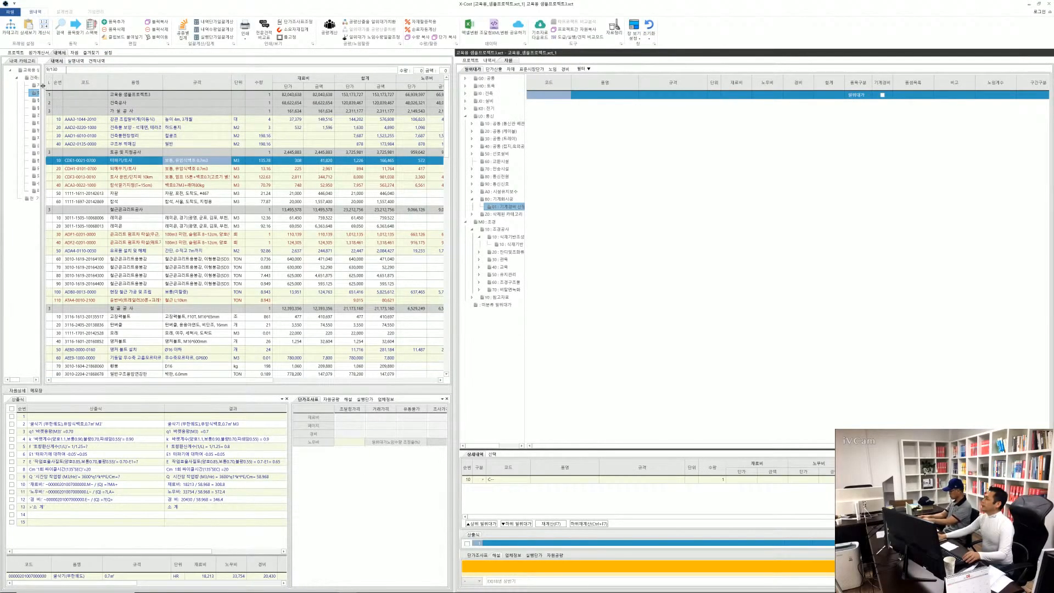
pyautogui.moveTo(44, 86); pyautogui.dragTo(106, 89)
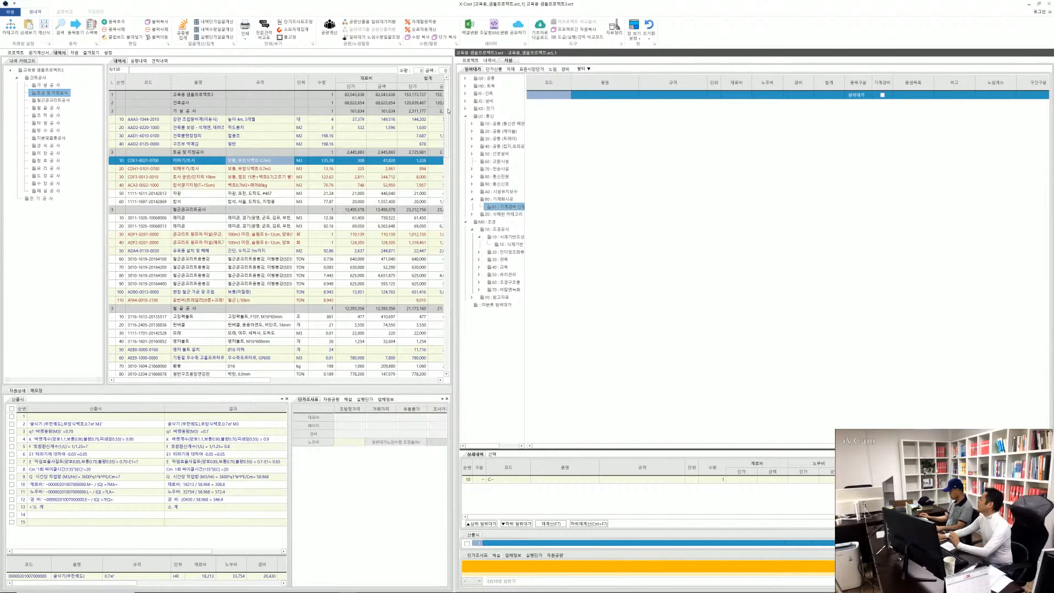
pyautogui.moveTo(456, 110); pyautogui.dragTo(746, 109)
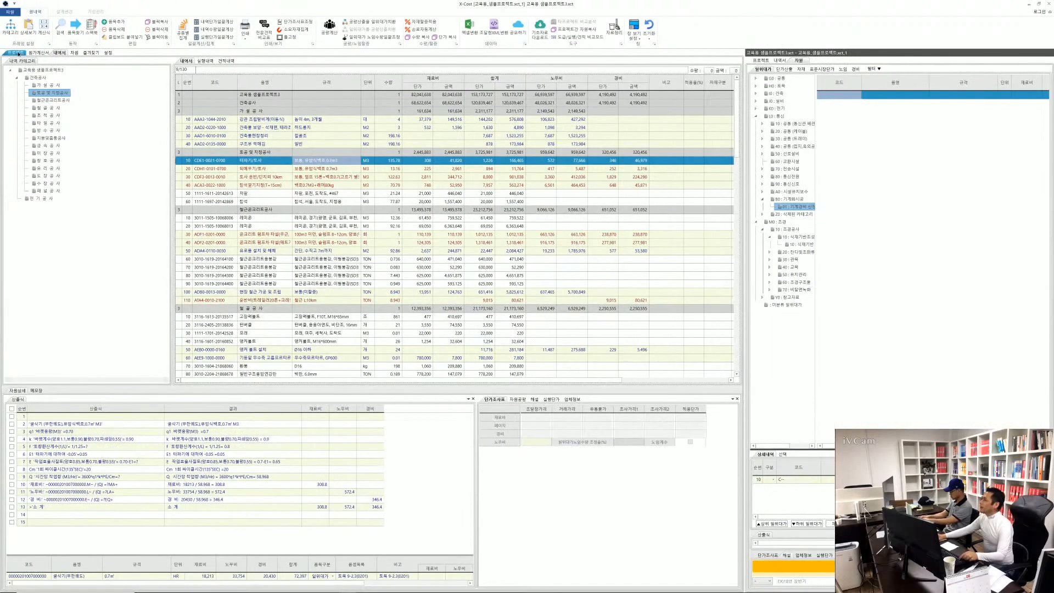
pyautogui.click(32, 66)
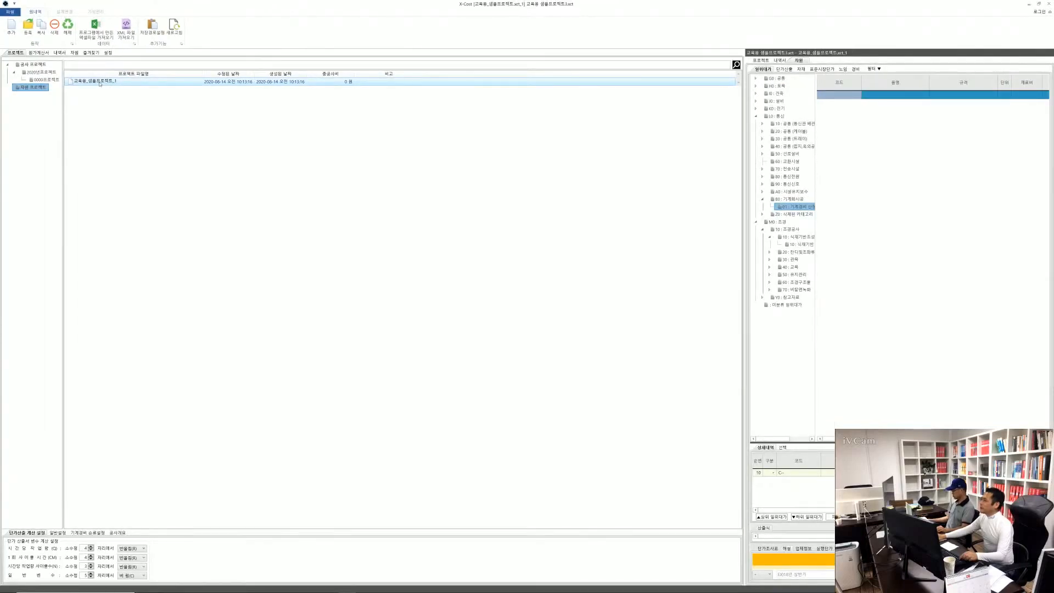
# Register the file XCOST-자원자료-20년08월분_작업용.xct from the XCOSTDATA folder on DATA (D:) in the resource project list
pyautogui.rightClick(100, 84)
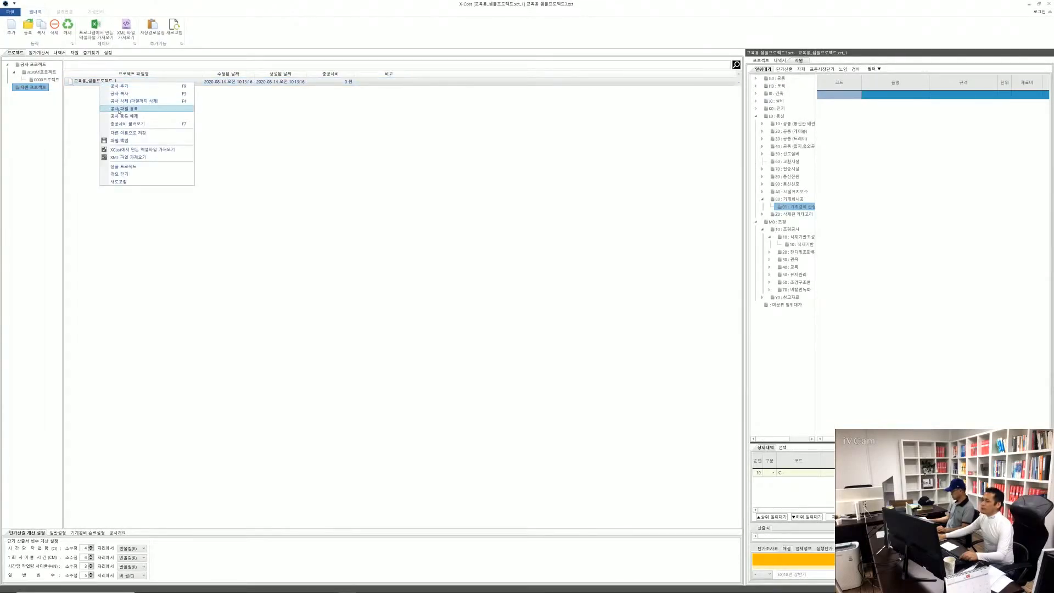
pyautogui.click(86, 111)
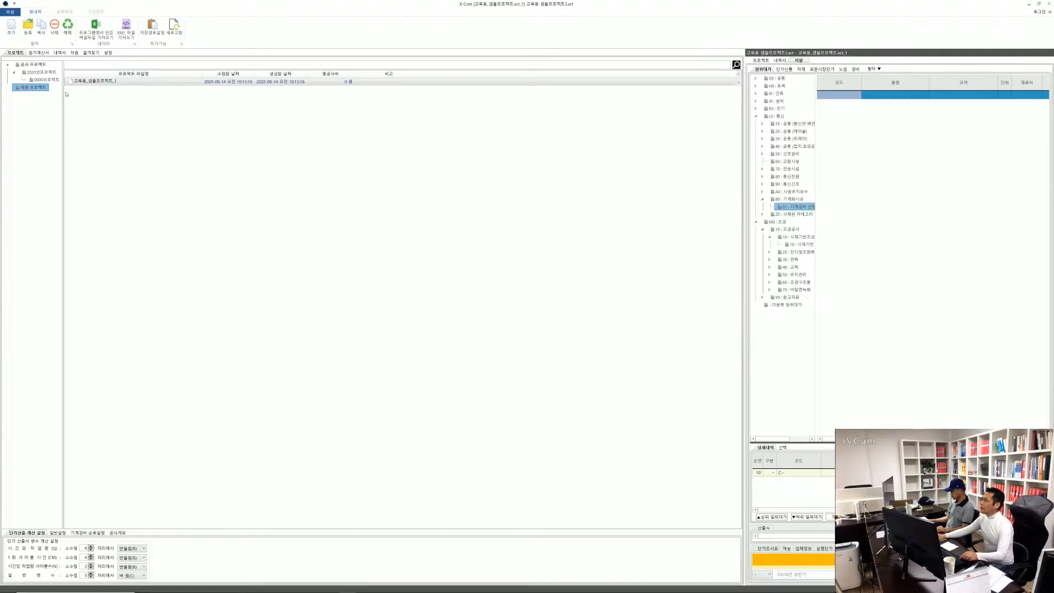
pyautogui.click(29, 27)
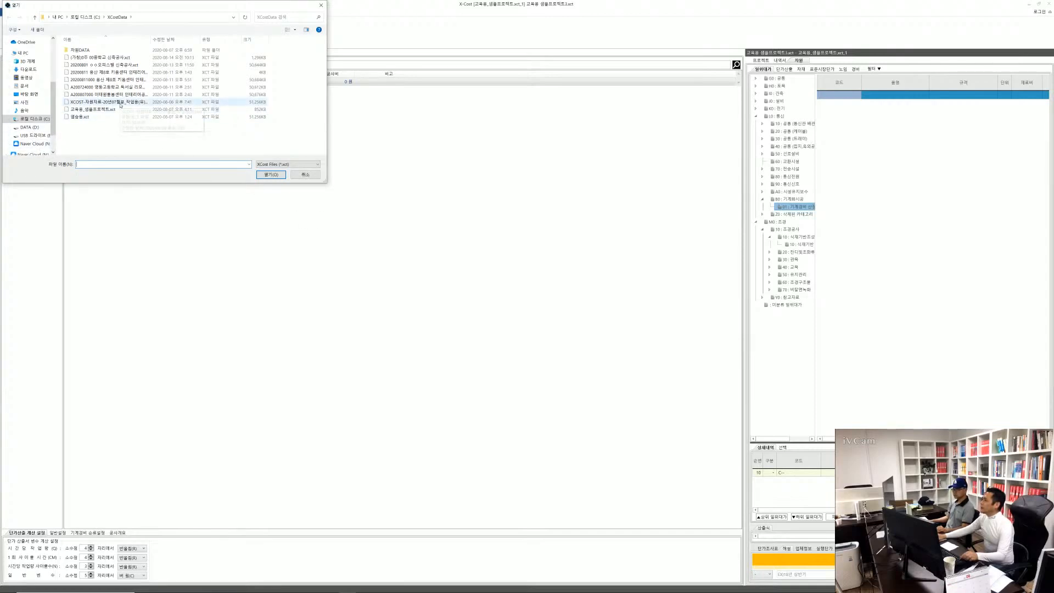
pyautogui.click(29, 127)
pyautogui.doubleClick(88, 65)
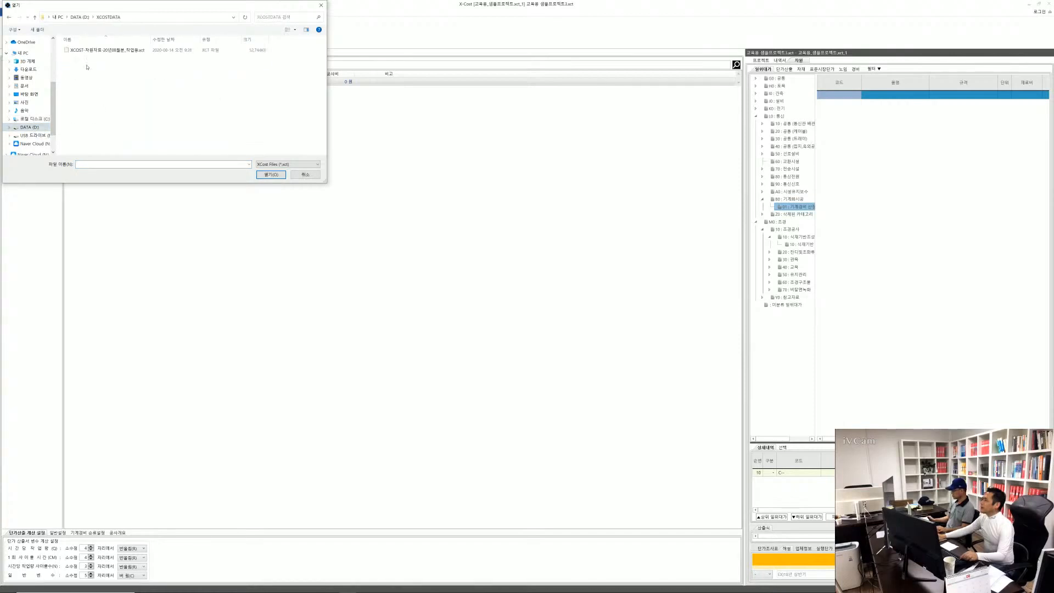
pyautogui.click(111, 53)
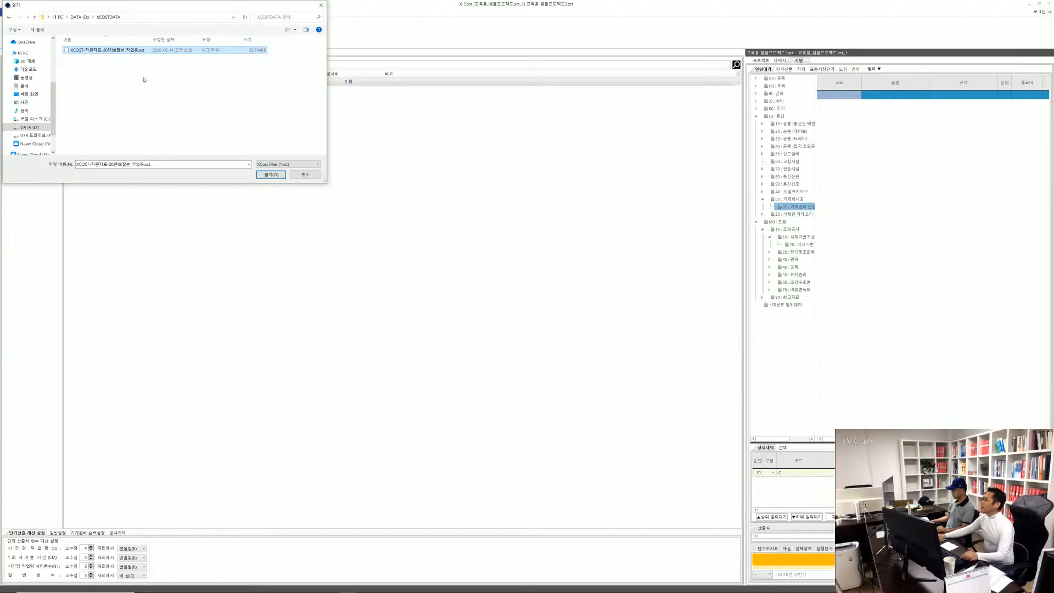
pyautogui.doubleClick(118, 53)
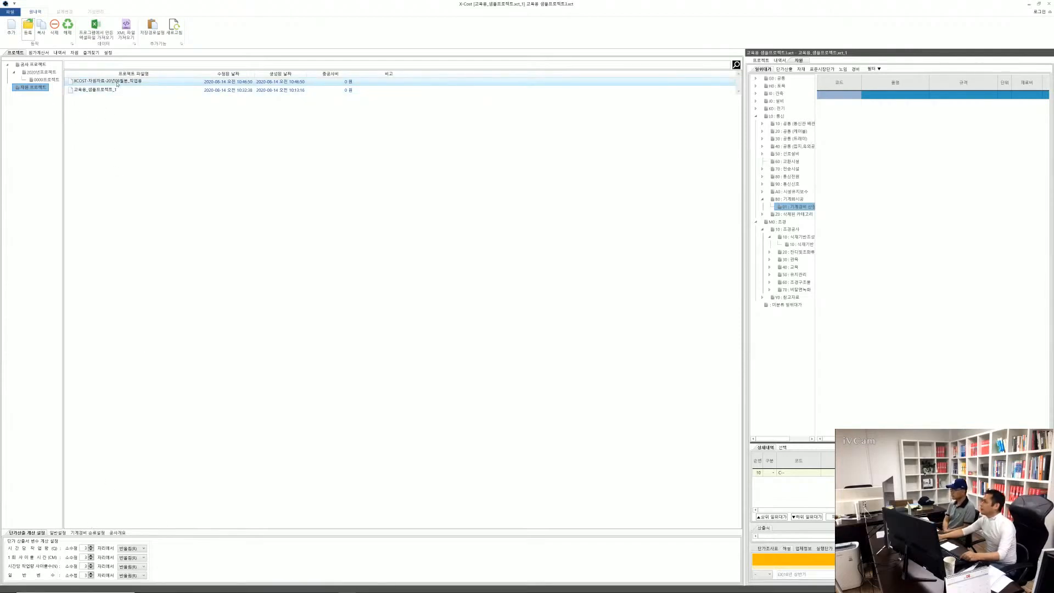
# Unregister the XCOST-자원자료-20년08월분_작업용 project from the list
pyautogui.click(68, 27)
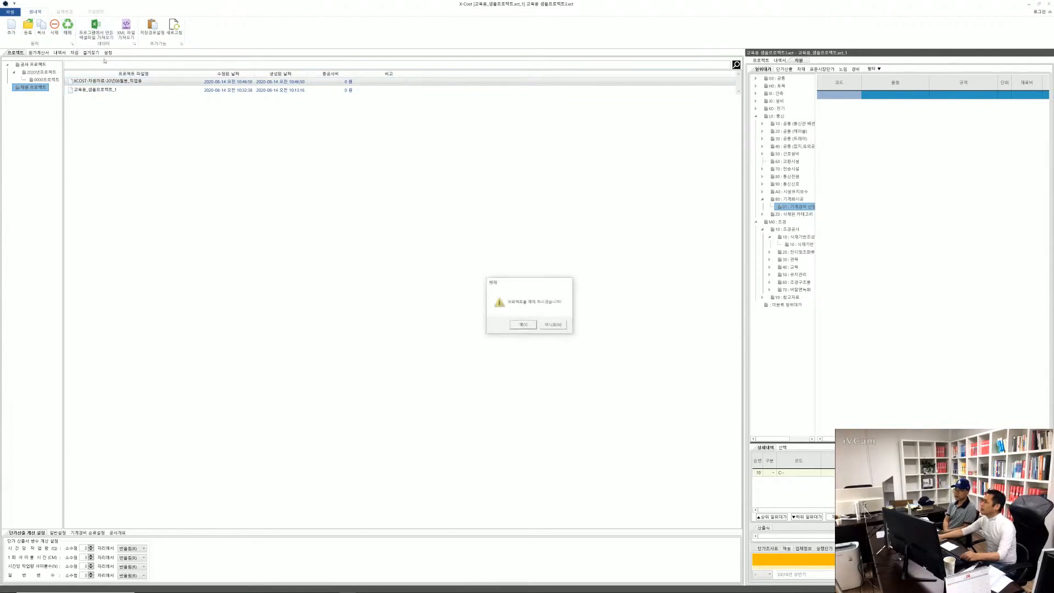
pyautogui.click(523, 326)
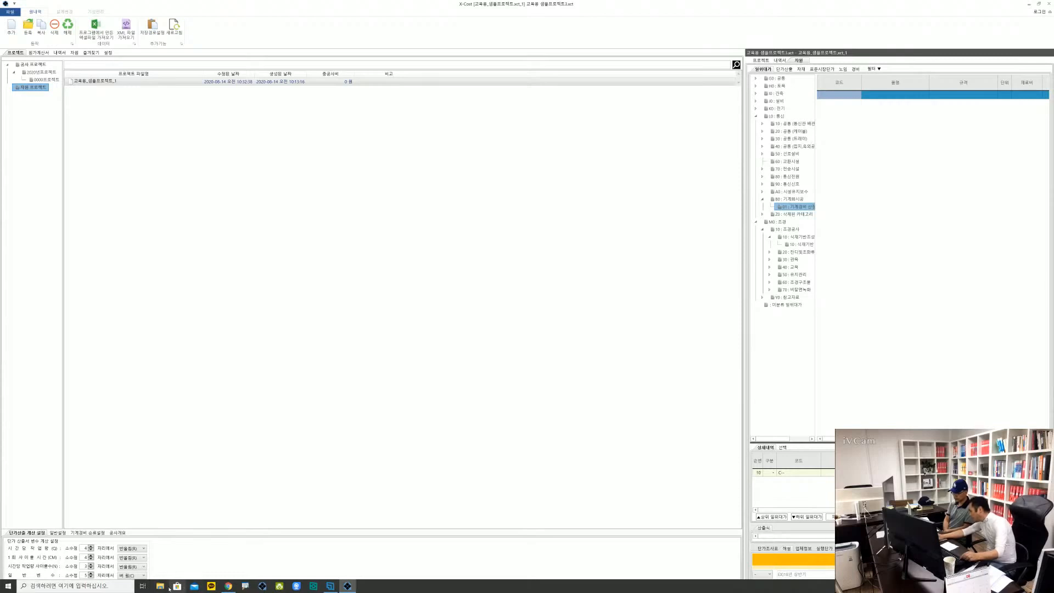
# In File Explorer, move XCOST-자원자료-20년08월분_작업용.xct from the XCOSTDATA folder to the root of DATA (D:)
pyautogui.click(160, 587)
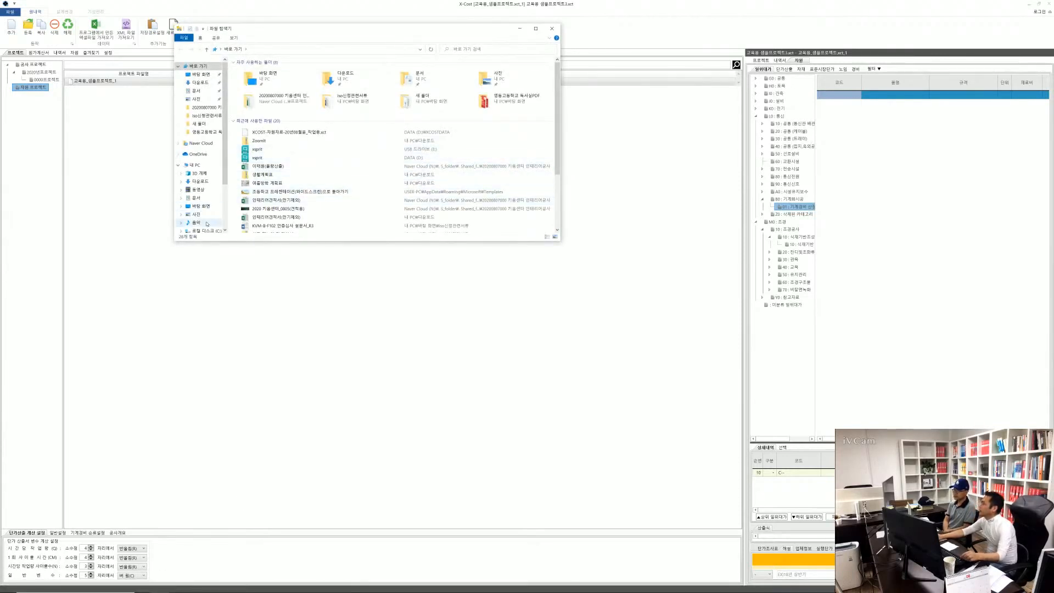
pyautogui.scroll(-2, 201, 201)
pyautogui.click(201, 193)
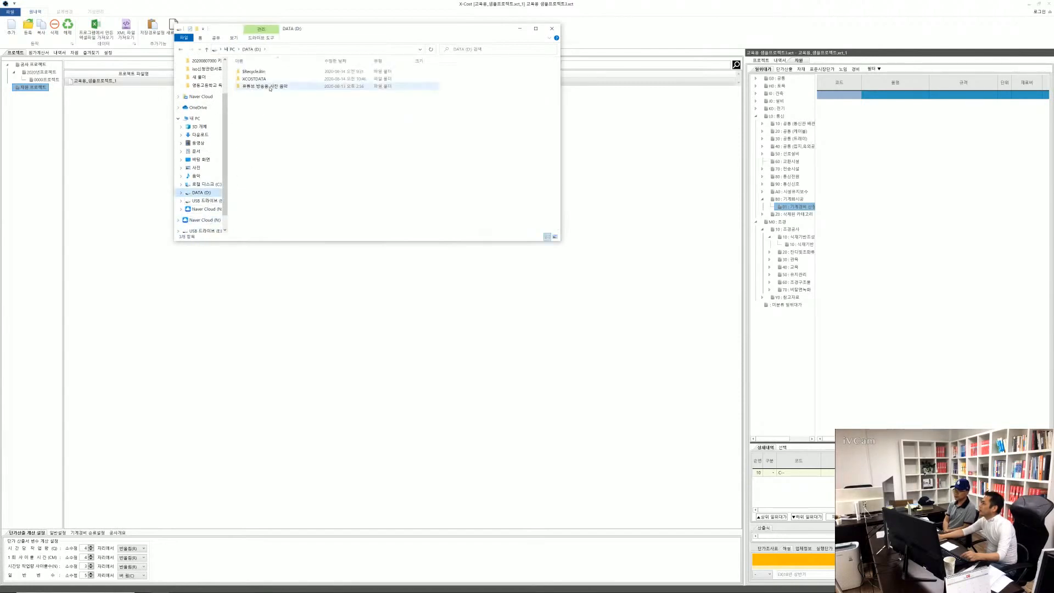
pyautogui.doubleClick(261, 85)
pyautogui.click(274, 72)
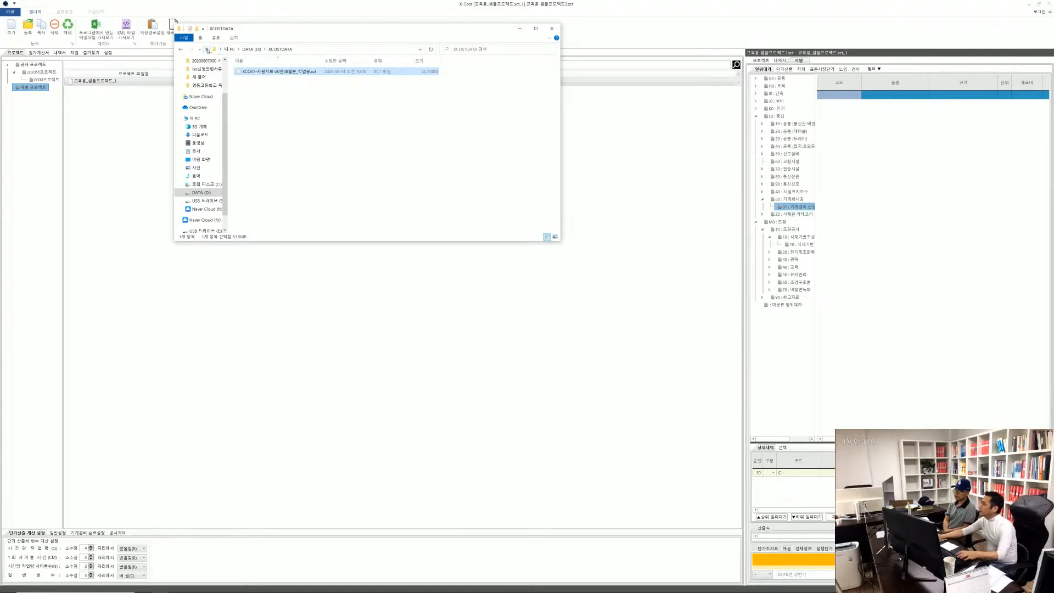
pyautogui.click(207, 49)
pyautogui.hotkey('ctrl', 'v')
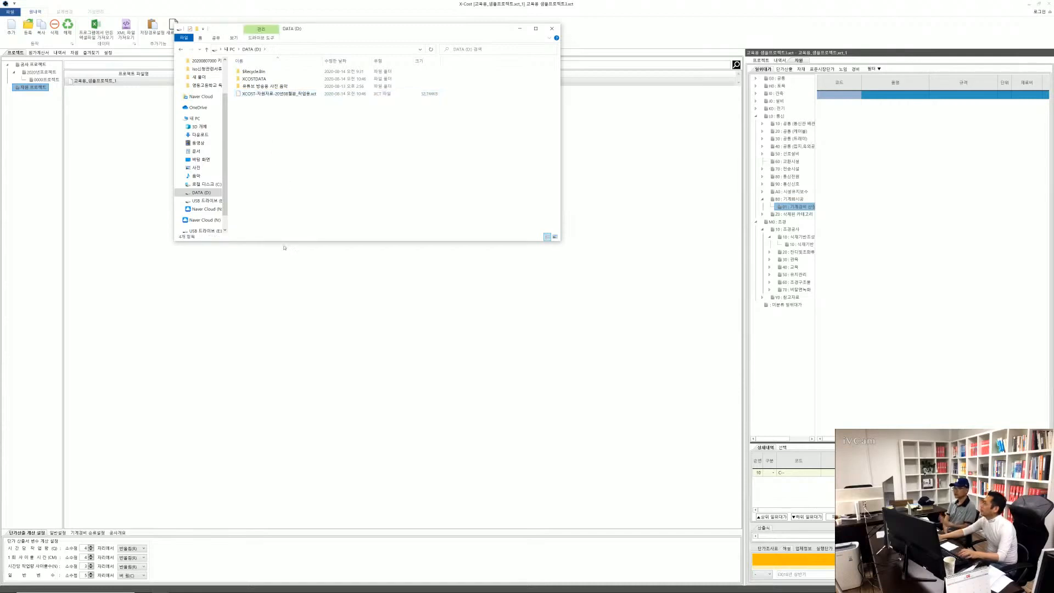
# Return to XCOST and register XCOST-자원자료-20년08월분_작업용.xct from the root of DATA (D:)
pyautogui.click(184, 351)
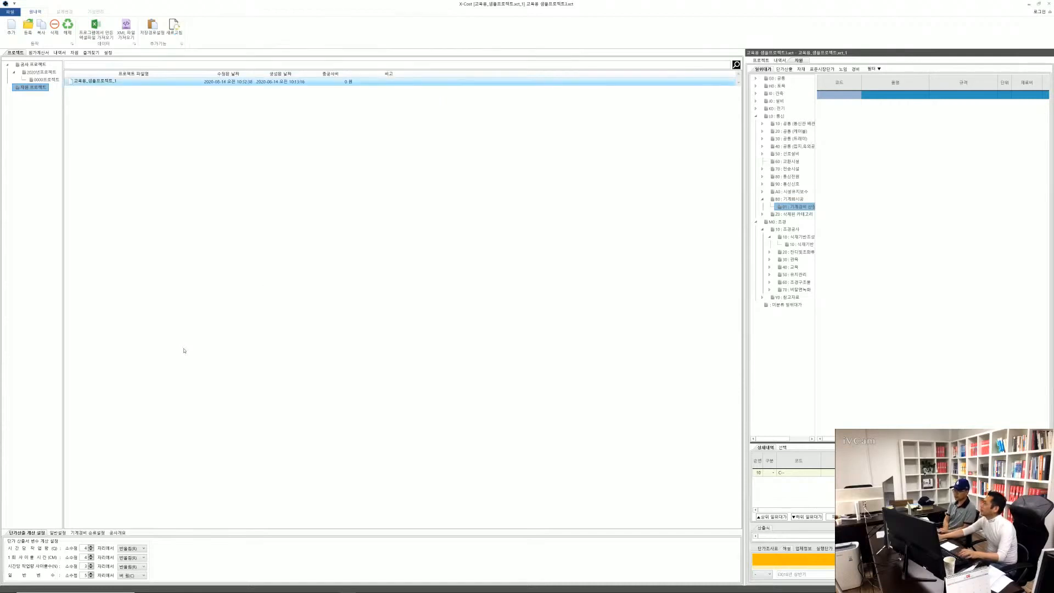
pyautogui.rightClick(93, 84)
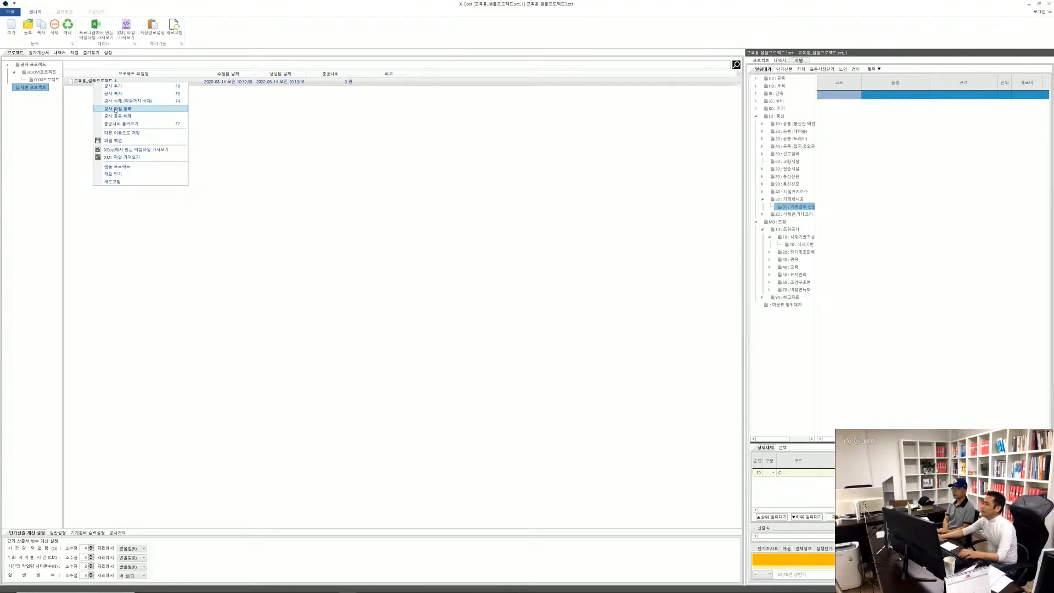
pyautogui.click(115, 110)
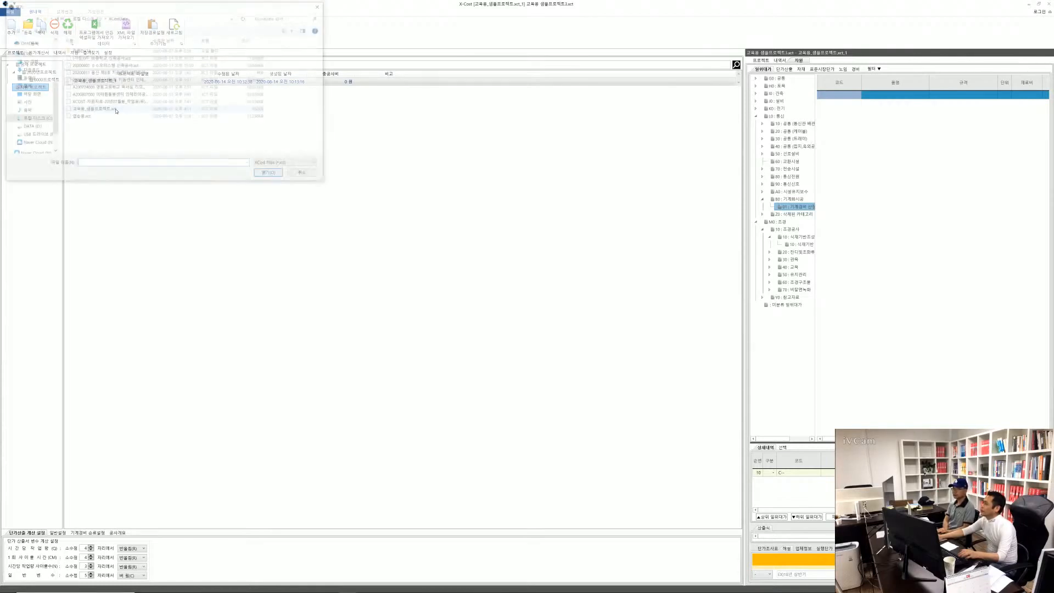
pyautogui.click(38, 129)
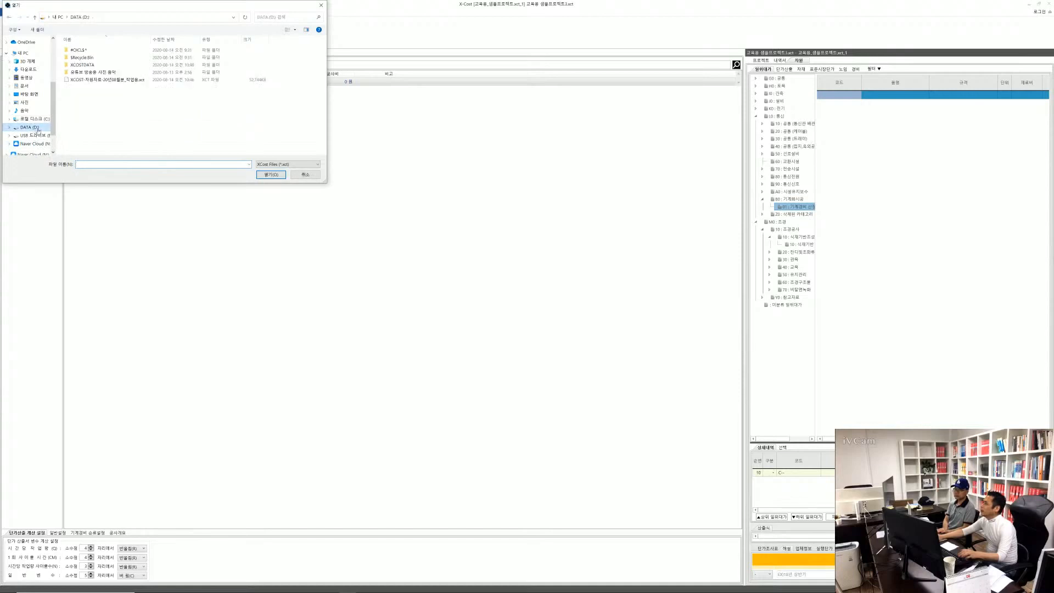
pyautogui.doubleClick(114, 80)
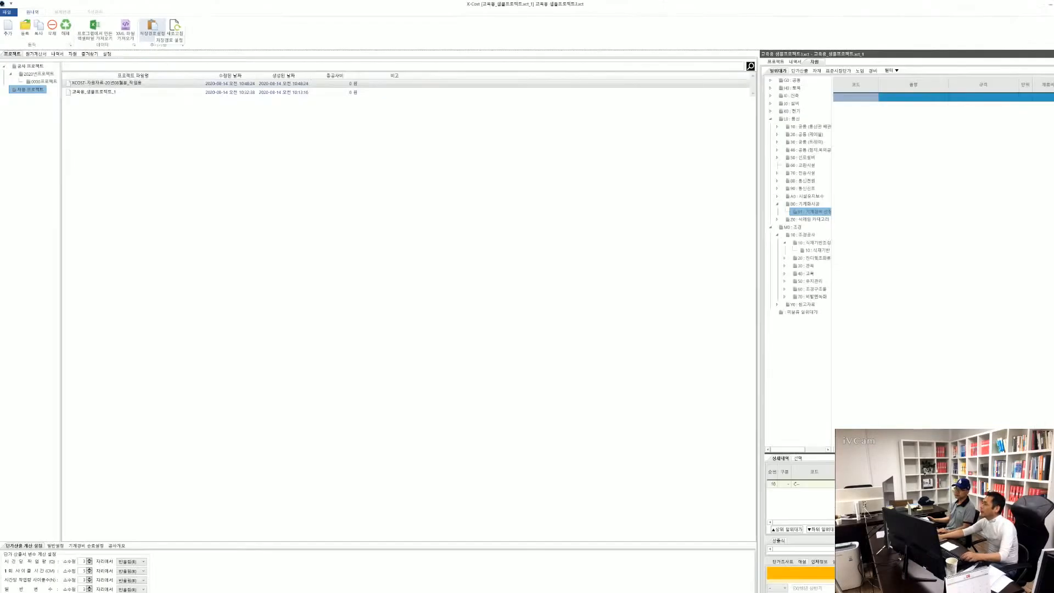
# Create a folder named 새 폴더 on DATA (D:) and set it as the default project save folder
pyautogui.click(153, 31)
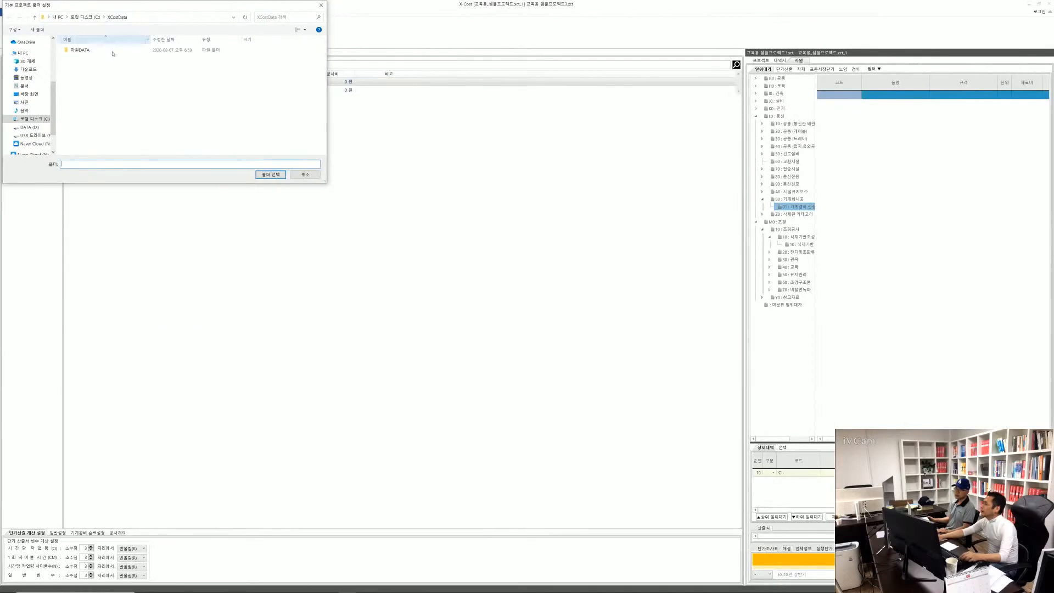
pyautogui.click(32, 128)
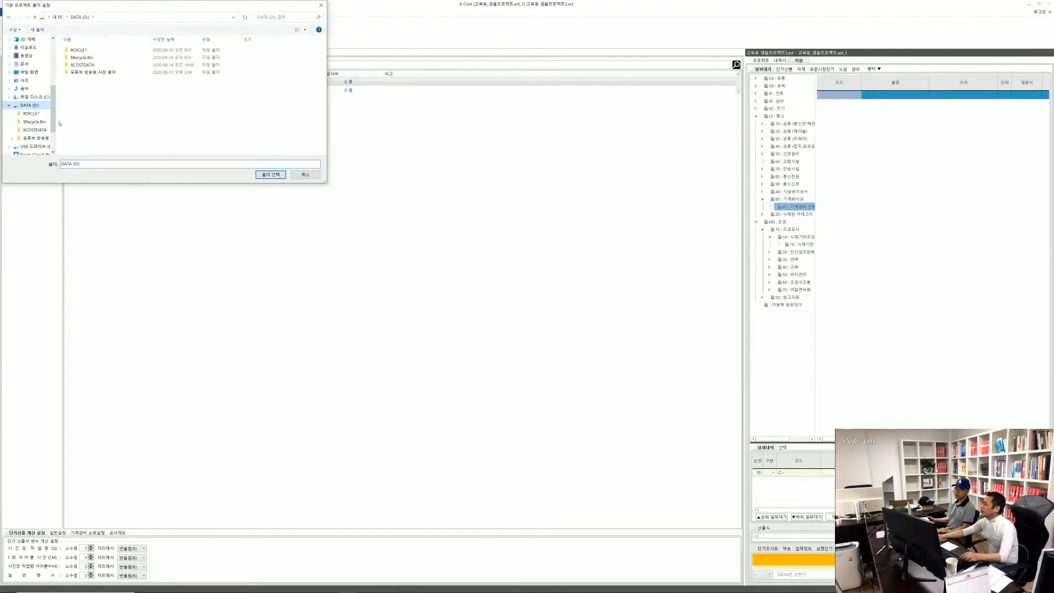
pyautogui.doubleClick(85, 64)
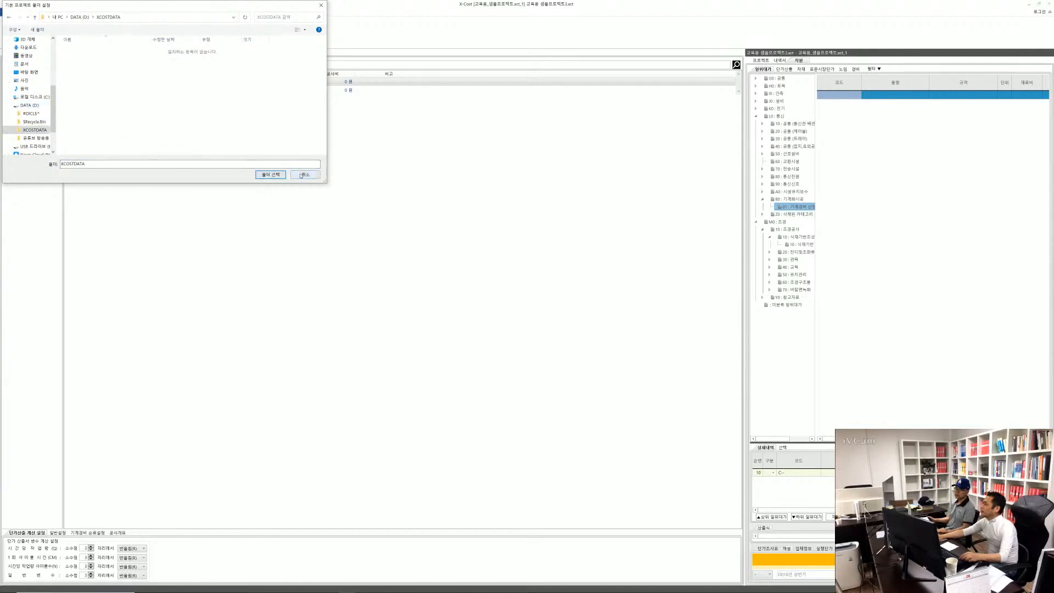
pyautogui.click(34, 17)
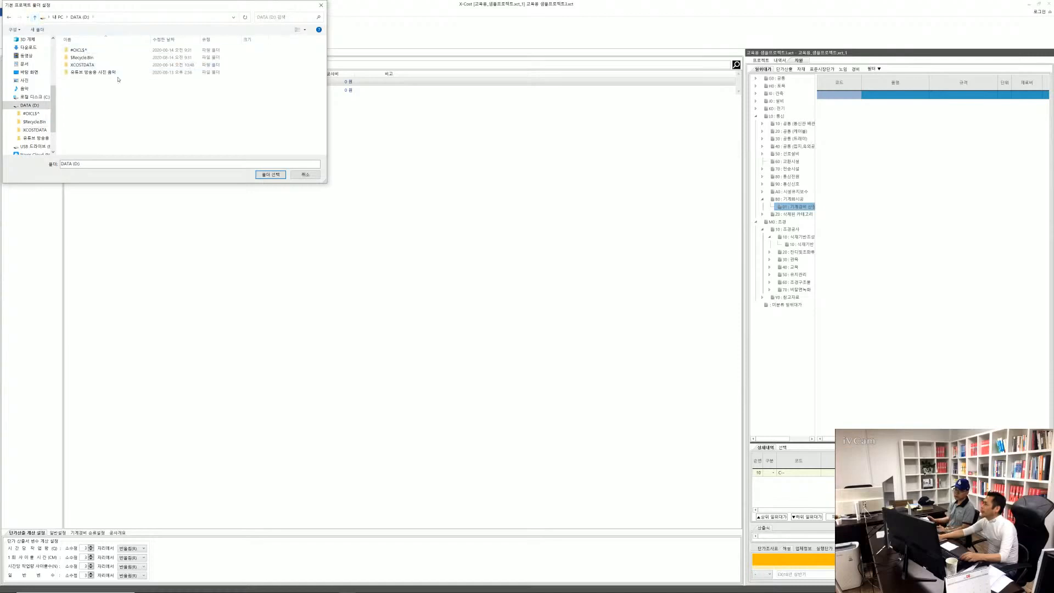
pyautogui.click(90, 108)
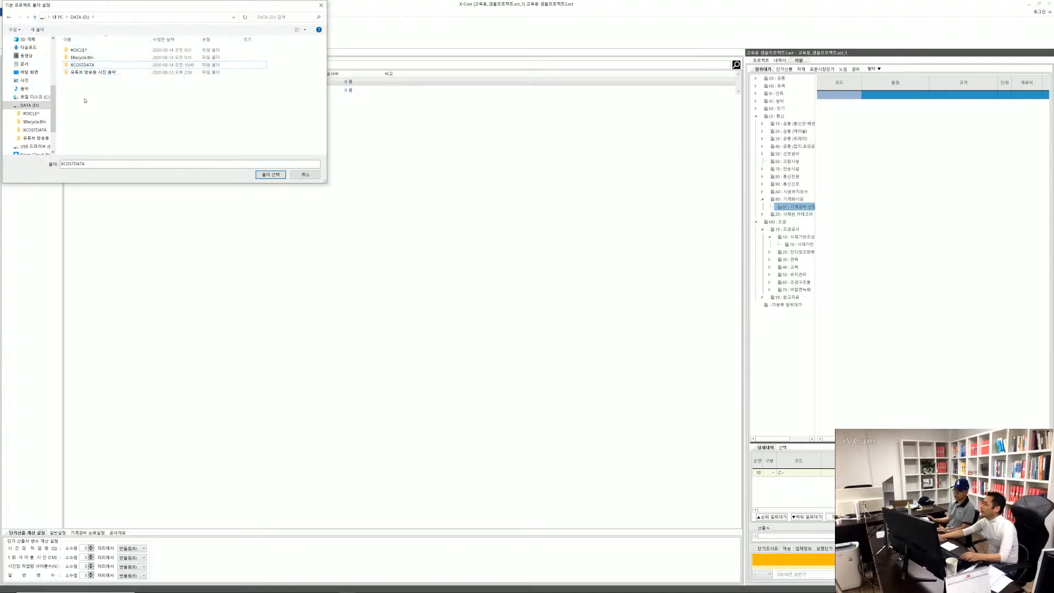
pyautogui.rightClick(85, 100)
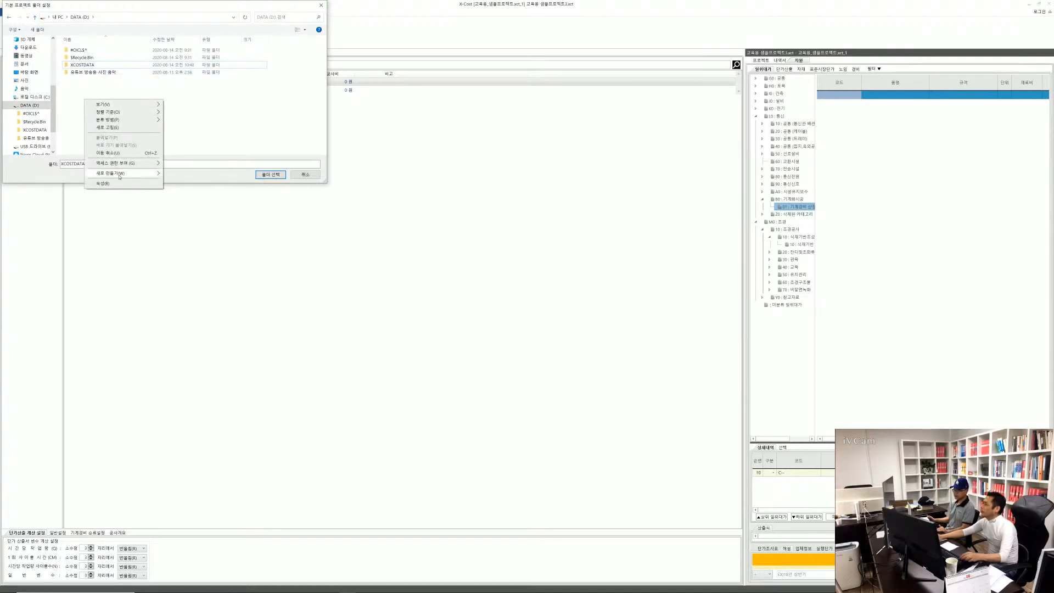
pyautogui.moveTo(111, 178)
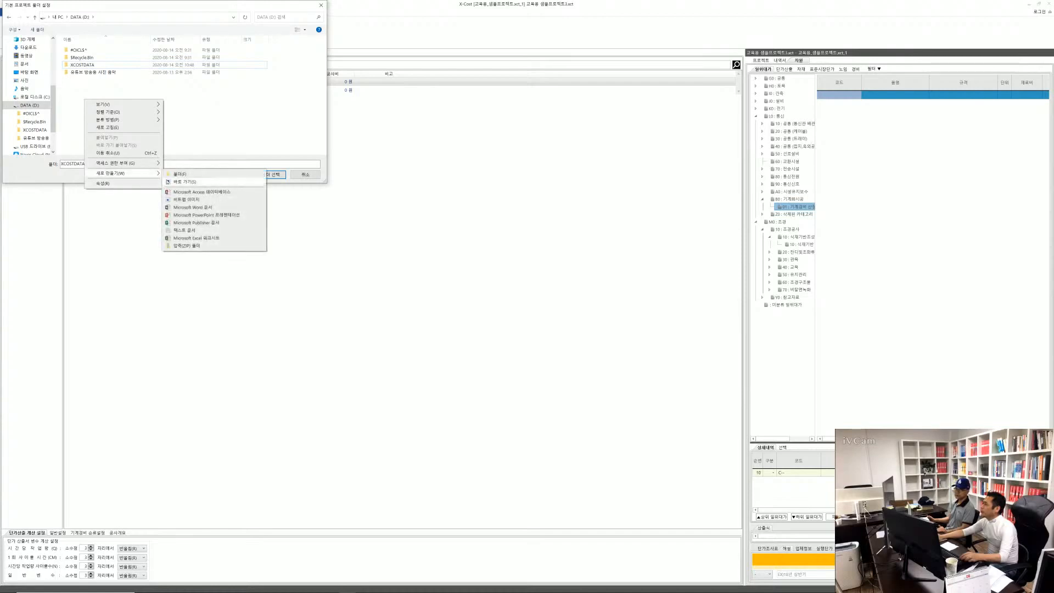
pyautogui.click(177, 174)
pyautogui.press('Return')
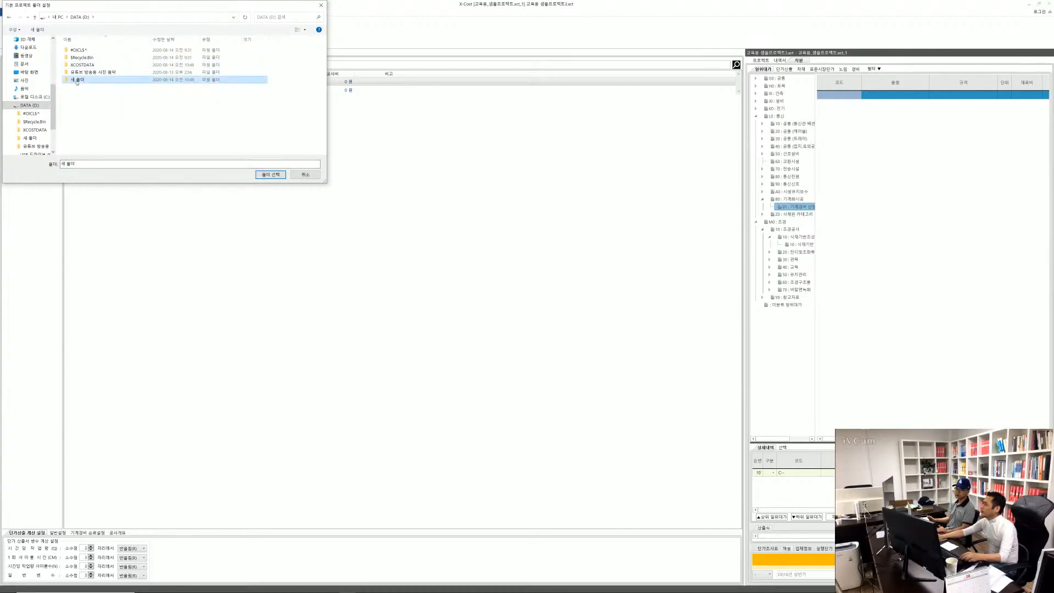
pyautogui.click(275, 178)
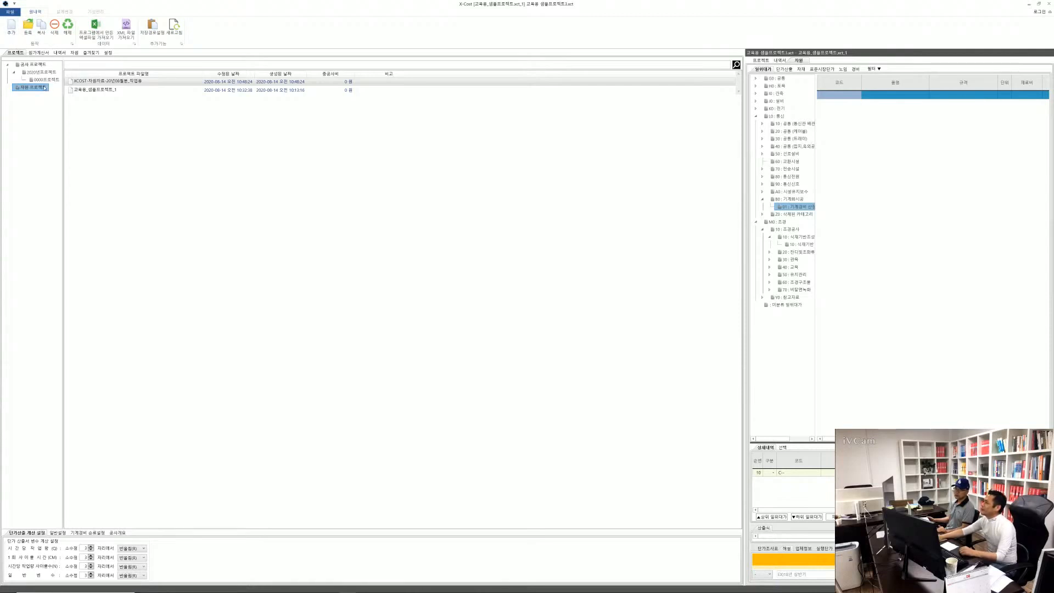
# Create a new project with 새공사 as both file name and project name, leaving the resource project unselected
pyautogui.click(19, 37)
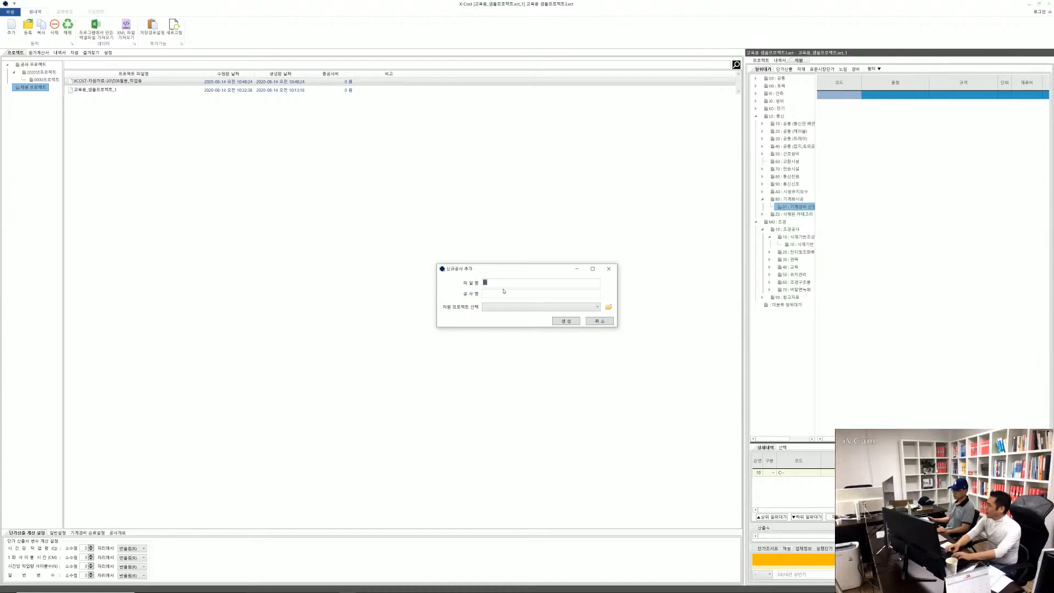
pyautogui.write('새공사')
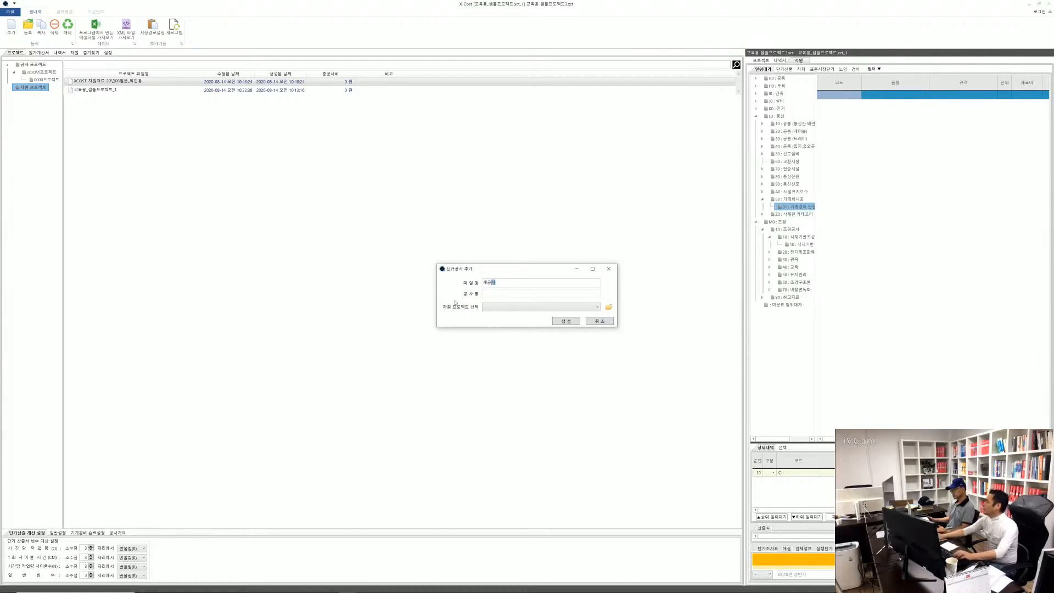
pyautogui.moveTo(502, 283); pyautogui.dragTo(403, 272)
pyautogui.hotkey('ctrl', 'c')
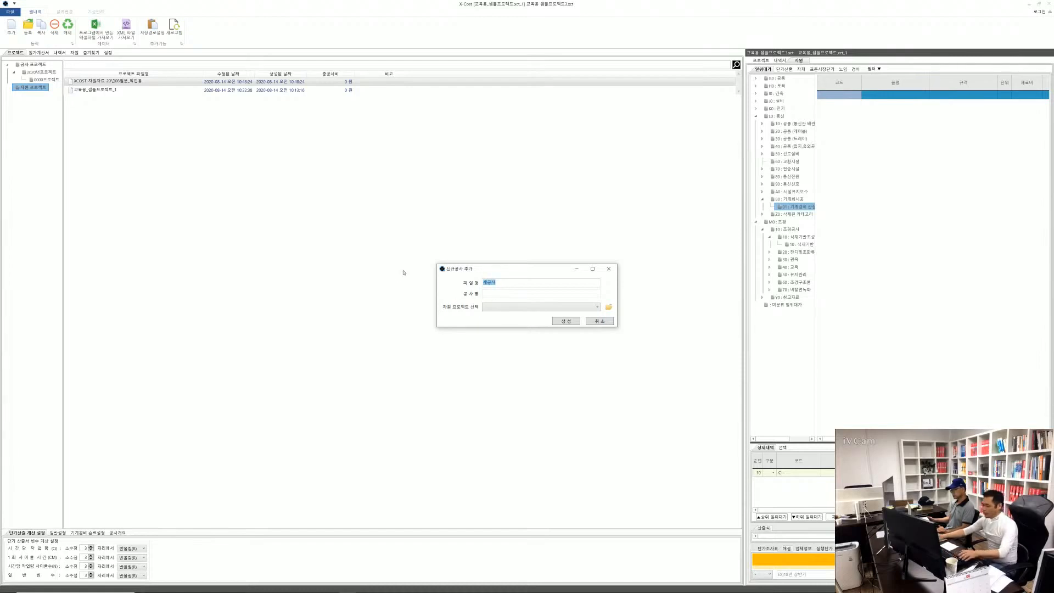
pyautogui.click(486, 295)
pyautogui.hotkey('ctrl', 'v')
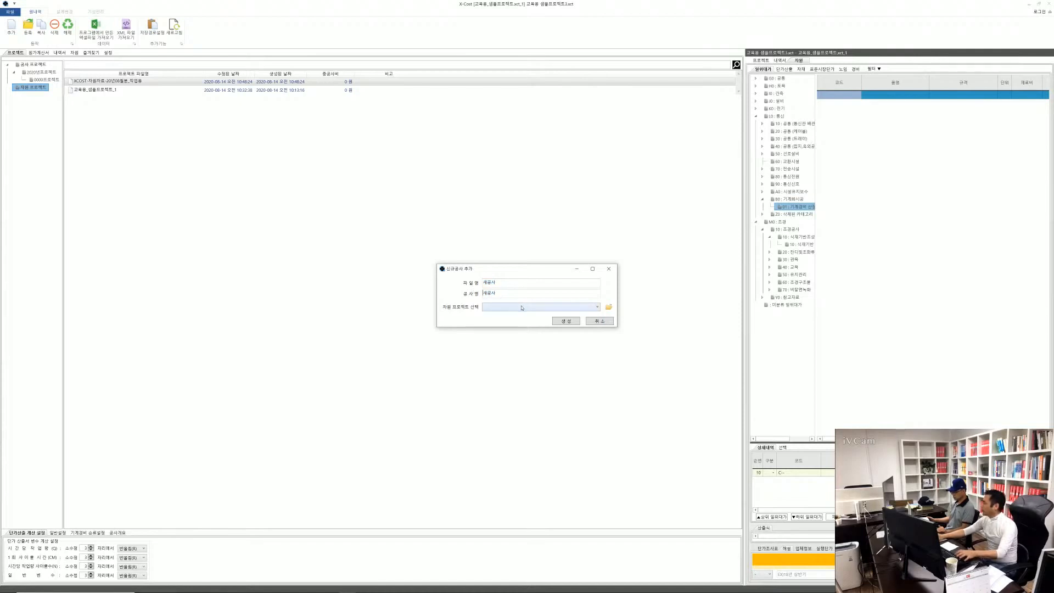
pyautogui.click(565, 322)
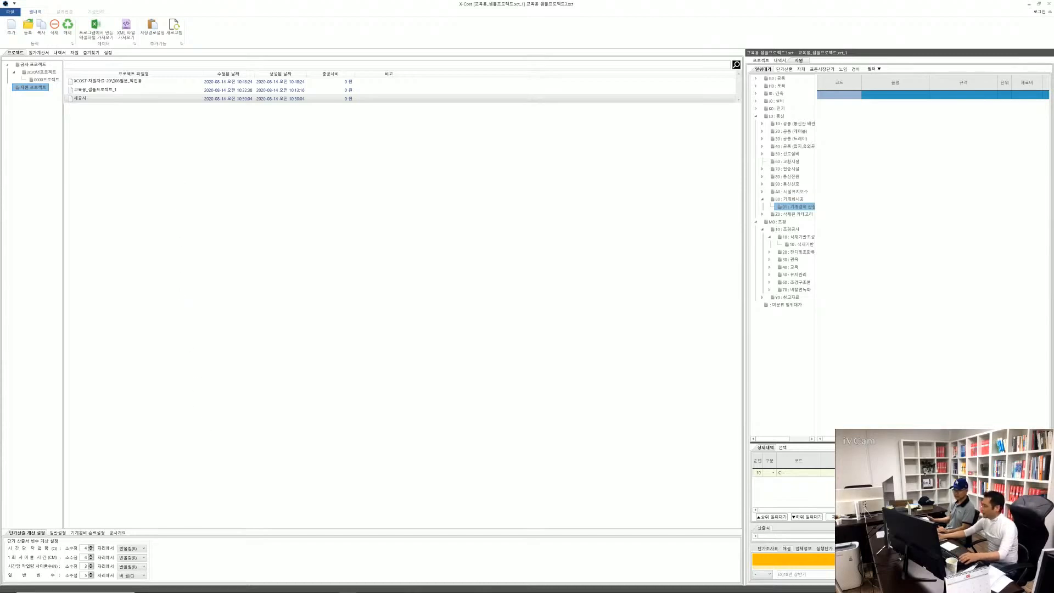
# Check the contents of 새 폴더 on DATA (D:) in File Explorer and return to XCOST
pyautogui.moveTo(203, 587)
pyautogui.click(160, 587)
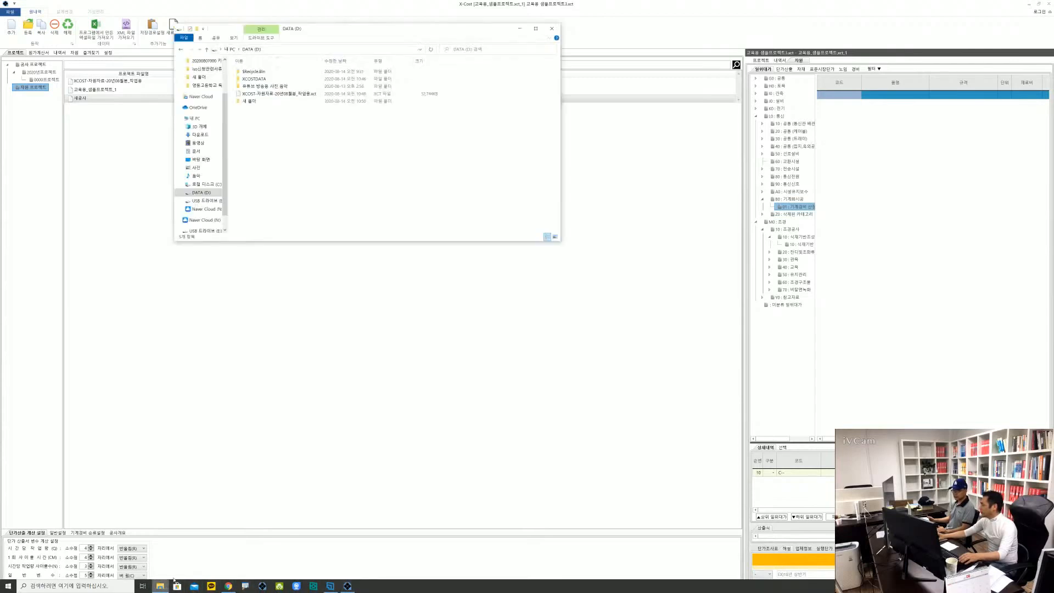
pyautogui.doubleClick(250, 101)
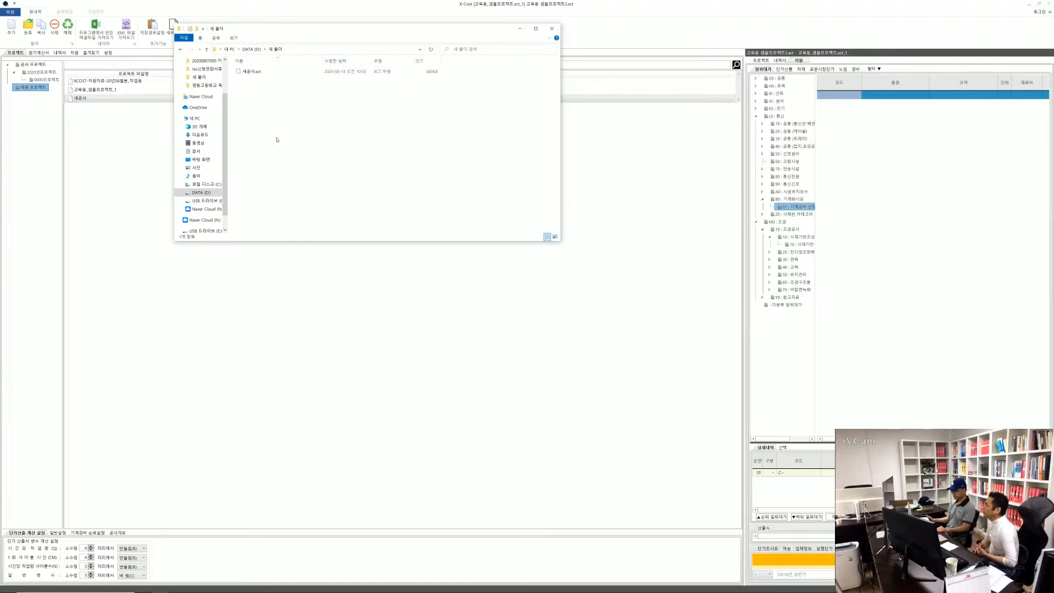
pyautogui.click(175, 357)
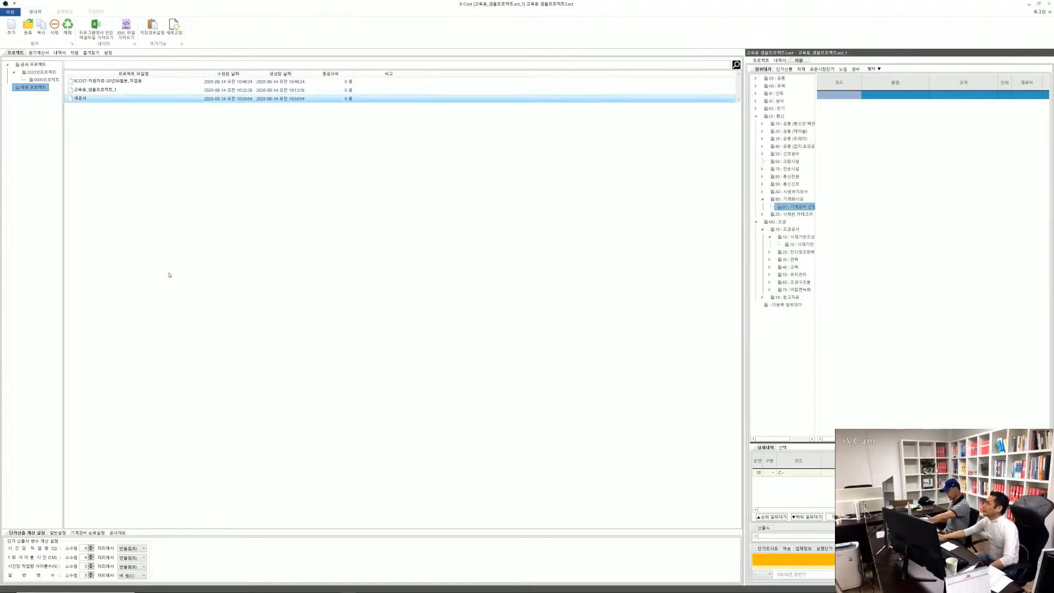
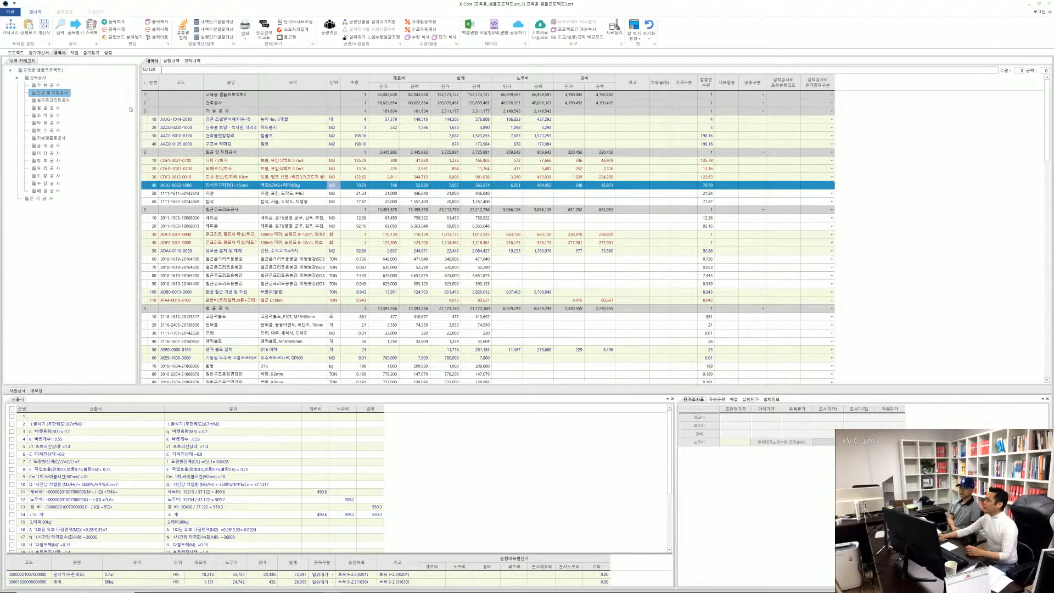
# Dock the 내역 카테고리 panel on the far side of the 내역서 table and narrow it to fit its tree
pyautogui.moveTo(137, 110); pyautogui.dragTo(104, 107)
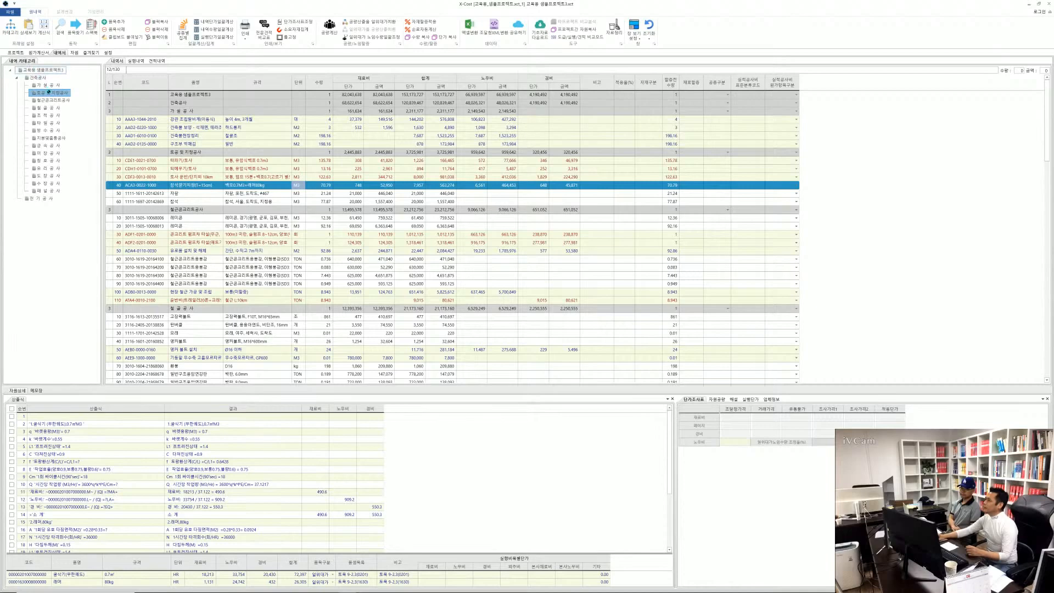
pyautogui.moveTo(75, 103)
pyautogui.mouseDown()
pyautogui.moveTo(448, 163)
pyautogui.moveTo(593, 230)
pyautogui.mouseUp()
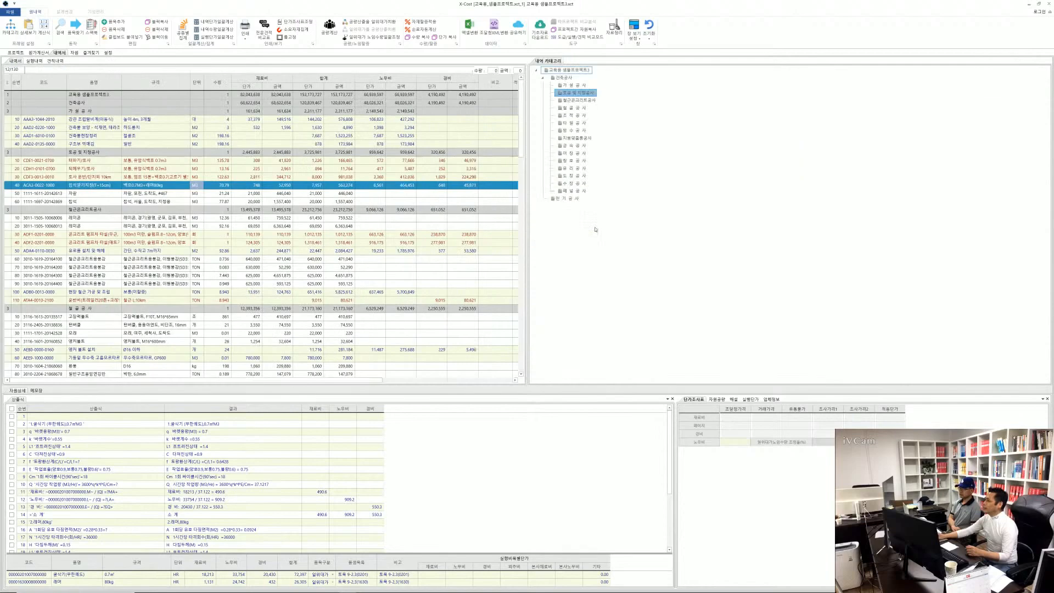
pyautogui.moveTo(527, 210); pyautogui.dragTo(786, 220)
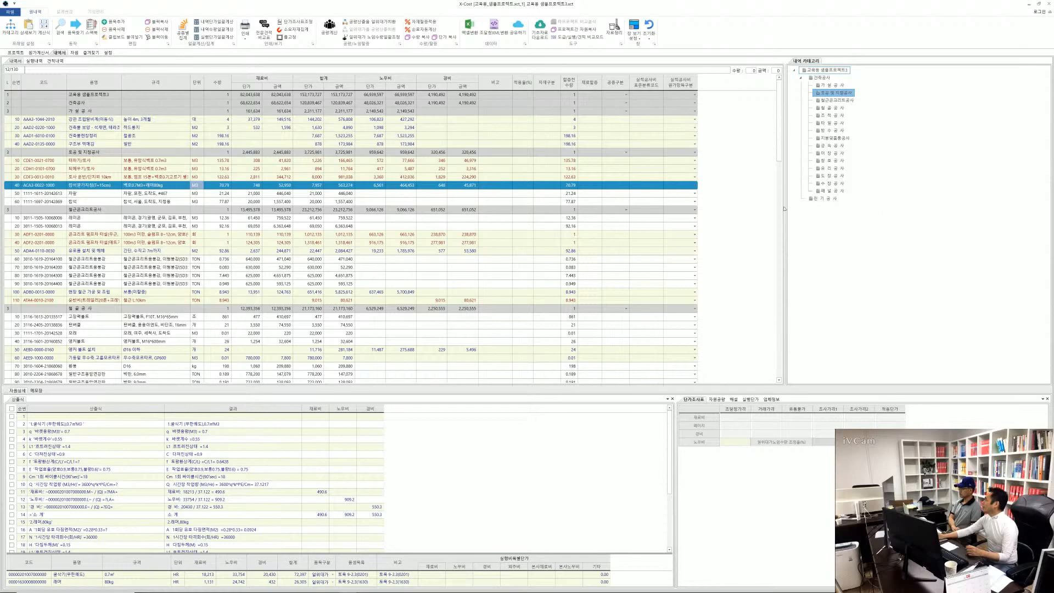
pyautogui.moveTo(785, 209); pyautogui.dragTo(928, 215)
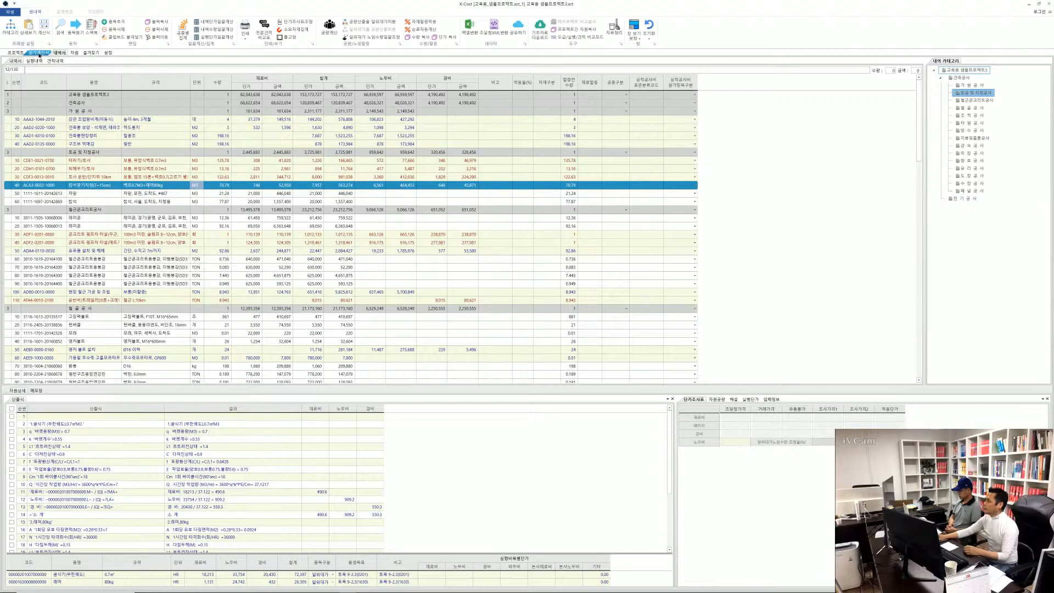
# Dock the 원가계산서 sheet beside the 내역서 so both show together, and adjust the split between them
pyautogui.moveTo(39, 53); pyautogui.dragTo(41, 61)
pyautogui.moveTo(107, 113)
pyautogui.mouseDown()
pyautogui.moveTo(231, 190)
pyautogui.moveTo(245, 243)
pyautogui.moveTo(509, 330)
pyautogui.mouseUp()
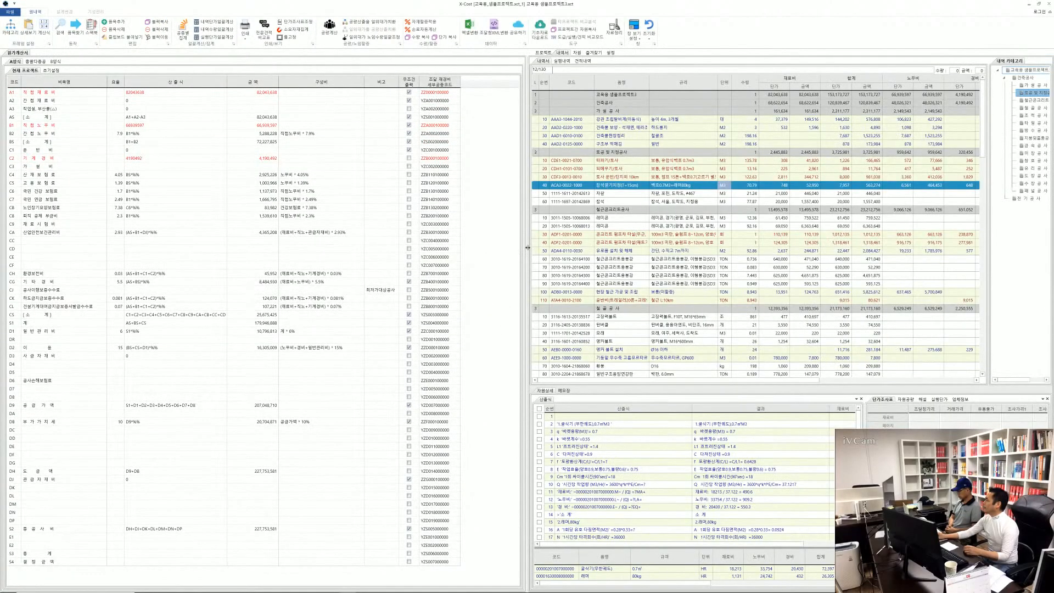
pyautogui.moveTo(527, 248); pyautogui.dragTo(460, 250)
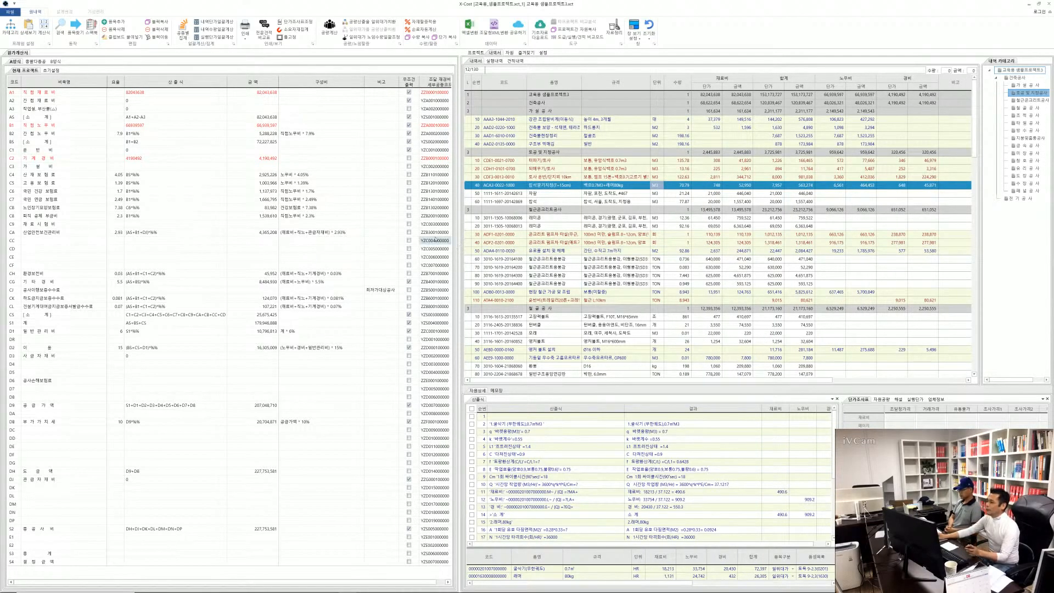
pyautogui.click(311, 233)
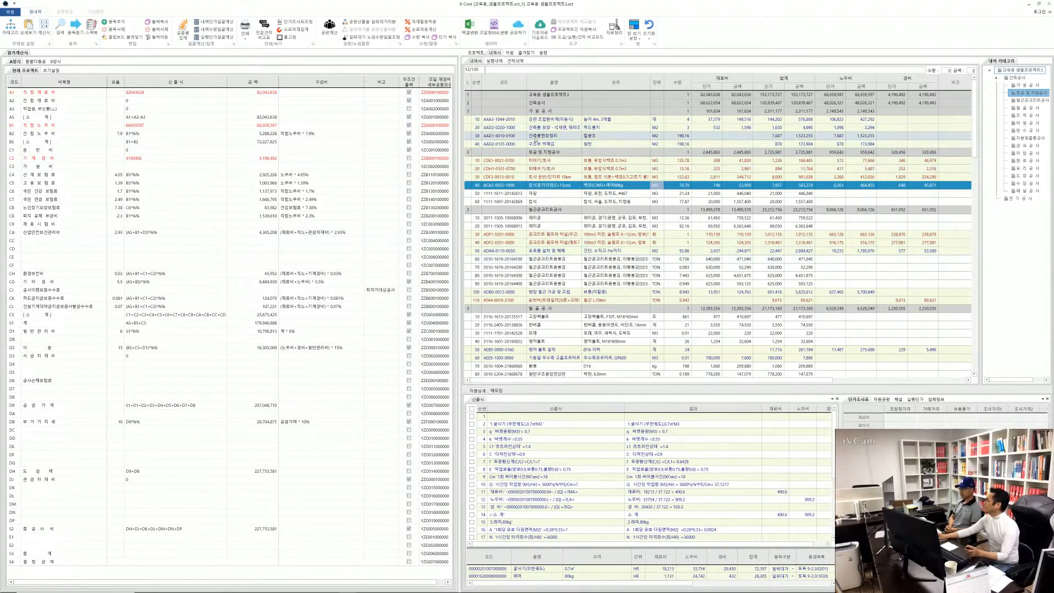
# Set the quantity of item AAD2-0220-1000 (건축물 보양, 하드롱지) in the 내역서 to 555
pyautogui.click(535, 139)
pyautogui.click(577, 130)
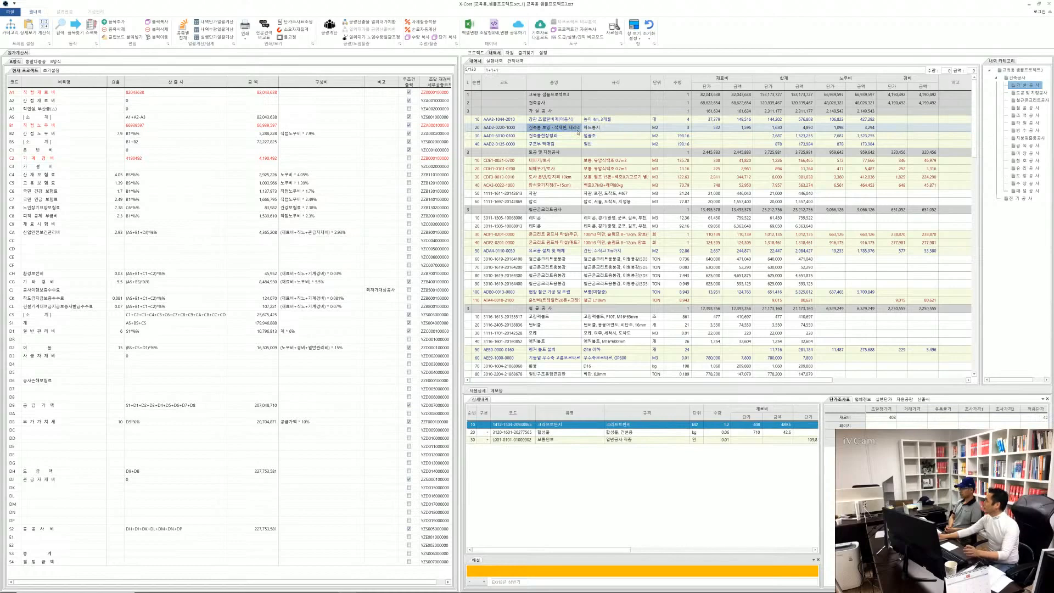
pyautogui.click(683, 128)
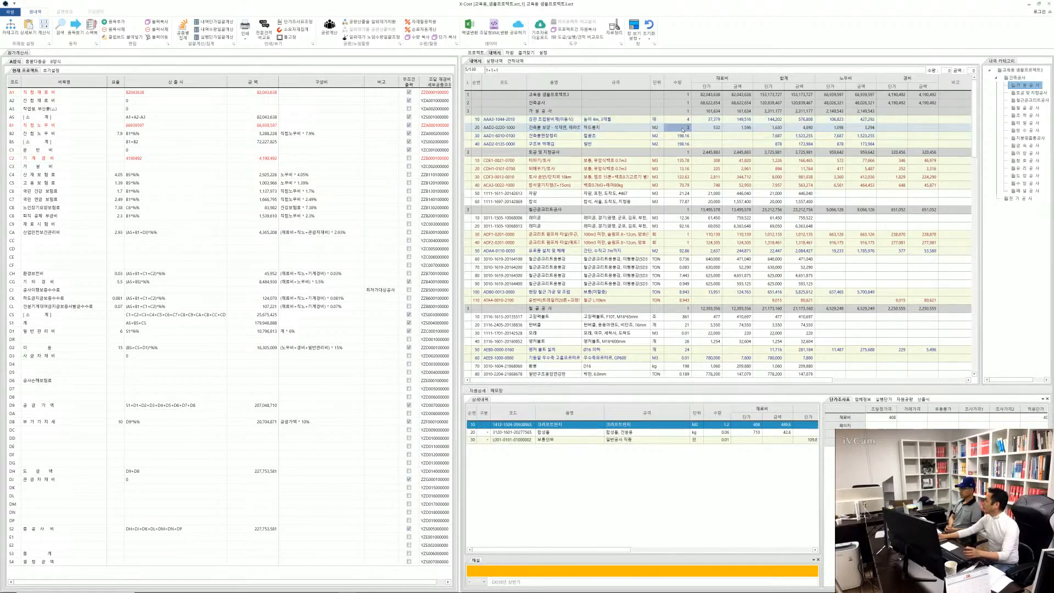
pyautogui.write('555')
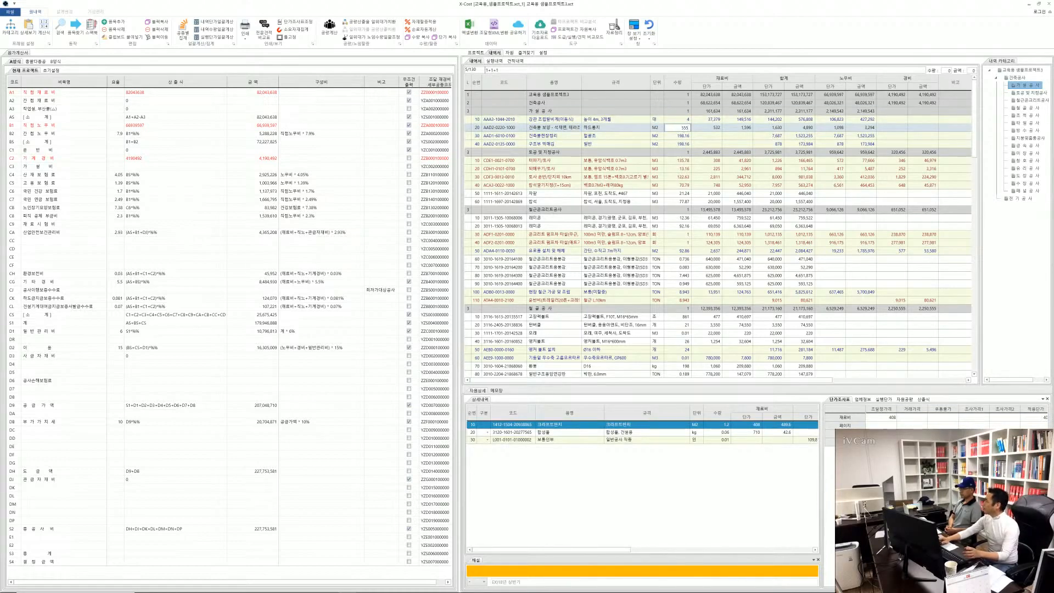
pyautogui.press('Return')
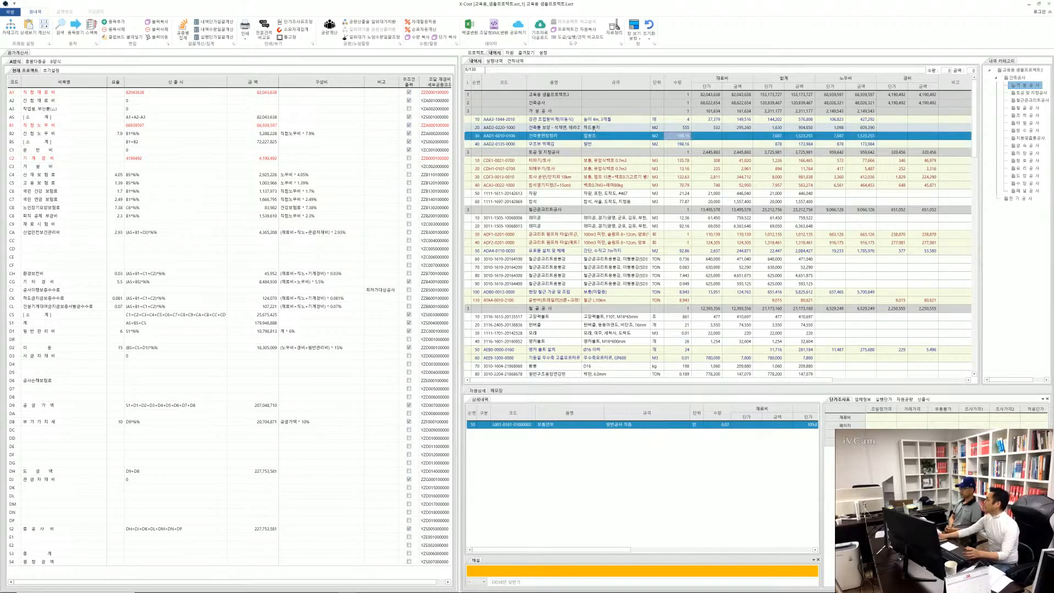
# Recalculate the whole project's totals with the item's quantity of 555 and close the amount summary
pyautogui.click(599, 128)
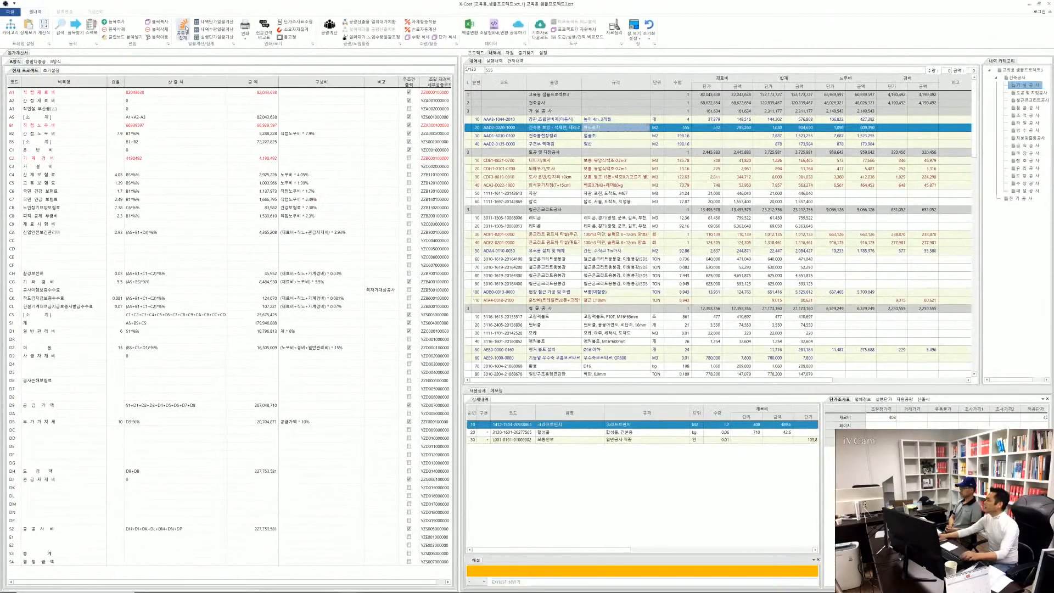
pyautogui.click(183, 31)
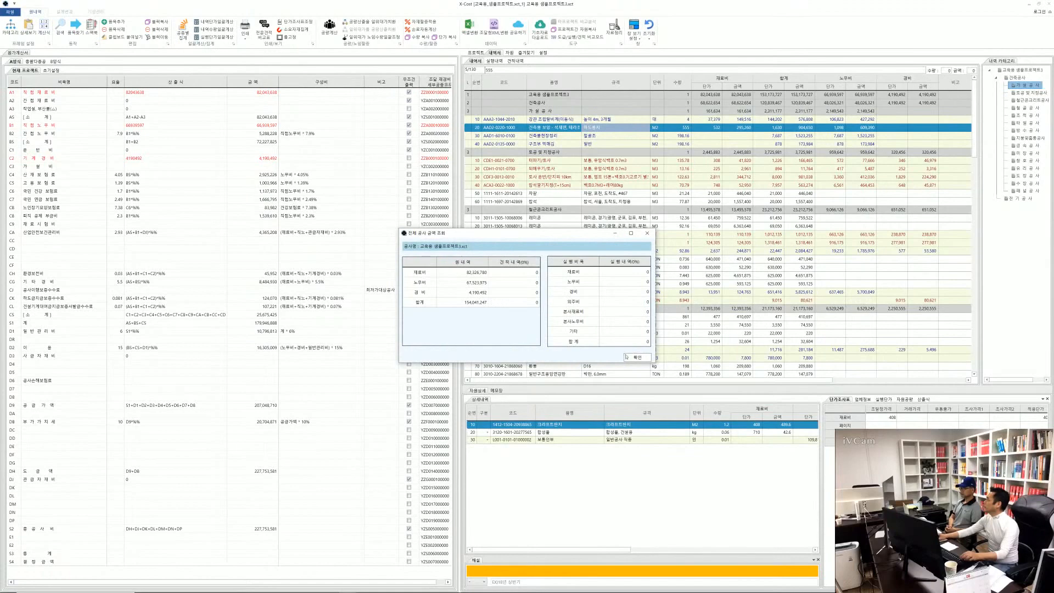
pyautogui.click(638, 358)
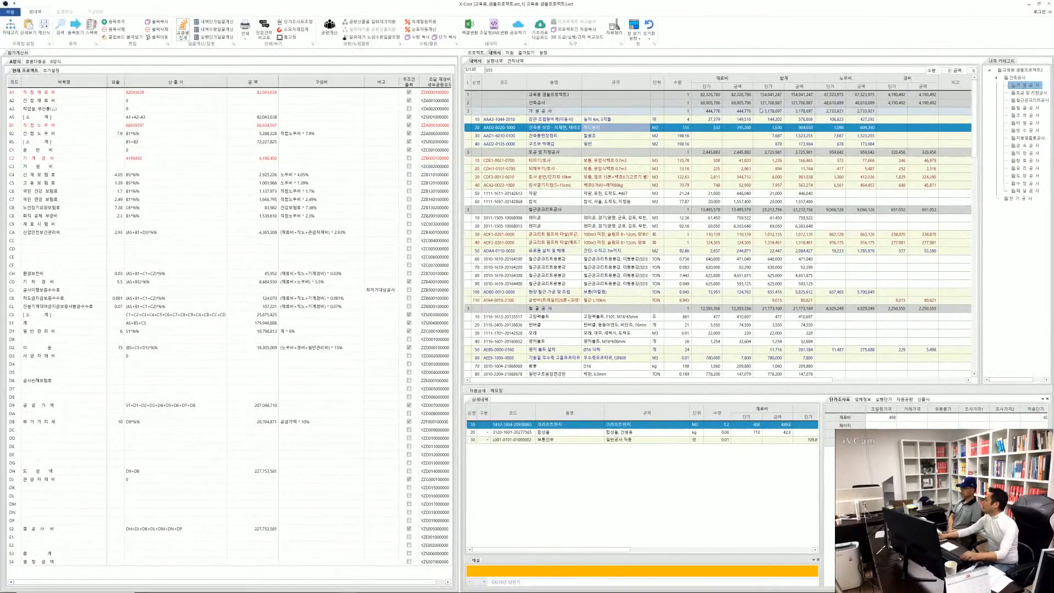
# Put the 내역서 cost columns in the order 재료비, 노무비, 경비, 합계
pyautogui.moveTo(789, 81)
pyautogui.mouseDown()
pyautogui.moveTo(937, 81)
pyautogui.moveTo(786, 81)
pyautogui.mouseUp()
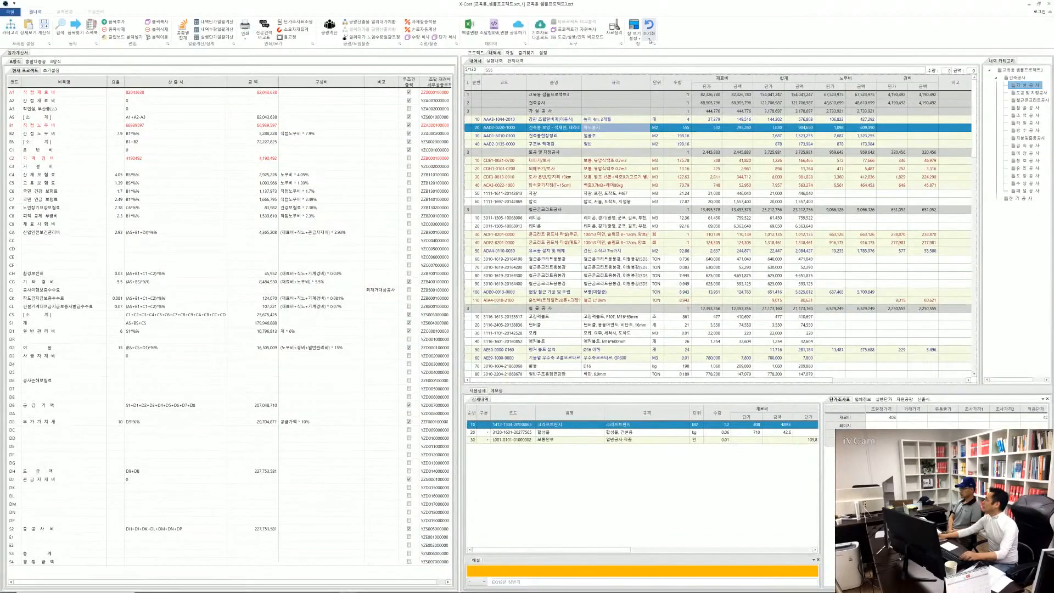
pyautogui.click(650, 40)
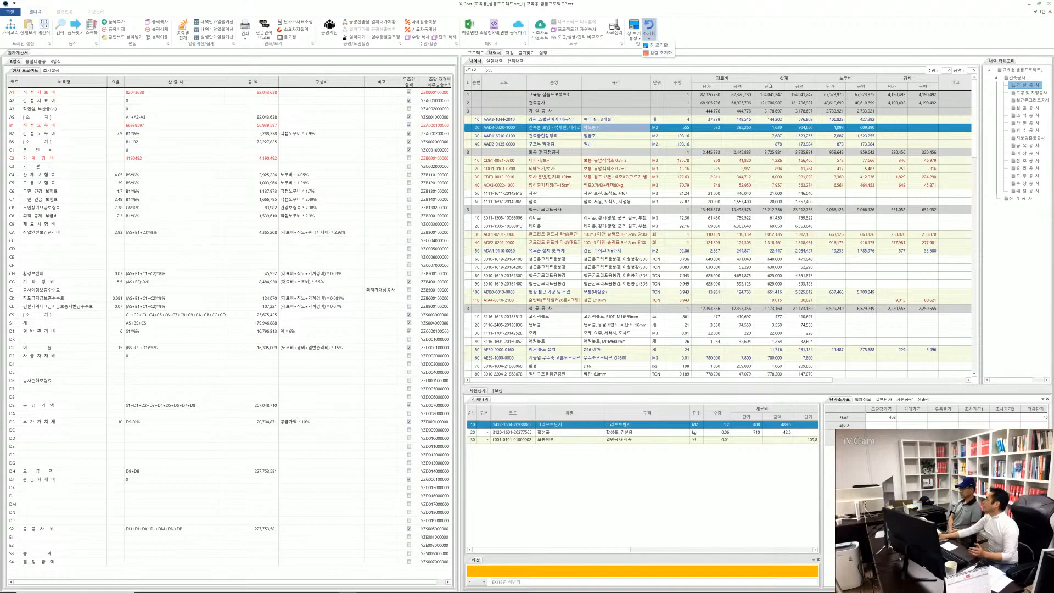
pyautogui.click(659, 53)
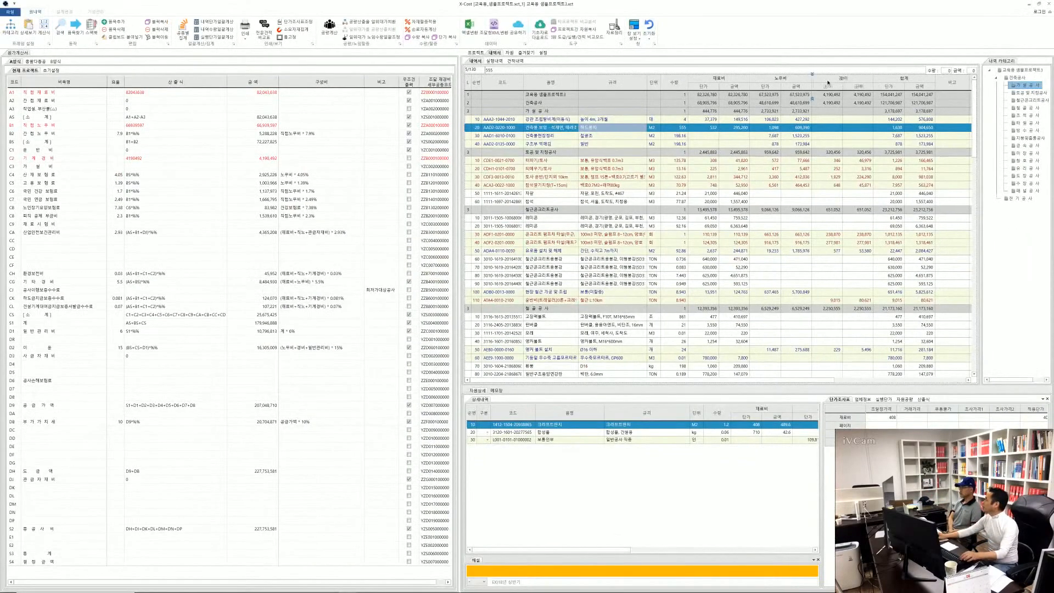
# Move the 합계 column before 경비 and 경비 ahead of 재료비, and try to reset the 내역서 column layout
pyautogui.moveTo(828, 83); pyautogui.dragTo(828, 80)
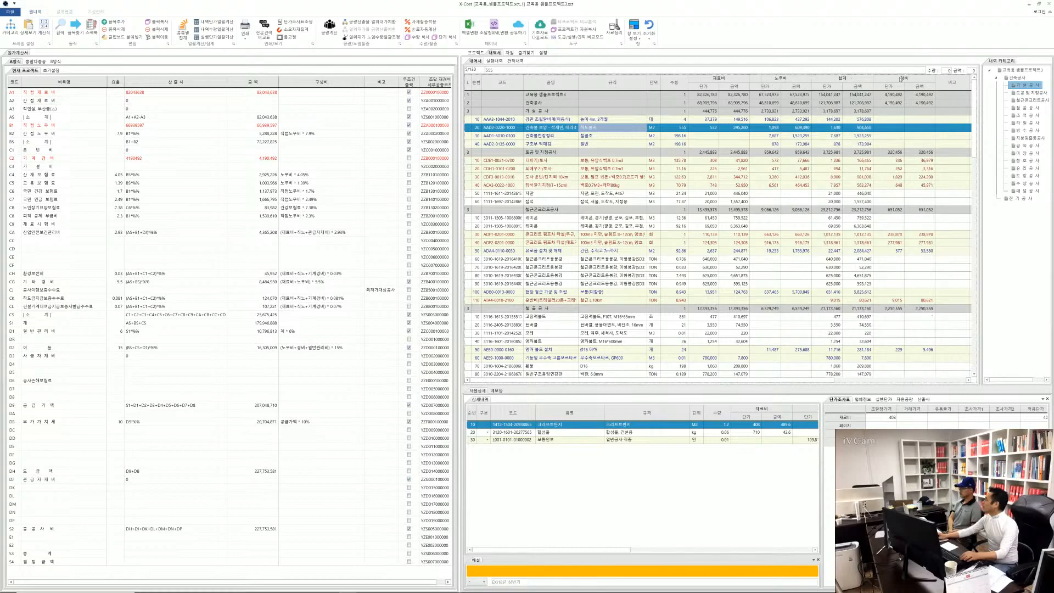
pyautogui.moveTo(901, 79); pyautogui.dragTo(708, 81)
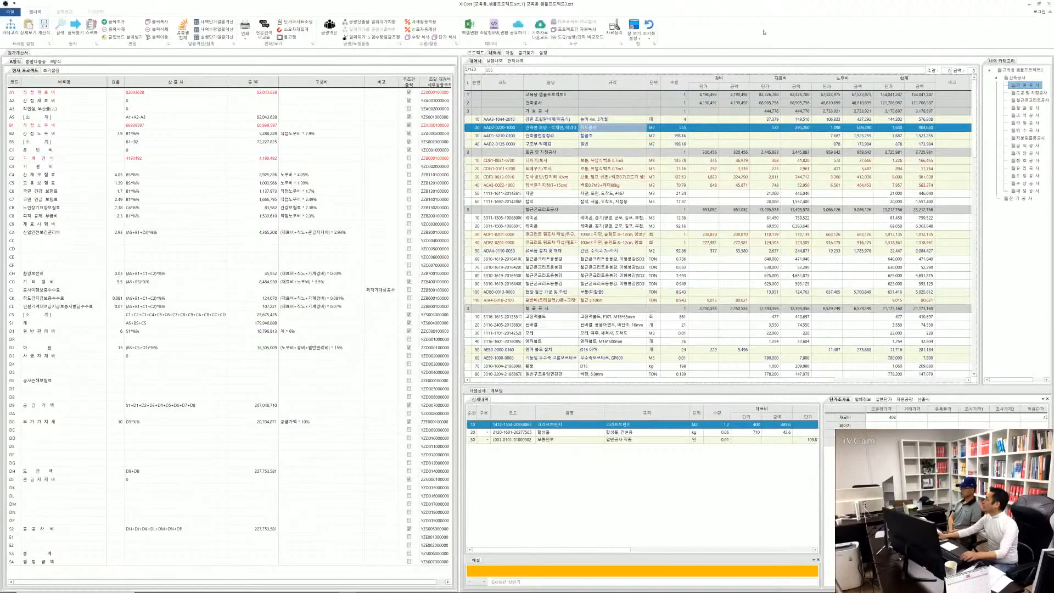
pyautogui.click(649, 37)
pyautogui.click(659, 53)
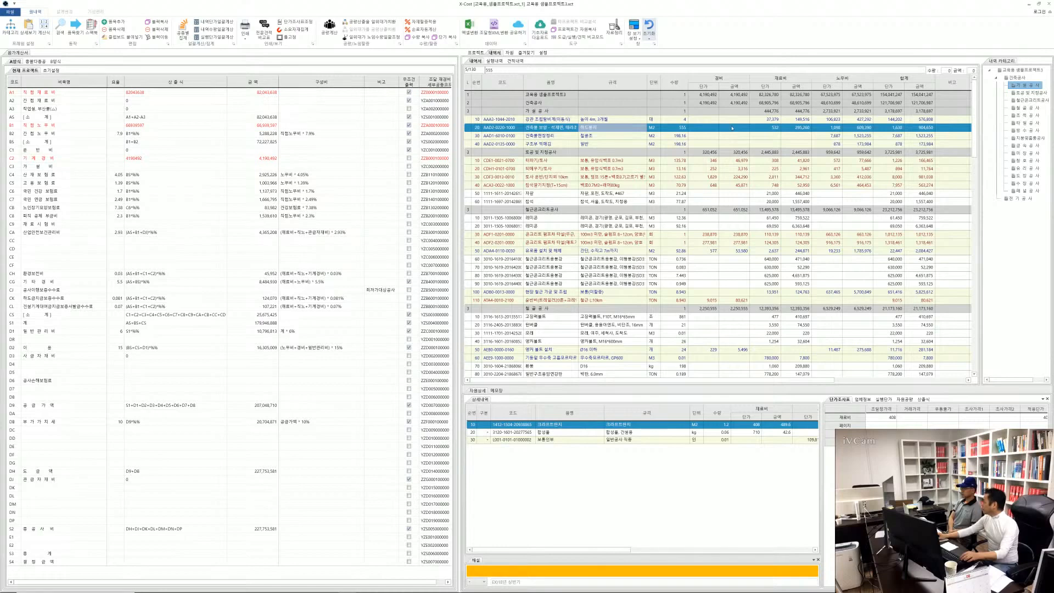
pyautogui.press('alt')
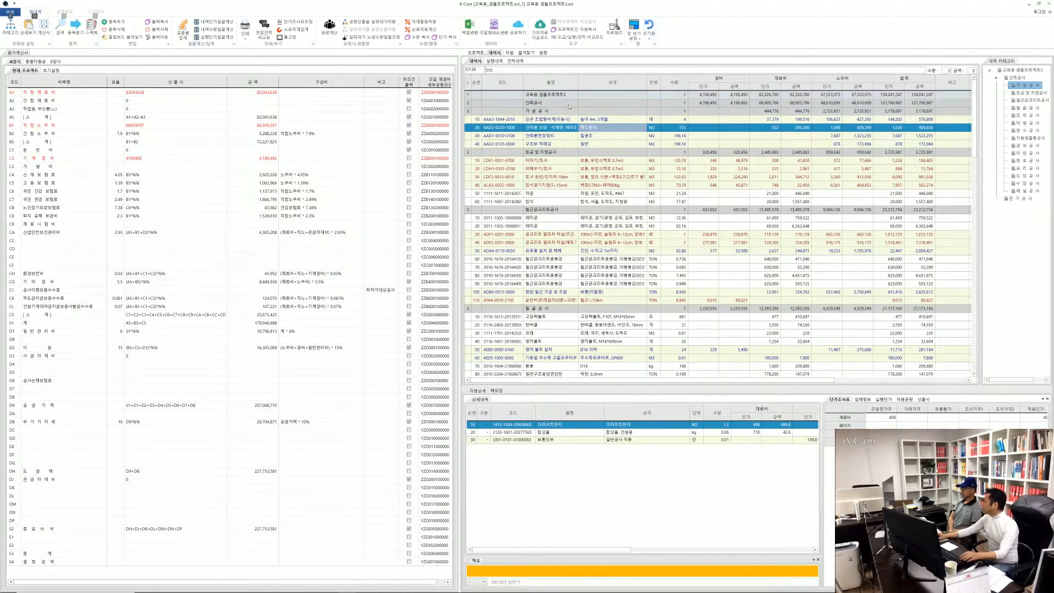
pyautogui.press('alt')
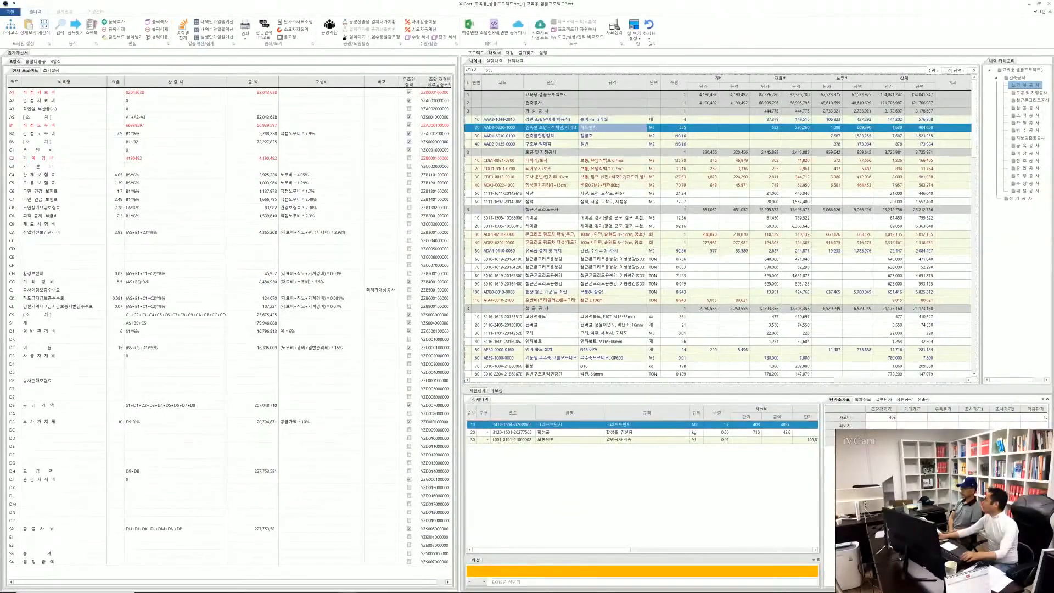
pyautogui.click(650, 41)
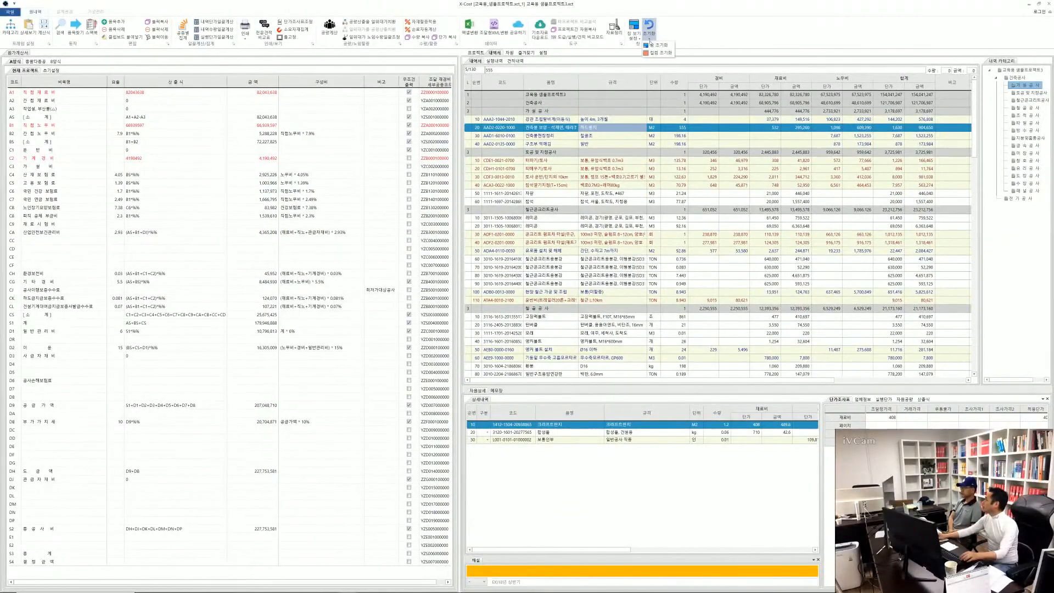
pyautogui.click(656, 53)
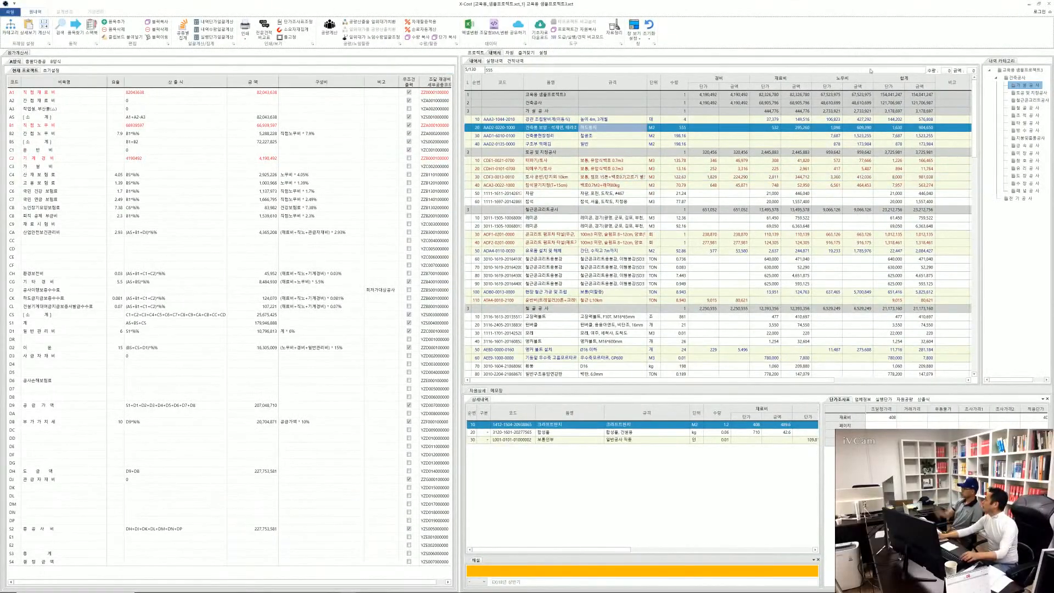
# Move the 재료비 and 노무비 columns back ahead of 경비 in the 내역서 table
pyautogui.moveTo(767, 79); pyautogui.dragTo(713, 81)
pyautogui.moveTo(840, 79); pyautogui.dragTo(774, 80)
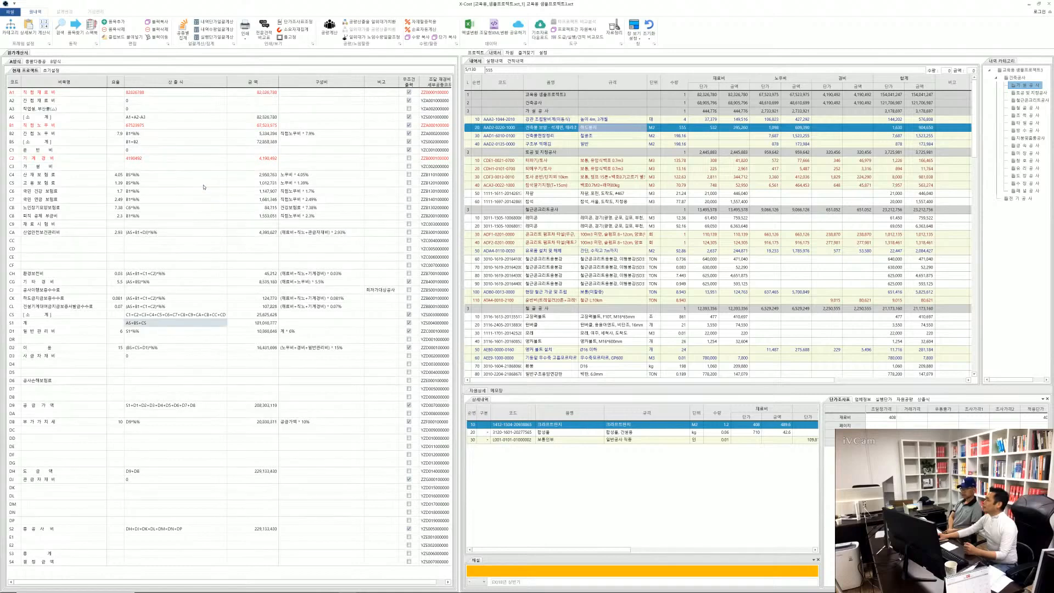
# Recalculate the 원가계산서 using the current 내역서 amounts
pyautogui.rightClick(201, 142)
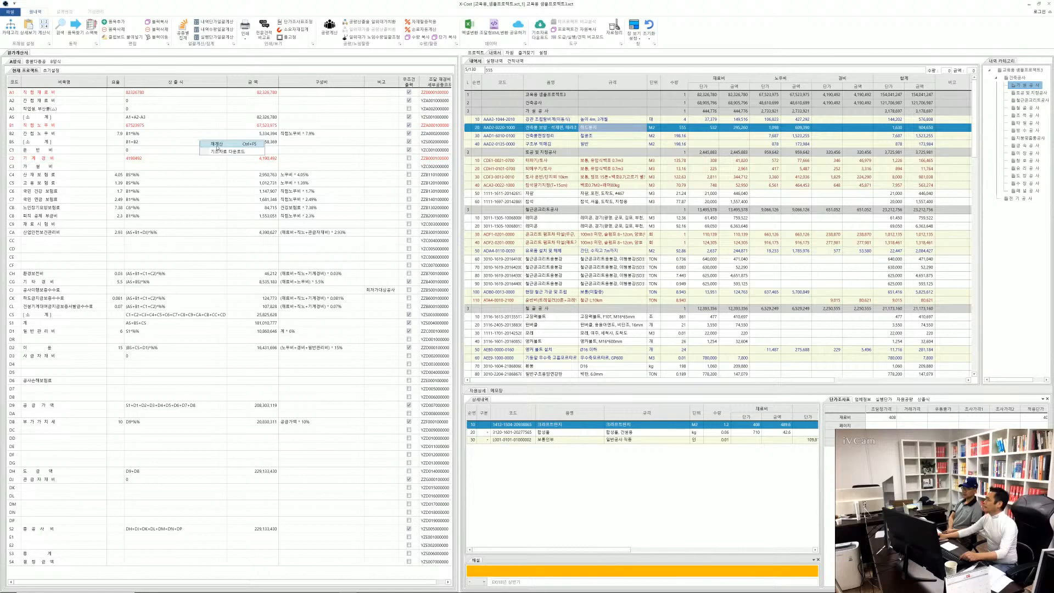
pyautogui.click(218, 146)
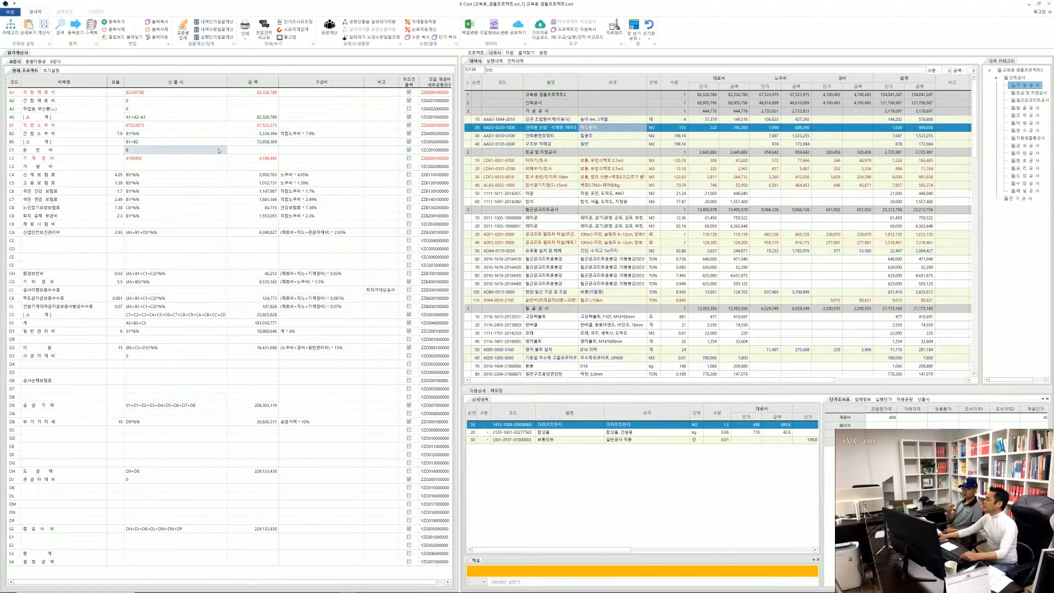
# Set the quantity of item AAD2-0220-1000 to 666 and recalculate the project's total amounts
pyautogui.click(675, 129)
pyautogui.write('666')
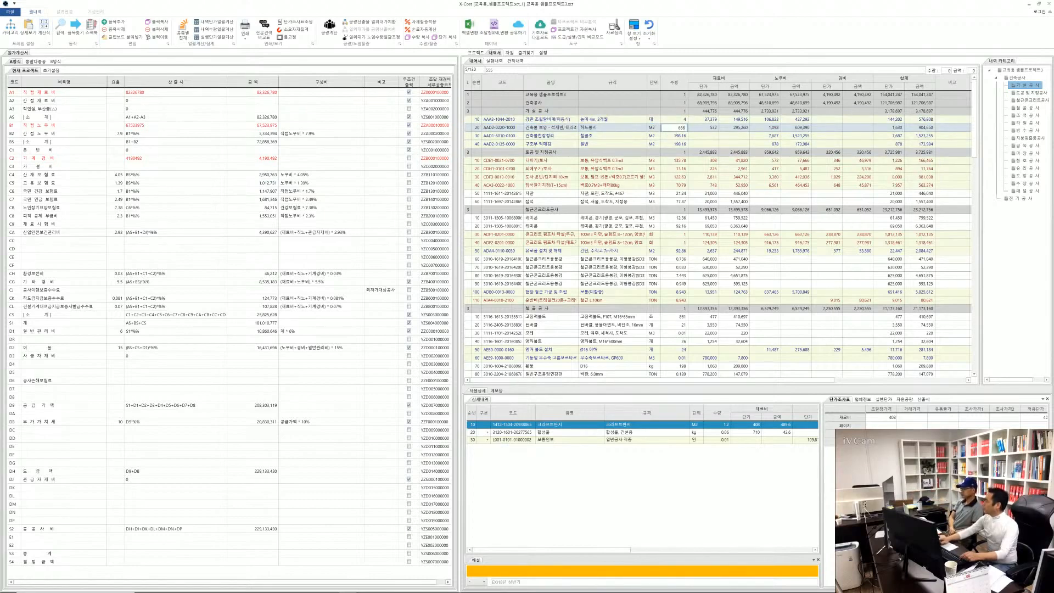
pyautogui.press('Return')
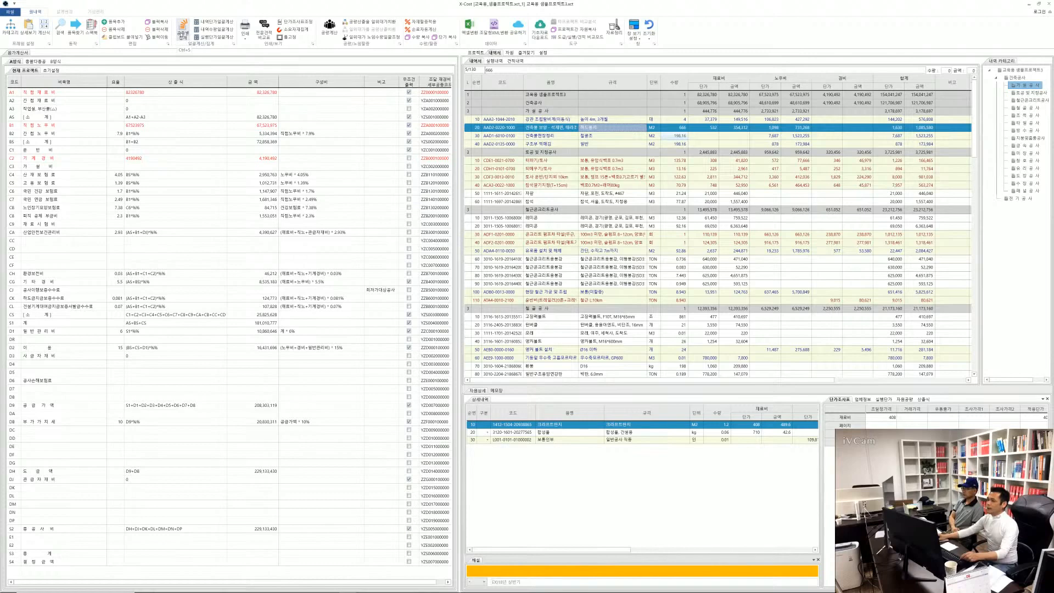
pyautogui.click(183, 31)
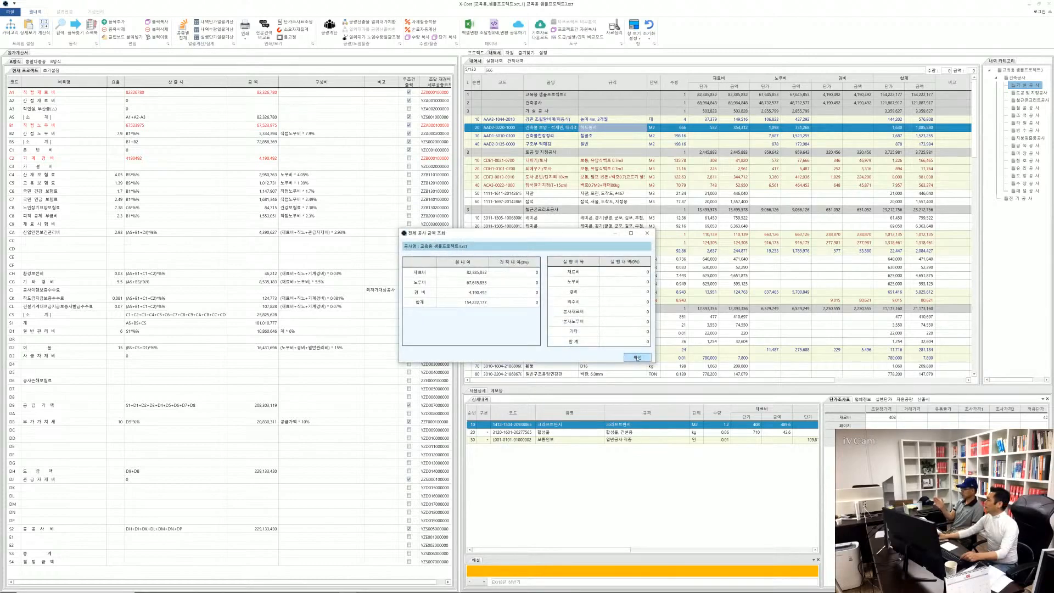
pyautogui.click(638, 357)
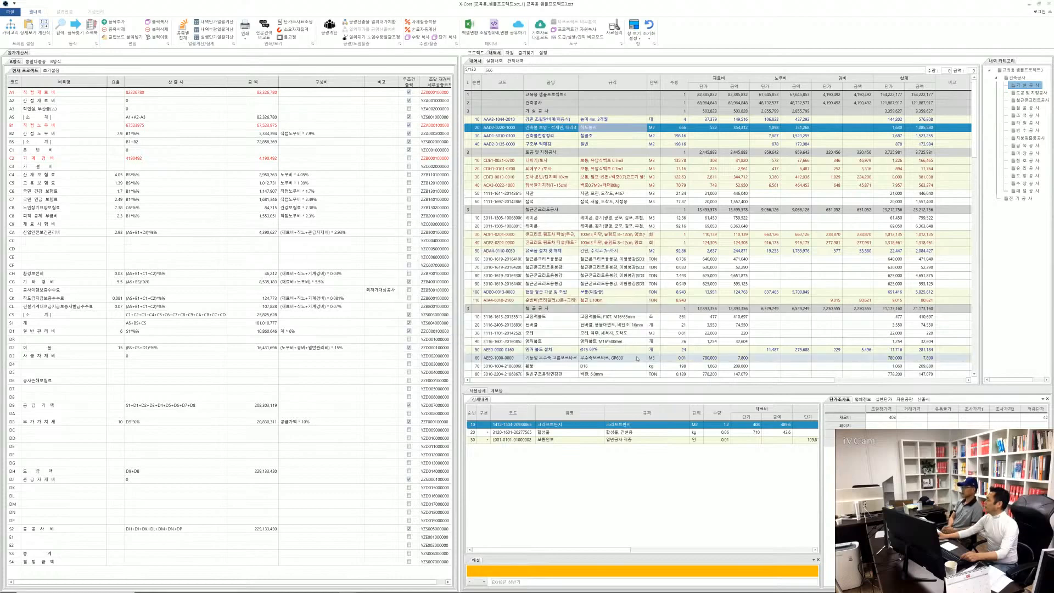
# Recalculate the 원가계산서 to apply the totals updated by the 666 quantity
pyautogui.rightClick(182, 222)
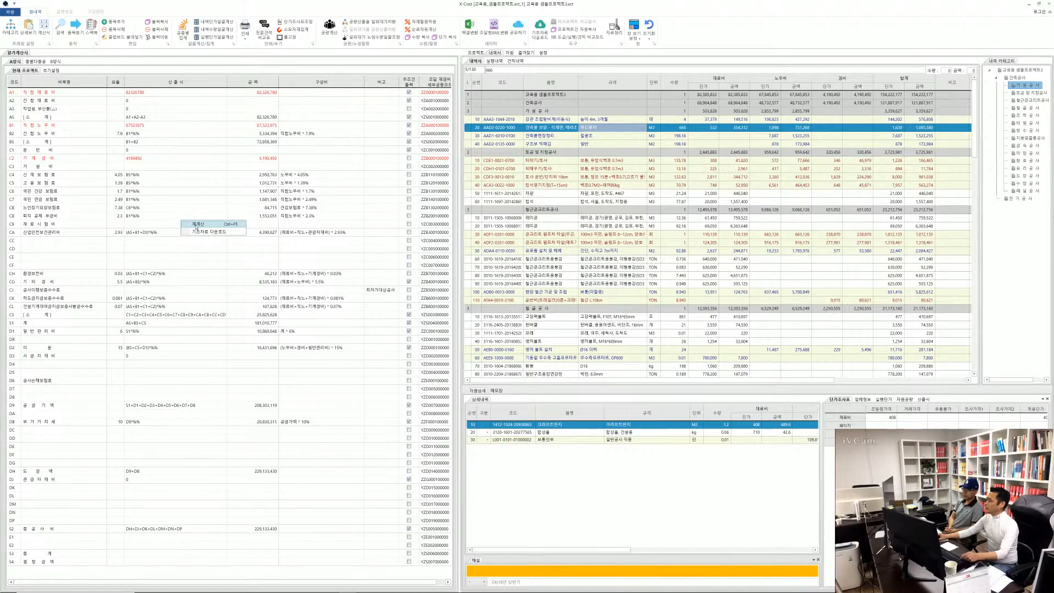
pyautogui.click(196, 225)
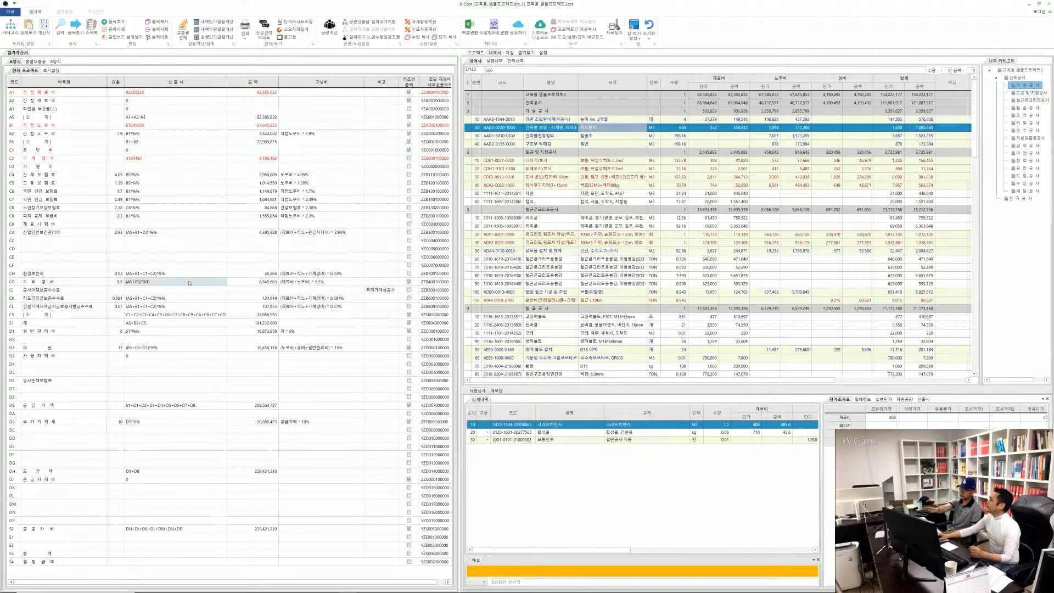
pyautogui.rightClick(178, 244)
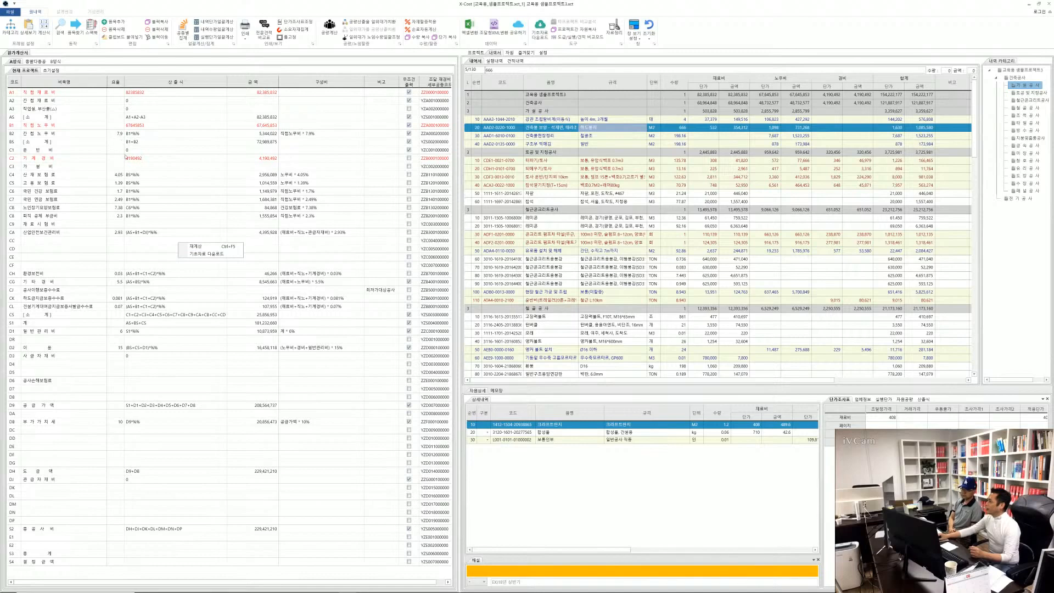
pyautogui.click(161, 207)
# Clear the 간접노무비, 국민건강보험료, 국민연금보험료, 노인장기요양보험료, 퇴직공제부금비 and 산업안전보건관리비 rates in the 원가계산서
pyautogui.click(121, 134)
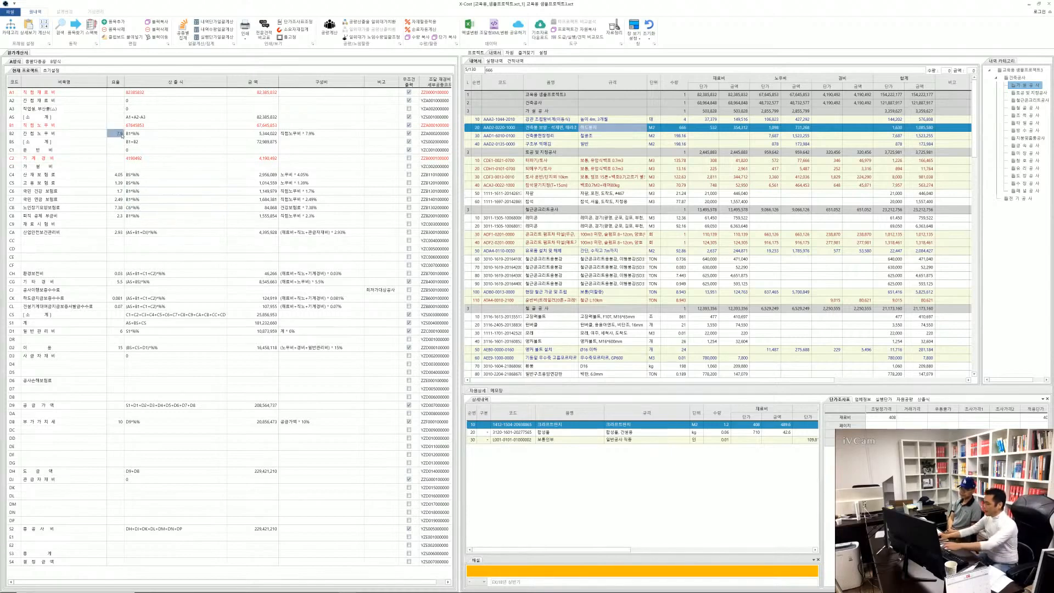
pyautogui.click(117, 173)
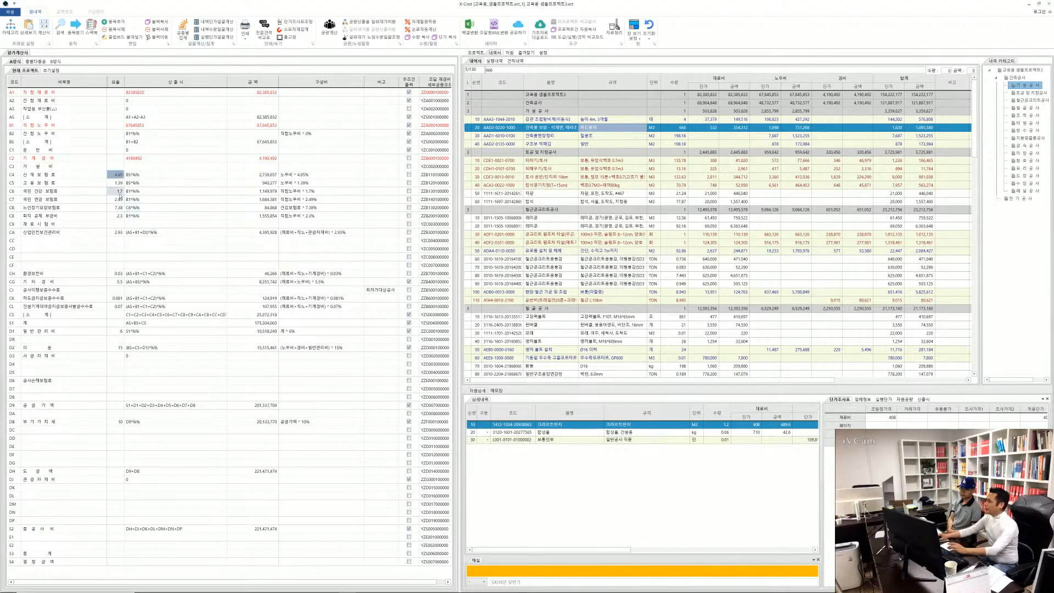
pyautogui.click(119, 194)
pyautogui.press('Delete')
pyautogui.press('Return')
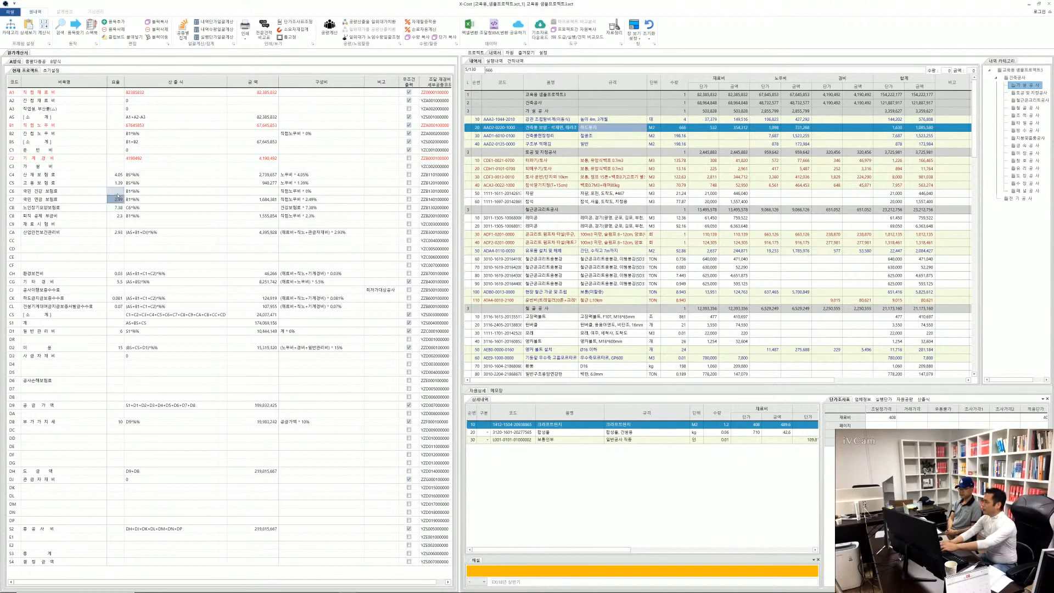
pyautogui.press('Delete')
pyautogui.press('Return')
pyautogui.press('Delete')
pyautogui.press('Return')
pyautogui.press('Delete')
pyautogui.press('Return')
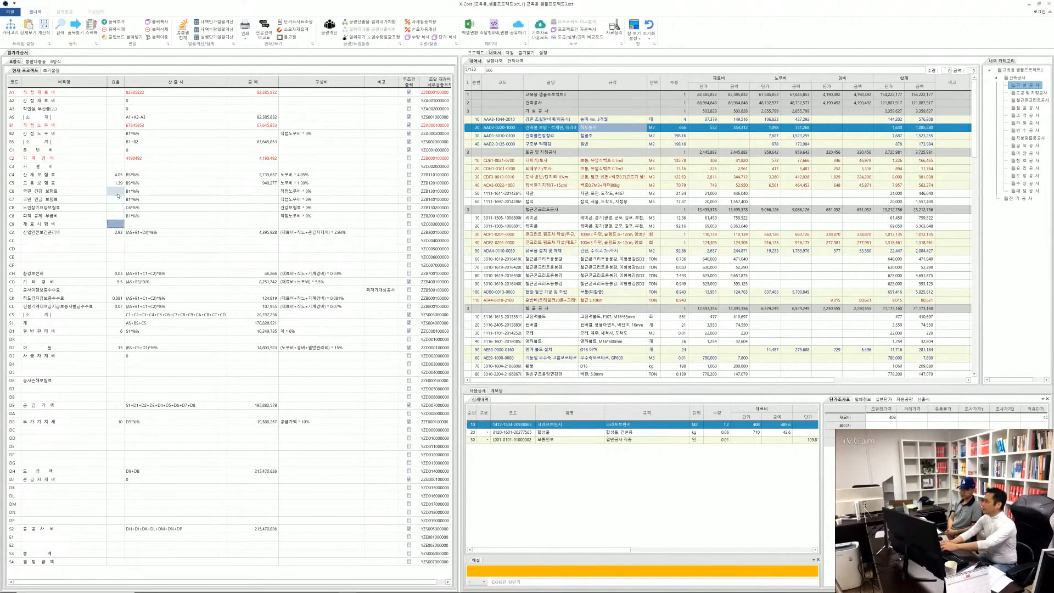
pyautogui.press('Return')
pyautogui.press('Delete')
pyautogui.press('Return')
pyautogui.press('Return')
pyautogui.press('Return')
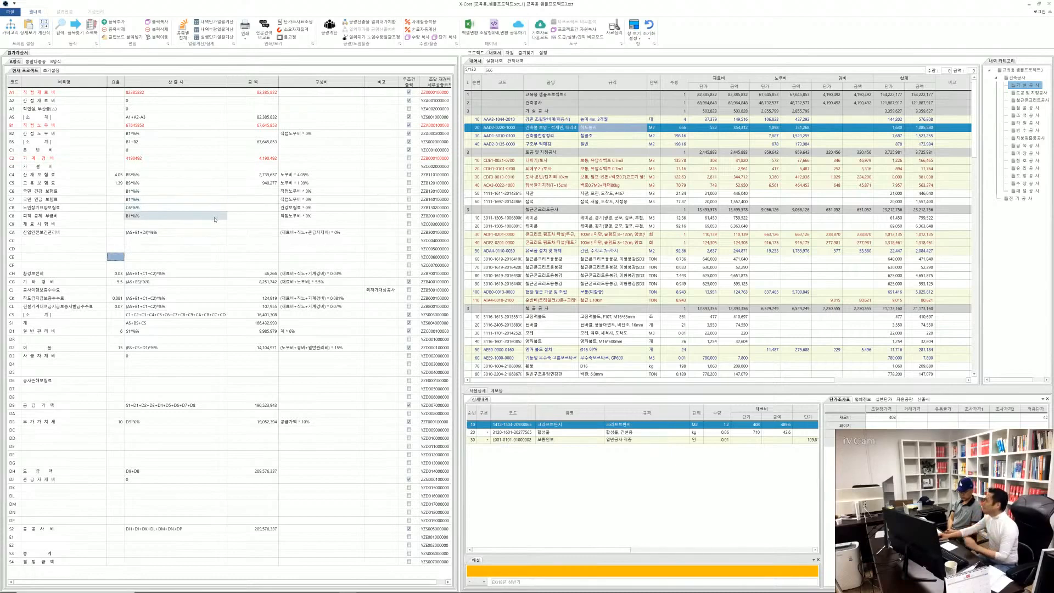
# Download the latest 원가계산서 settings (A타입, B타입) from the base data into the current project and recalculate the 원가계산서
pyautogui.click(53, 71)
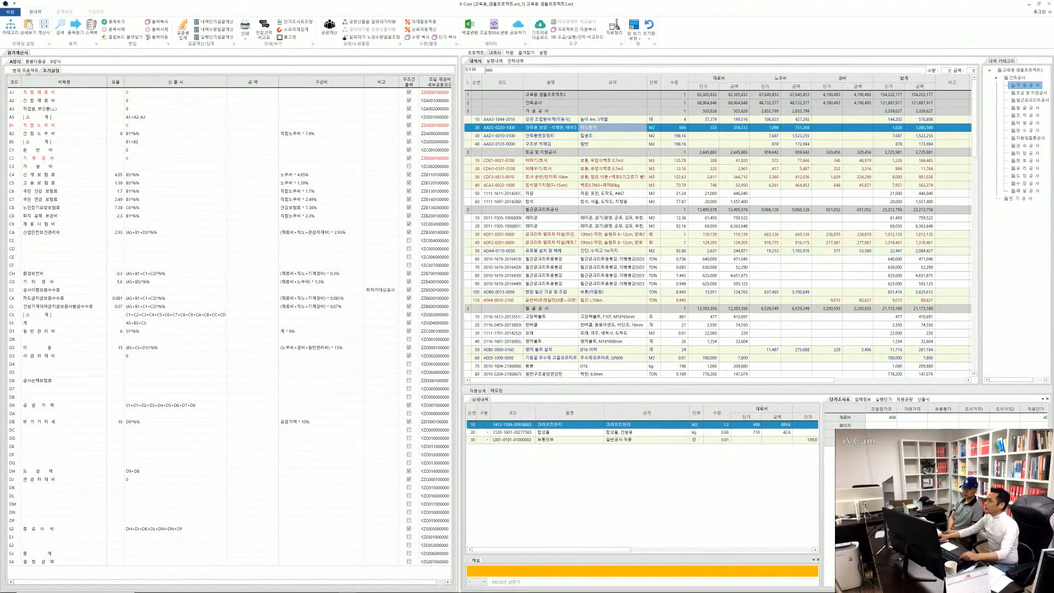
pyautogui.click(25, 70)
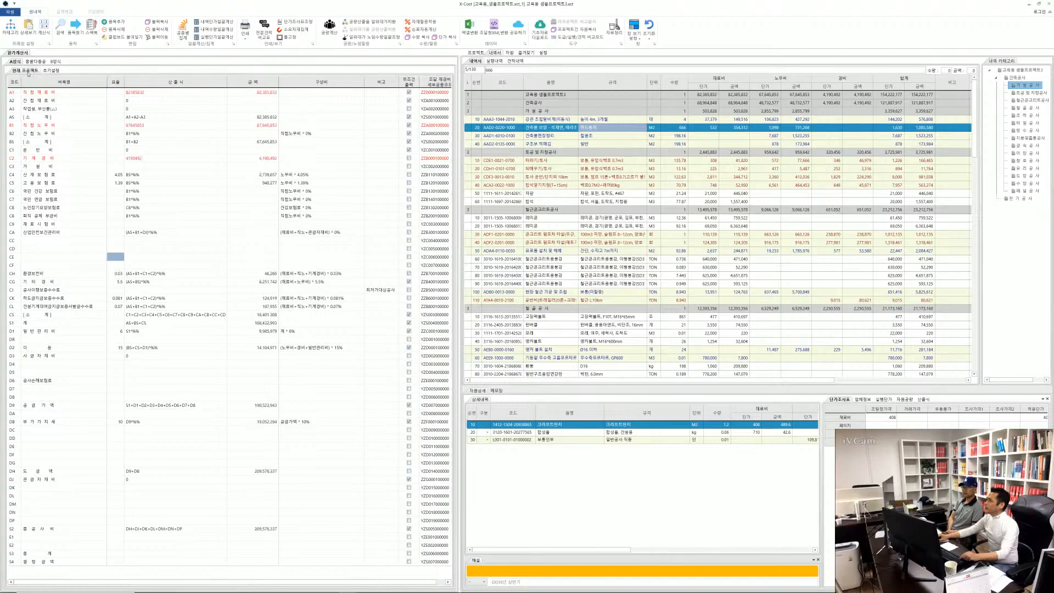
pyautogui.rightClick(162, 209)
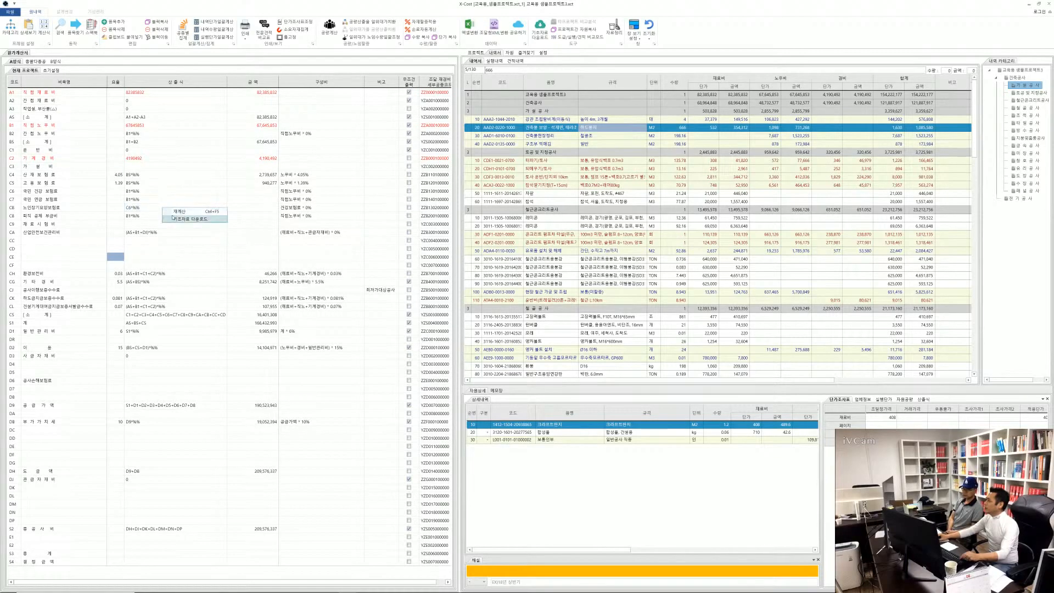
pyautogui.click(184, 219)
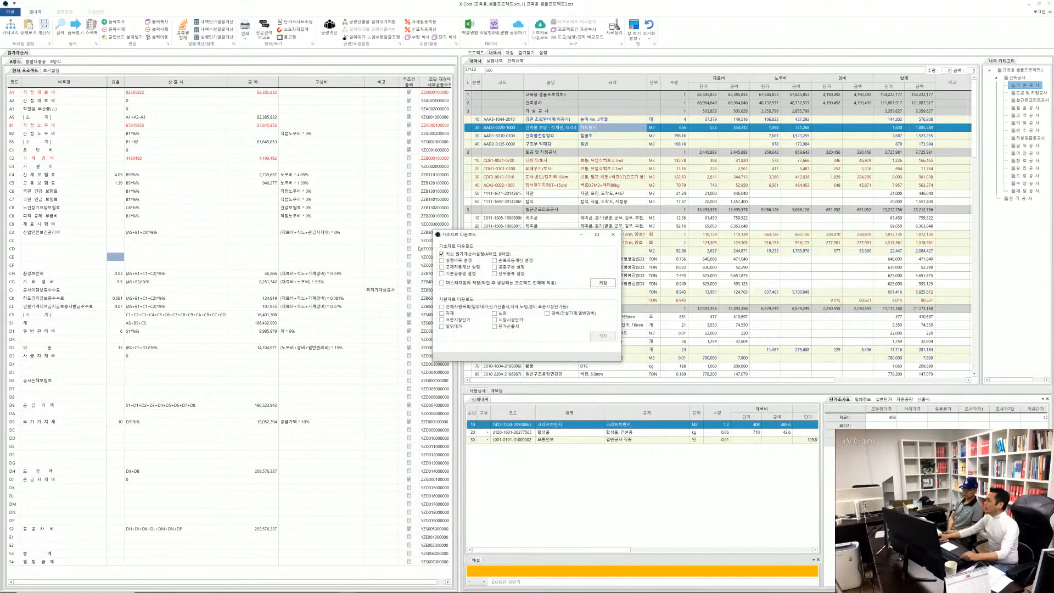
pyautogui.moveTo(479, 235); pyautogui.dragTo(275, 202)
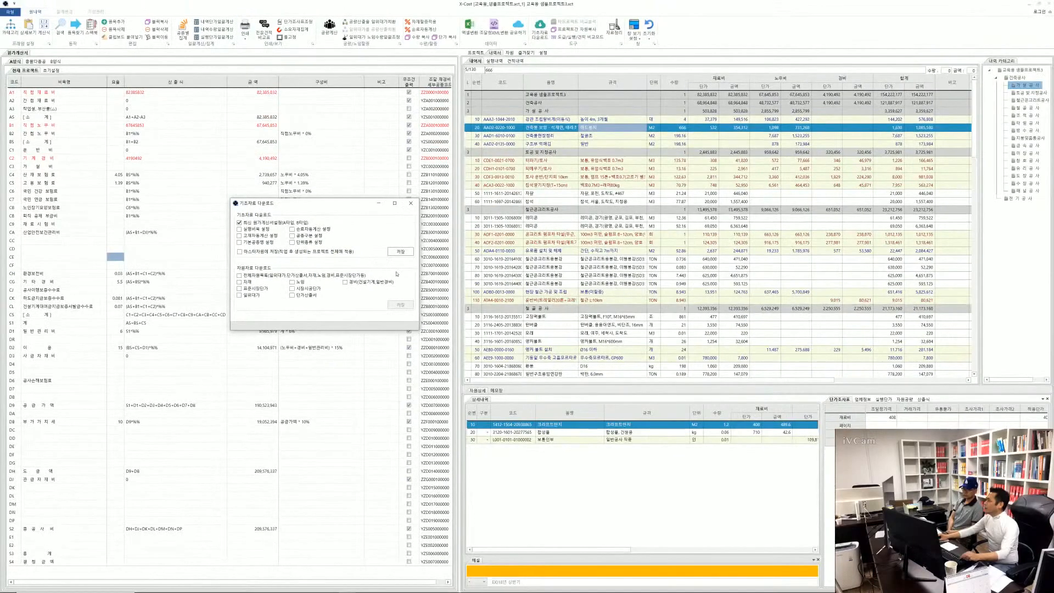
pyautogui.click(513, 269)
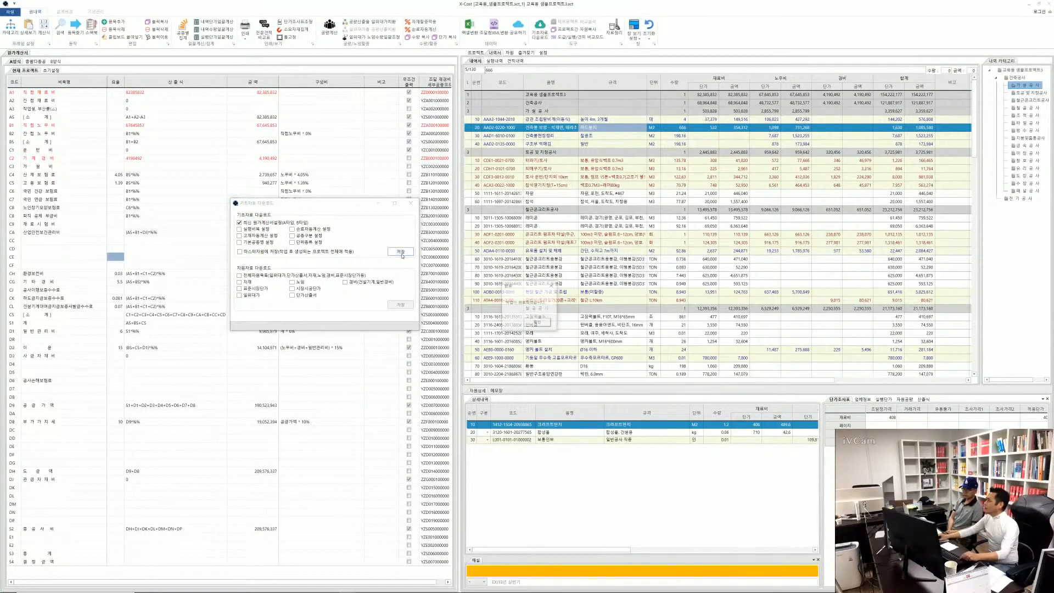
pyautogui.click(535, 323)
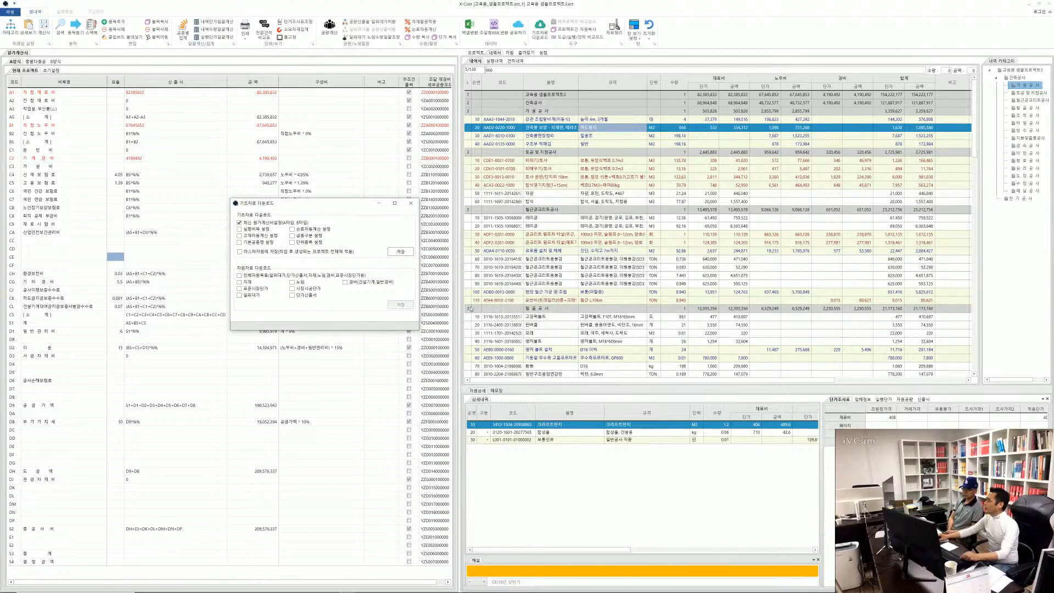
pyautogui.click(411, 202)
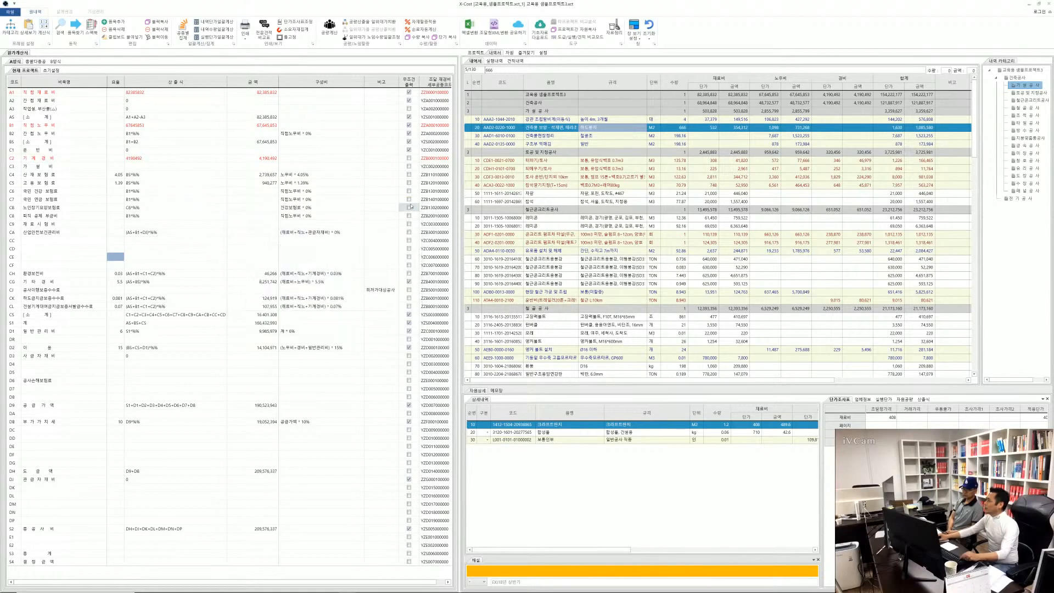
pyautogui.rightClick(199, 205)
pyautogui.click(213, 209)
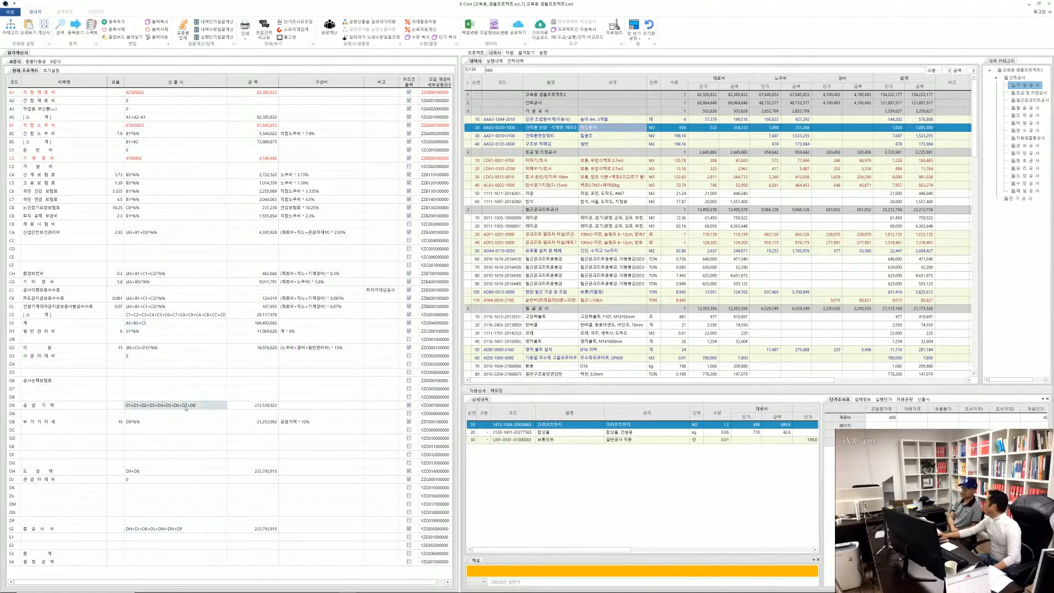
# Set the 간접노무비 rate in row B2 of the 원가계산서 to 8
pyautogui.click(116, 135)
pyautogui.write('8')
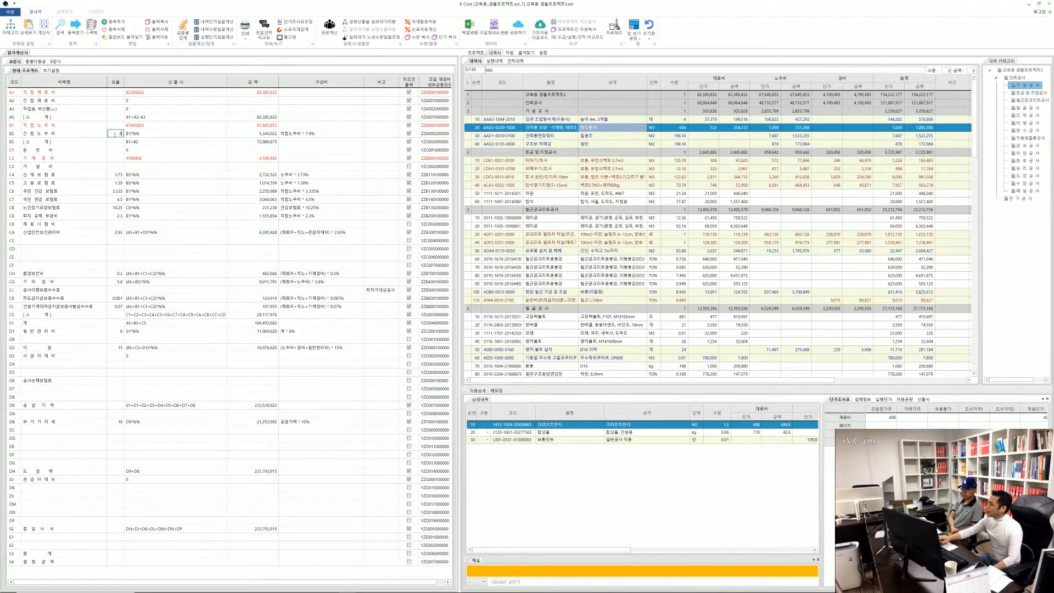
pyautogui.press('Return')
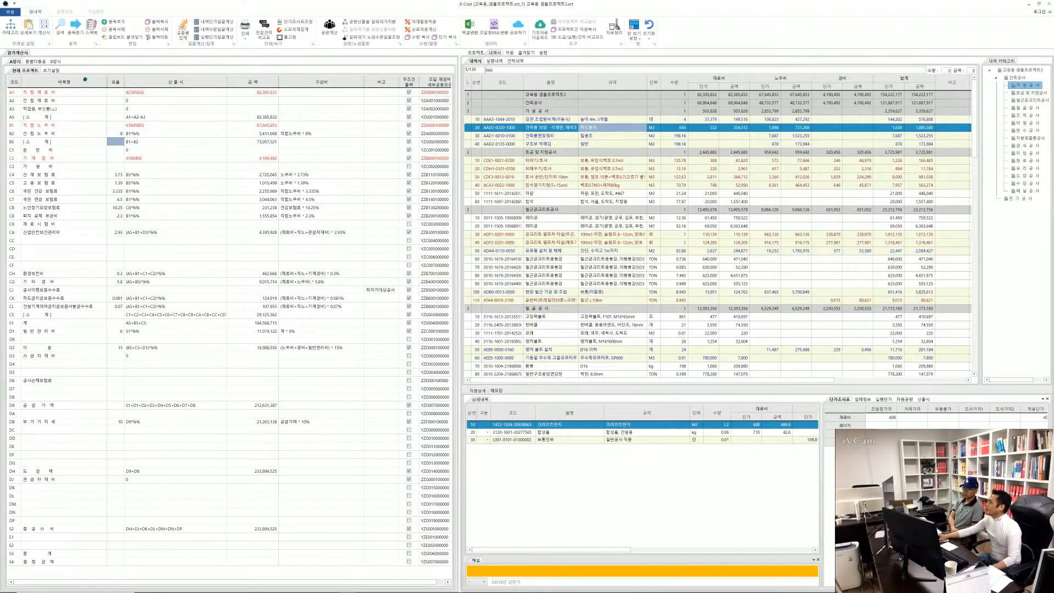
# Merge the separate 원가계산서 window back into the main window group and place it between 프로젝트 and 내역서
pyautogui.moveTo(364, 221); pyautogui.dragTo(544, 294)
pyautogui.moveTo(731, 329); pyautogui.dragTo(760, 326)
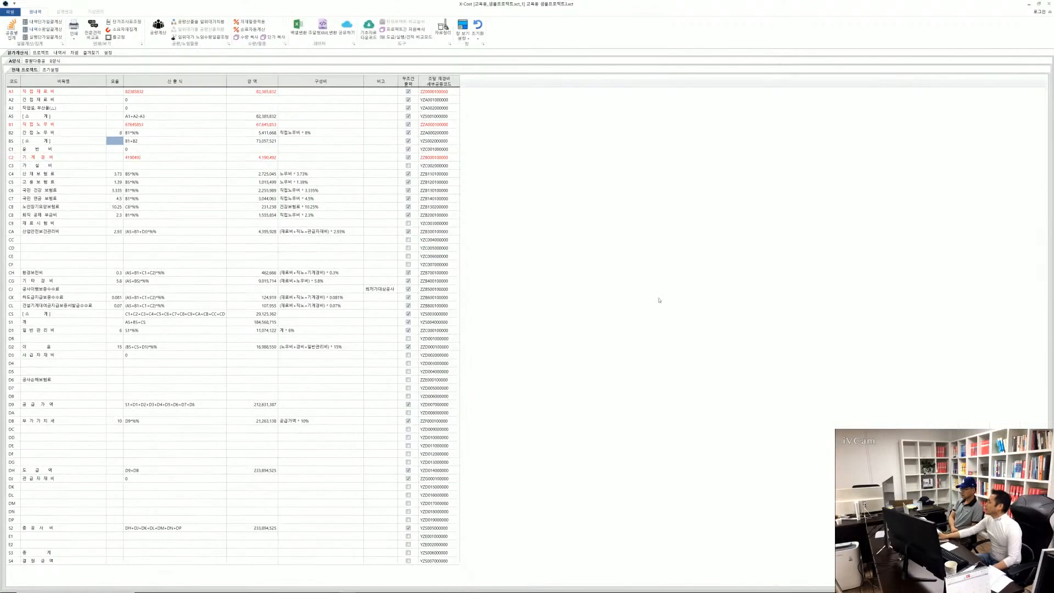
pyautogui.click(59, 53)
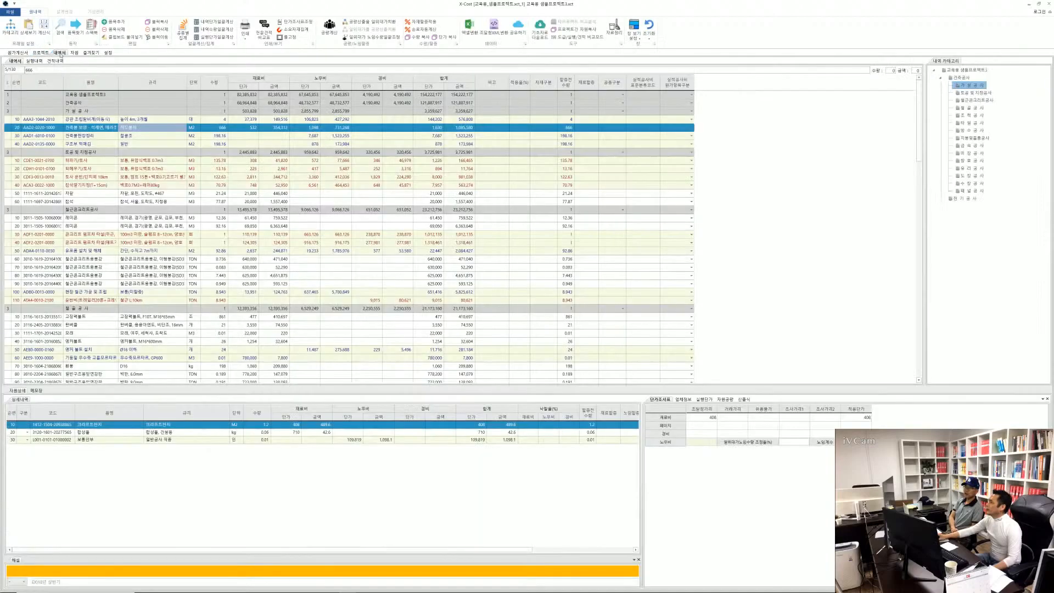
pyautogui.click(39, 53)
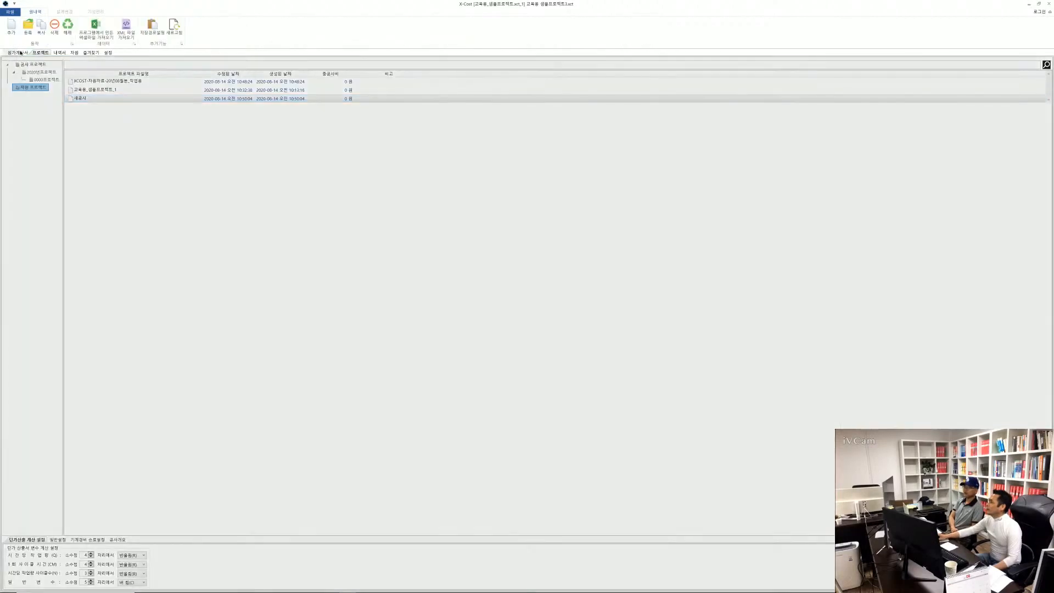
pyautogui.click(59, 53)
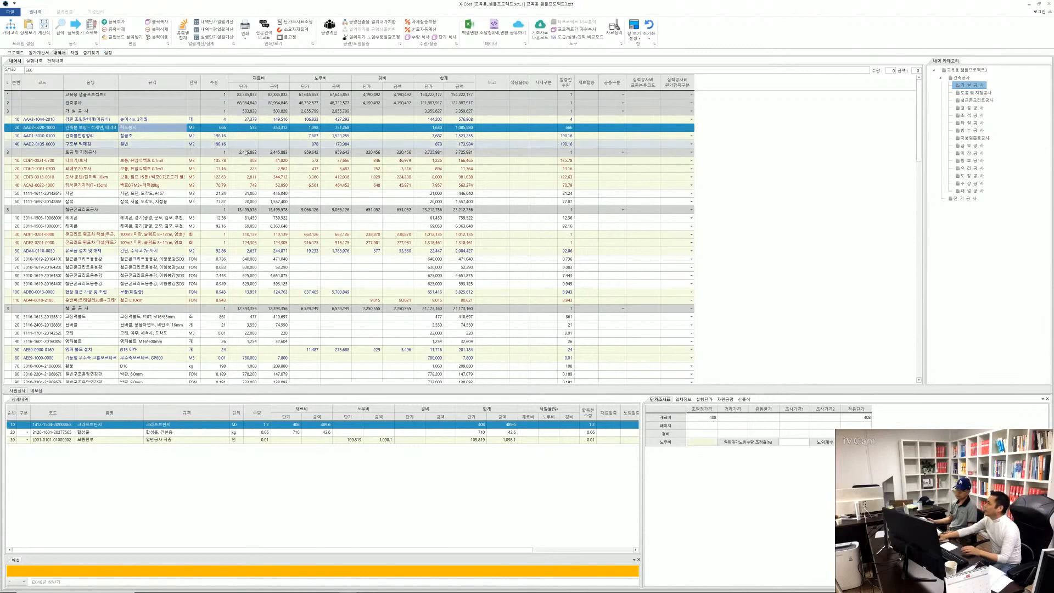
# Show the 공종구분 settings and dock the 설정 window beside the 원가계산서, widening the settings side
pyautogui.click(107, 53)
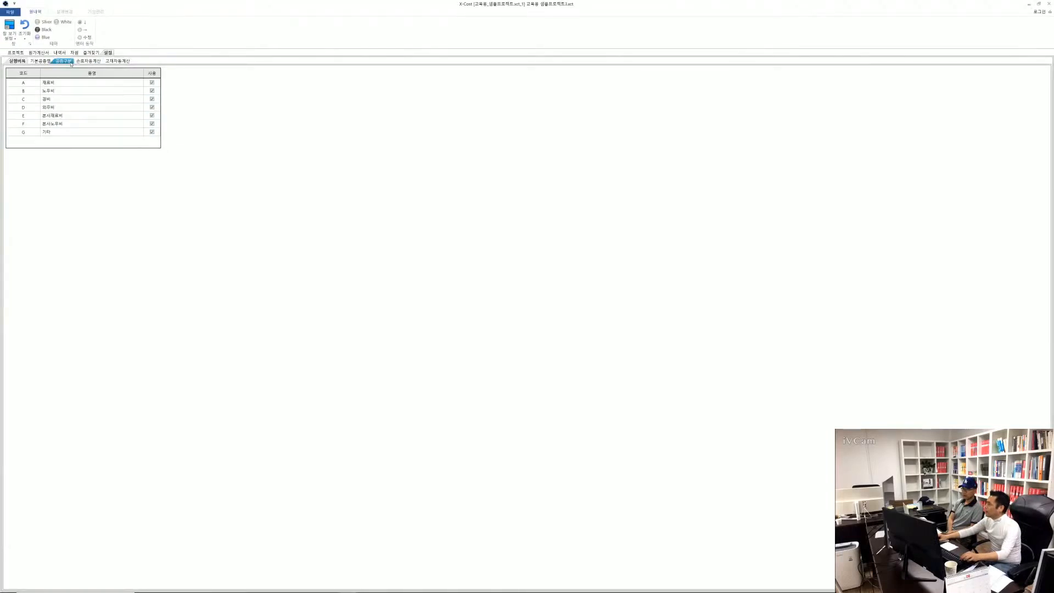
pyautogui.click(63, 61)
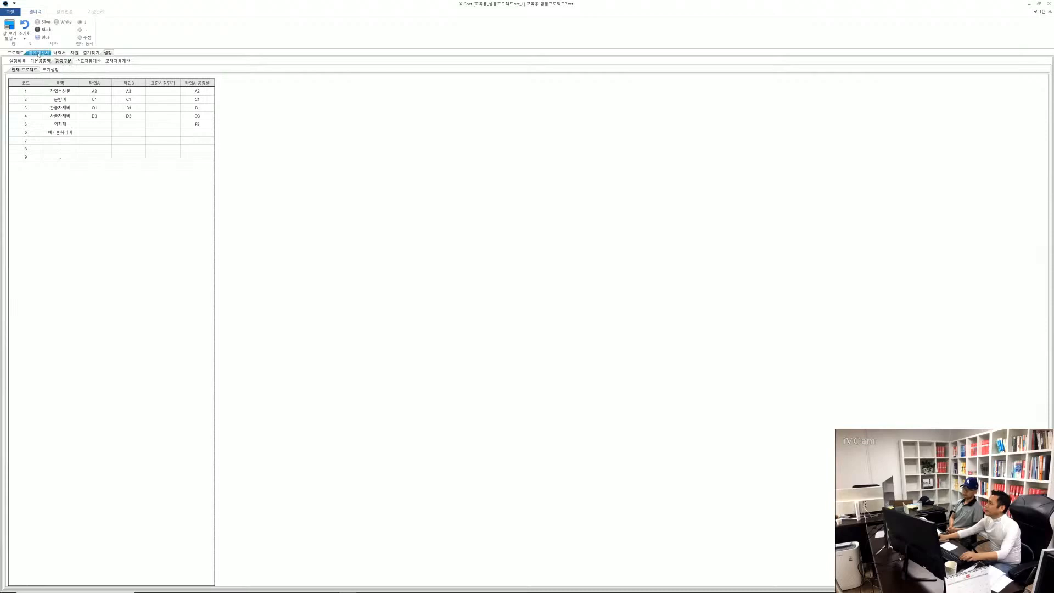
pyautogui.click(39, 52)
pyautogui.click(107, 52)
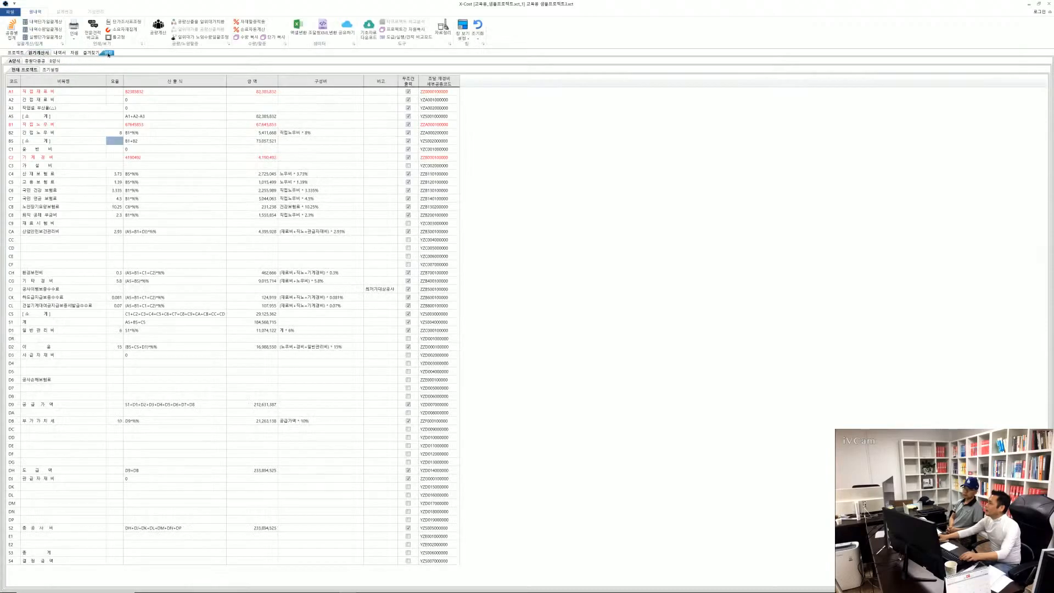
pyautogui.moveTo(467, 261); pyautogui.dragTo(542, 325)
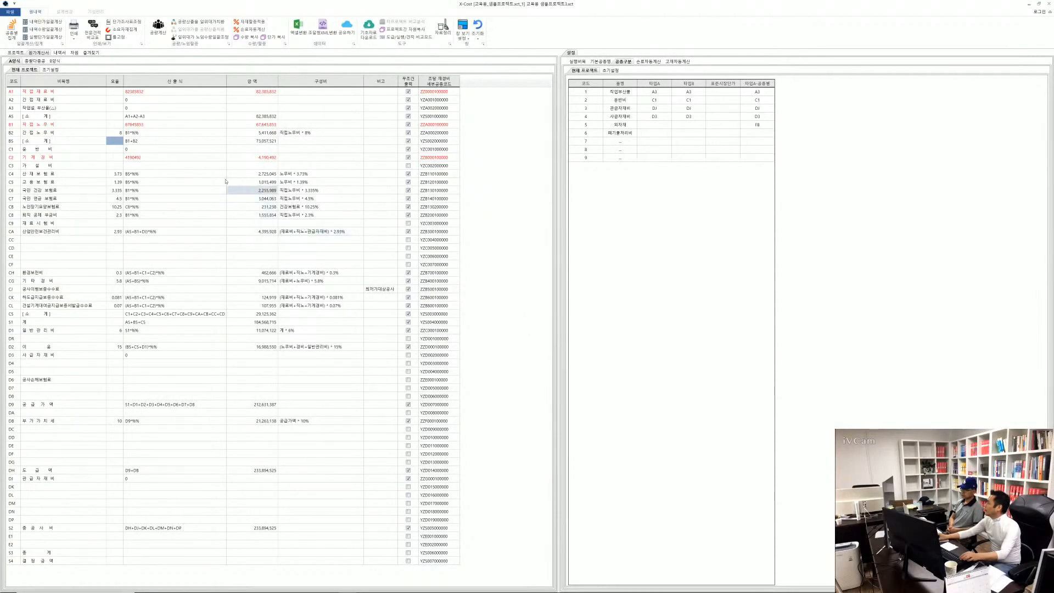
pyautogui.click(220, 140)
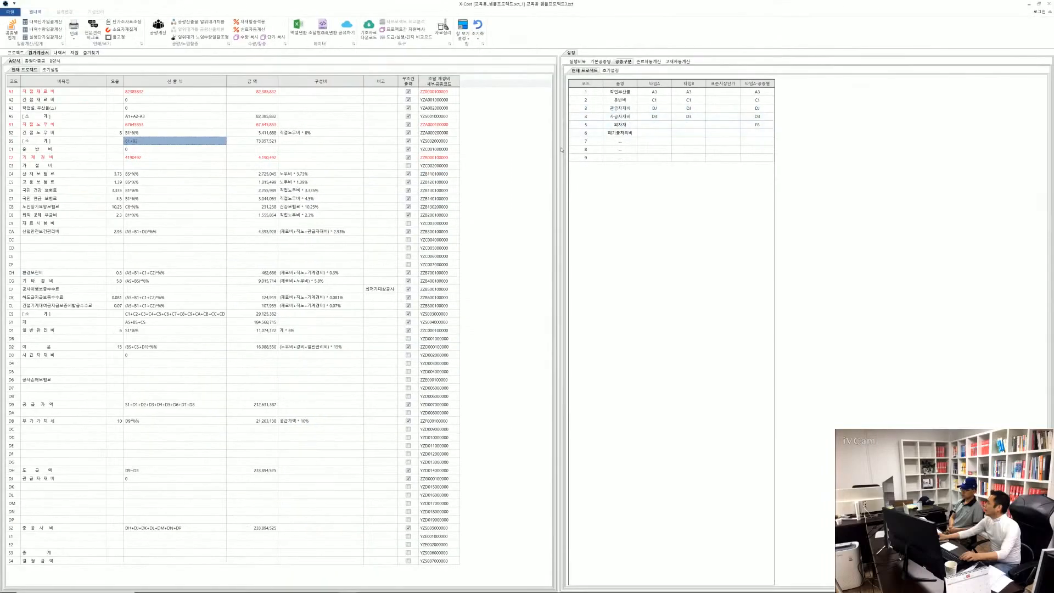
pyautogui.moveTo(559, 148); pyautogui.dragTo(365, 149)
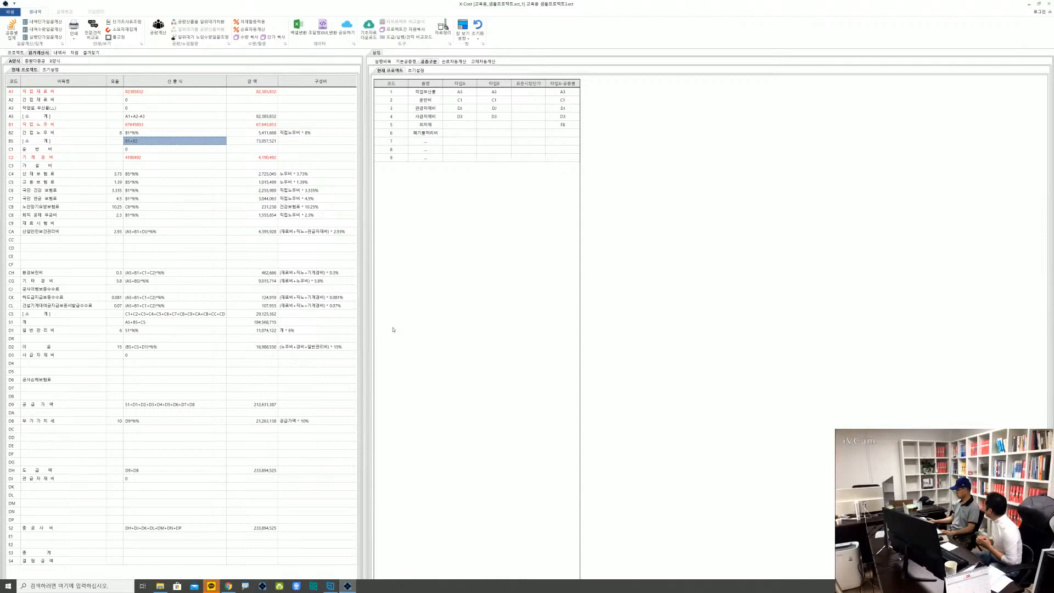
# Set the 타입A code of 외자재 (code 5) to D7 in the 공종구분 table
pyautogui.click(458, 131)
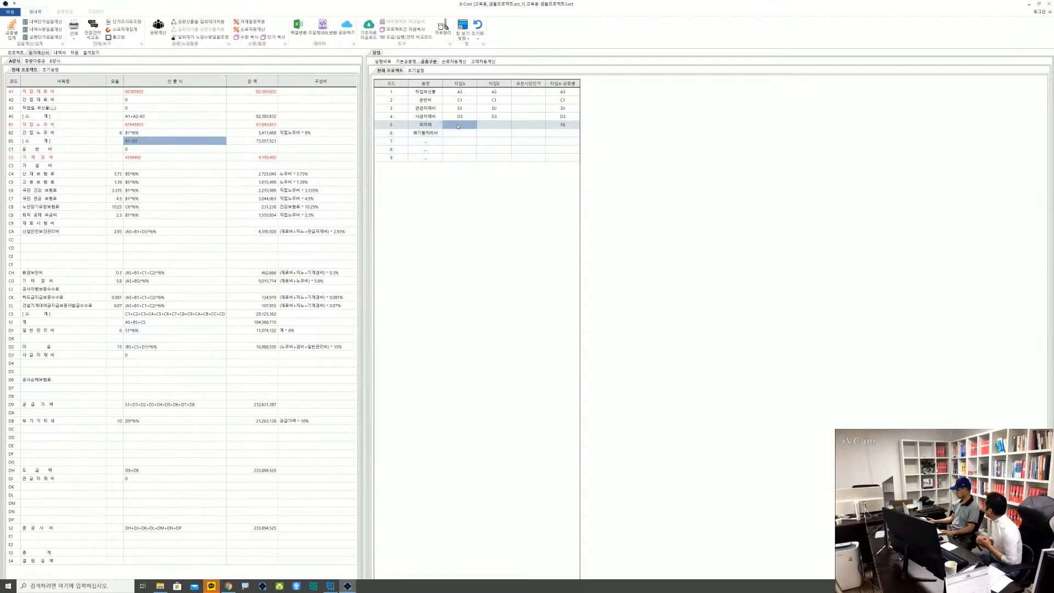
pyautogui.click(458, 126)
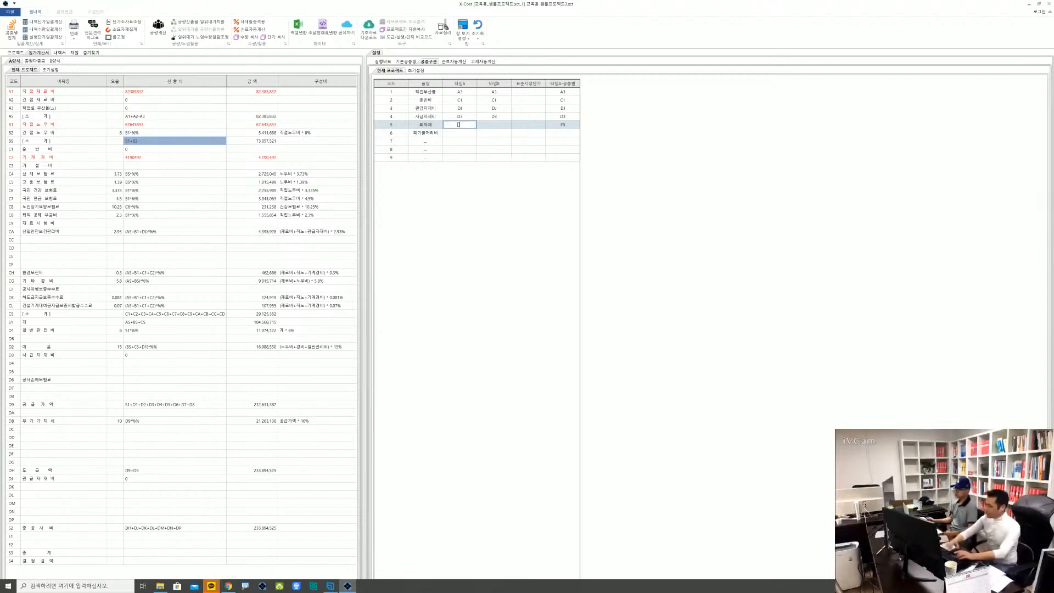
pyautogui.write('d7')
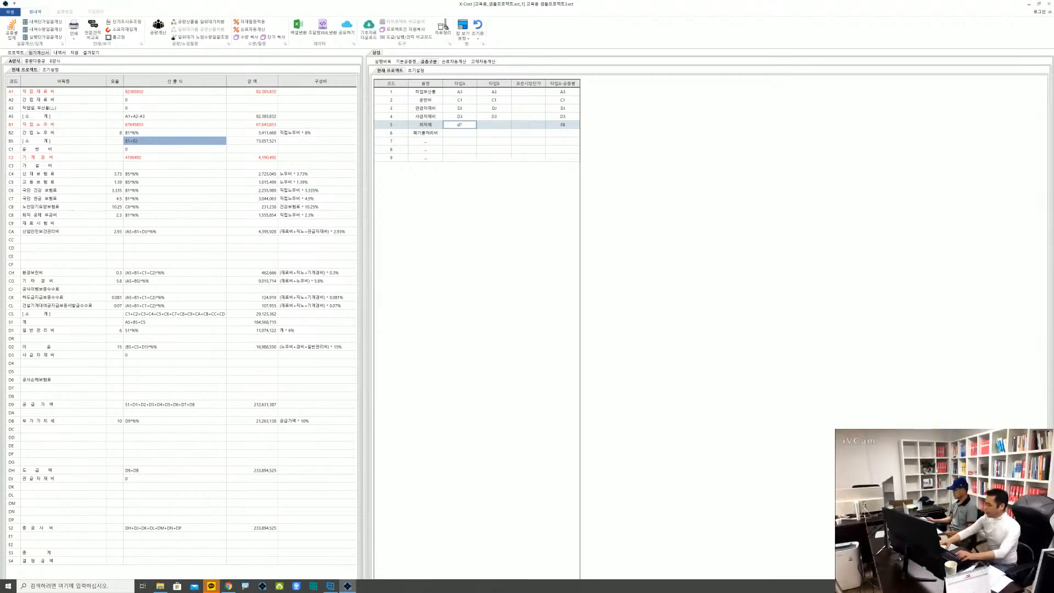
pyautogui.press('BackSpace')
pyautogui.press('BackSpace')
pyautogui.write('D7')
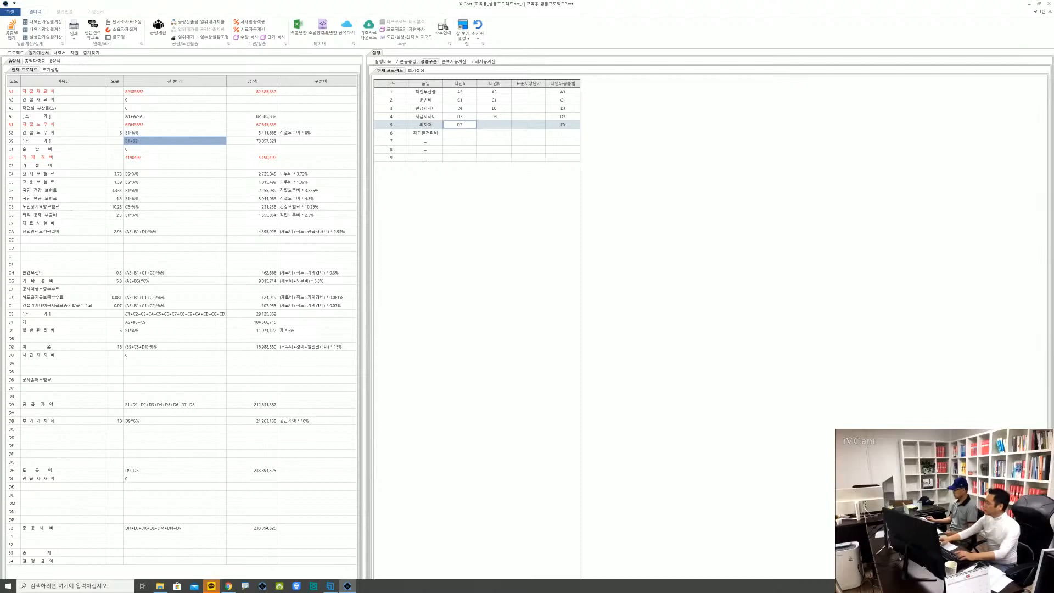
pyautogui.press('Return')
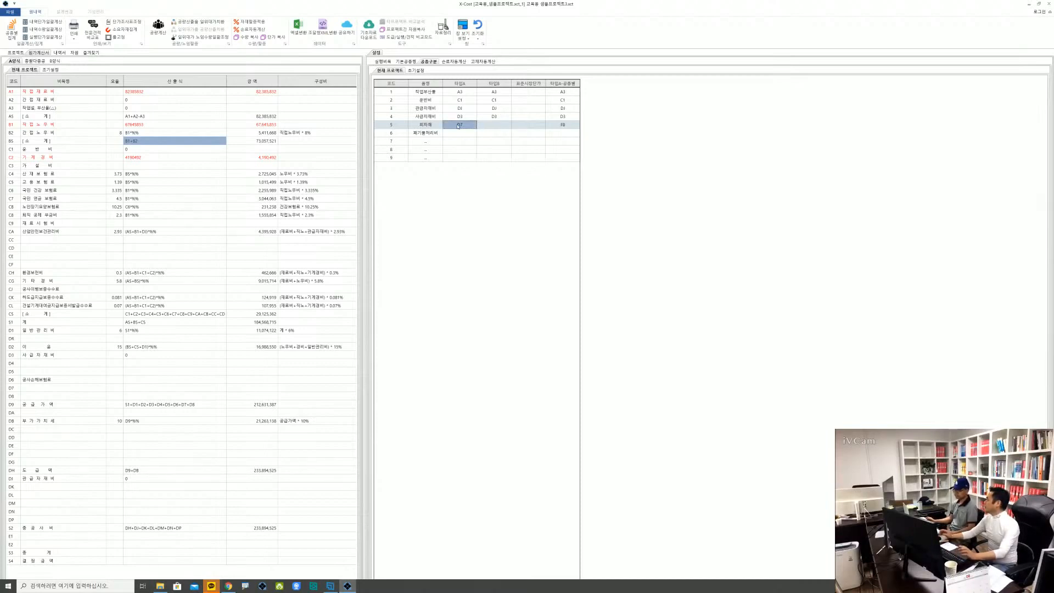
pyautogui.click(459, 125)
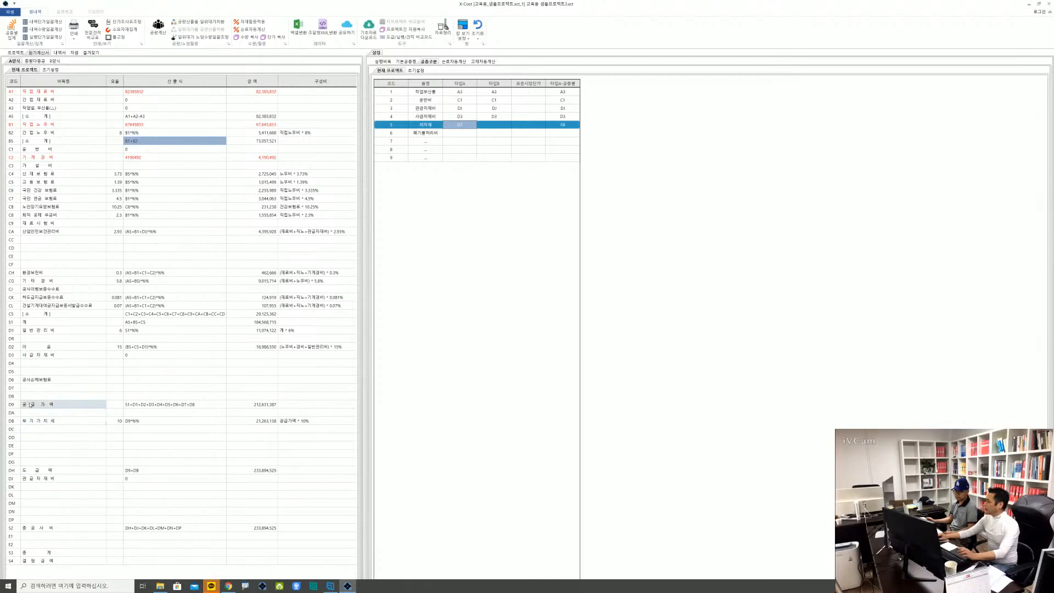
# Set the 타입A code of 폐기물처리비 (code 6) to D8 in the 공종구분 table
pyautogui.click(461, 133)
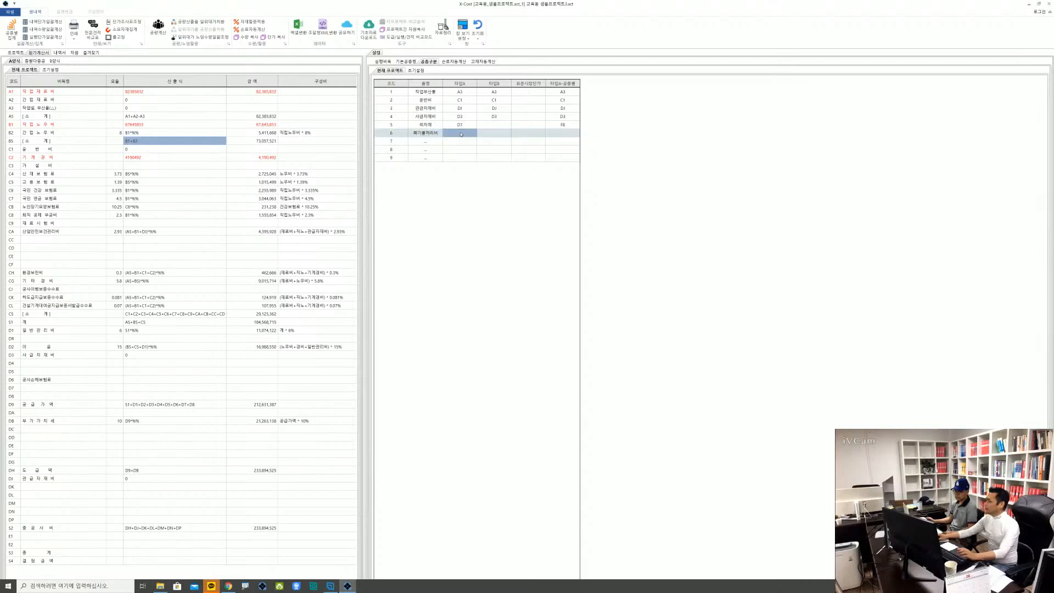
pyautogui.write('D8')
pyautogui.press('Return')
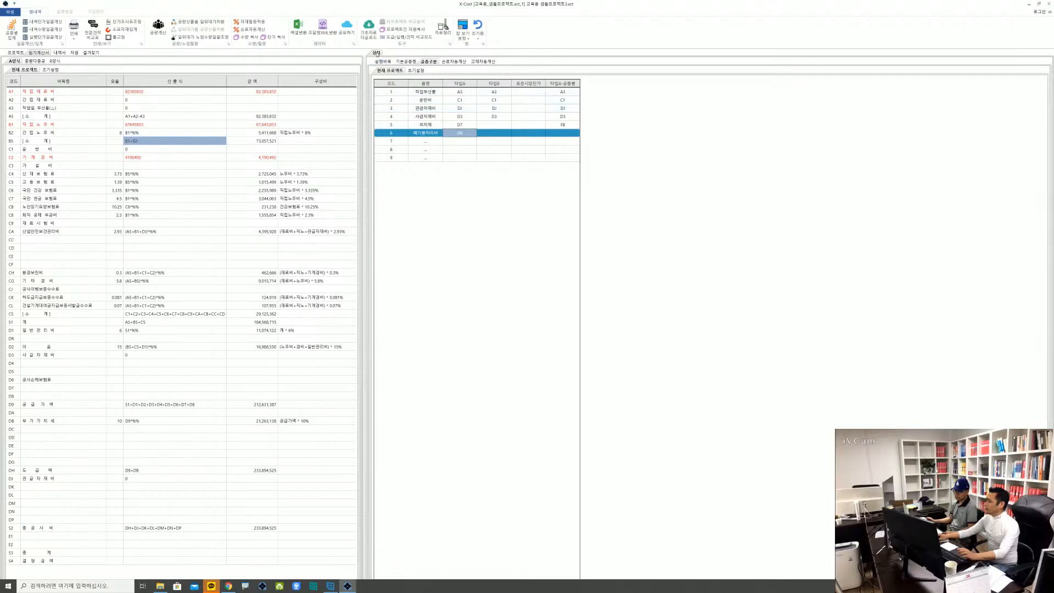
# Merge the docked 설정 window back into the main window group and place it between 자원 and 즐겨찾기
pyautogui.moveTo(374, 66); pyautogui.dragTo(275, 161)
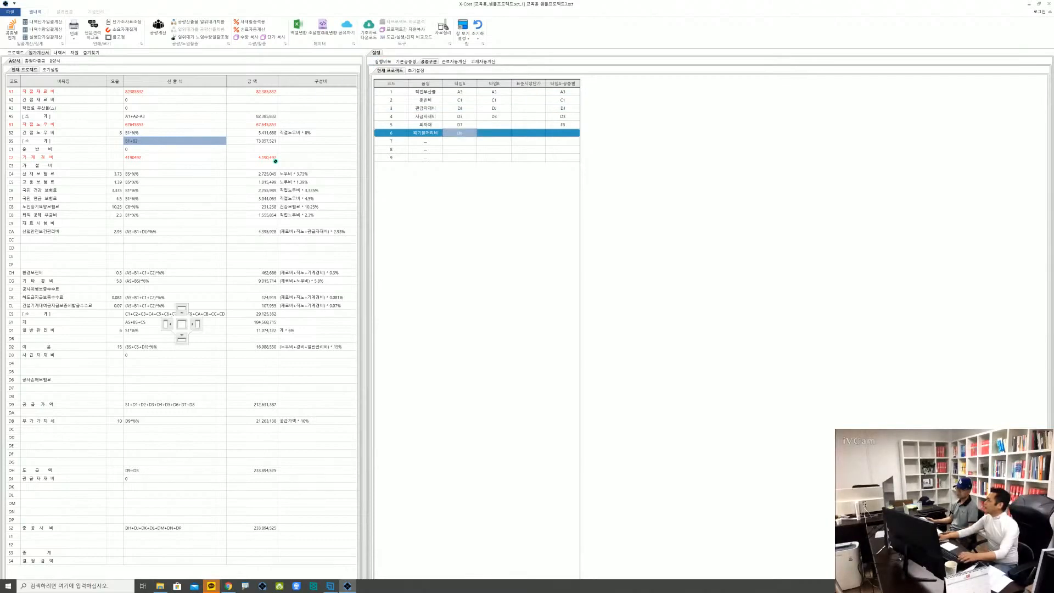
pyautogui.moveTo(198, 303); pyautogui.dragTo(182, 324)
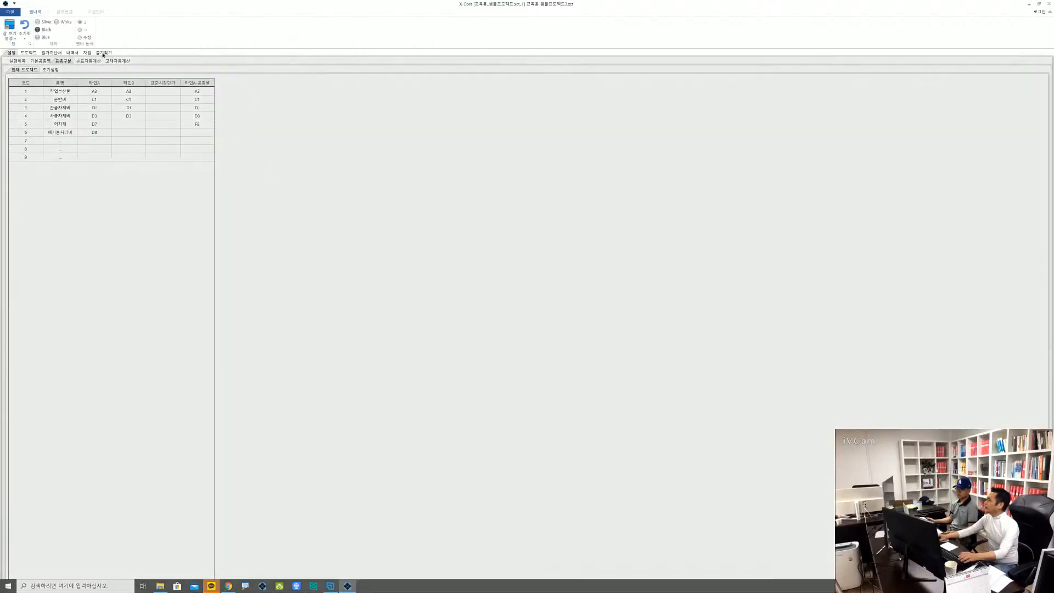
pyautogui.moveTo(112, 54); pyautogui.dragTo(112, 54)
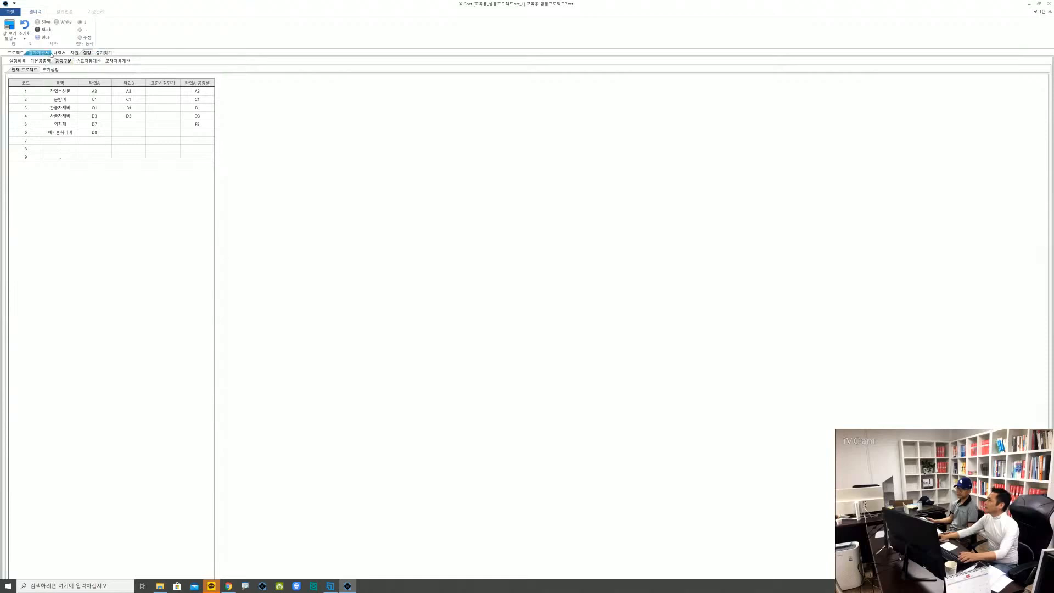
# In the 내역서, set the 공종구분 of 토공 및 지정공사 to 관급자재비
pyautogui.click(60, 53)
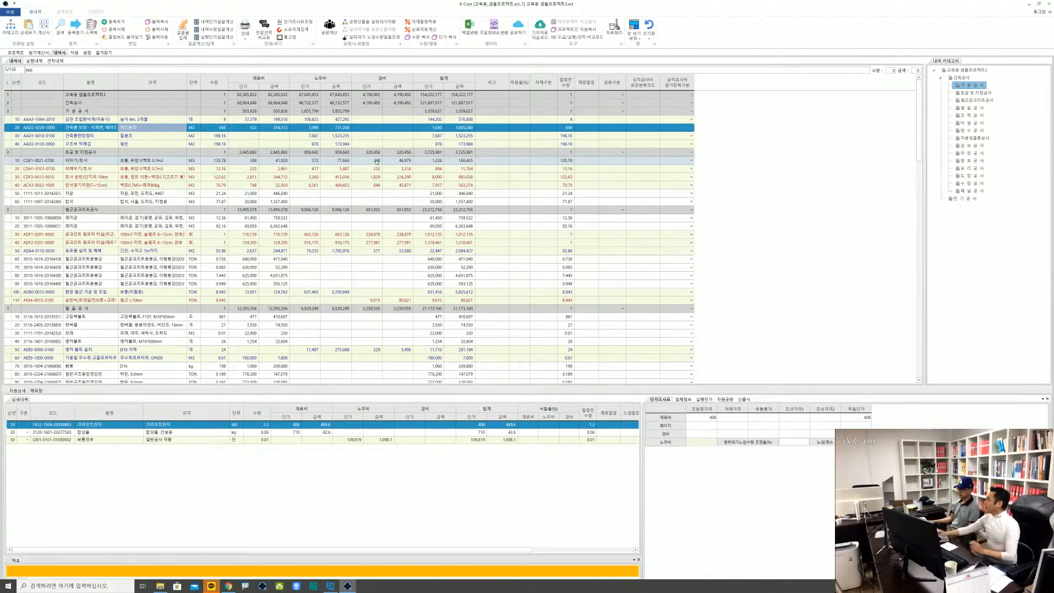
pyautogui.keyDown('ctrl'); pyautogui.click(626, 119); pyautogui.keyUp('ctrl')
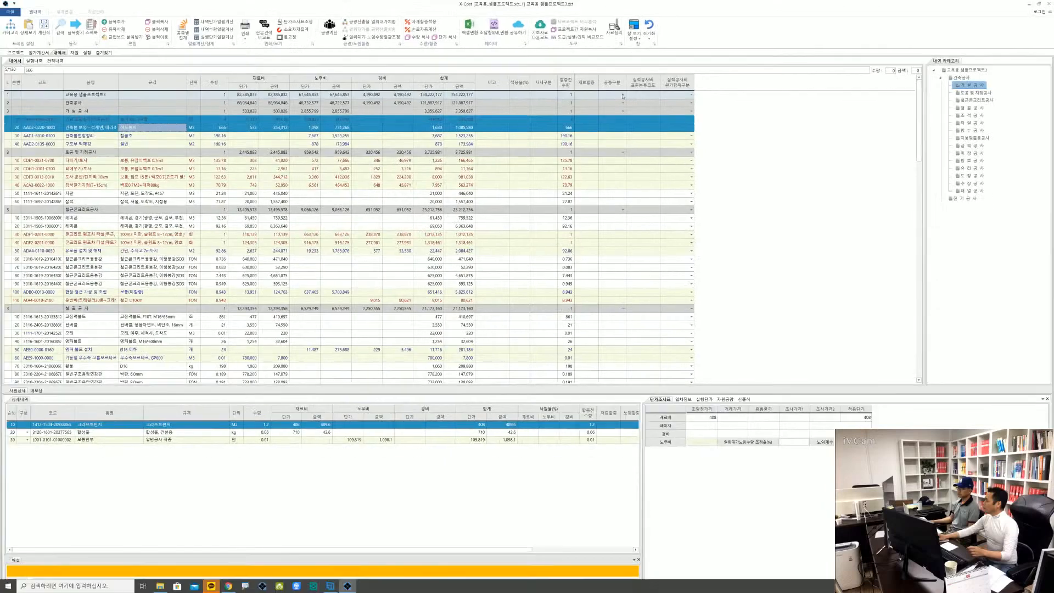
pyautogui.click(623, 153)
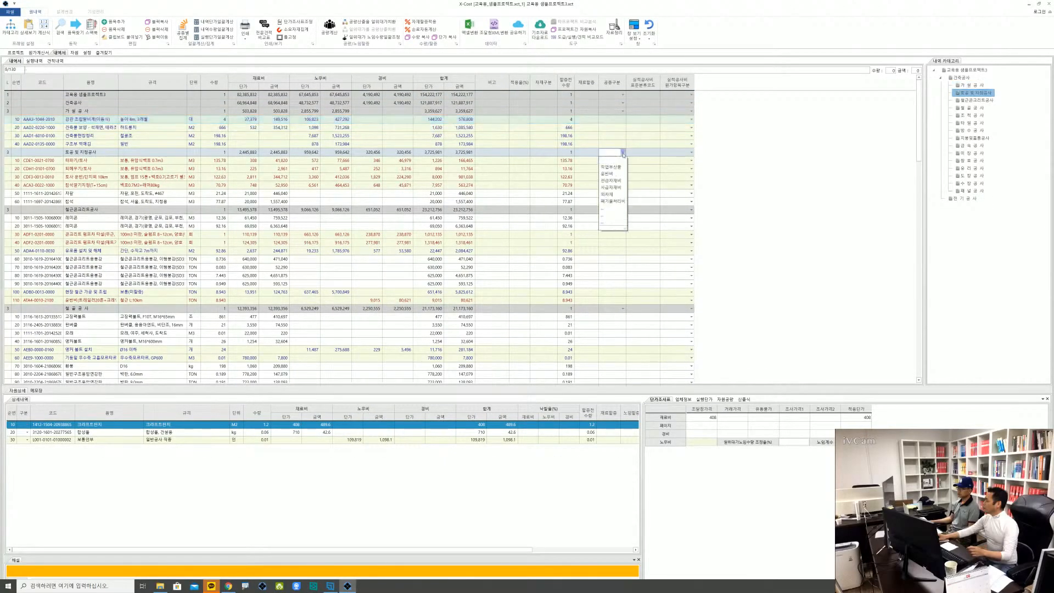
pyautogui.click(616, 181)
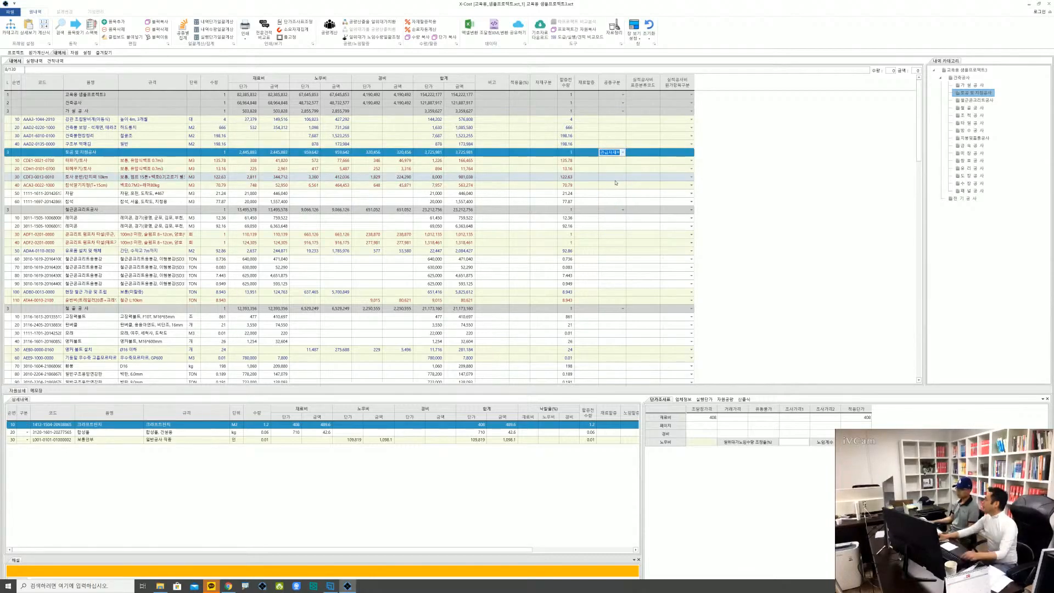
pyautogui.click(519, 167)
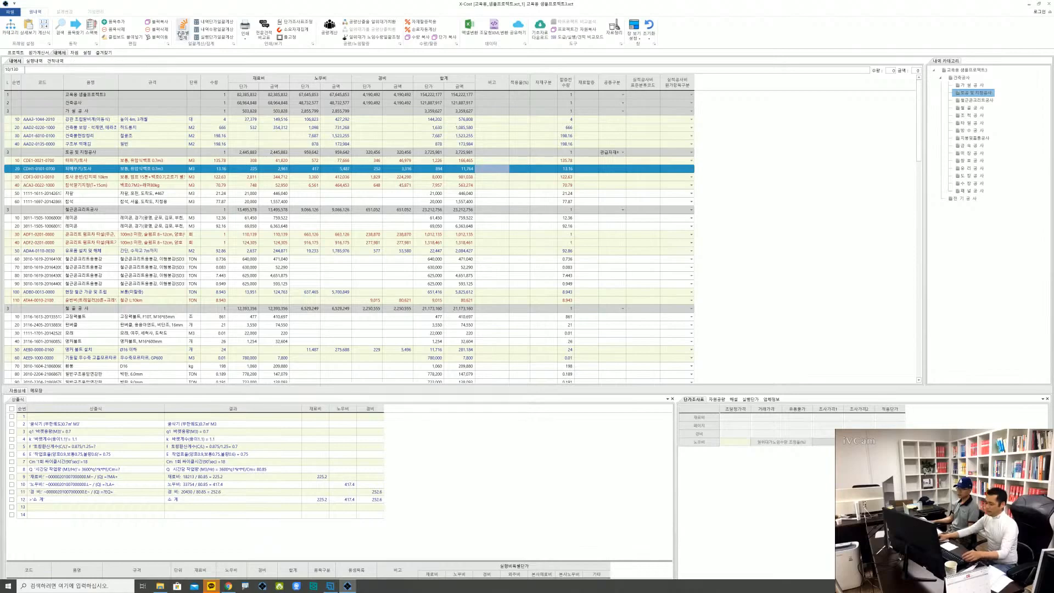
# Run the 공종별 집계 for the 내역서 and recalculate the 원가계산서 with the new totals
pyautogui.click(181, 31)
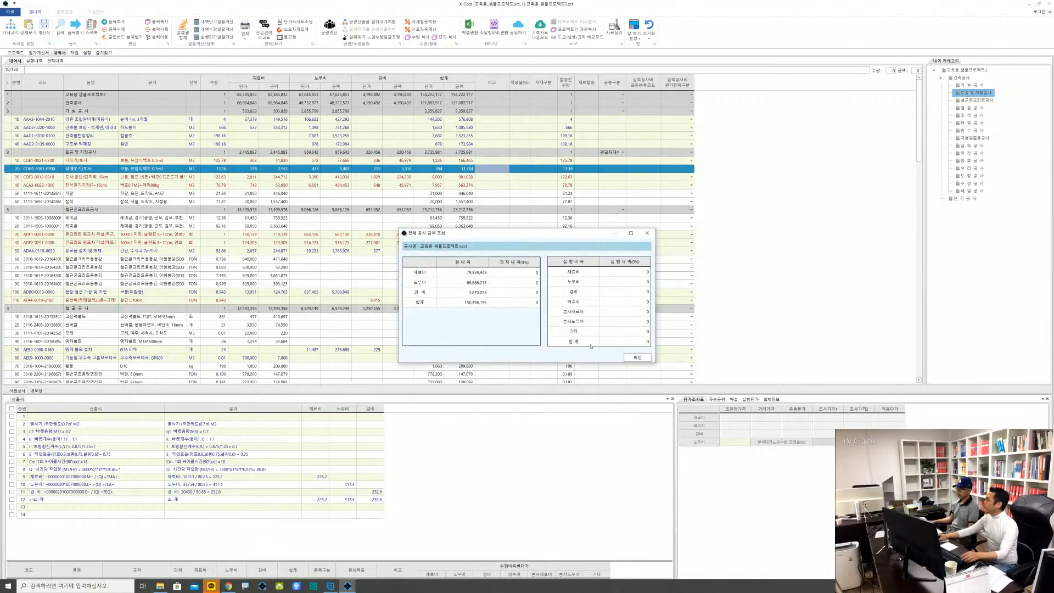
pyautogui.click(637, 357)
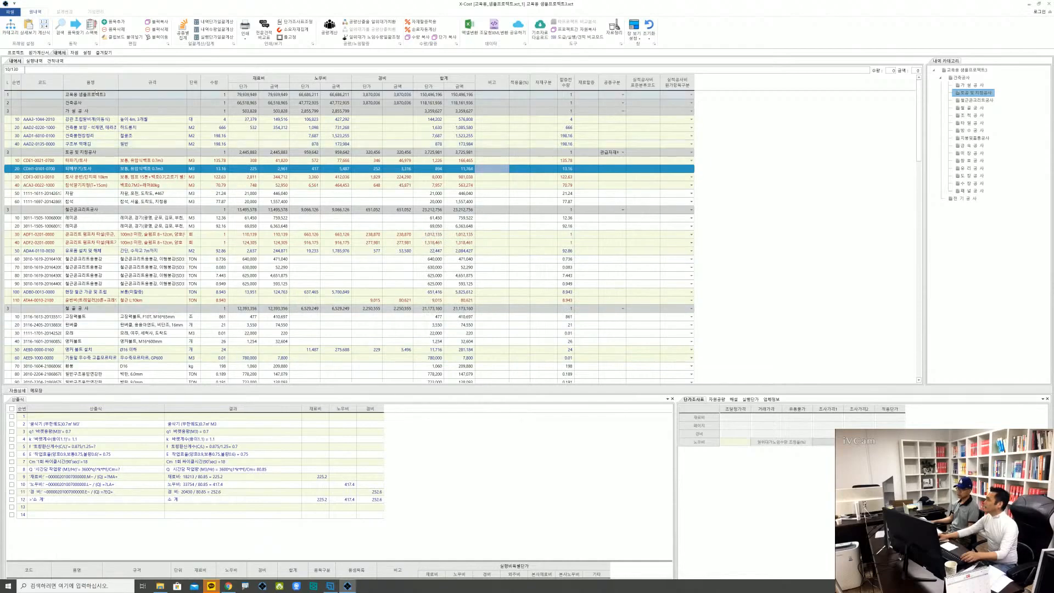
pyautogui.click(38, 52)
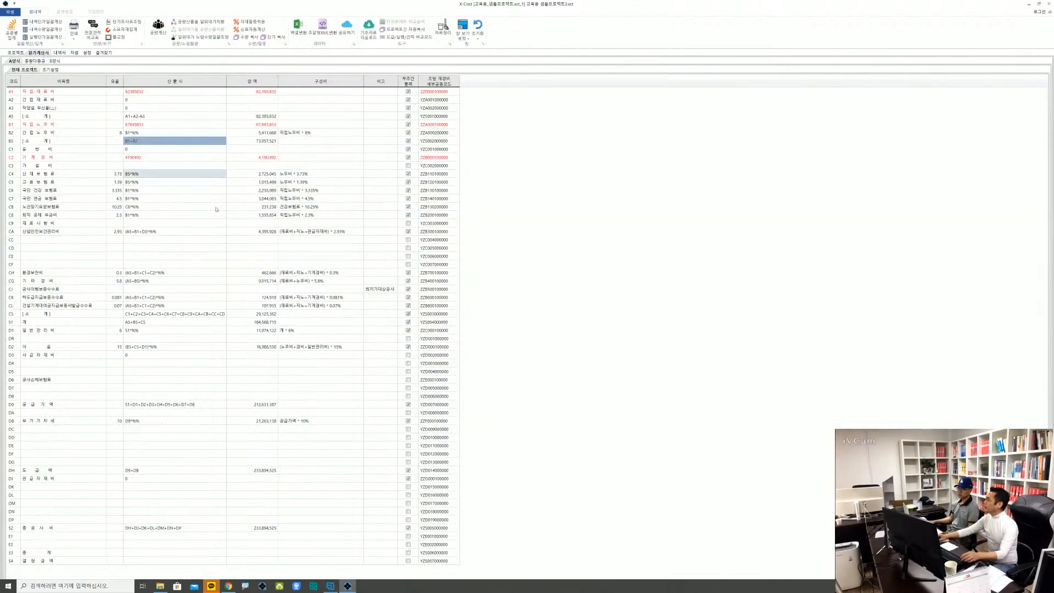
pyautogui.rightClick(194, 271)
pyautogui.click(217, 276)
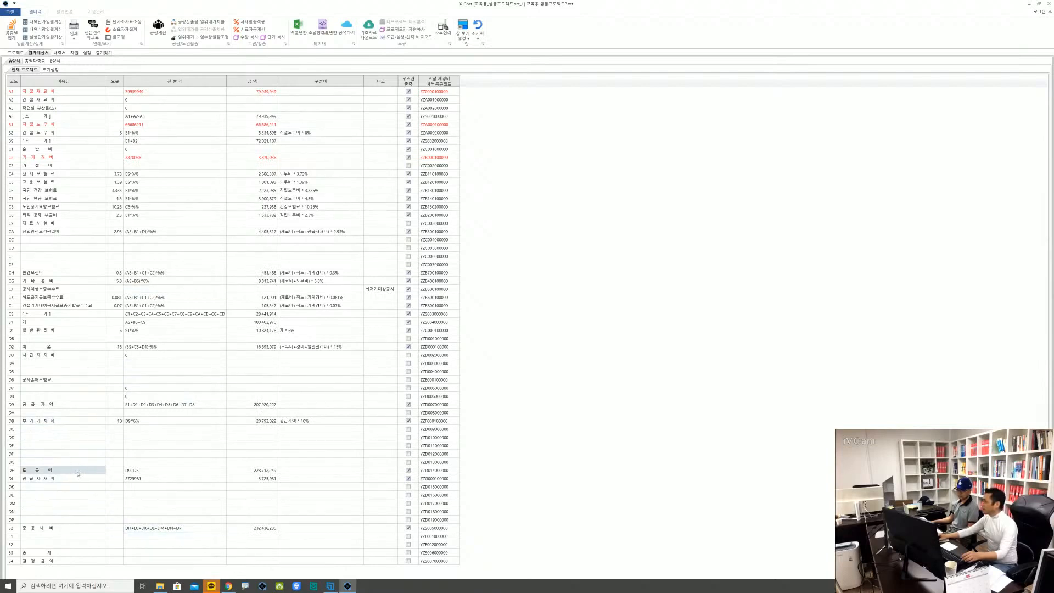
pyautogui.click(138, 487)
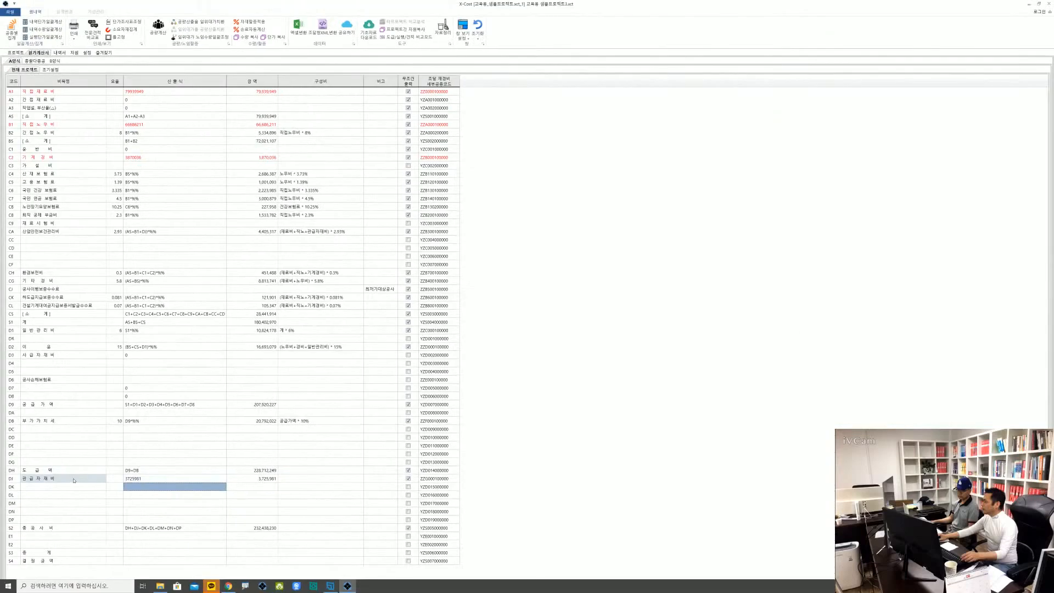
# Dock the 원가계산서 window beside the 내역서 and narrow it to give the 내역서 more width
pyautogui.click(62, 53)
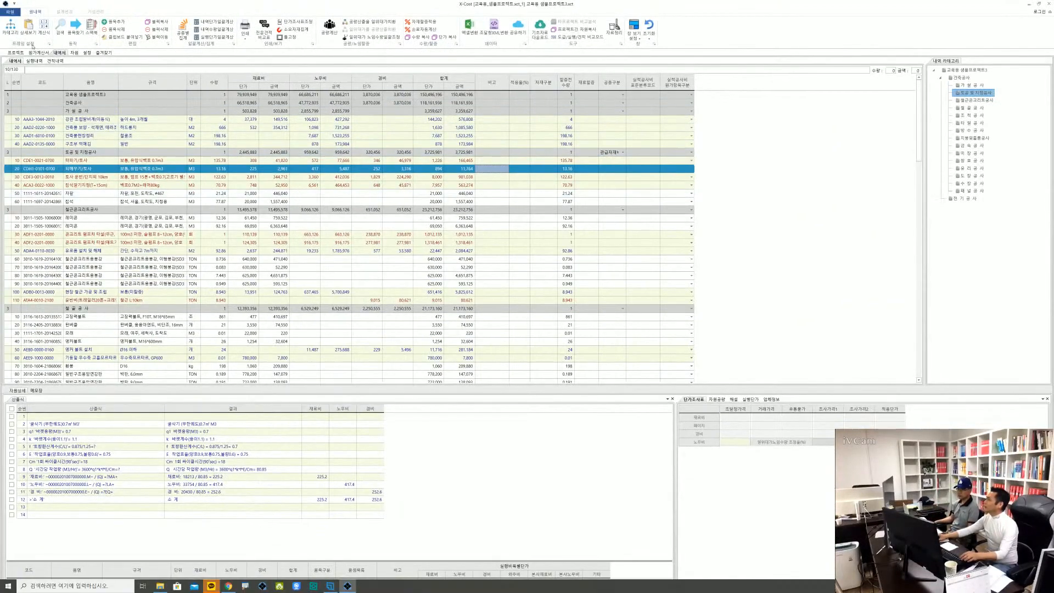
pyautogui.moveTo(39, 54)
pyautogui.mouseDown()
pyautogui.moveTo(315, 353)
pyautogui.moveTo(520, 323)
pyautogui.moveTo(509, 329)
pyautogui.mouseUp()
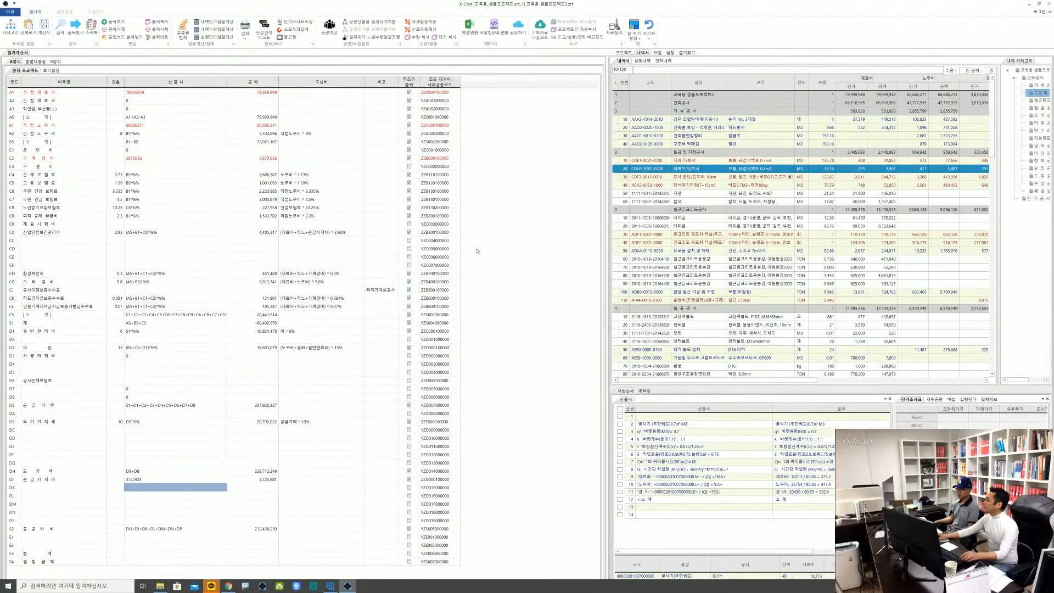
pyautogui.moveTo(608, 265); pyautogui.dragTo(285, 270)
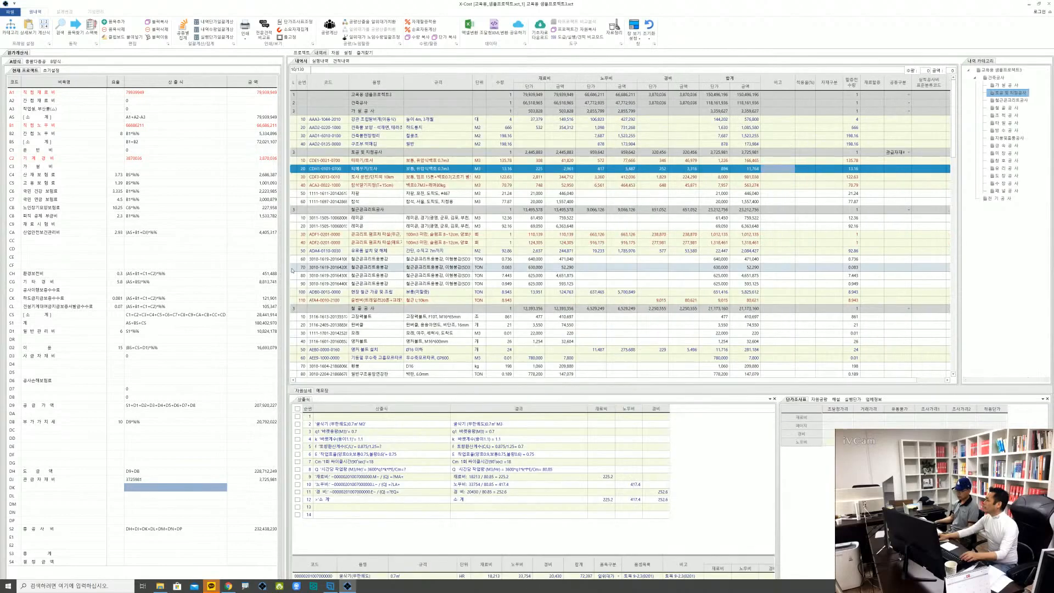
# Set the 공종구분 of 철근콘크리트공사 to 외자재 in the 내역서
pyautogui.scroll(-1, 397, 292)
pyautogui.scroll(-1, 397, 293)
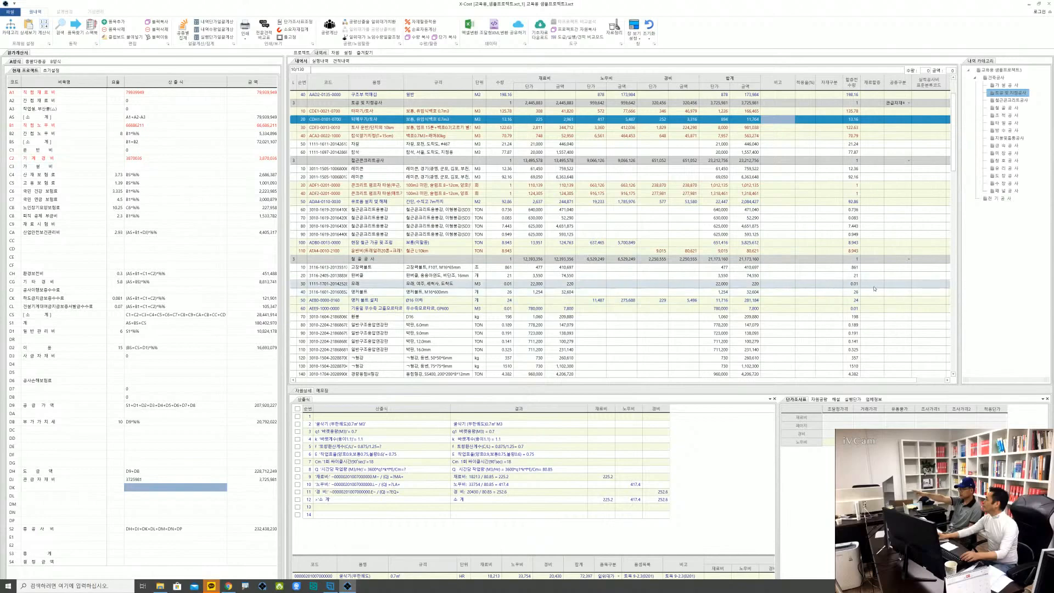
pyautogui.scroll(2, 599, 233)
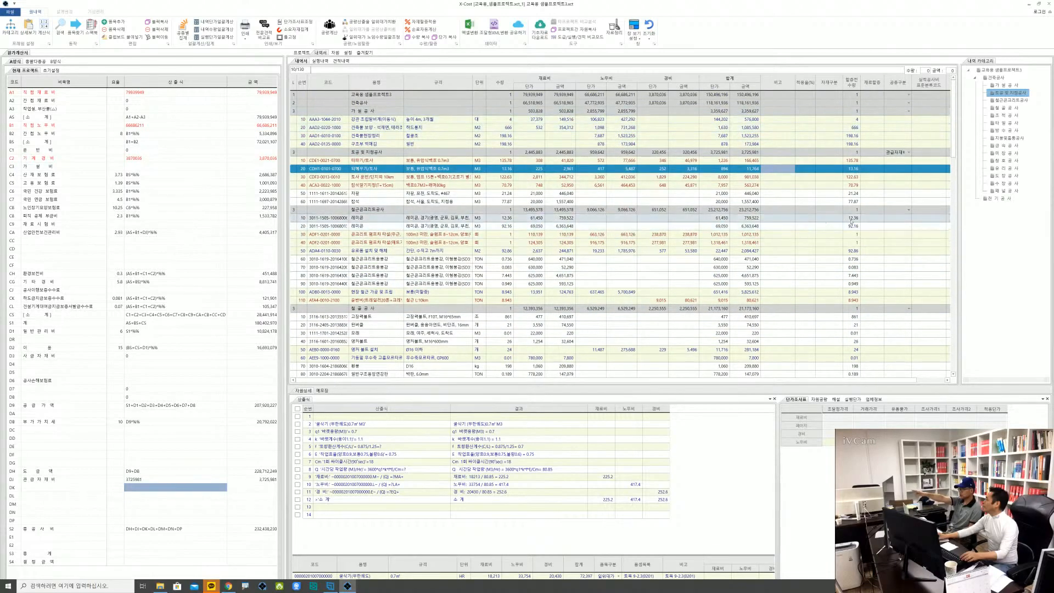
pyautogui.click(909, 210)
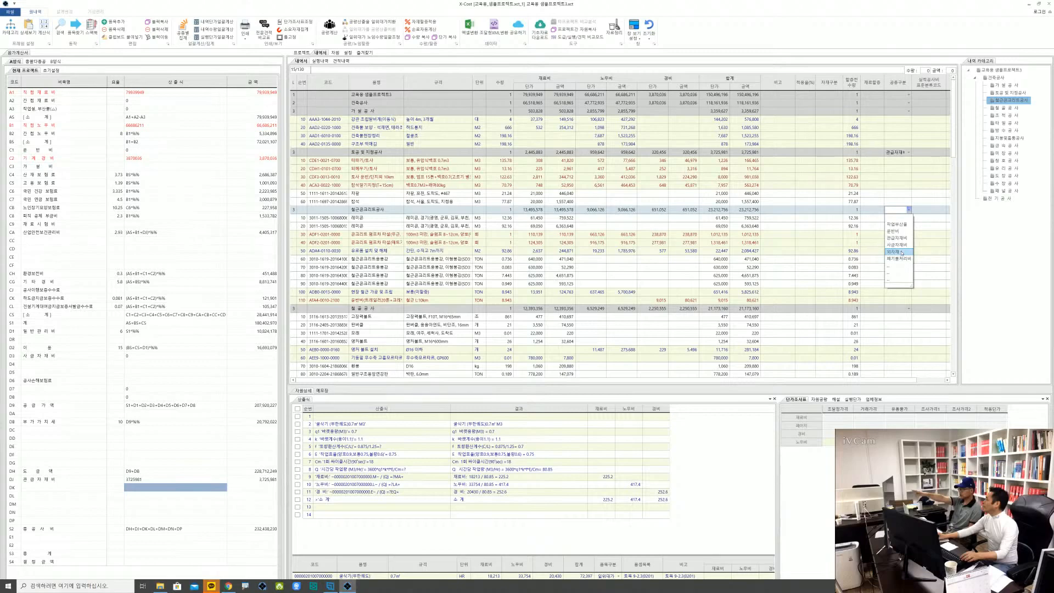
pyautogui.click(901, 252)
pyautogui.click(868, 259)
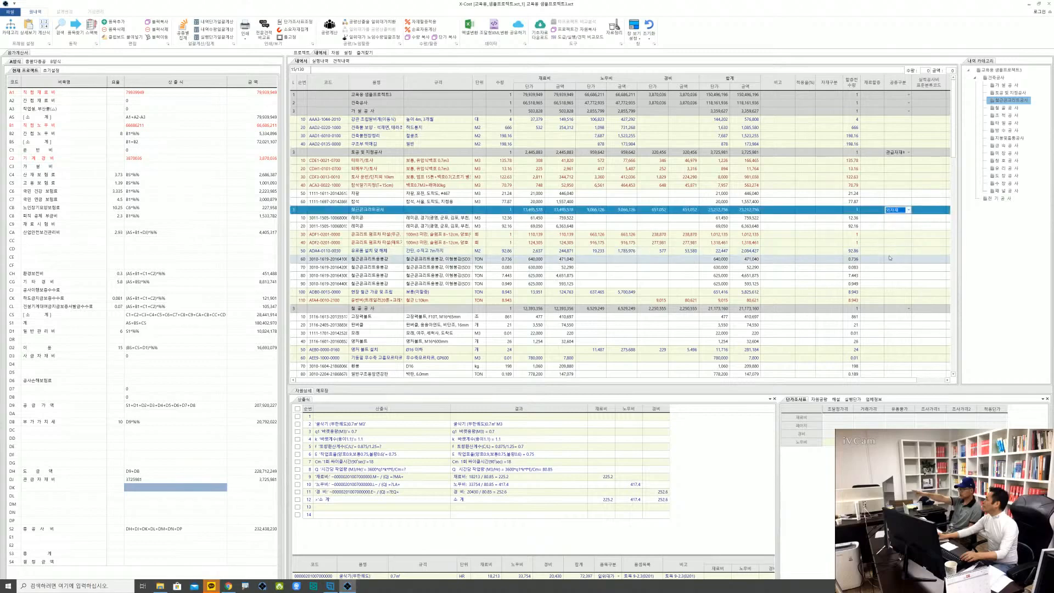
pyautogui.click(754, 258)
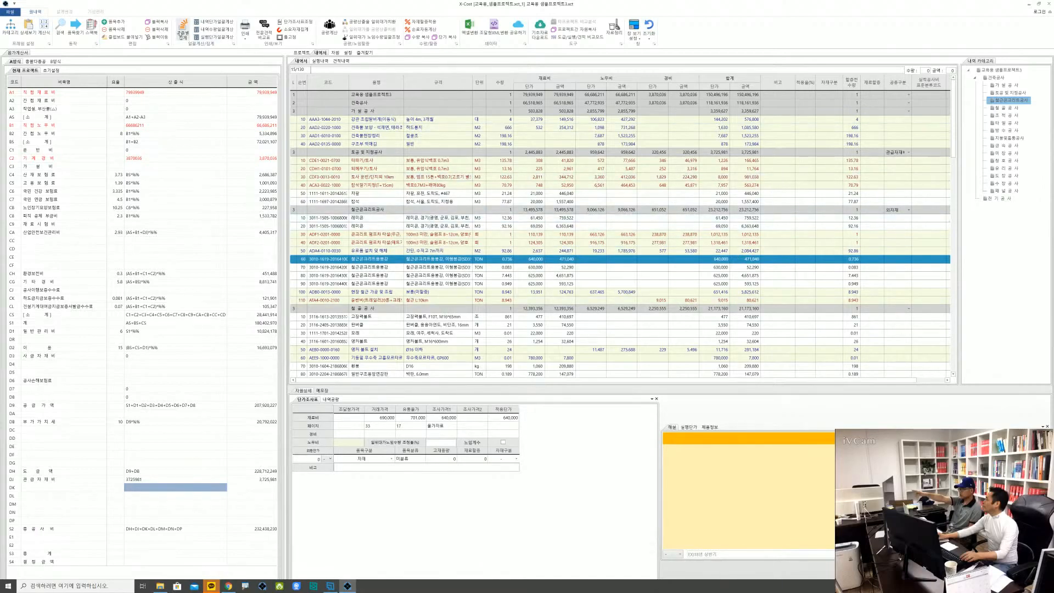
# Rerun the 공종별 집계 and recalculate the docked 원가계산서 to bring in the 외자재 amount
pyautogui.click(183, 30)
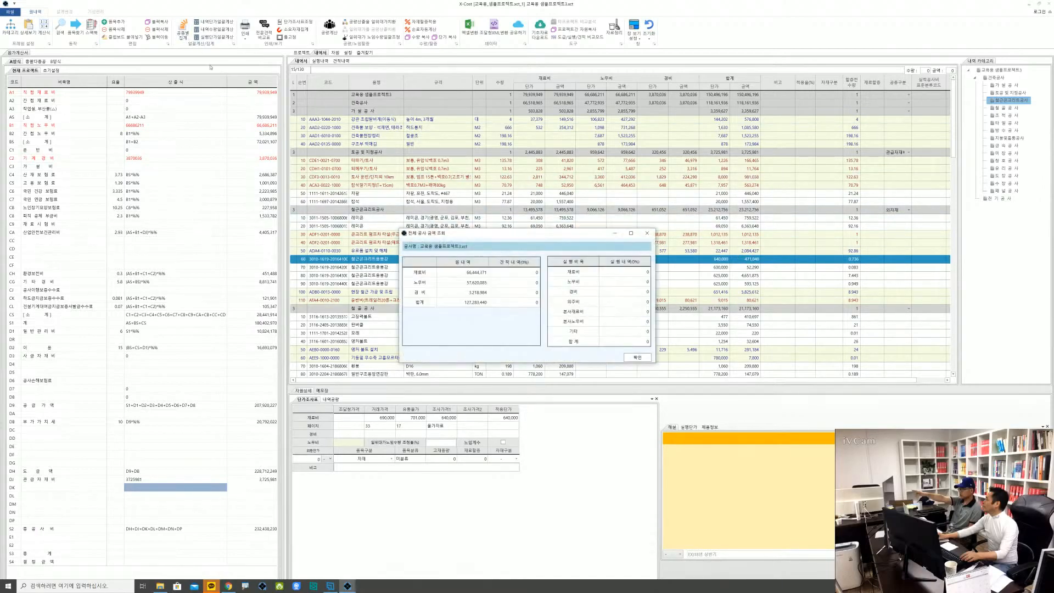
pyautogui.click(638, 357)
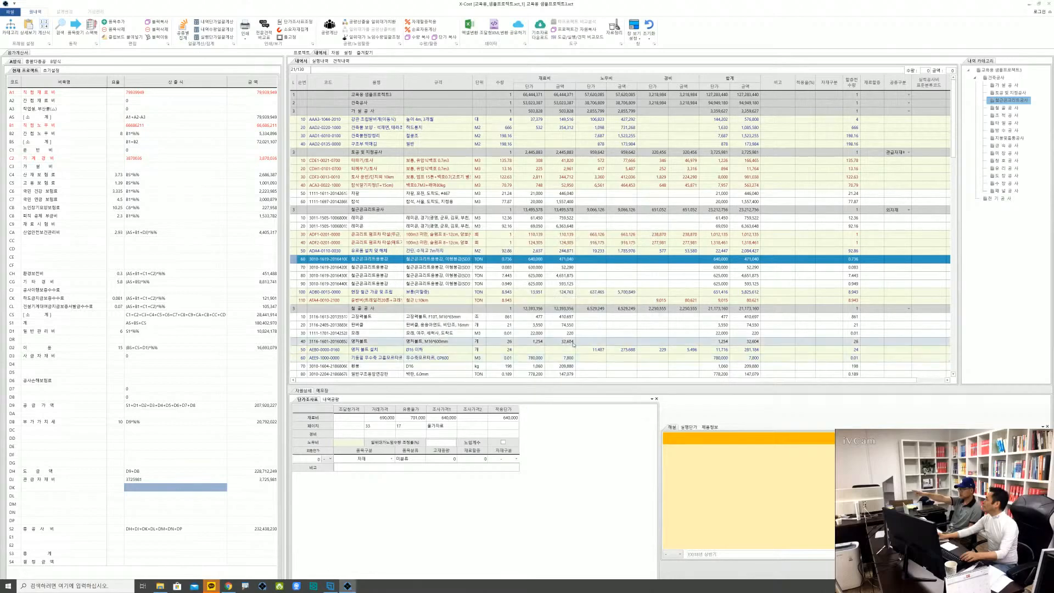
pyautogui.click(151, 390)
pyautogui.rightClick(152, 391)
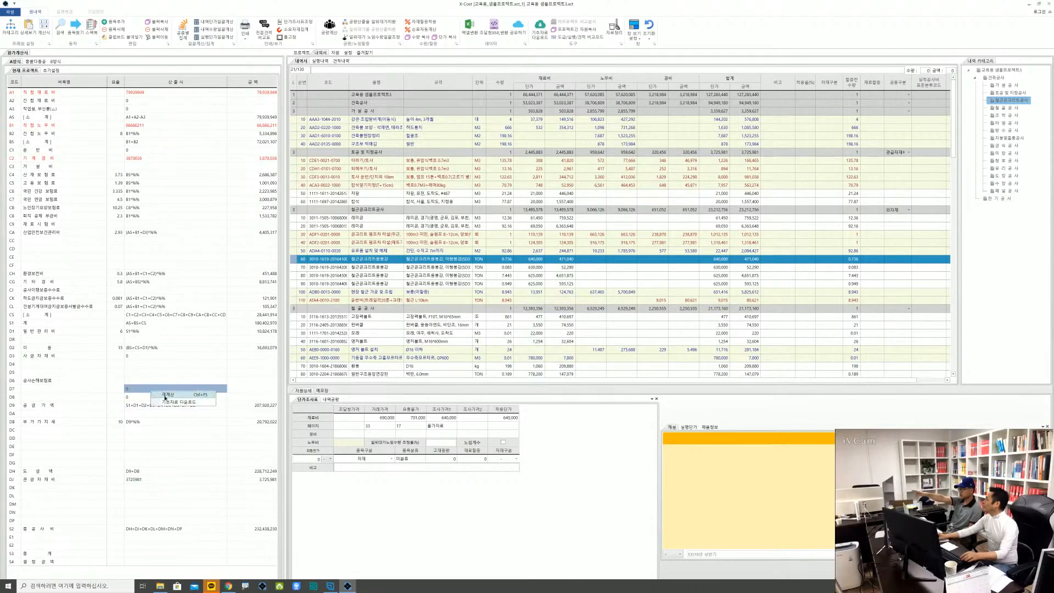
pyautogui.click(165, 396)
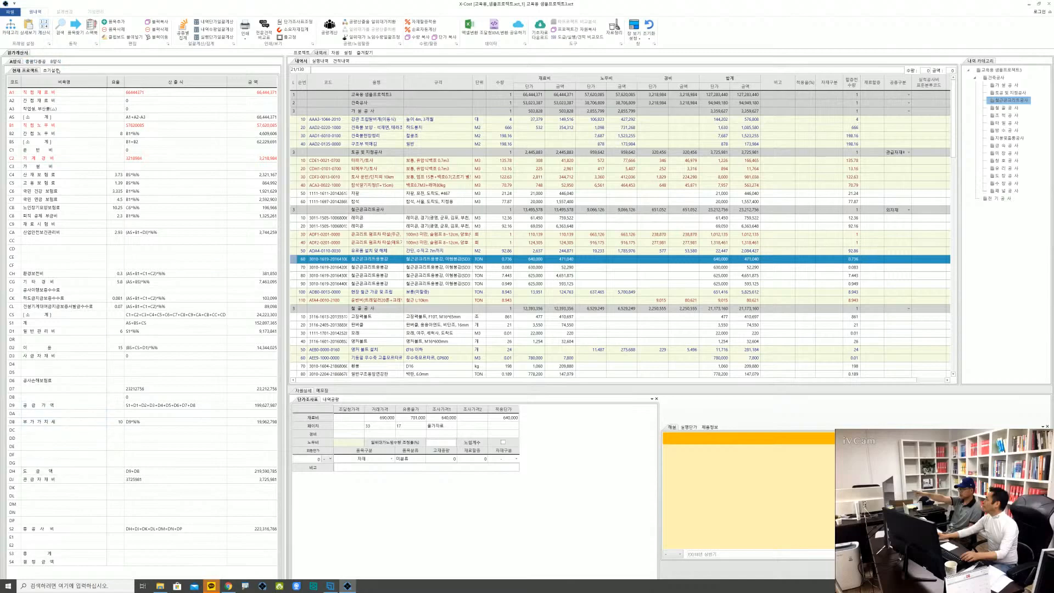
# Enter 외자재 as the 비목명 of code D7 in the 원가계산서
pyautogui.click(86, 391)
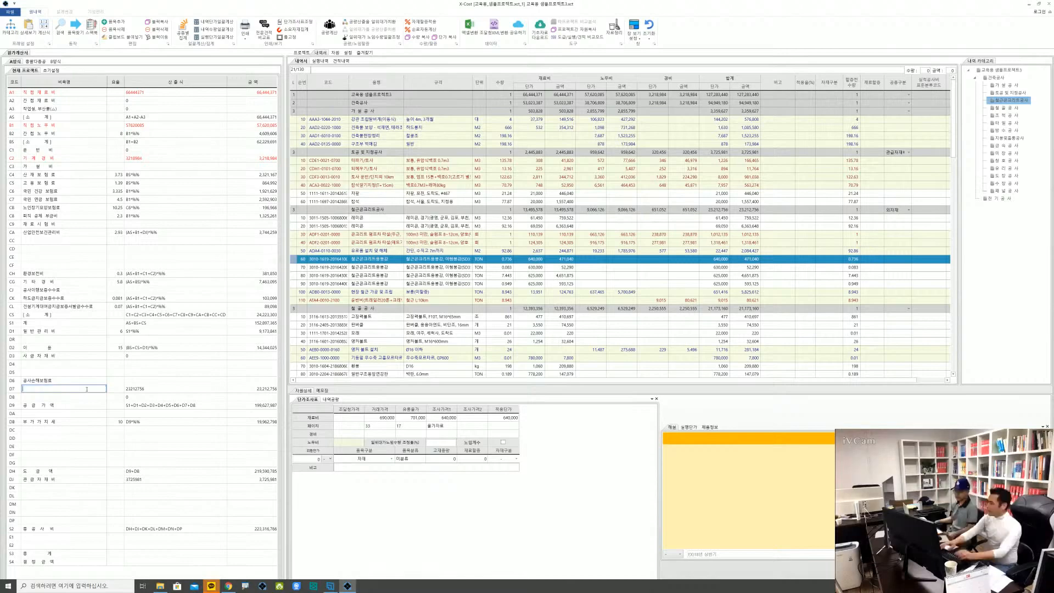
pyautogui.write('DH')
pyautogui.press('BackSpace')
pyautogui.press('BackSpace')
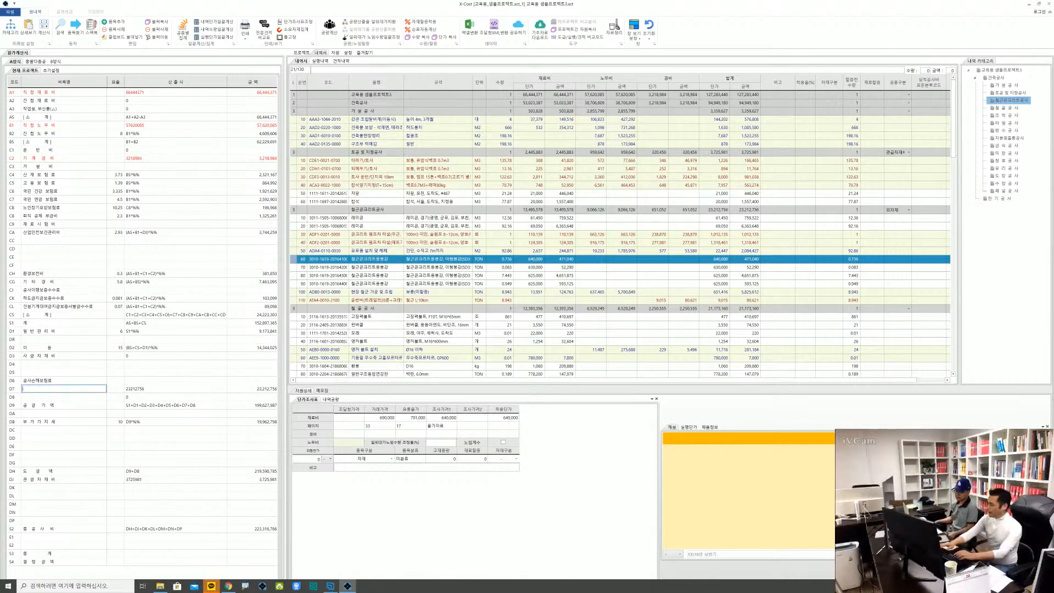
pyautogui.write('외자재')
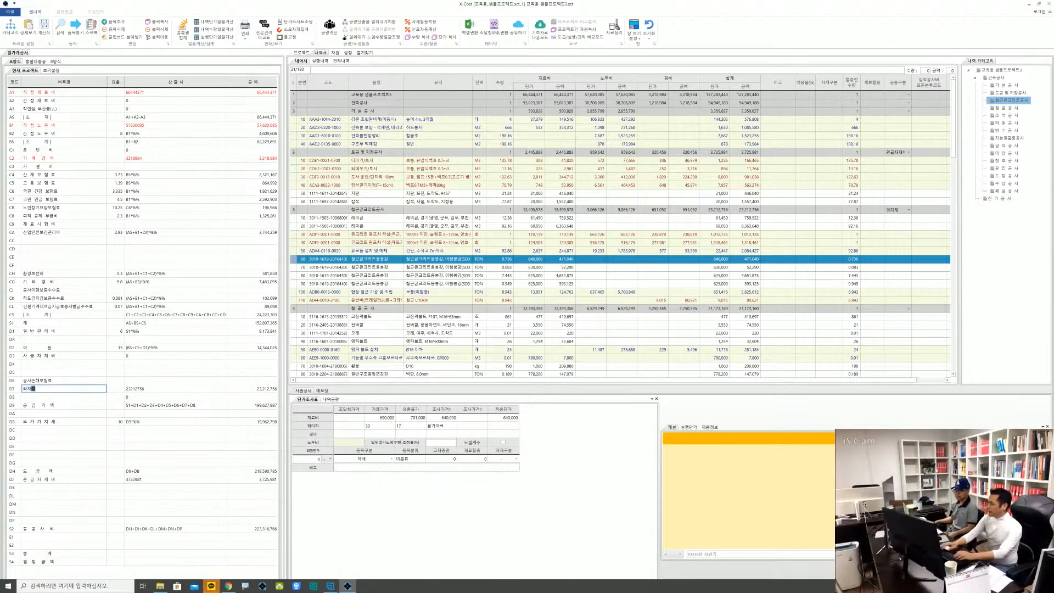
pyautogui.press('Return')
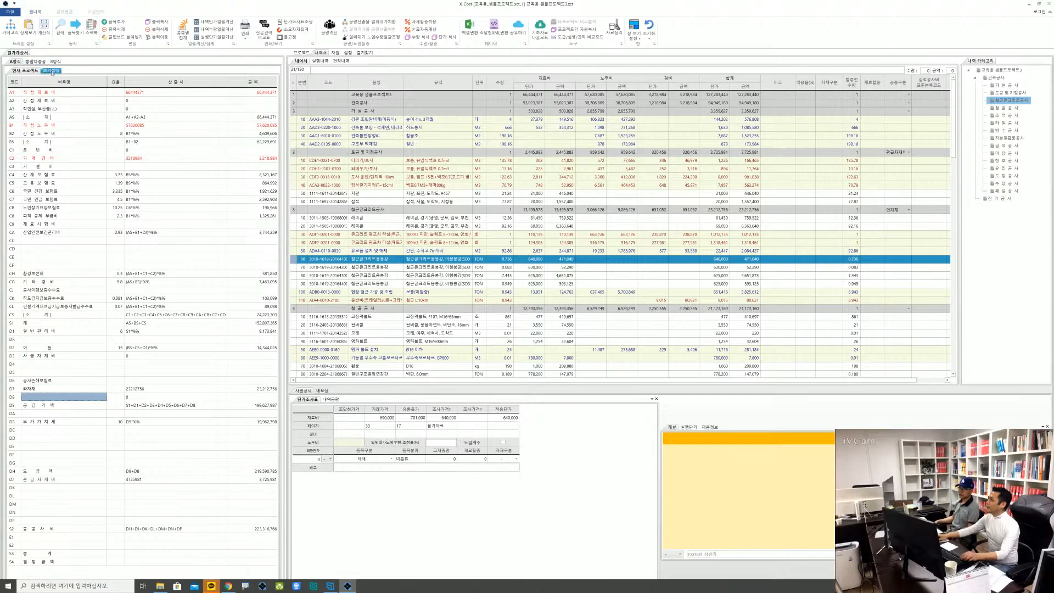
# Review the code mapping of 외자재 in the 공종구분 settings and return to the 내역서
pyautogui.click(348, 53)
pyautogui.click(346, 125)
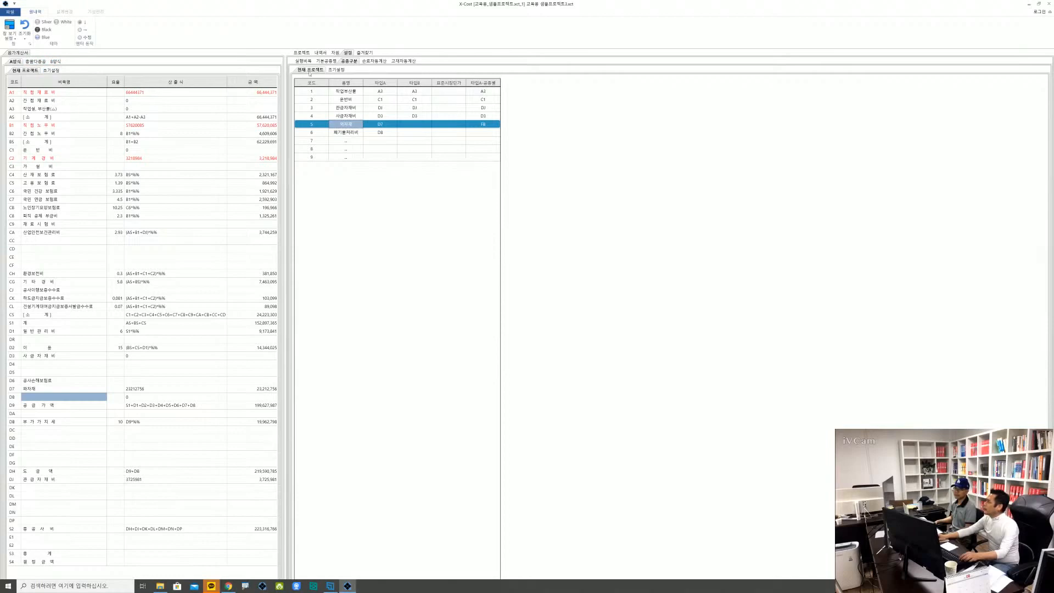
pyautogui.click(320, 52)
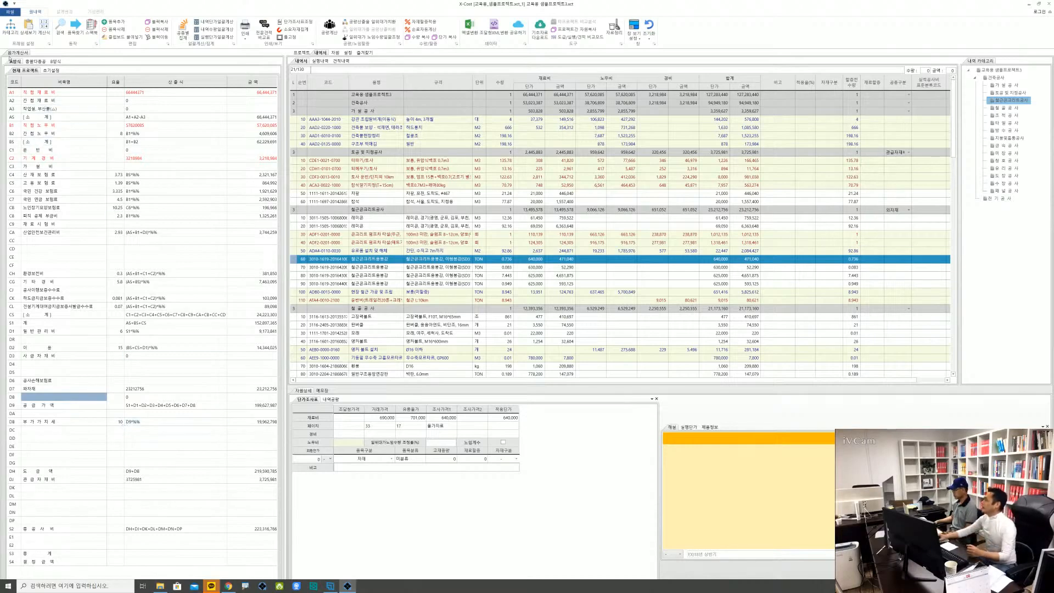
# Merge the 원가계산서 window back into the main window group and select the 수량 of 자갈 in the 내역서
pyautogui.moveTo(16, 56)
pyautogui.mouseDown()
pyautogui.moveTo(487, 297)
pyautogui.moveTo(670, 328)
pyautogui.mouseUp()
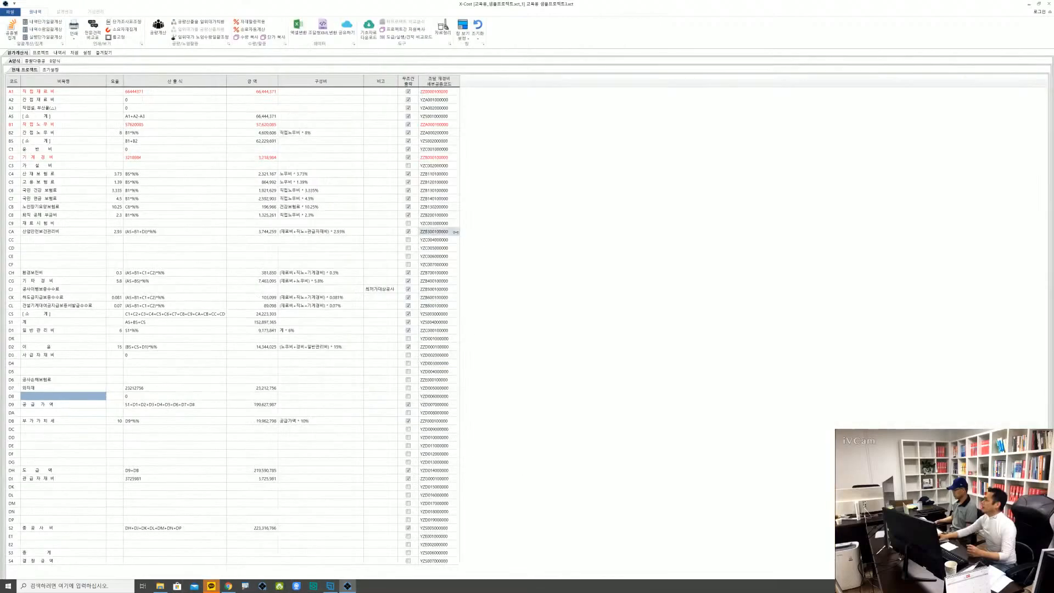
pyautogui.click(58, 52)
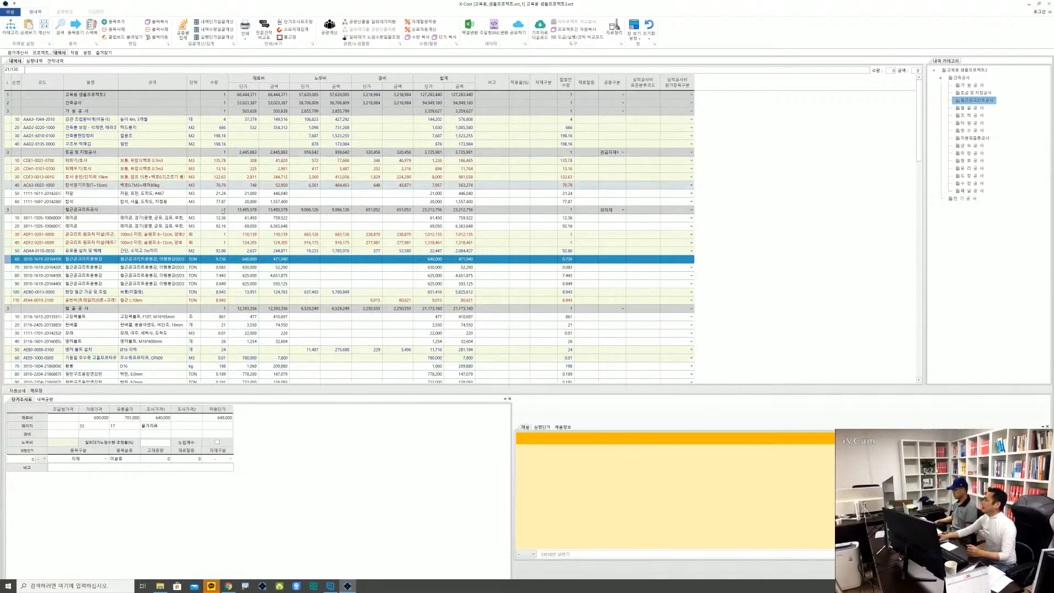
pyautogui.click(213, 187)
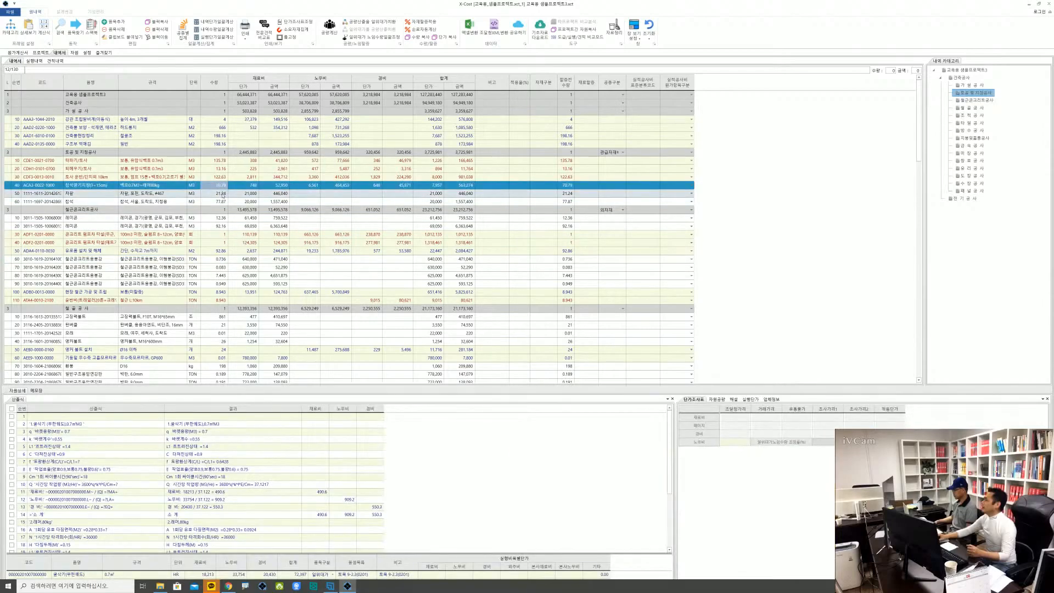
pyautogui.click(223, 196)
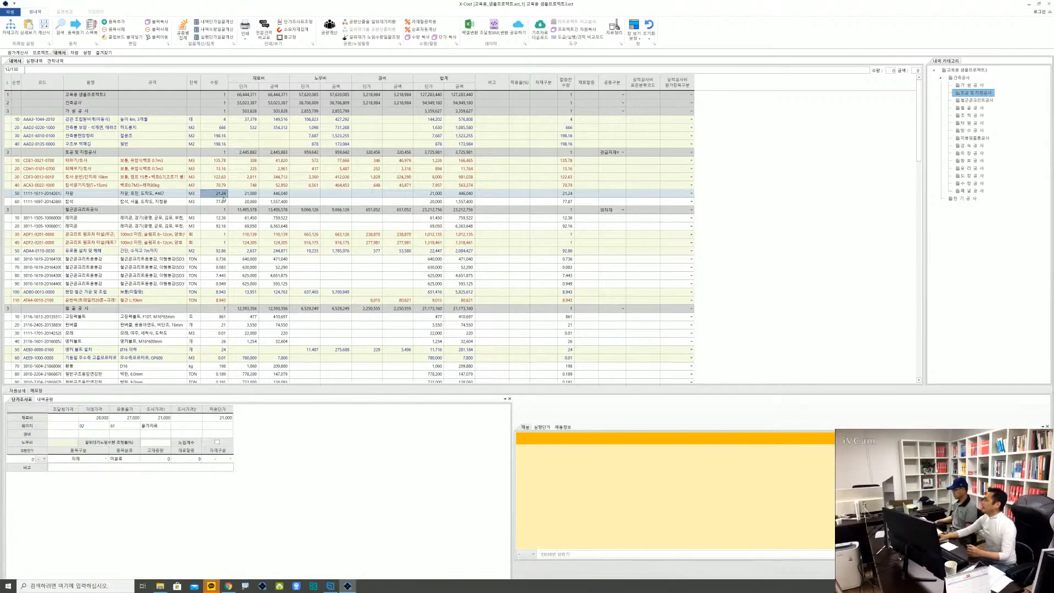
# Step down the 수량 column of the 내역서 from 잡석 to the 운반비 item at the end of 철근콘크리트공사
pyautogui.click(224, 201)
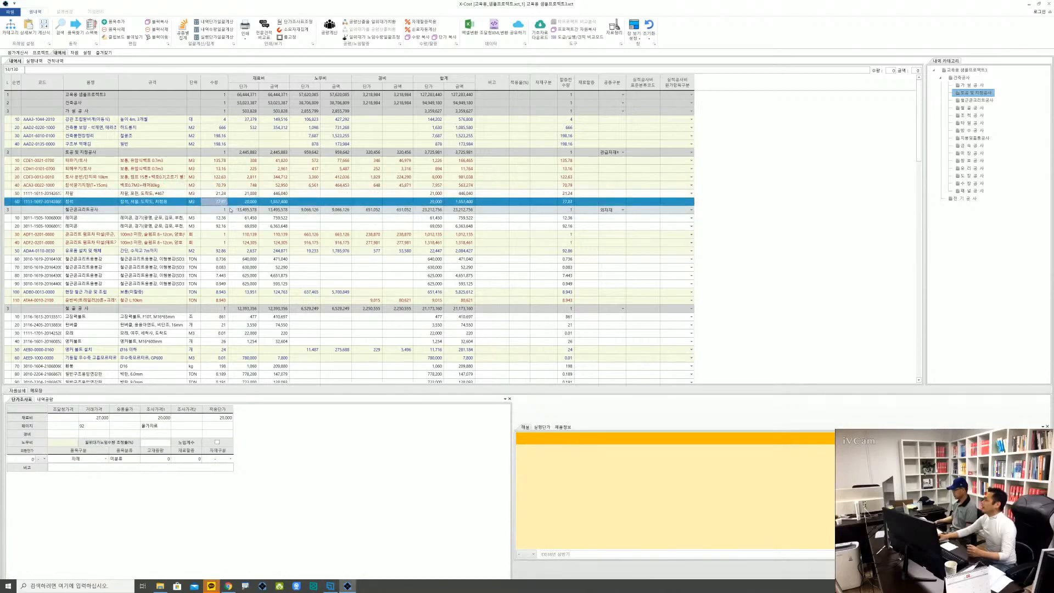
pyautogui.click(230, 211)
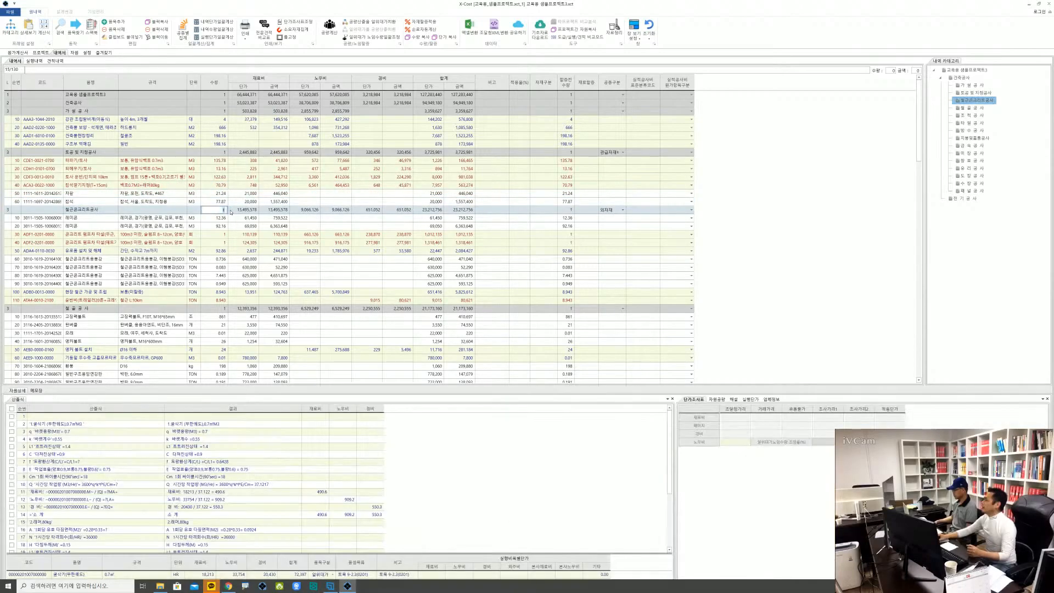
pyautogui.press('Down')
pyautogui.press('Down')
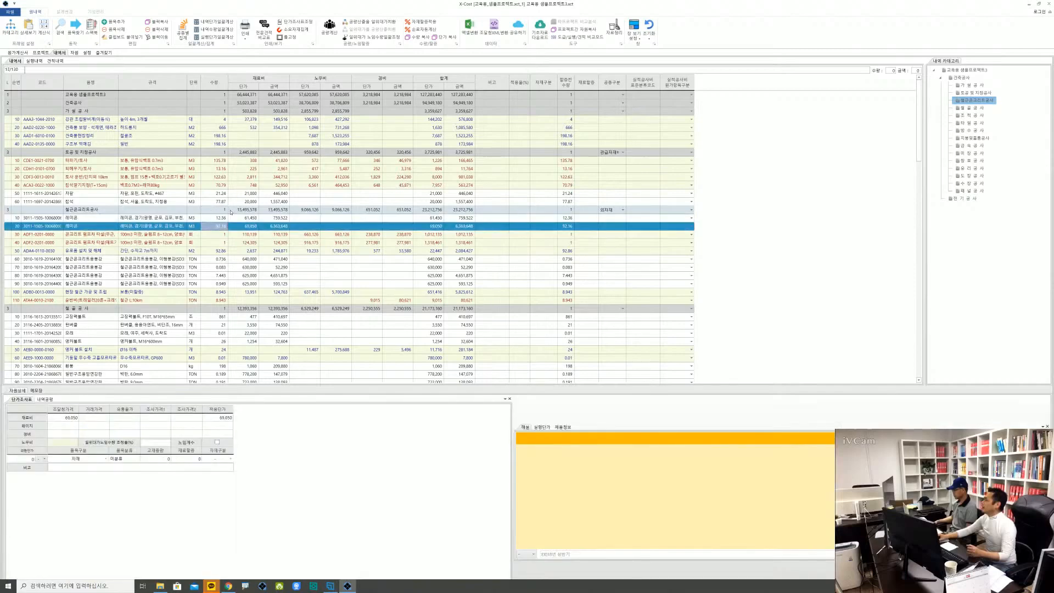
pyautogui.press('Down')
pyautogui.press('Down')
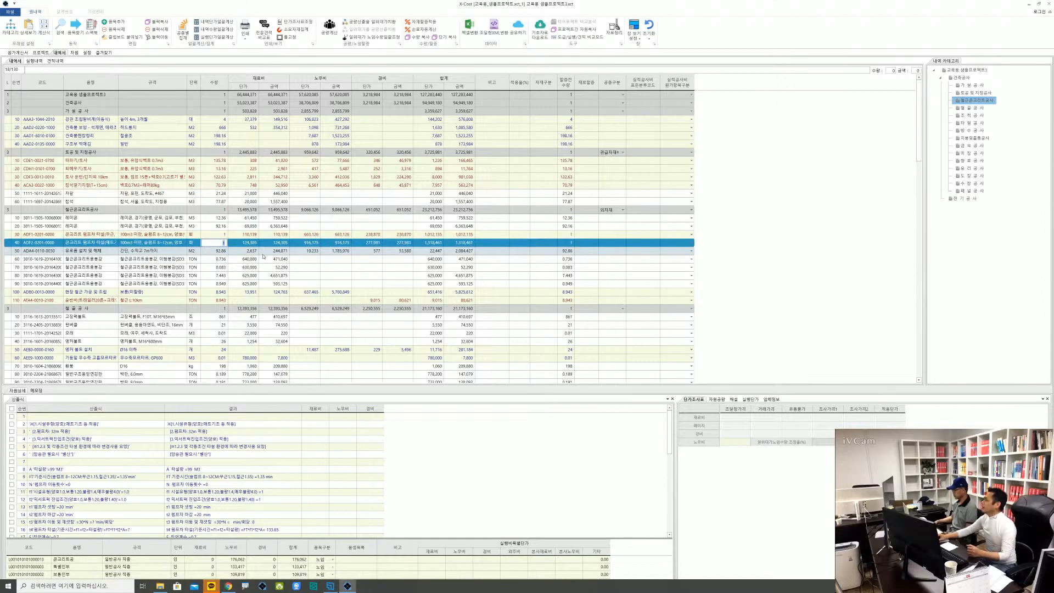
pyautogui.press('Down')
pyautogui.press('Down')
pyautogui.press('Down')
pyautogui.press('Down')
pyautogui.press('Down')
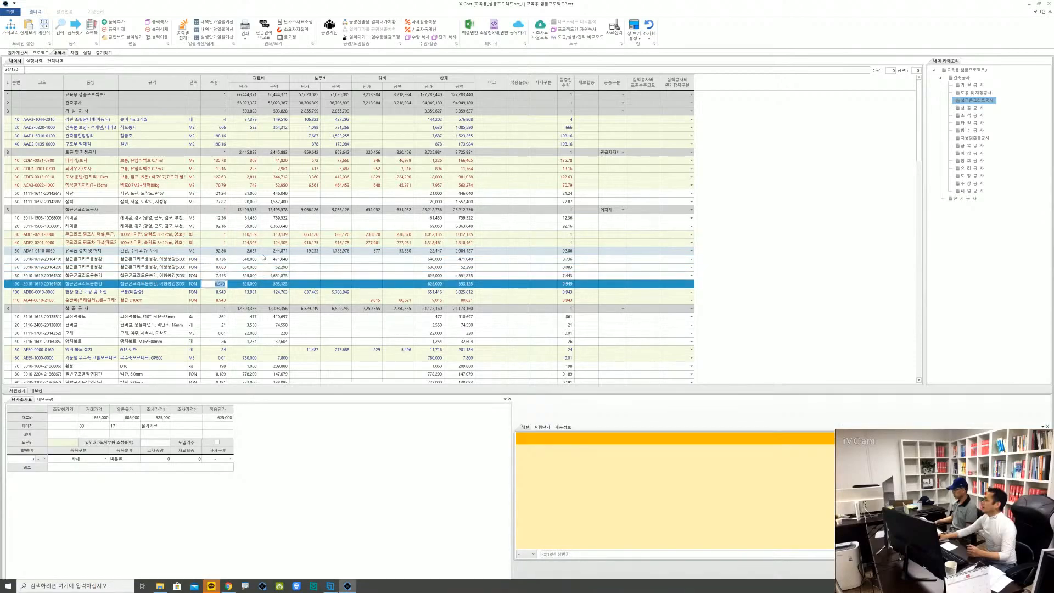
pyautogui.press('Down')
pyautogui.press('Down')
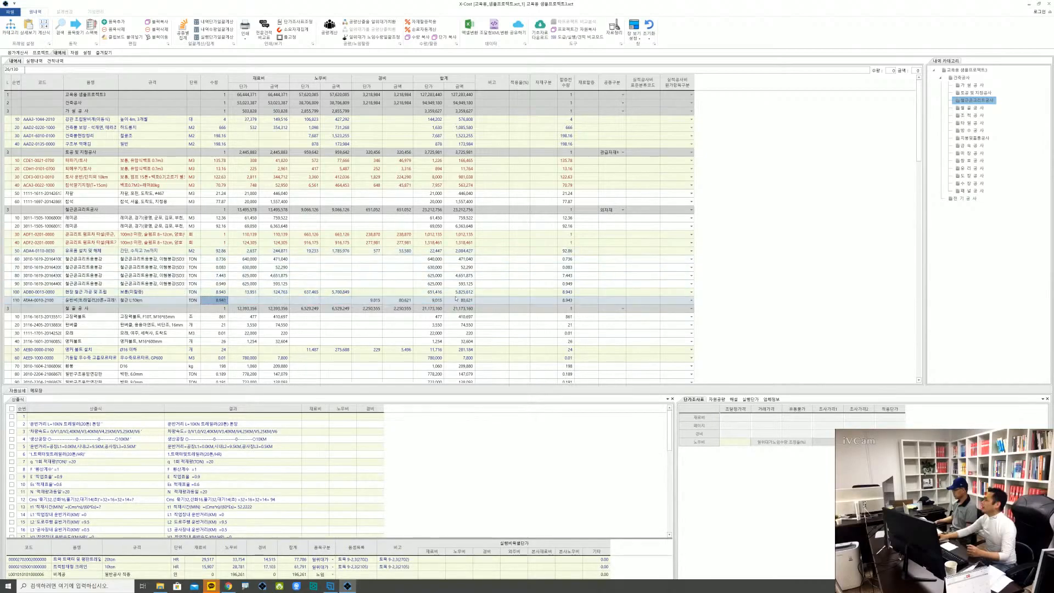
# Set the Enter action to → in the settings and test it from the 규격 of 토사 운반 in the 내역서
pyautogui.click(88, 52)
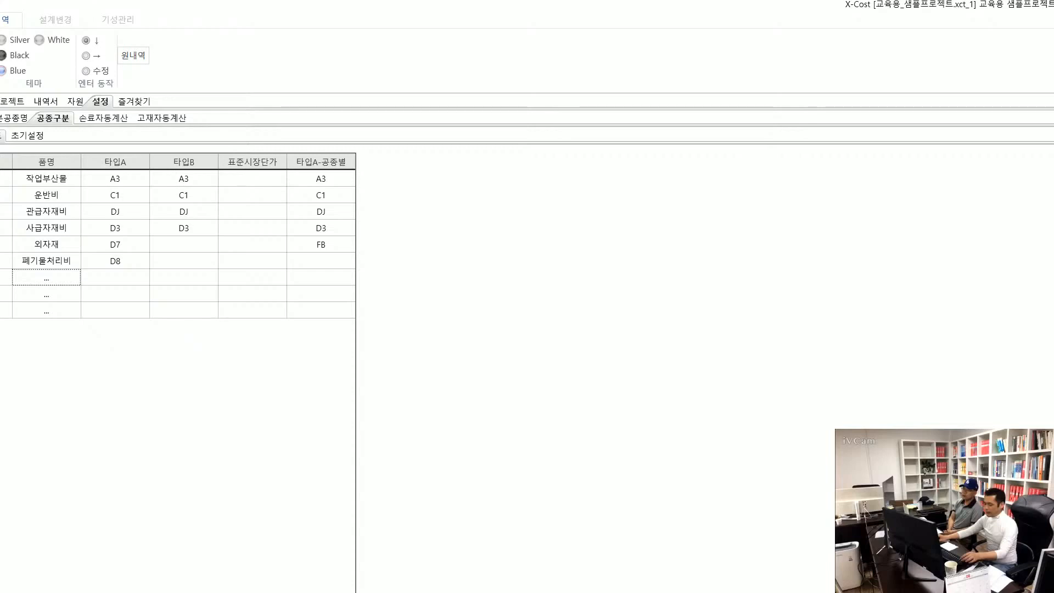
pyautogui.click(80, 30)
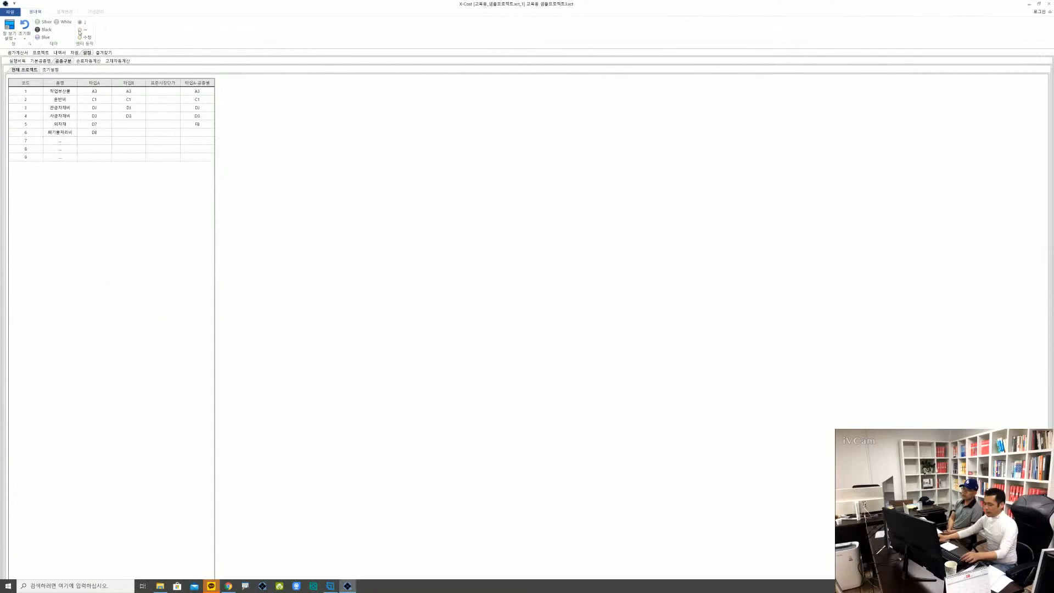
pyautogui.click(60, 52)
pyautogui.click(152, 178)
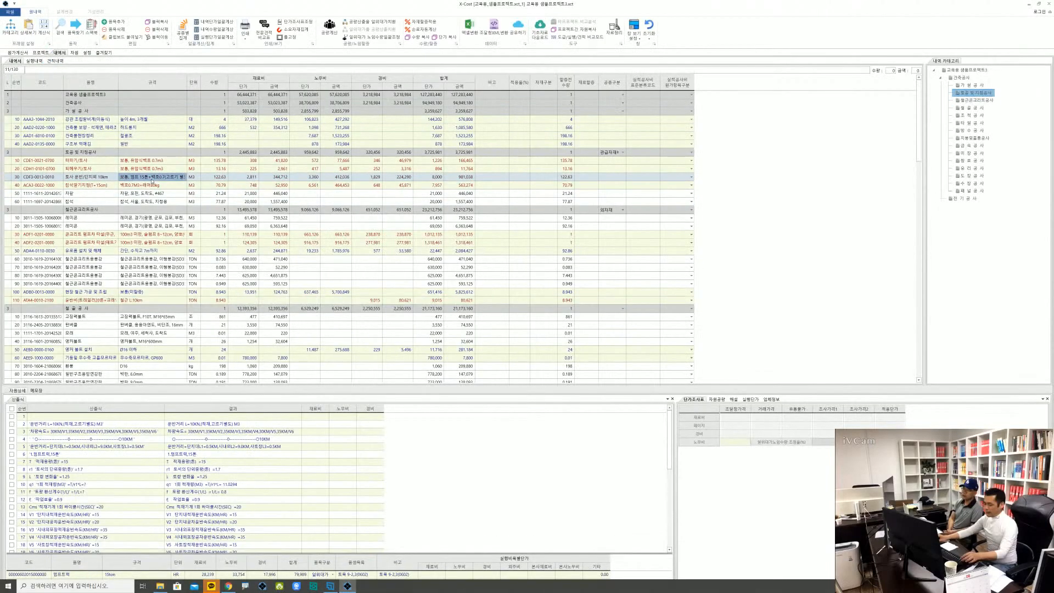
pyautogui.press('Return')
pyautogui.press('Return')
pyautogui.press('Return')
pyautogui.press('Return')
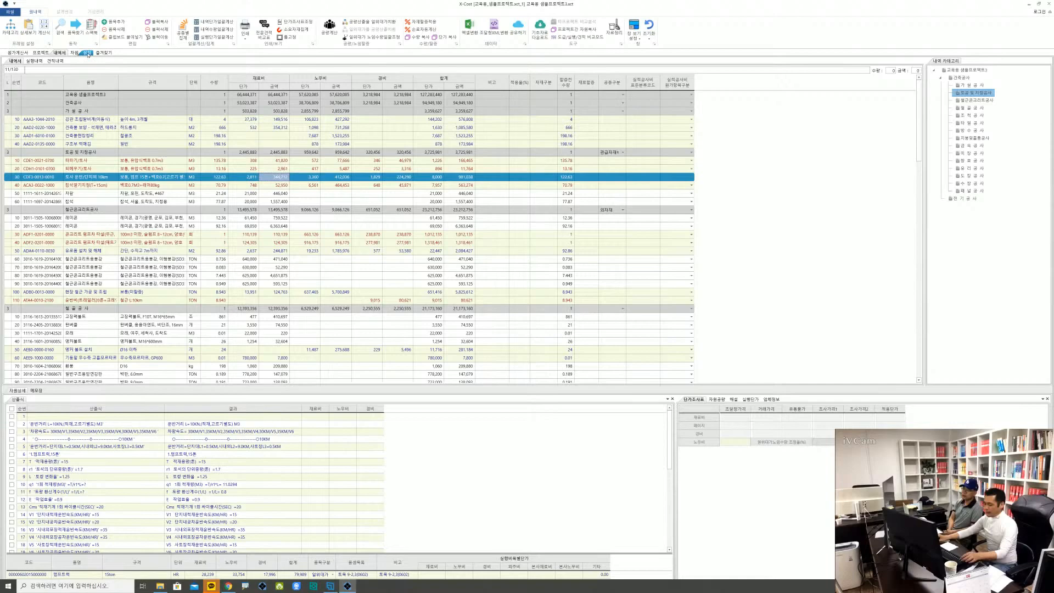
# Set the Enter action to 수정 in the settings, try the Black and Blue themes, and restore White before returning to the 내역서
pyautogui.click(87, 52)
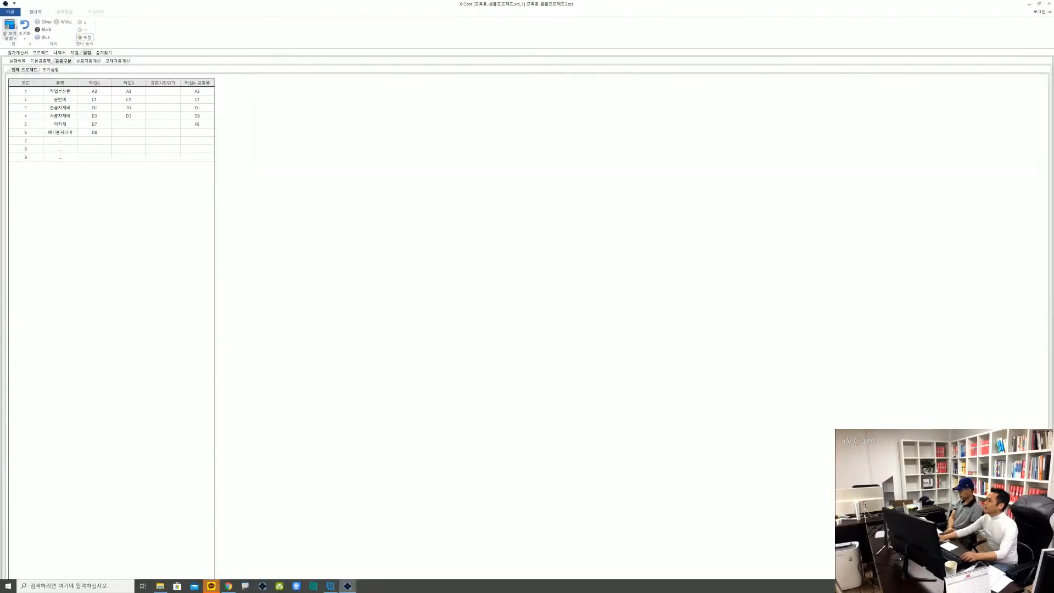
pyautogui.click(54, 31)
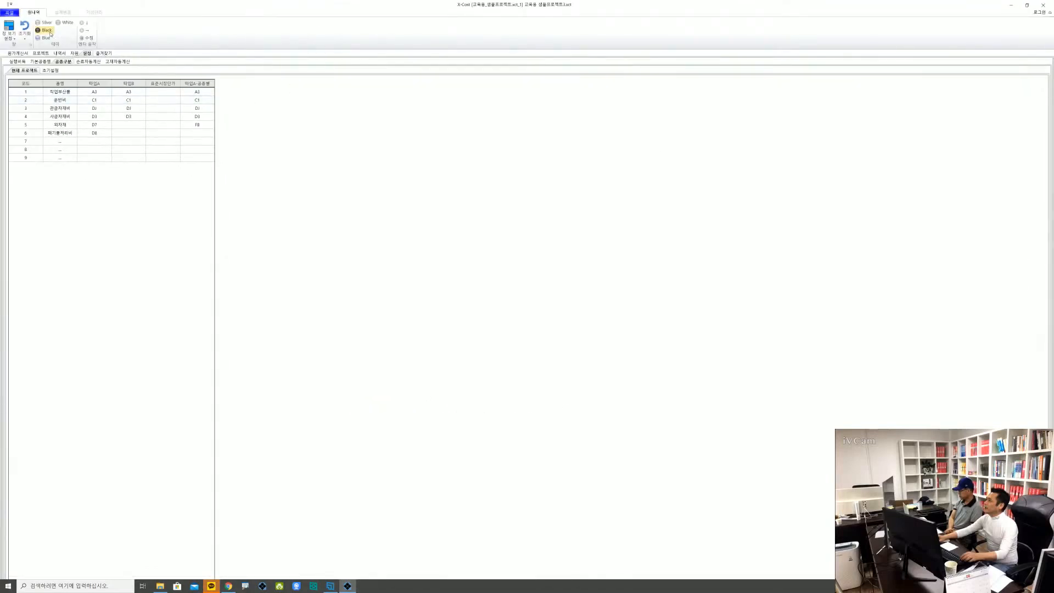
pyautogui.click(50, 33)
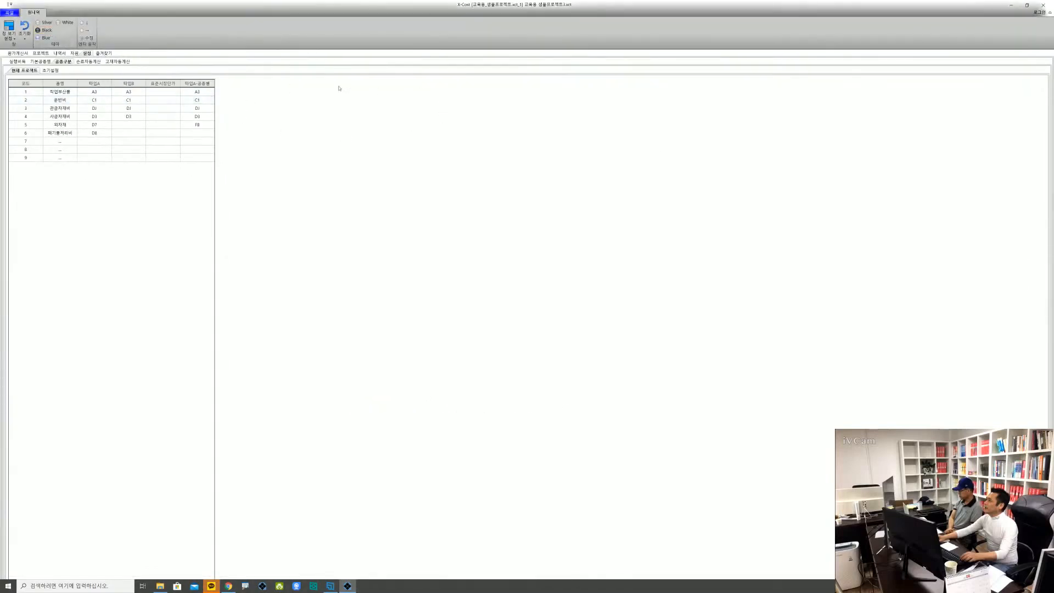
pyautogui.click(40, 38)
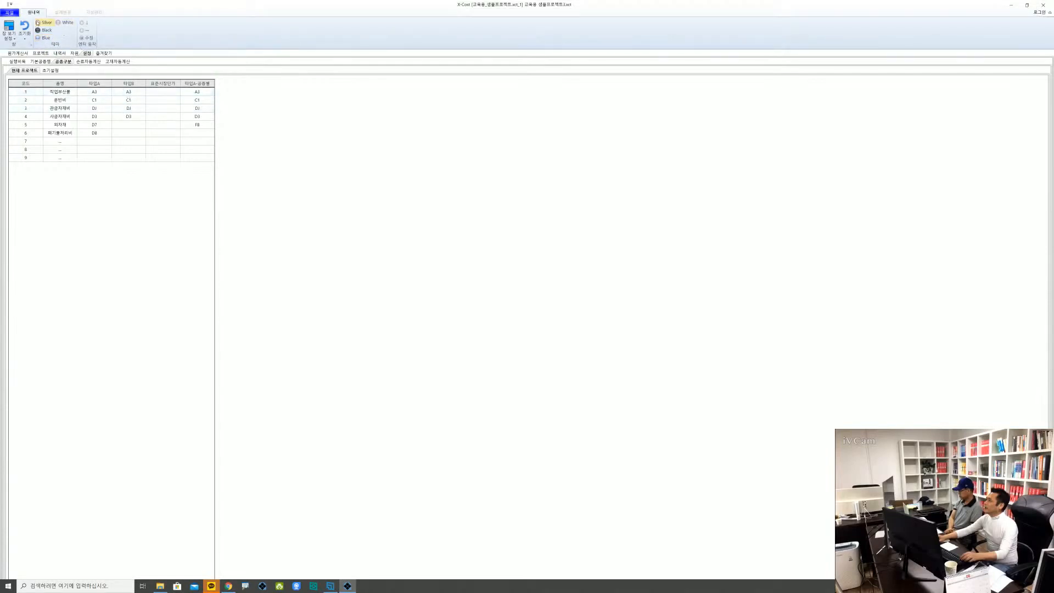
pyautogui.click(65, 22)
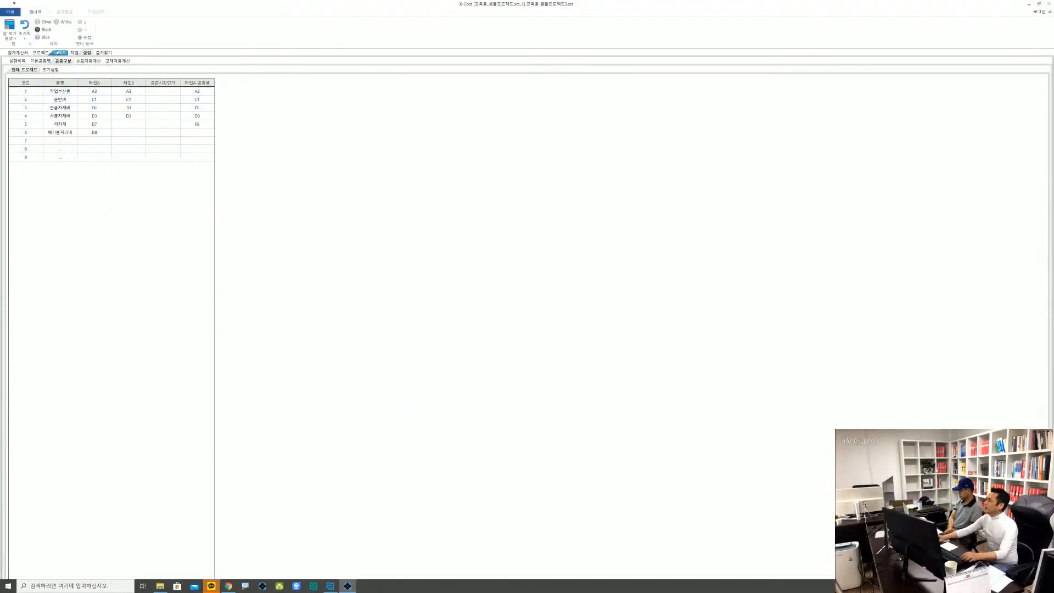
pyautogui.click(58, 53)
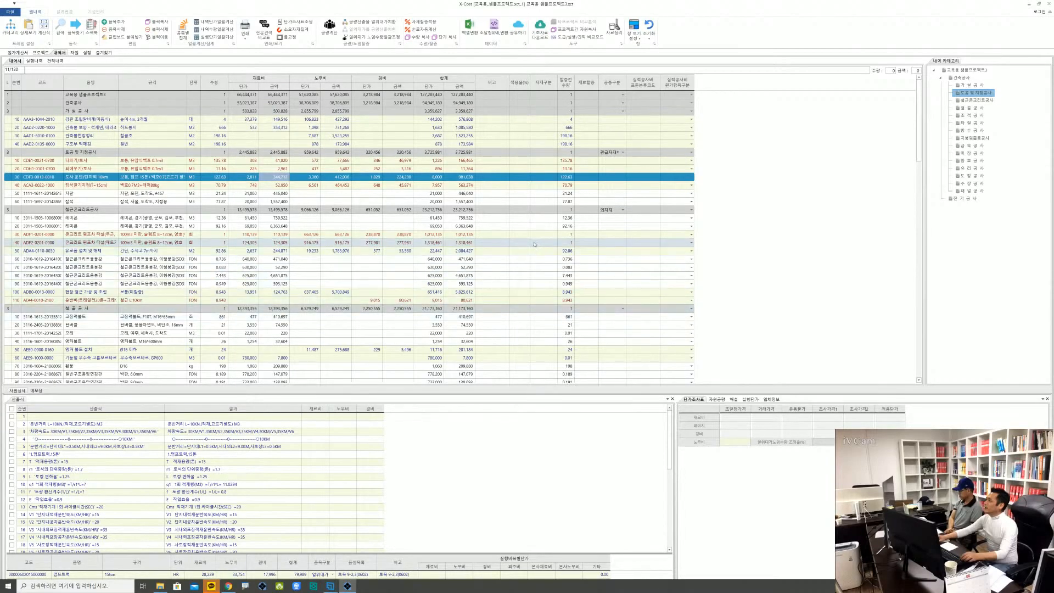
pyautogui.click(580, 179)
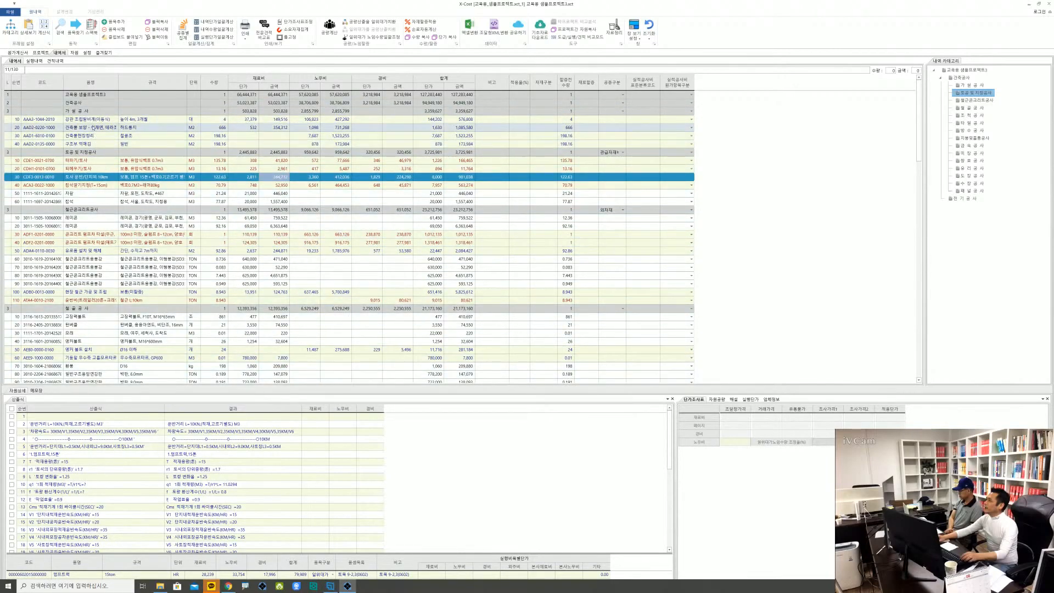
# Open the 메모장 in the 내역서 and write the note "물량을 다시 확인할것" on the 구조부 먹매김 item
pyautogui.click(93, 128)
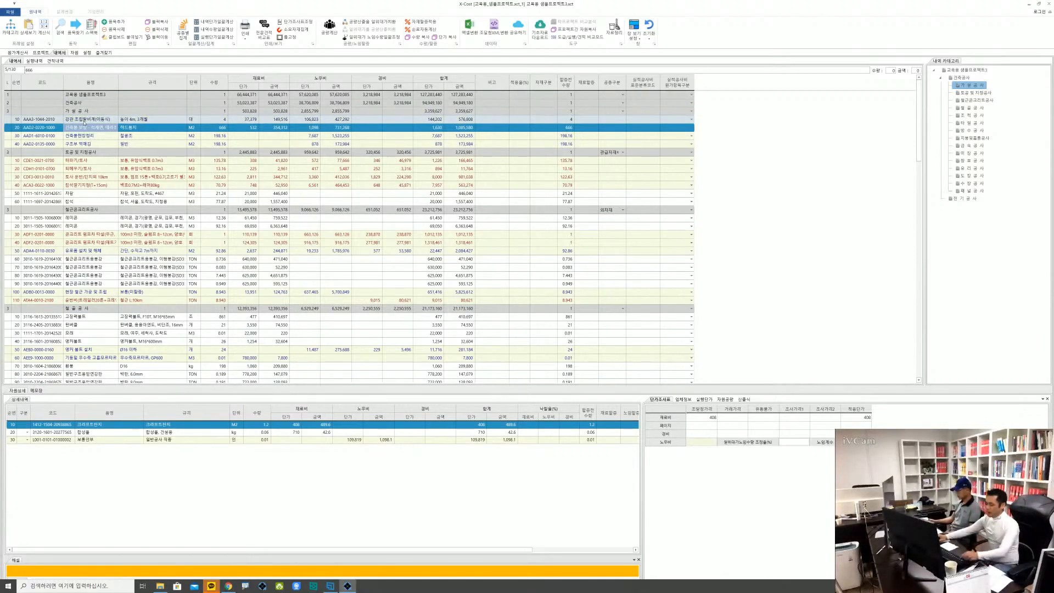
pyautogui.press('alt')
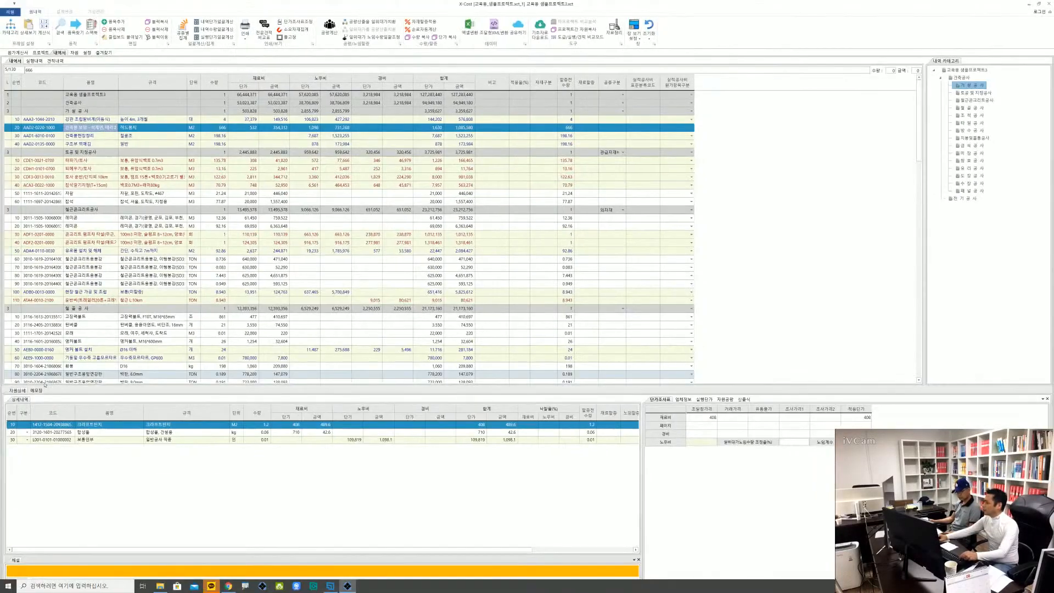
pyautogui.click(36, 390)
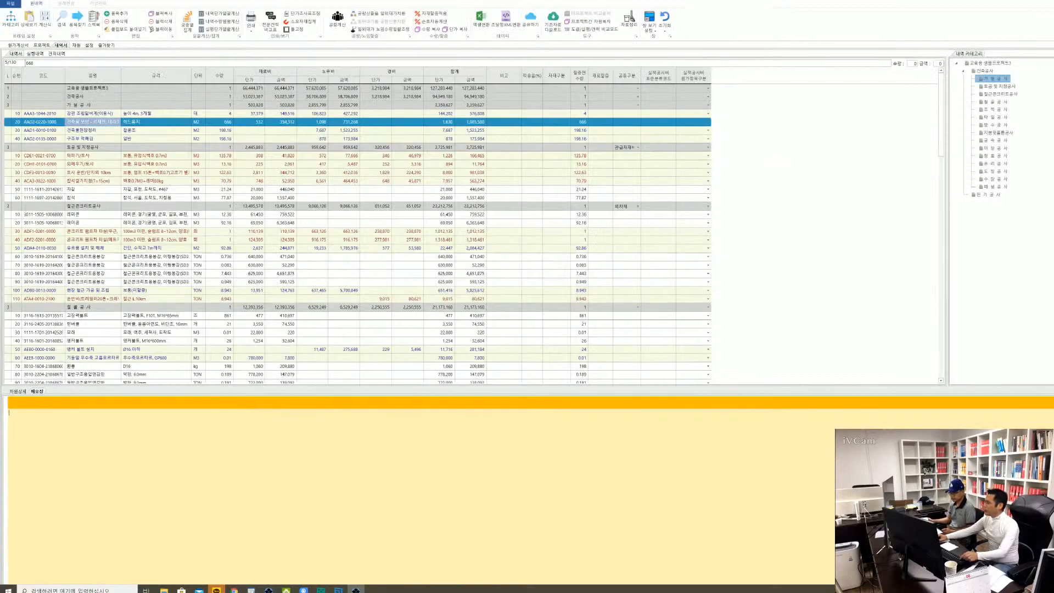
pyautogui.click(93, 144)
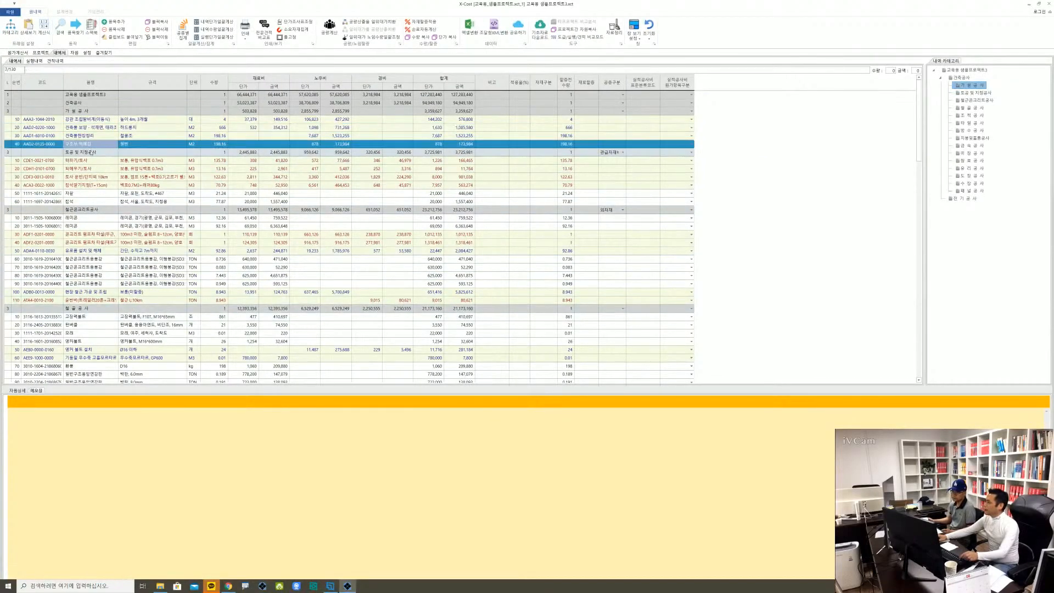
pyautogui.click(51, 459)
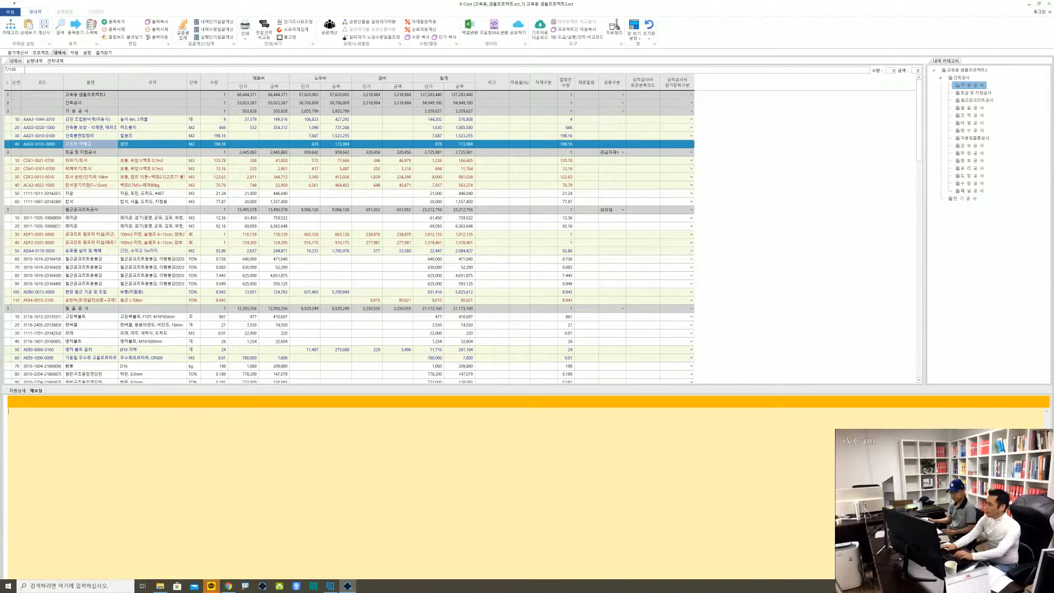
pyautogui.write('골망을 다시 확인할것')
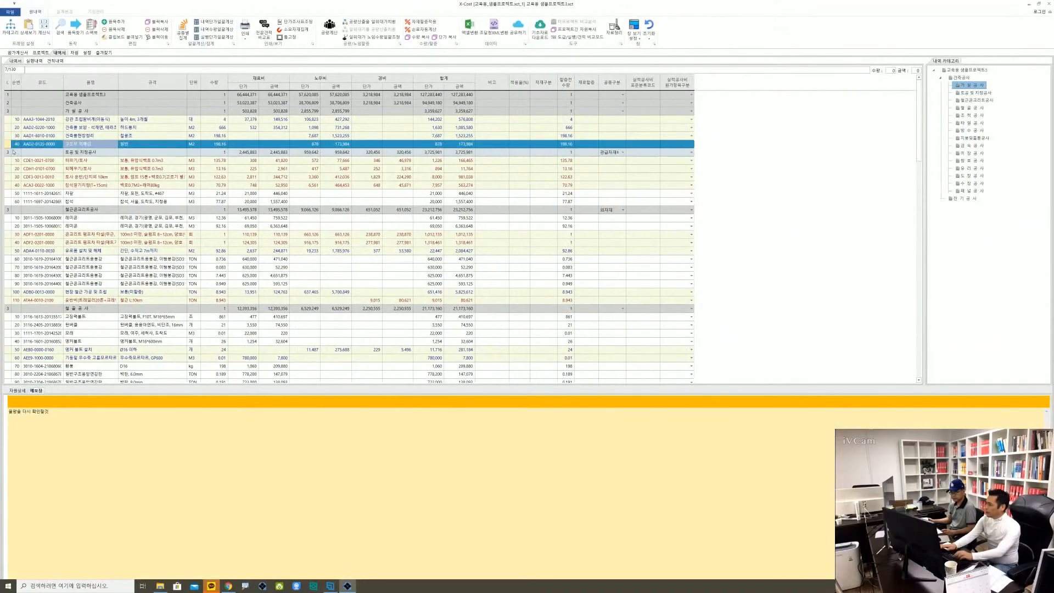
pyautogui.moveTo(8, 147)
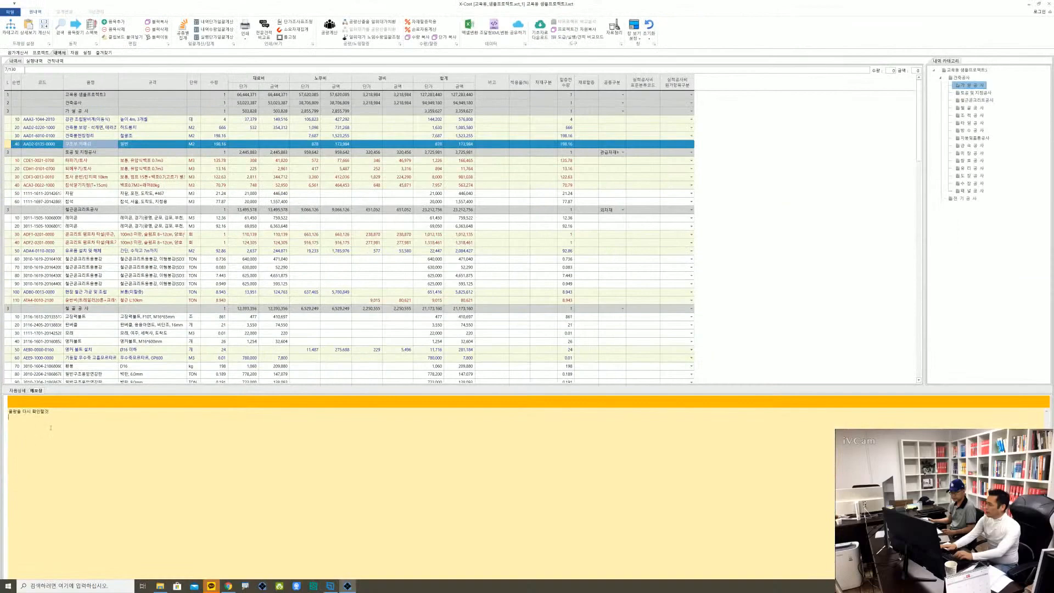
# Delete the note on 구조부 먹매김 and show the 자원상세 of 터파기/토사
pyautogui.moveTo(51, 427); pyautogui.dragTo(1, 386)
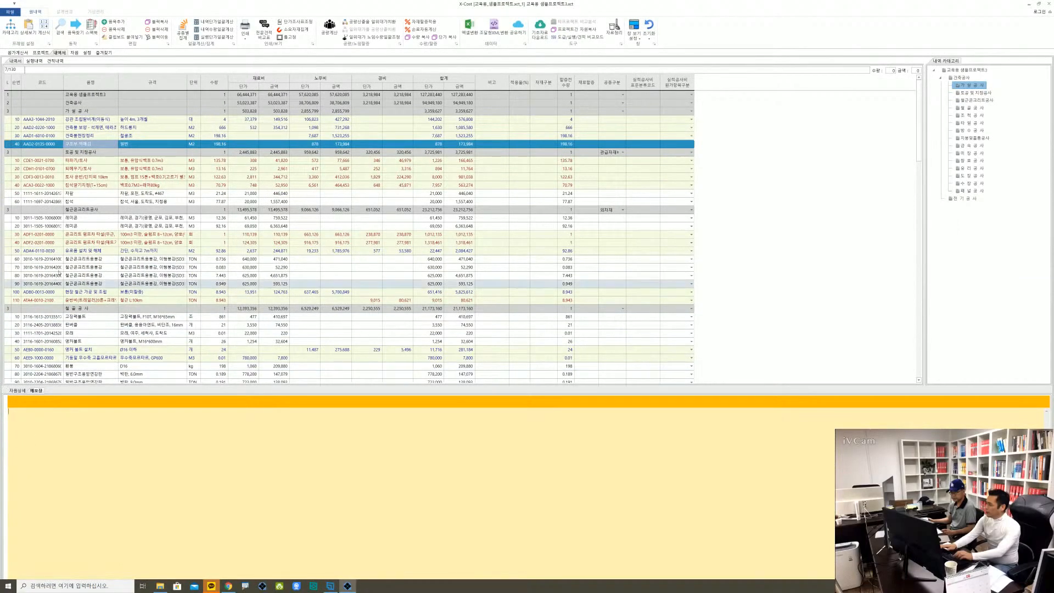
pyautogui.click(53, 161)
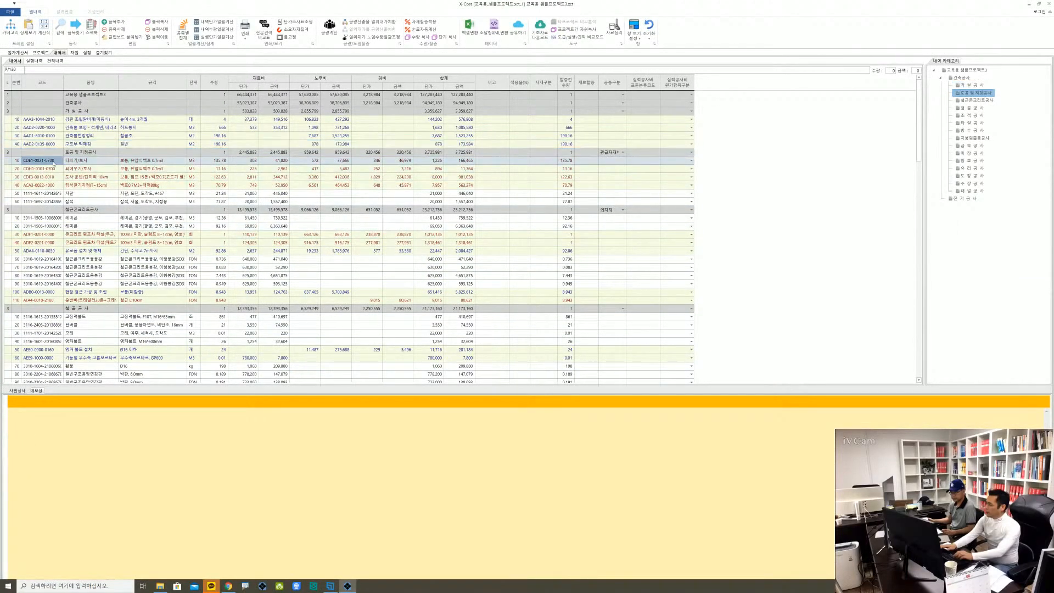
pyautogui.click(17, 390)
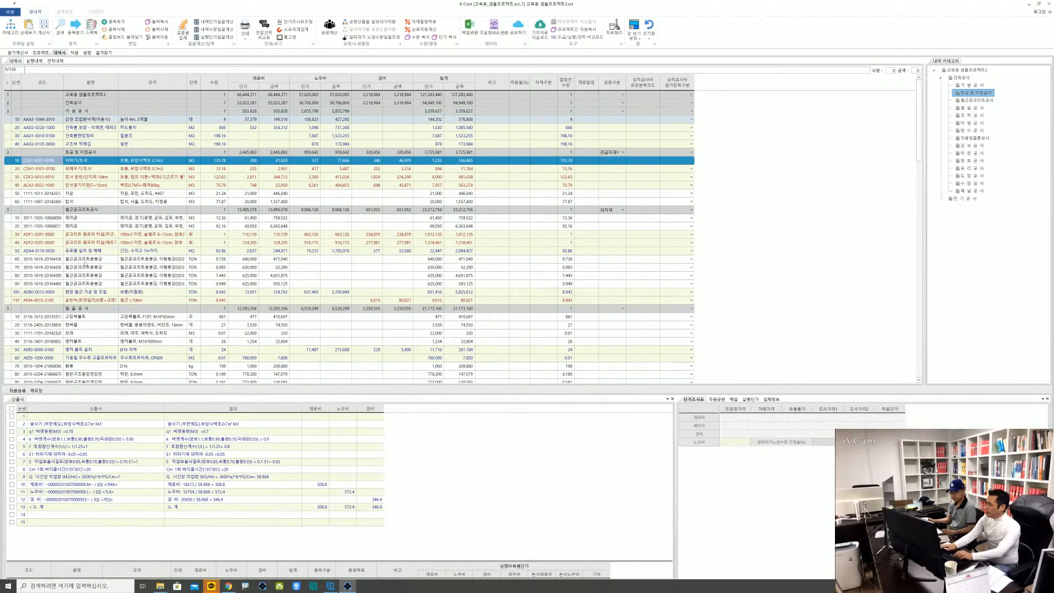
# For the 강관 조립말비계 item, dock the 메모장 beneath the 자원상세 and adjust the pane heights, leaving the 메모장 as a narrow strip
pyautogui.click(88, 120)
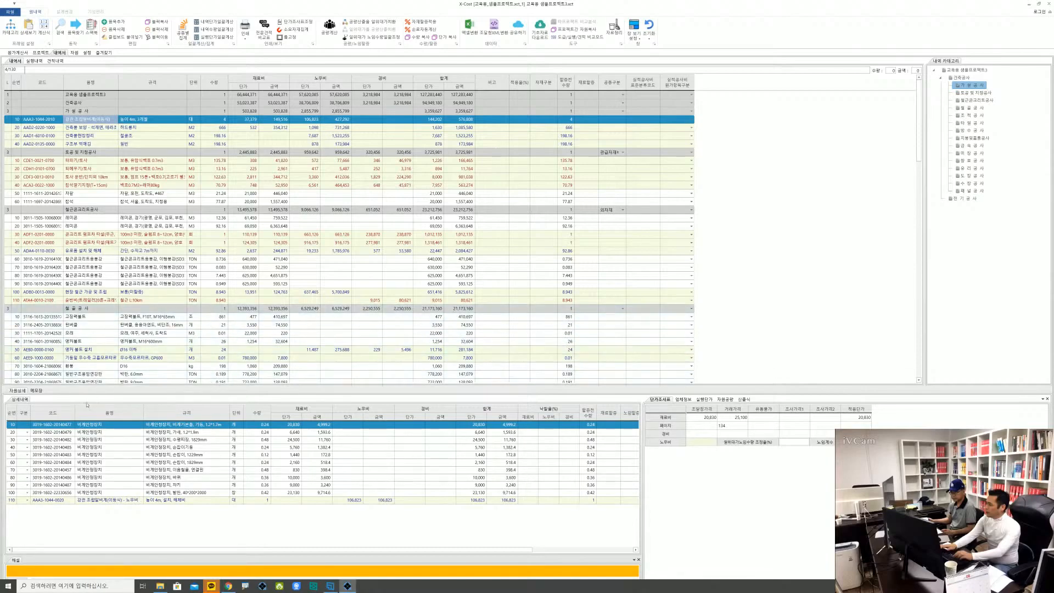
pyautogui.moveTo(36, 391); pyautogui.dragTo(284, 488)
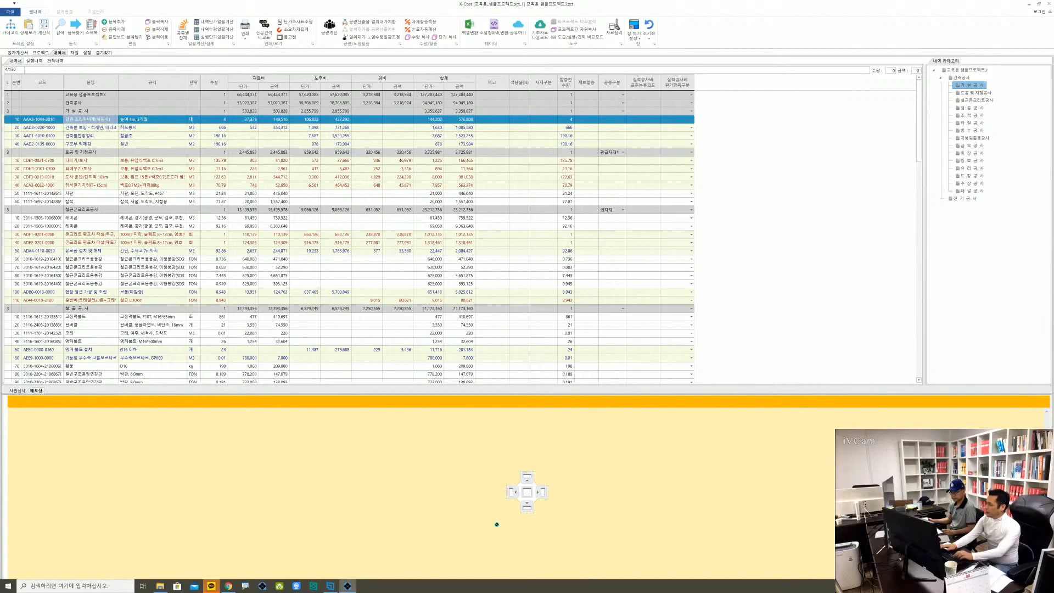
pyautogui.moveTo(497, 525); pyautogui.dragTo(525, 513)
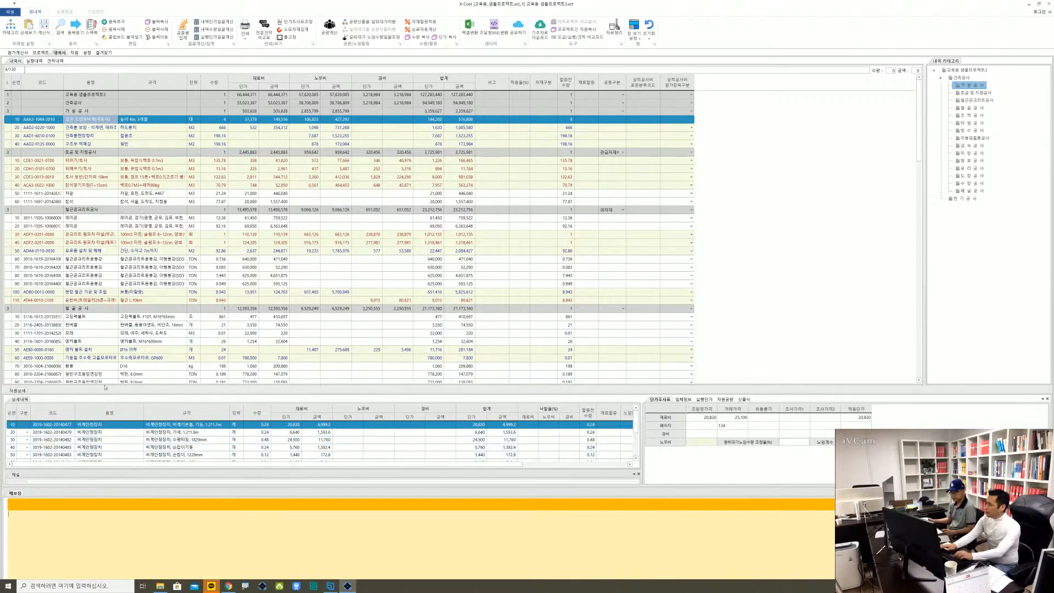
pyautogui.moveTo(105, 388); pyautogui.dragTo(106, 350)
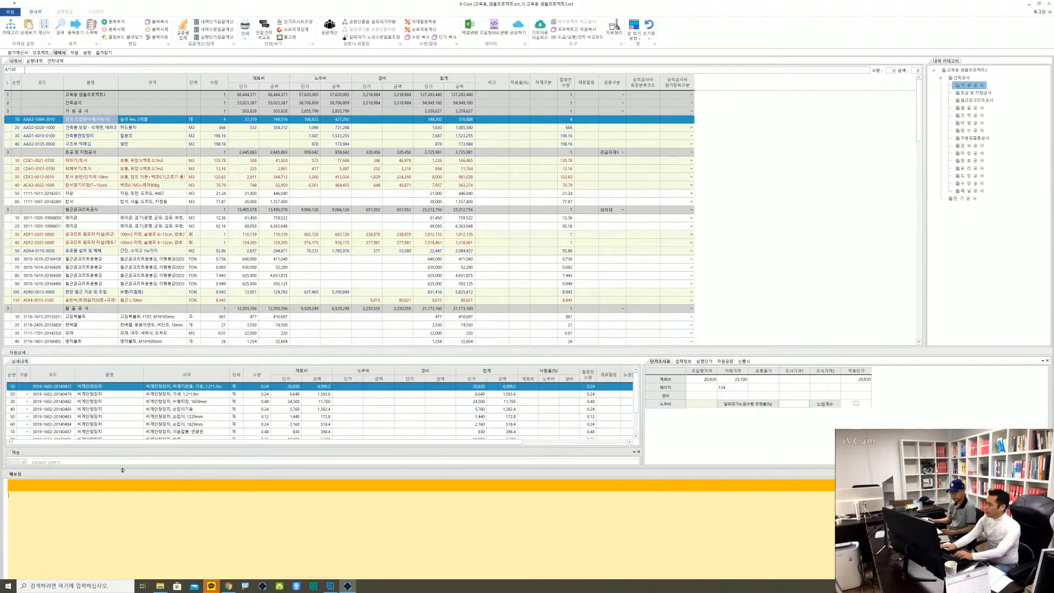
pyautogui.moveTo(122, 470); pyautogui.dragTo(125, 542)
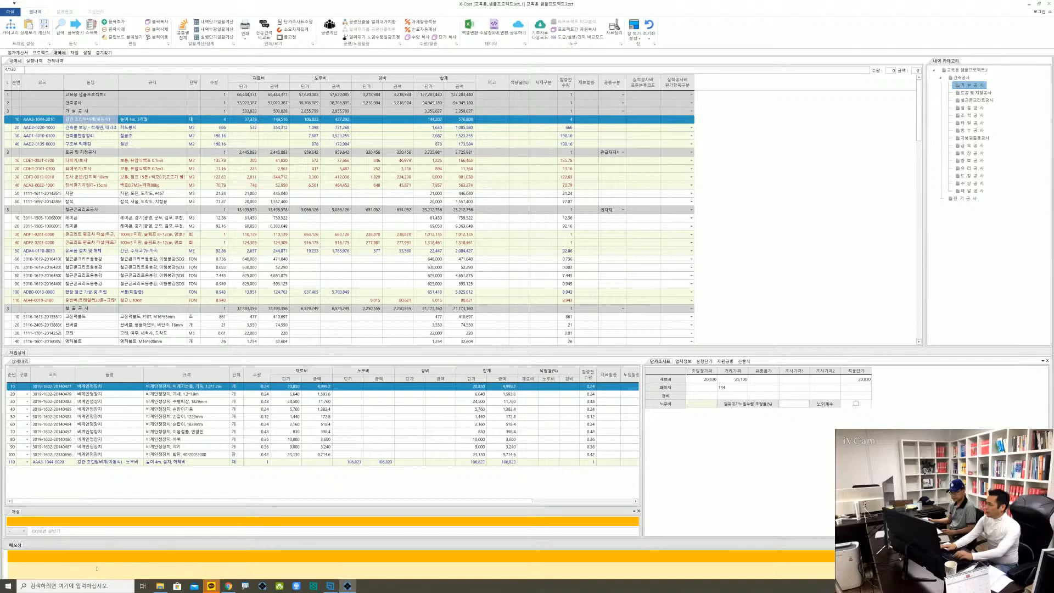
# Enter the sample memos "ㅇㄹㄹㅇㄹㅇㄹㅇㄹㅇ" on 강관 조립말비계 and "ㅇㄹㅇㄹㅇㄹㅇ" on the second 레미콘 item
pyautogui.write('ㅇㄹㄹㅇㄹㅇㄹㅇㄹㅇ')
pyautogui.click(112, 185)
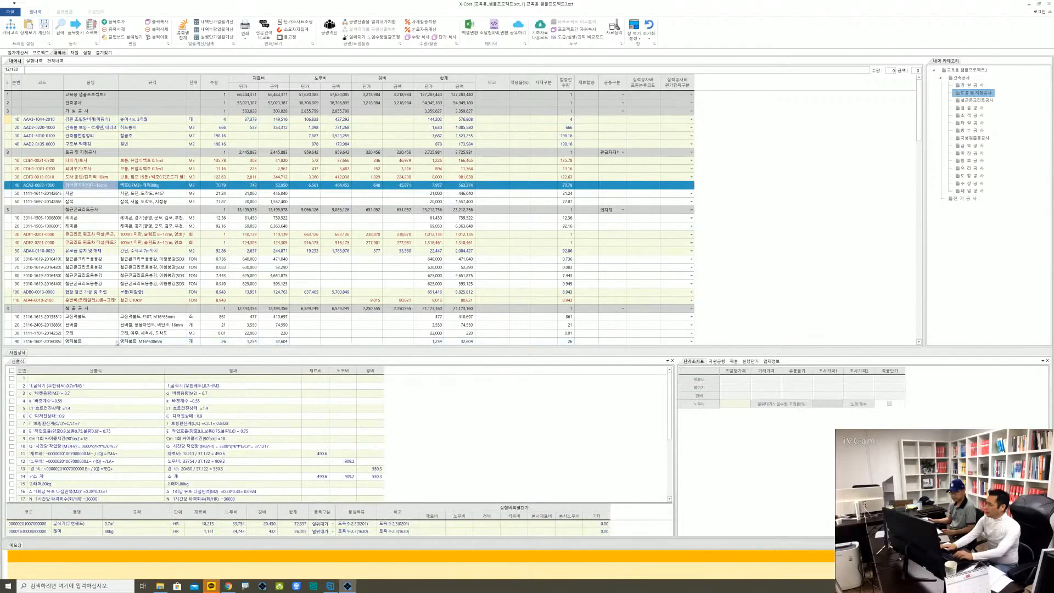
pyautogui.click(86, 227)
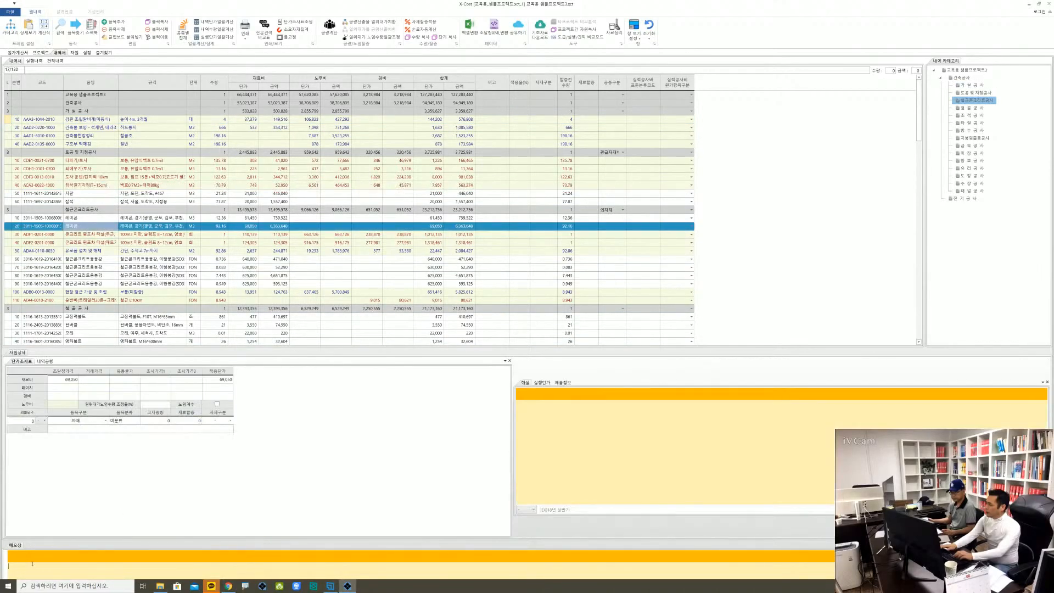
pyautogui.write('ㅇㄹㅇㄹㅇㄹㅇ')
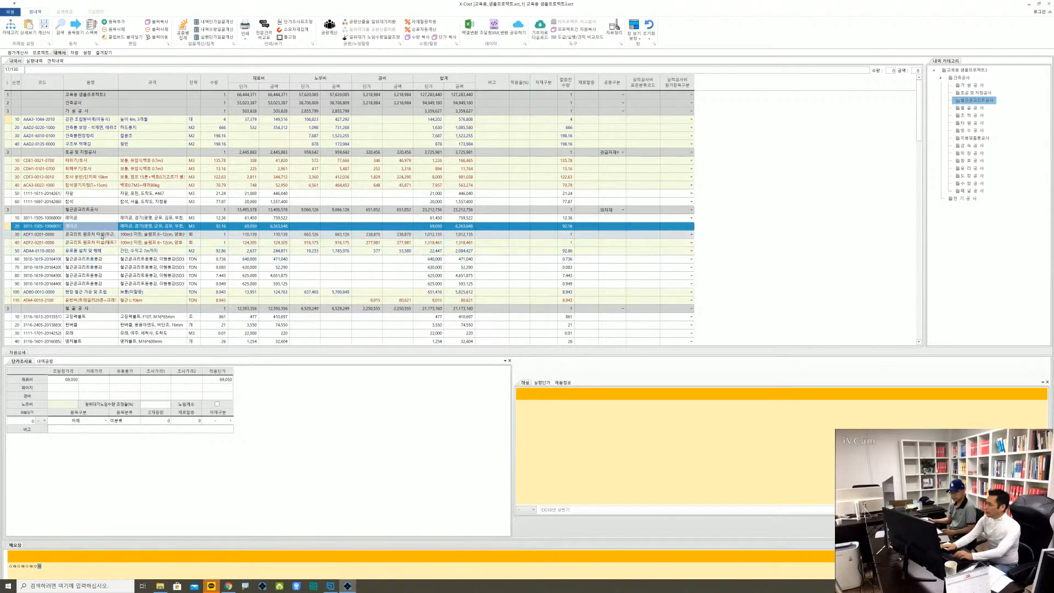
# Review the 자원상세 and 메모장 of the first 콘크리트 펌프차 타설 item and of 강관 조립말비계
pyautogui.click(103, 237)
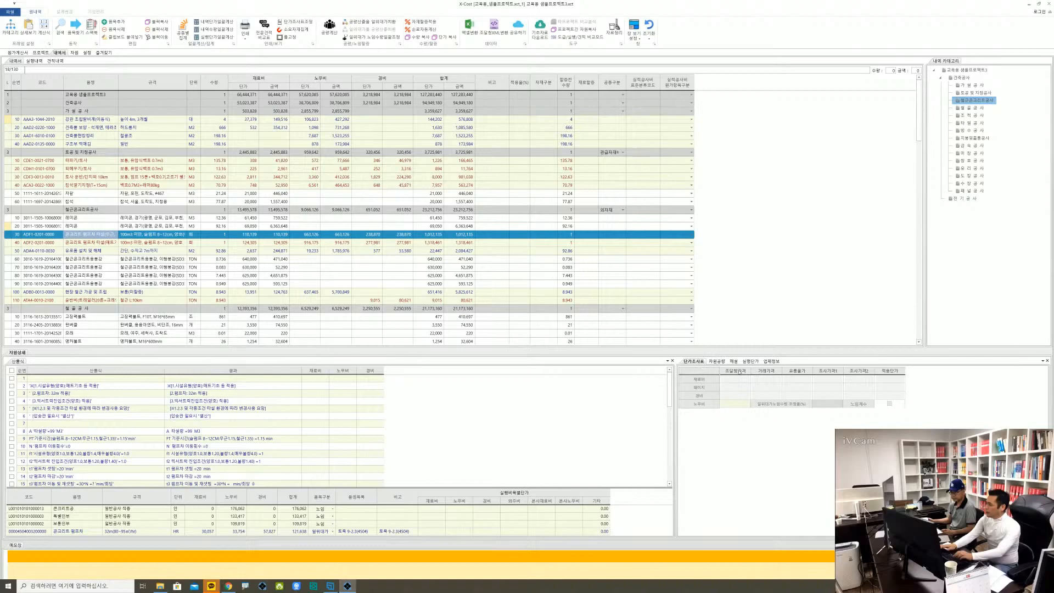
pyautogui.click(147, 122)
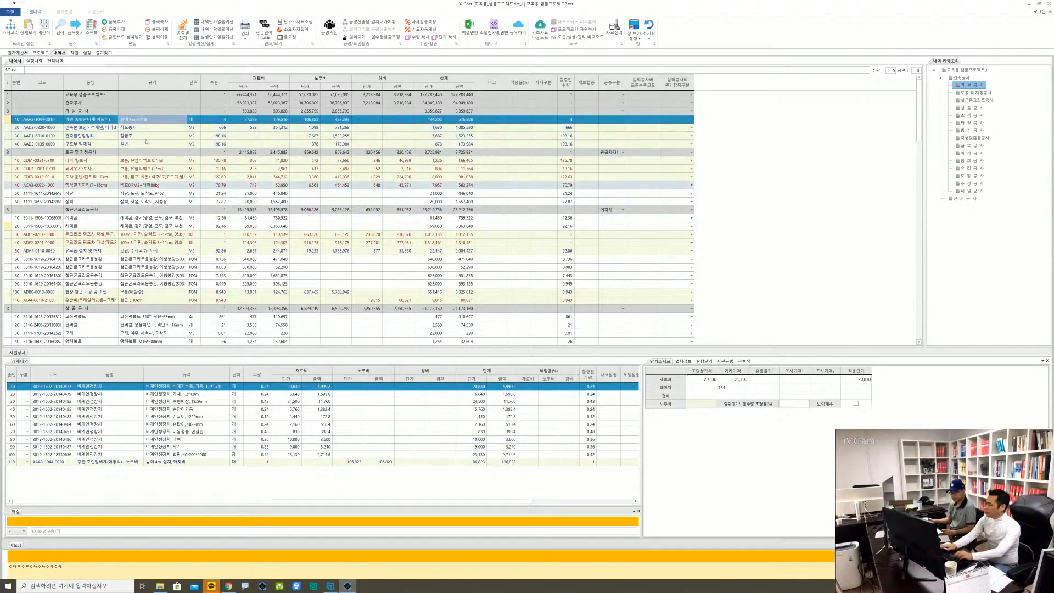
pyautogui.click(211, 121)
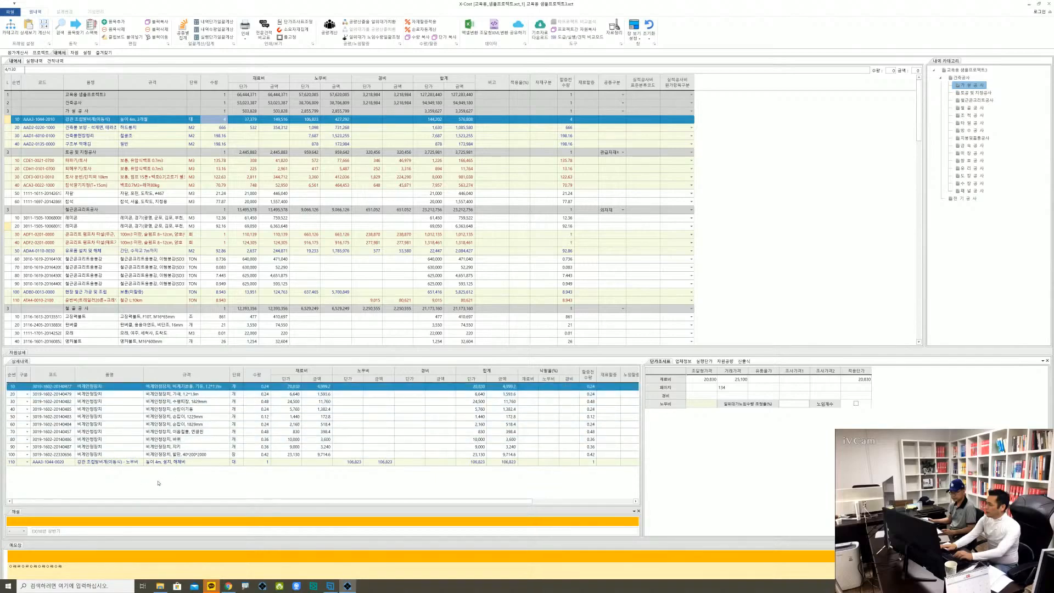
# For the third 비계안정장치 row in the 상세내역, dock the 실행단가 and 산출식 panes separately beneath the 단가조사표
pyautogui.click(115, 404)
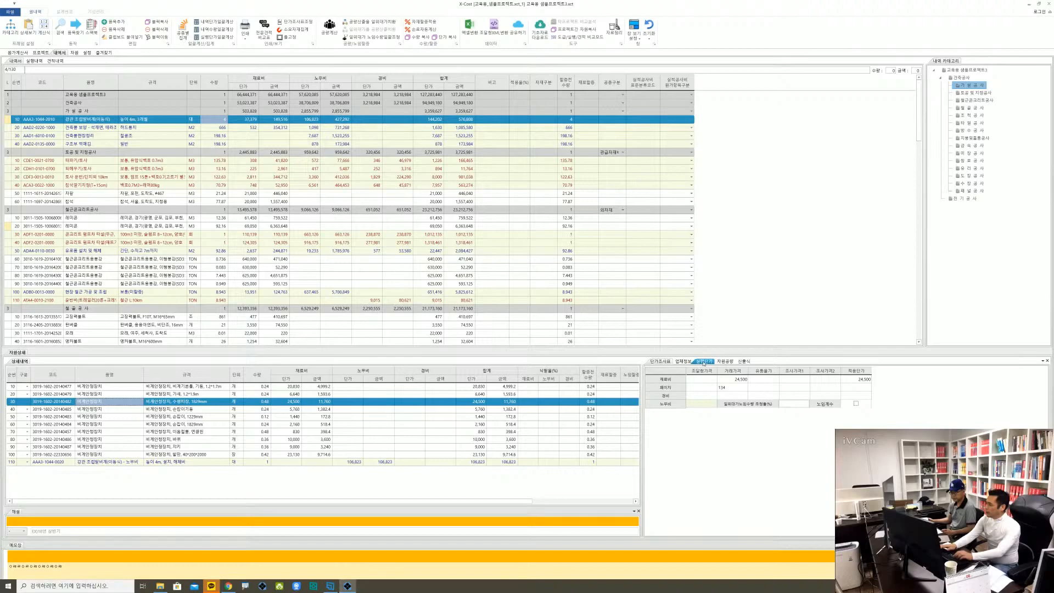
pyautogui.moveTo(704, 363); pyautogui.dragTo(778, 467)
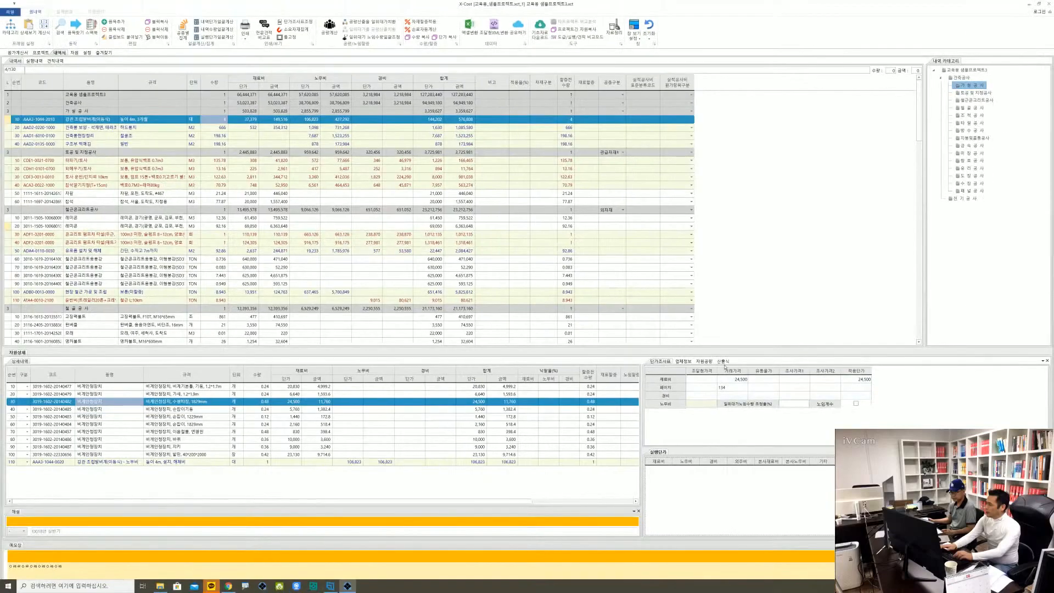
pyautogui.click(724, 363)
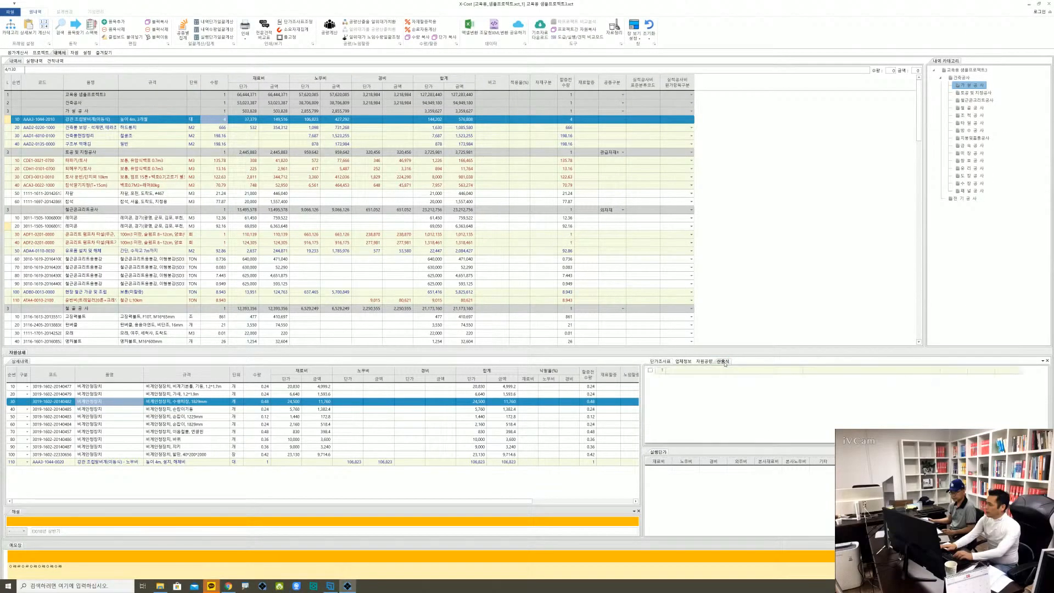
pyautogui.click(660, 362)
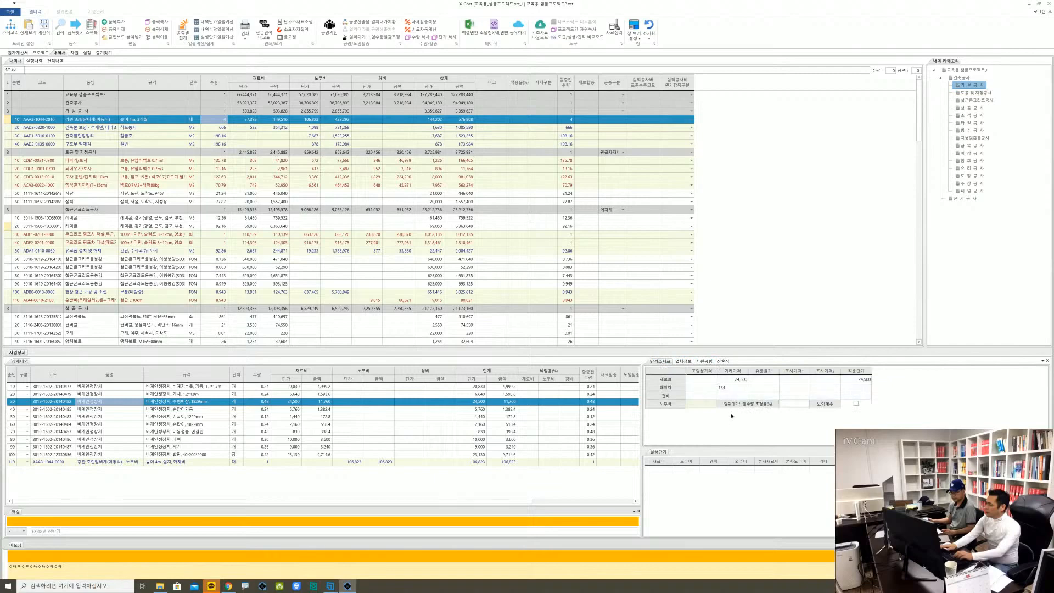
pyautogui.moveTo(724, 363); pyautogui.dragTo(778, 421)
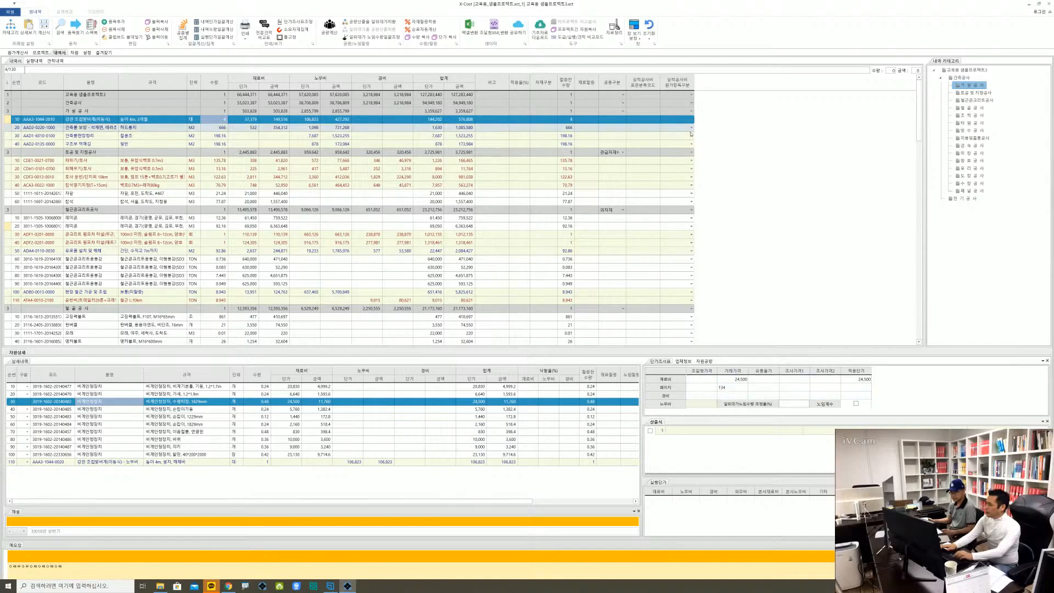
# Reset the window layout to its default and bring up the 자원상세 pane
pyautogui.click(649, 34)
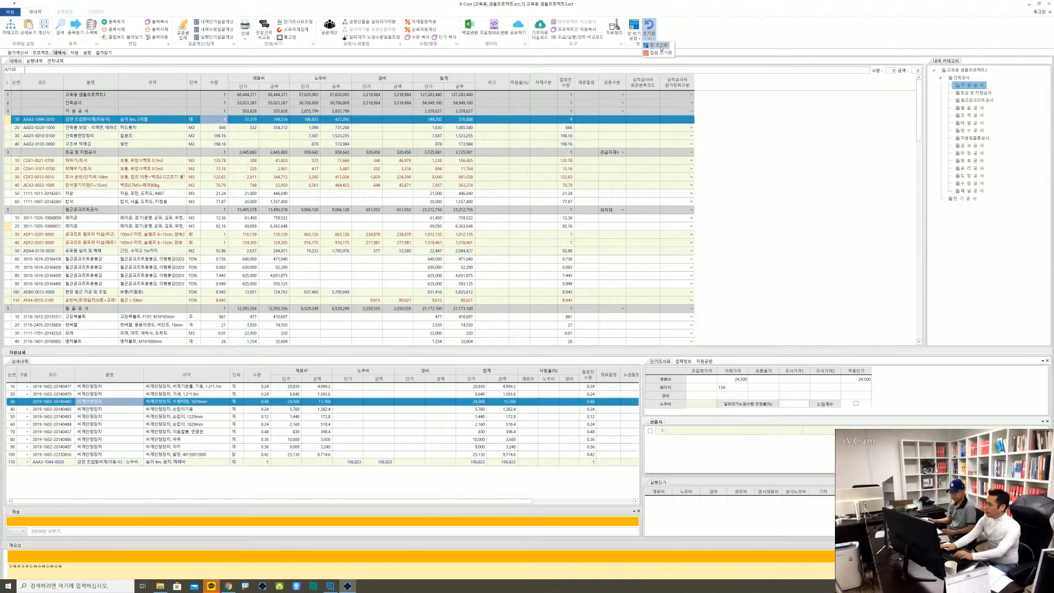
pyautogui.click(659, 45)
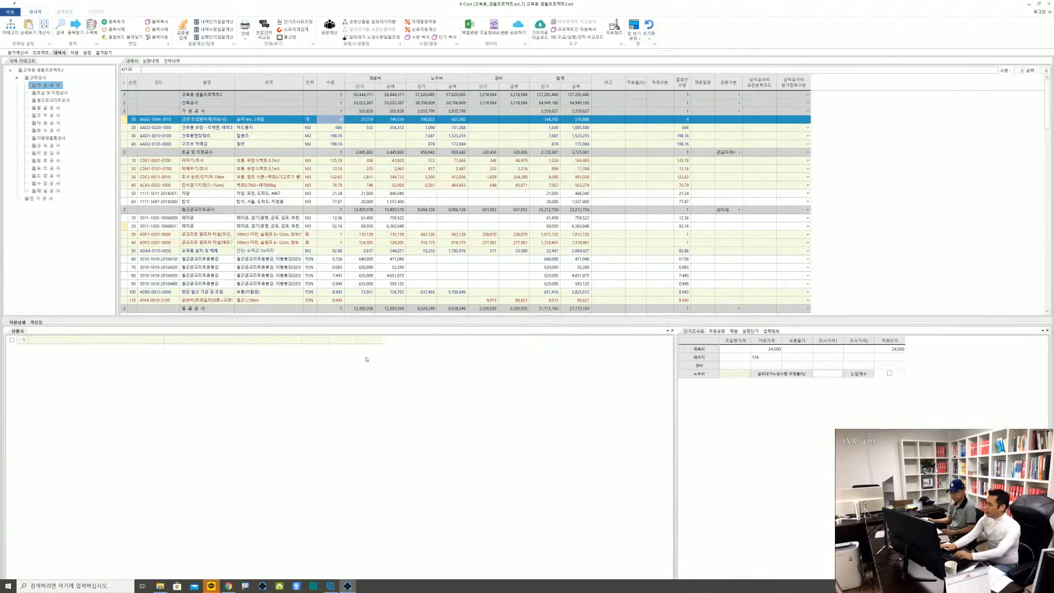
pyautogui.click(14, 323)
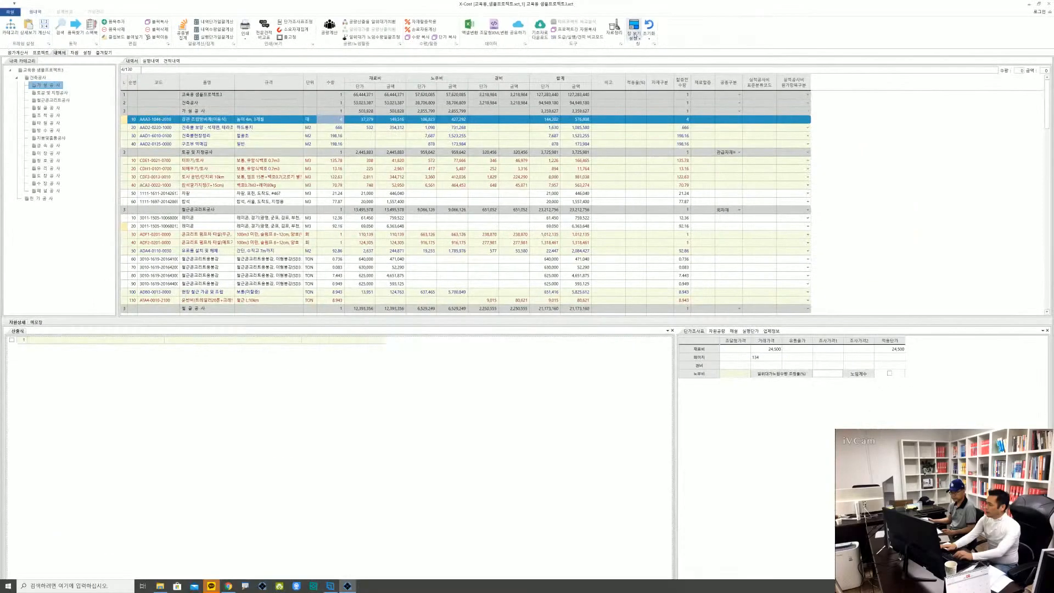
# Show the 일위대가 상세내역 pane in the 내역서 and dock the 산출식 pane beneath it
pyautogui.click(636, 37)
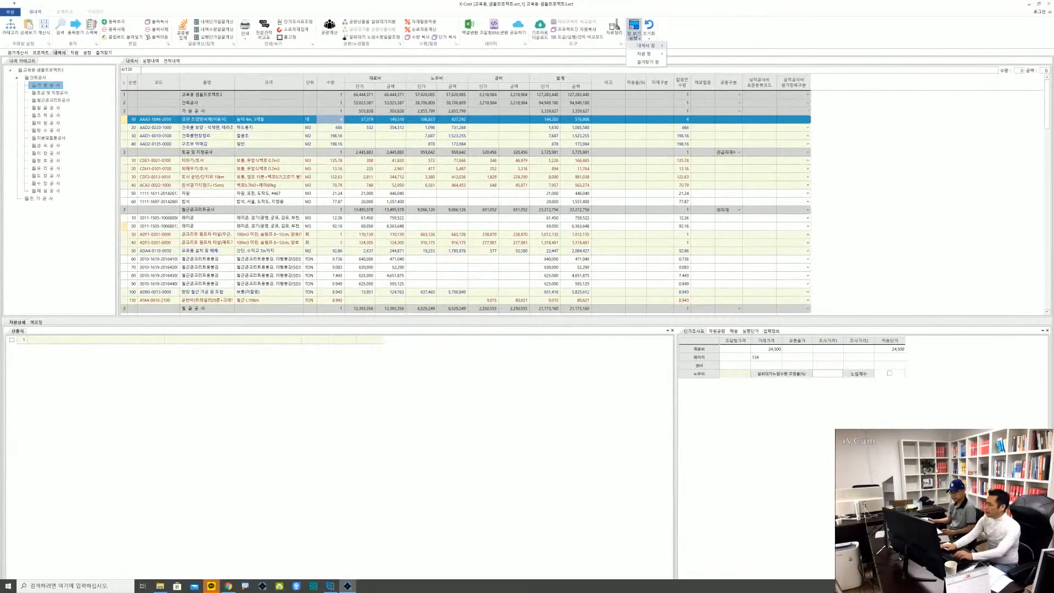
pyautogui.moveTo(639, 46)
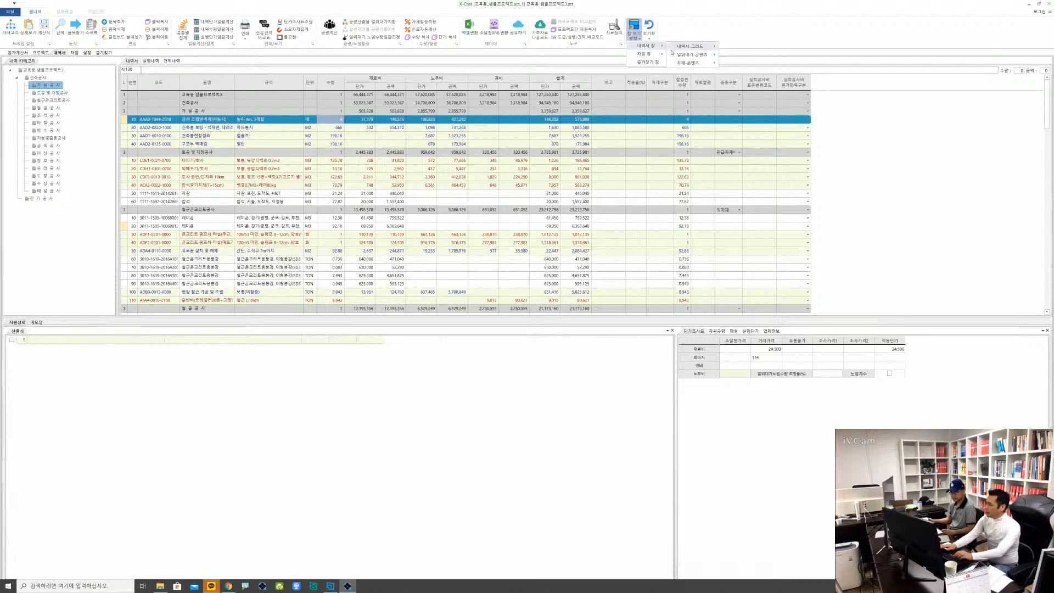
pyautogui.moveTo(692, 50)
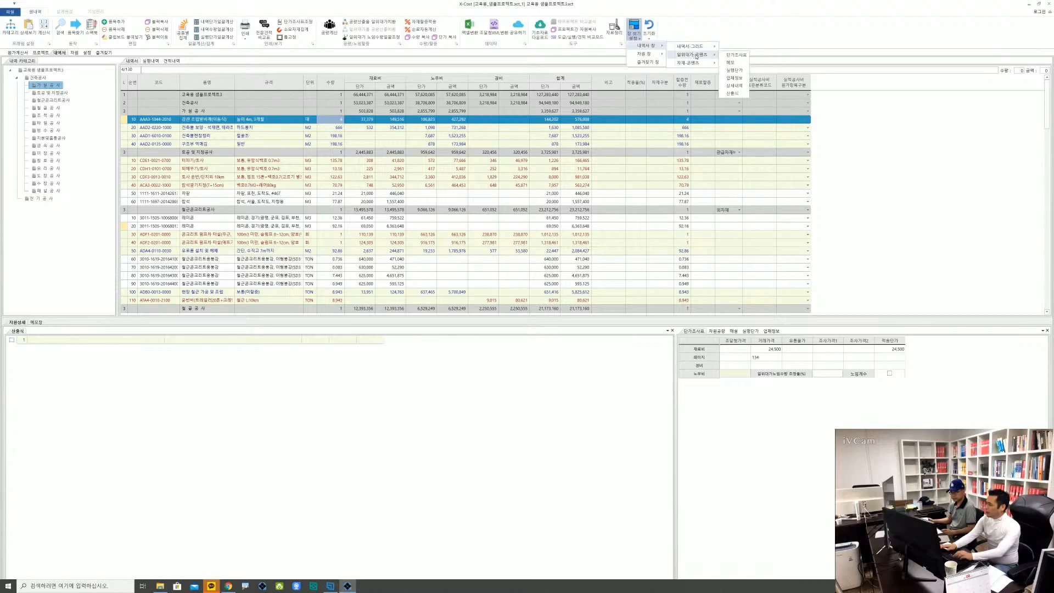
pyautogui.click(738, 86)
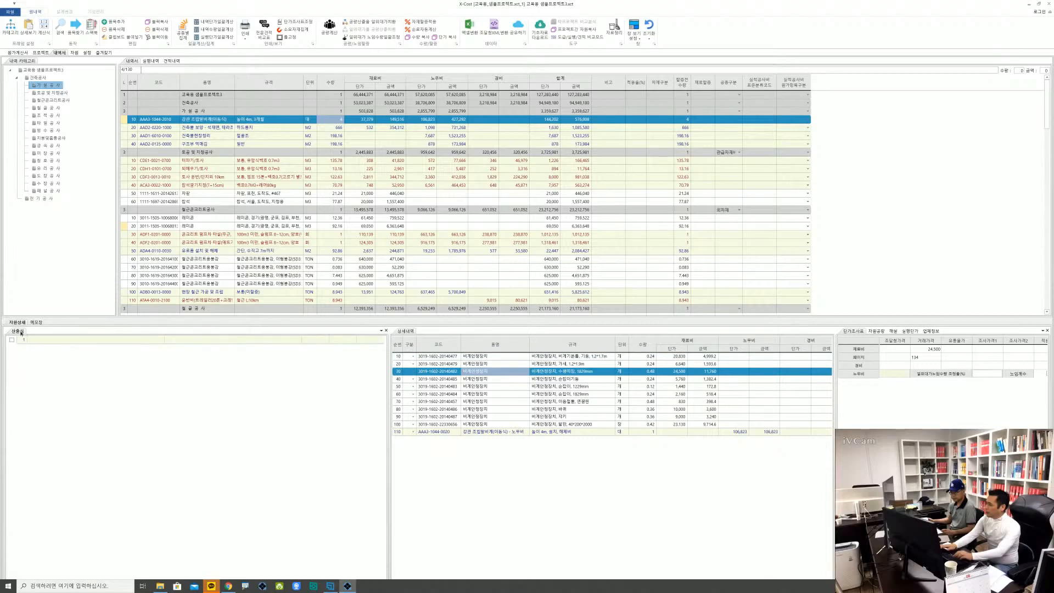
pyautogui.moveTo(21, 331); pyautogui.dragTo(357, 474)
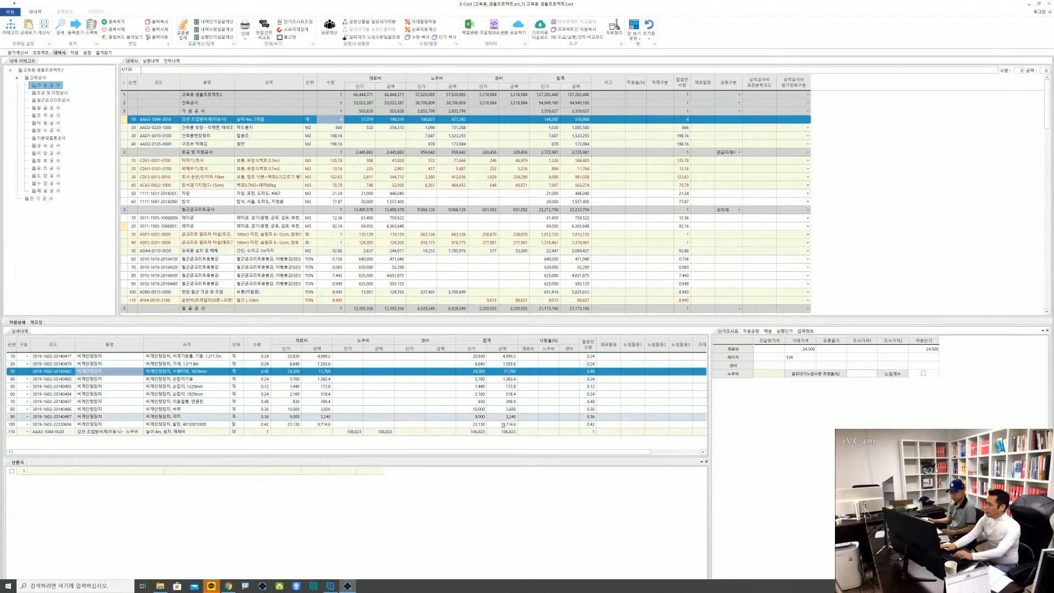
# Select the 터파기/토사 item and dock its 자원상세 pane along the right side of the 내역서 grid
pyautogui.click(546, 388)
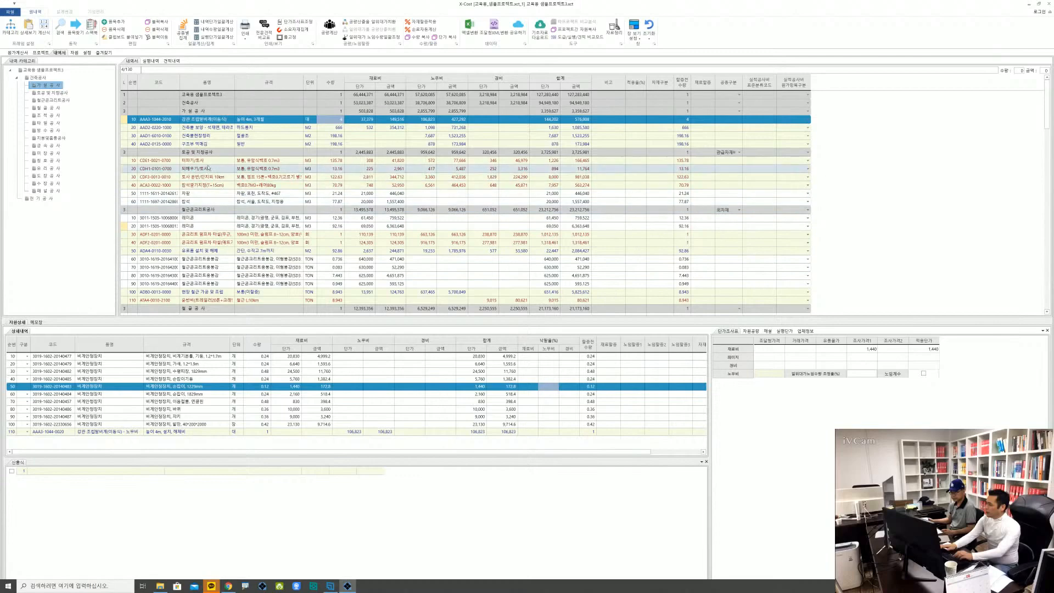
pyautogui.click(207, 164)
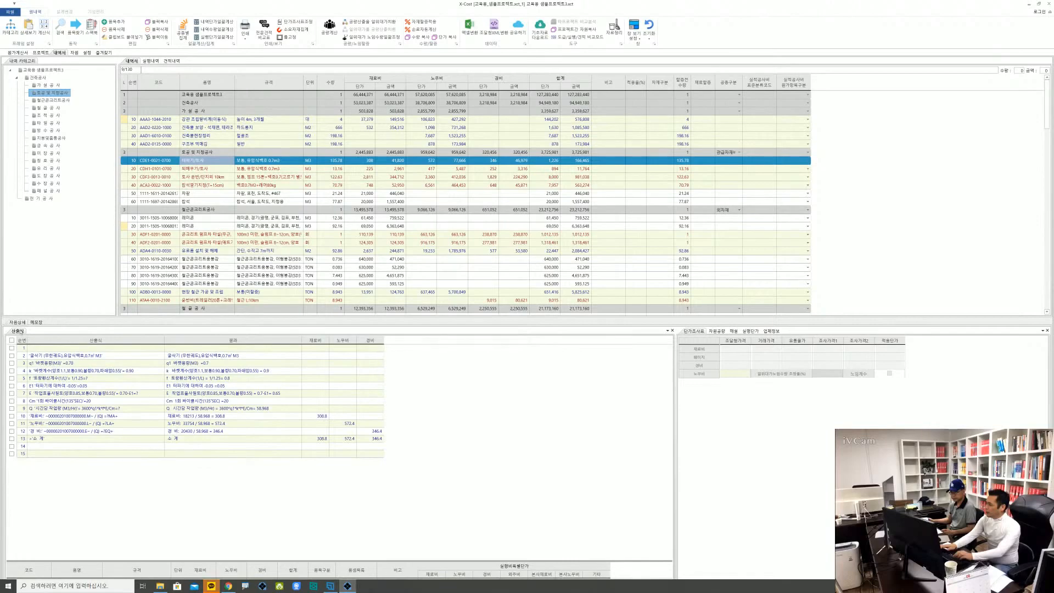
pyautogui.moveTo(21, 323); pyautogui.dragTo(603, 191)
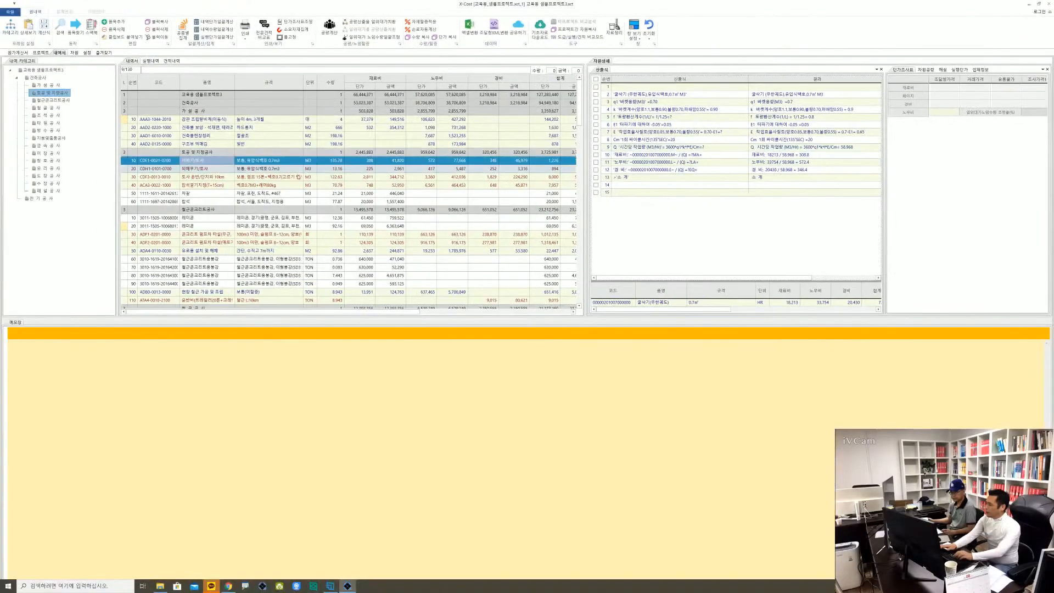
# Browse the 레미콘, 되메우기/토사, 건축물 보양, 철근콘크리트용봉강 and 토사 운반 items to examine their details in the 자원상세 beside the grid
pyautogui.press('Down')
pyautogui.press('Down')
pyautogui.press('Down')
pyautogui.press('Down')
pyautogui.press('Down')
pyautogui.press('Down')
pyautogui.press('Down')
pyautogui.press('Down')
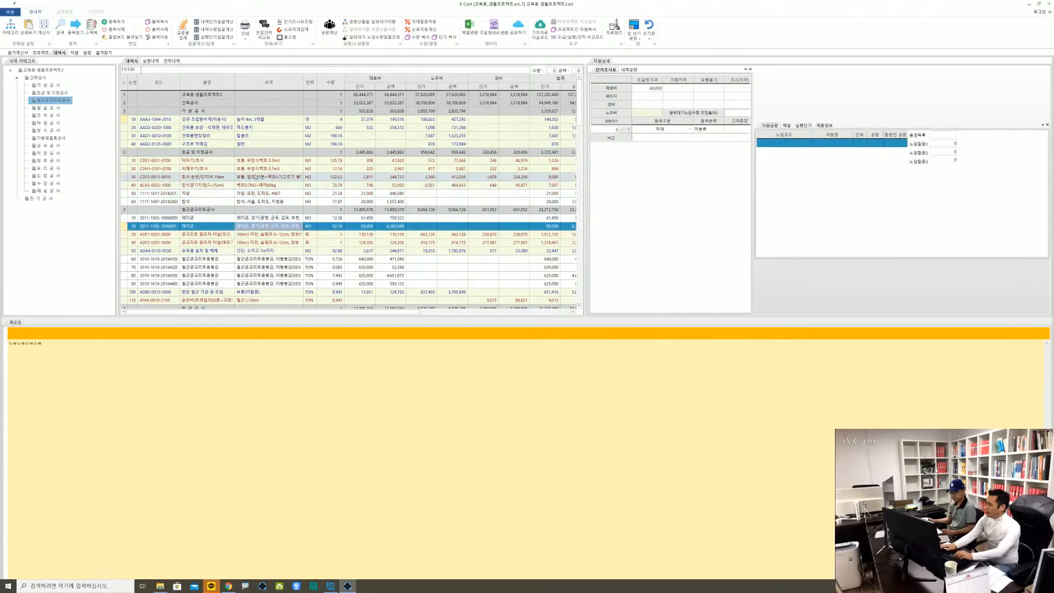
pyautogui.press('Up')
pyautogui.press('Up')
pyautogui.press('Up')
pyautogui.press('Up')
pyautogui.press('Up')
pyautogui.press('Up')
pyautogui.press('Up')
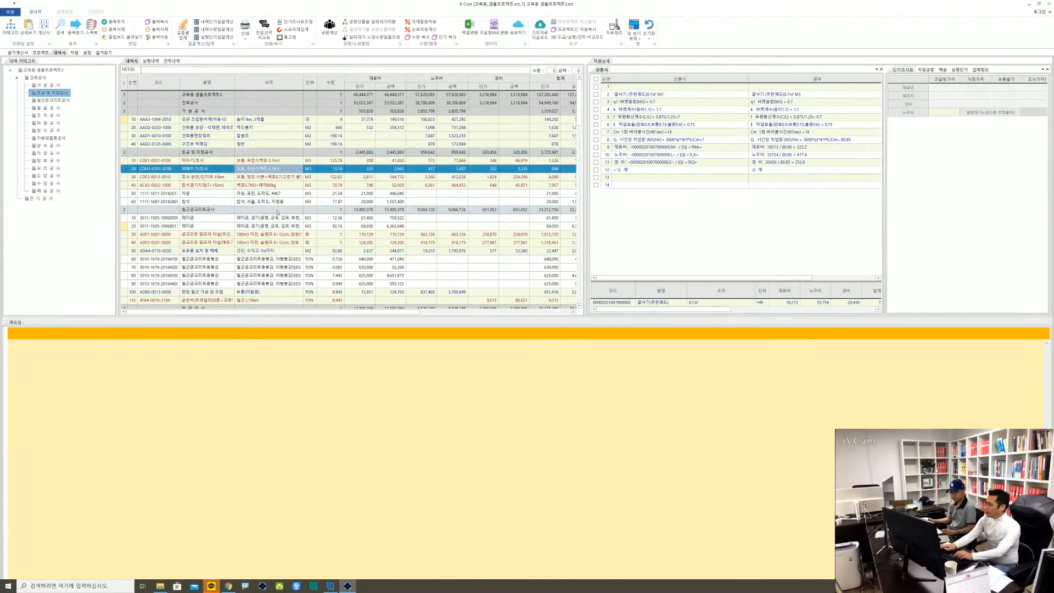
pyautogui.click(263, 130)
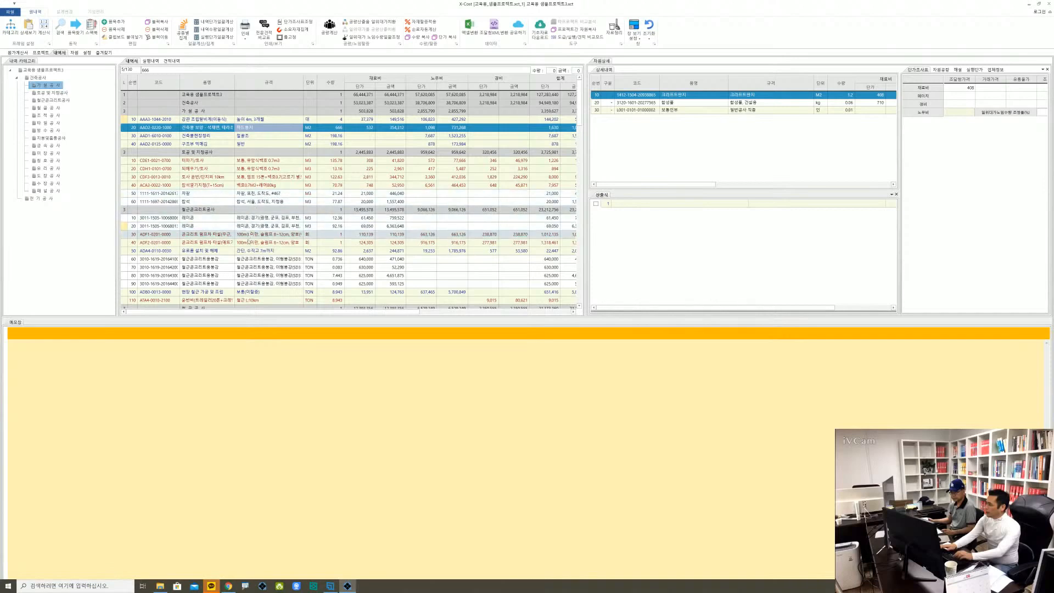
pyautogui.click(266, 266)
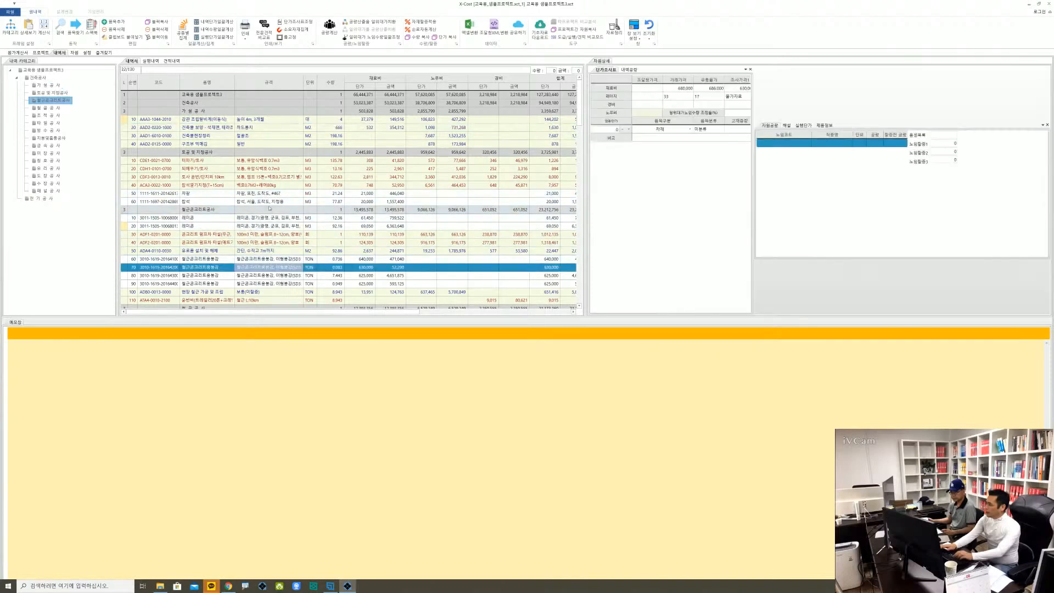
pyautogui.click(264, 177)
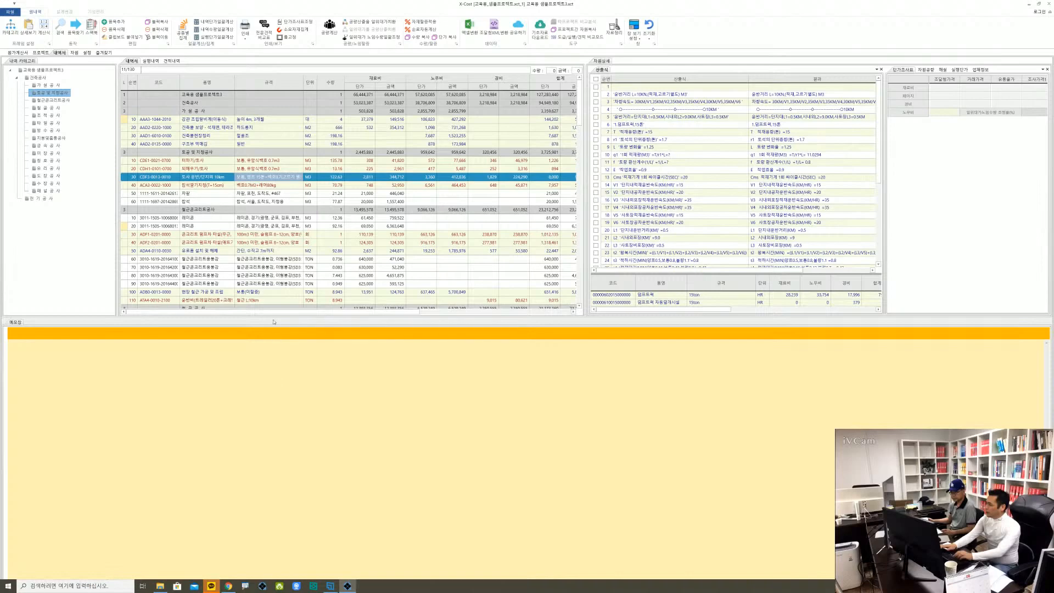
# Shrink the 메모장 pane to a narrow strip so the 내역서 and 자원상세 get most of the height
pyautogui.moveTo(274, 322); pyautogui.dragTo(285, 532)
pyautogui.moveTo(312, 495); pyautogui.dragTo(312, 532)
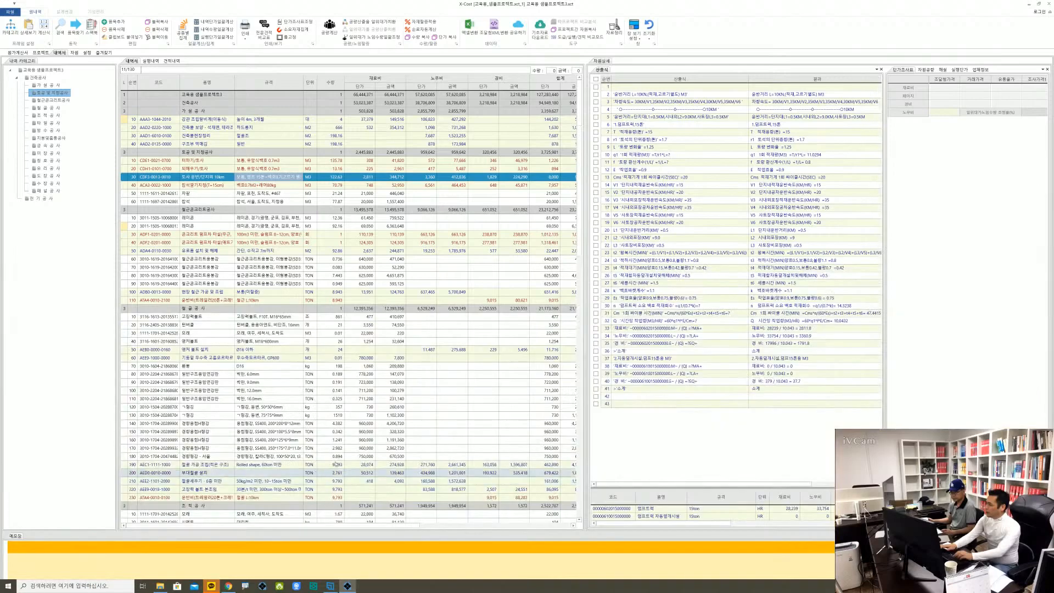
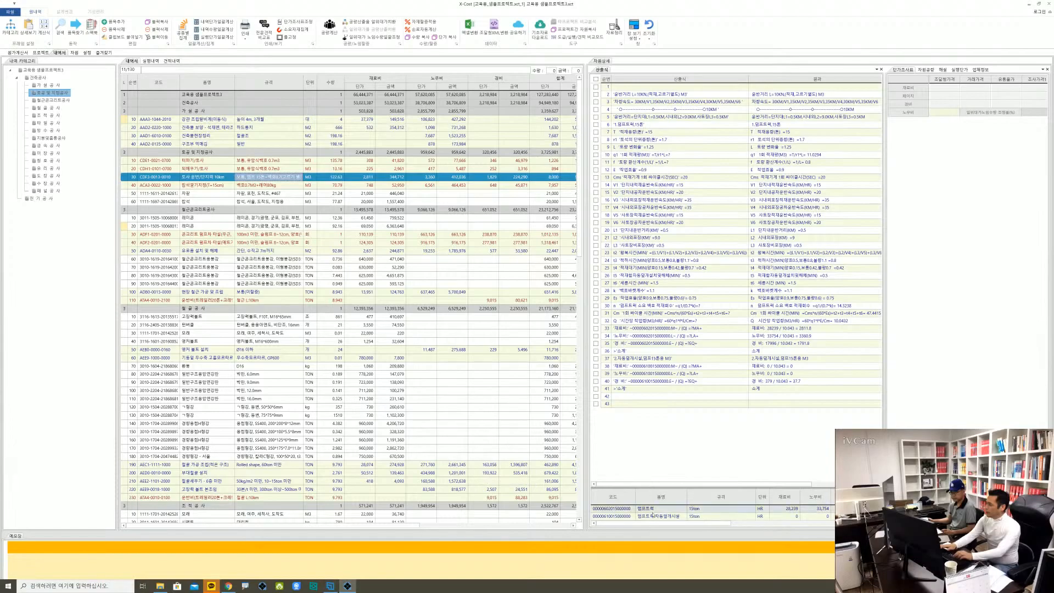
# Enlarge the 덤프트럭 resource list beneath the 토사 운반 item's 산출식 and look over the last formula rows
pyautogui.click(653, 517)
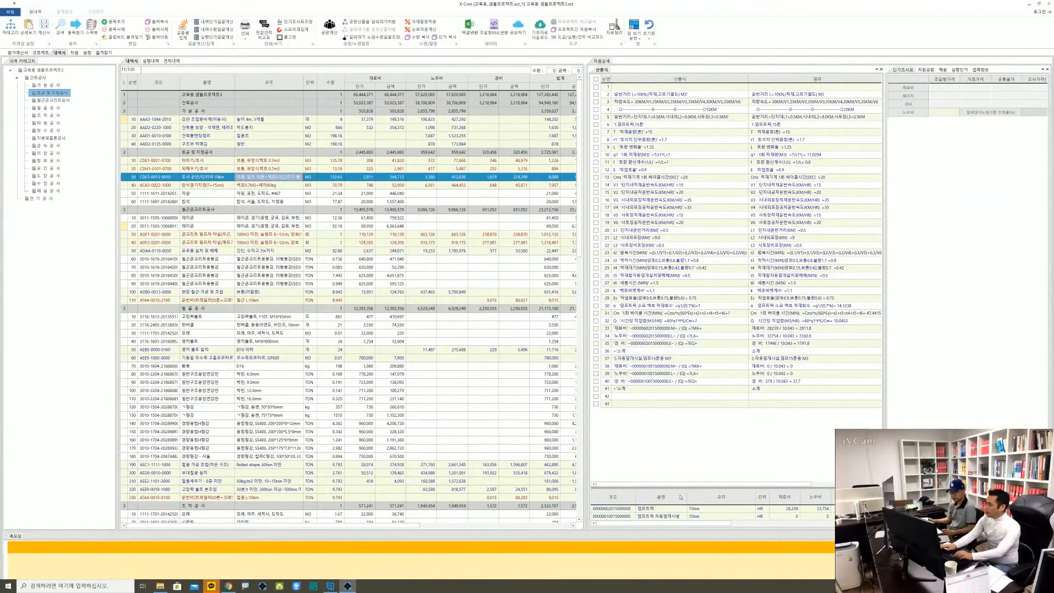
pyautogui.moveTo(679, 487); pyautogui.dragTo(679, 299)
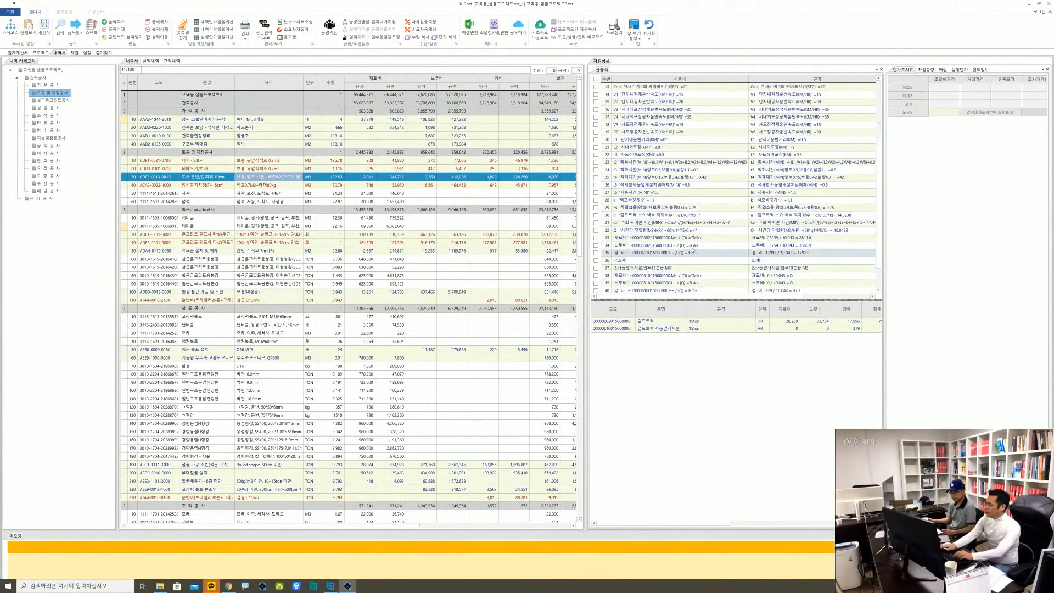
pyautogui.scroll(-2, 693, 251)
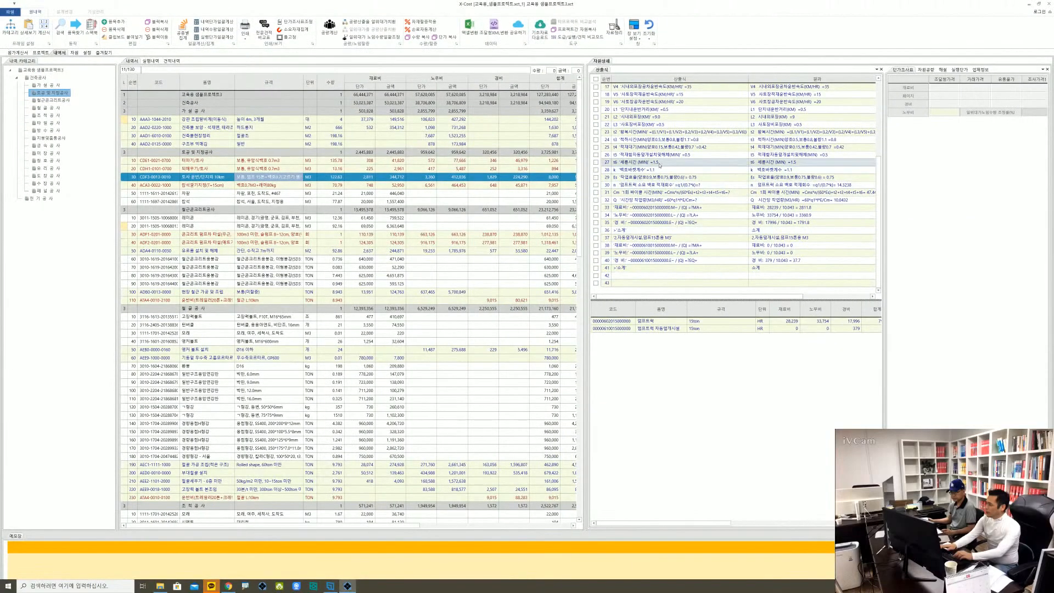
pyautogui.click(652, 77)
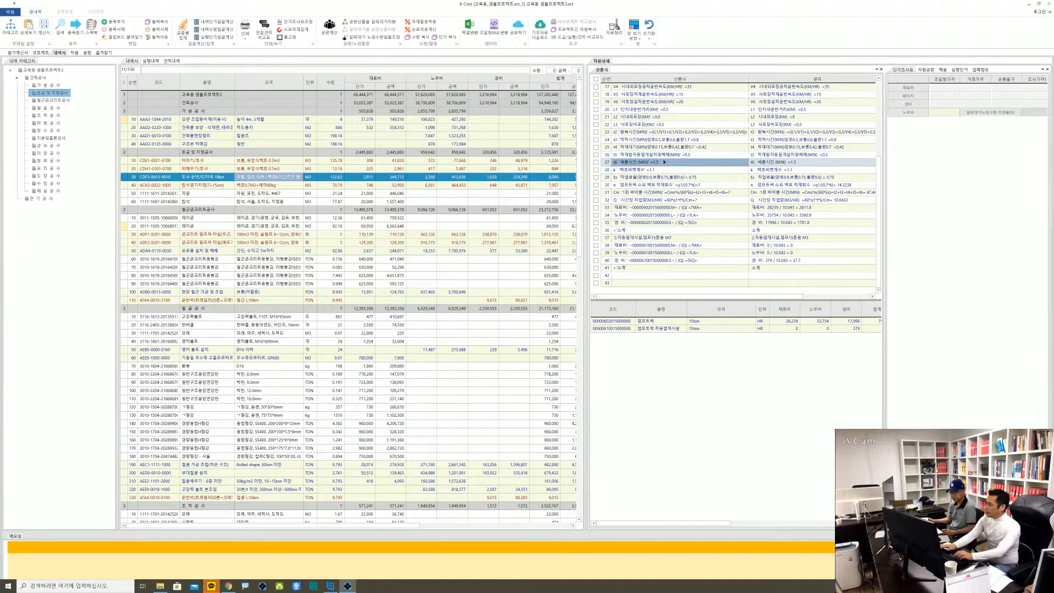
# Cycle the 산출식 display through formula-only, result-only and combined formula and result views using 산출식 결과 보기
pyautogui.rightClick(662, 162)
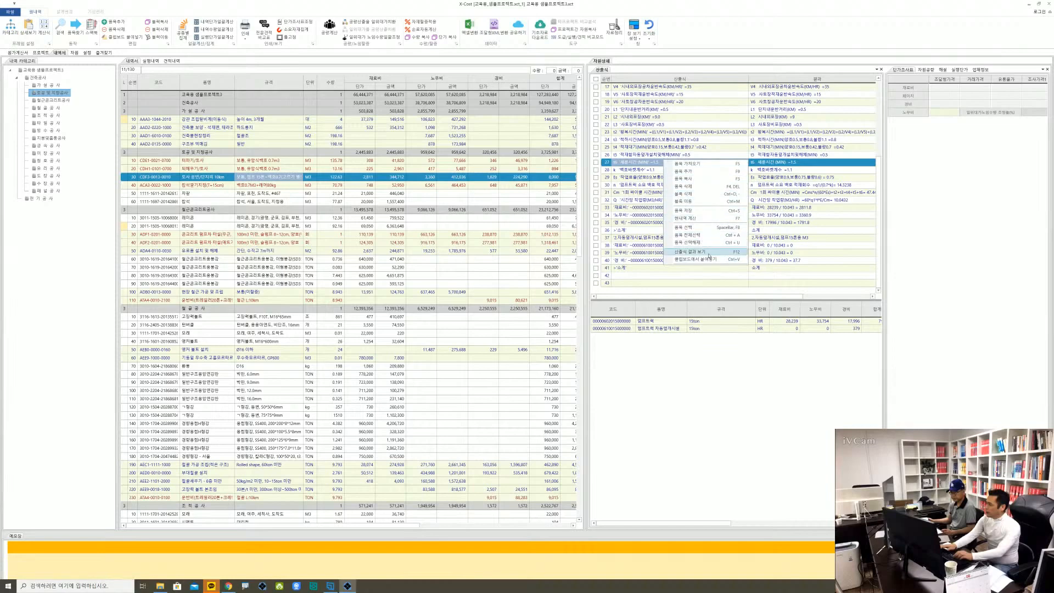
pyautogui.click(709, 256)
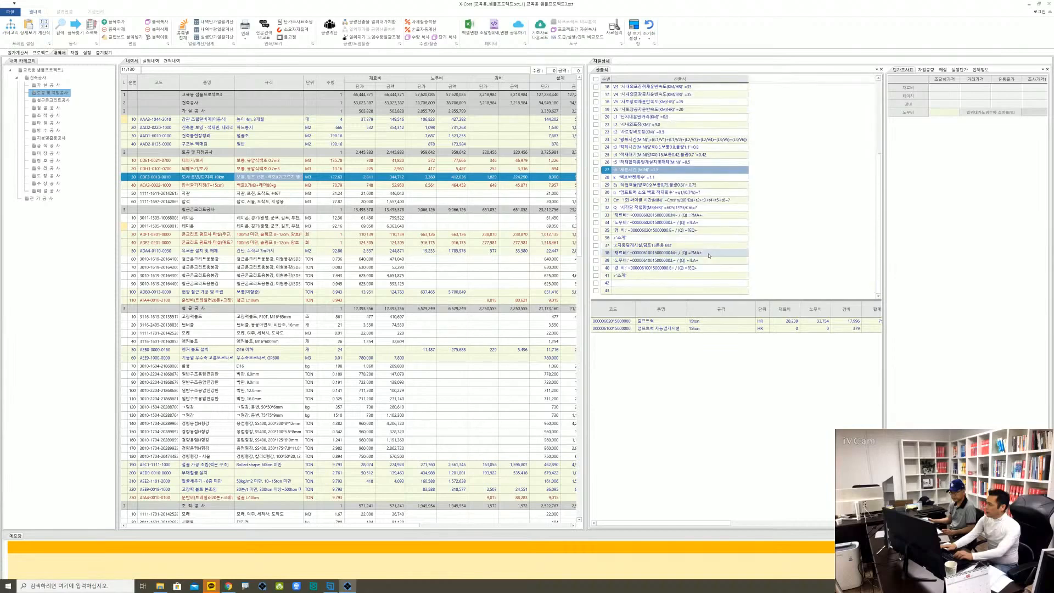
pyautogui.rightClick(666, 201)
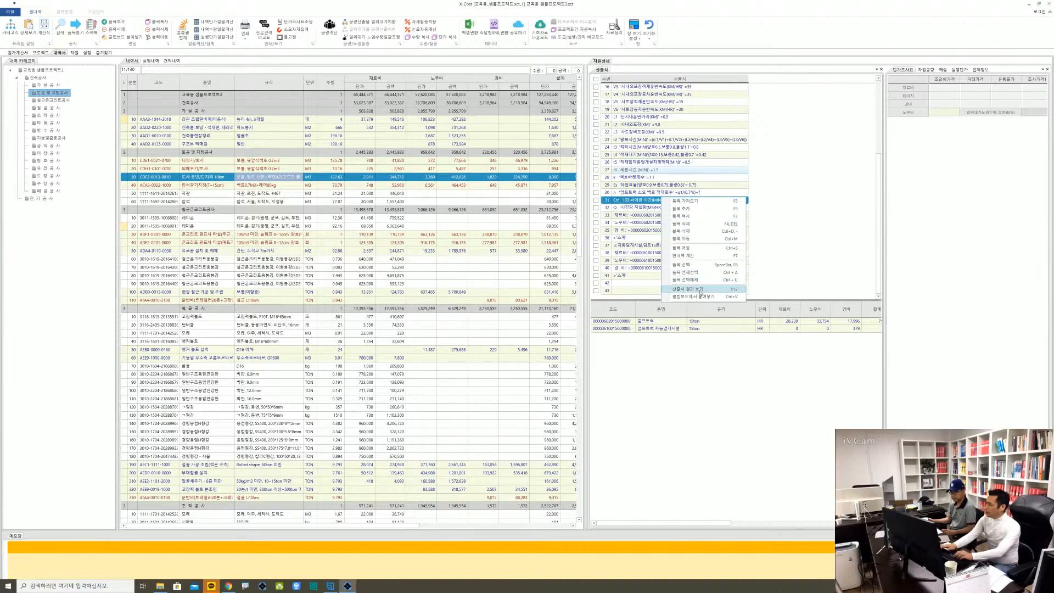
pyautogui.click(701, 290)
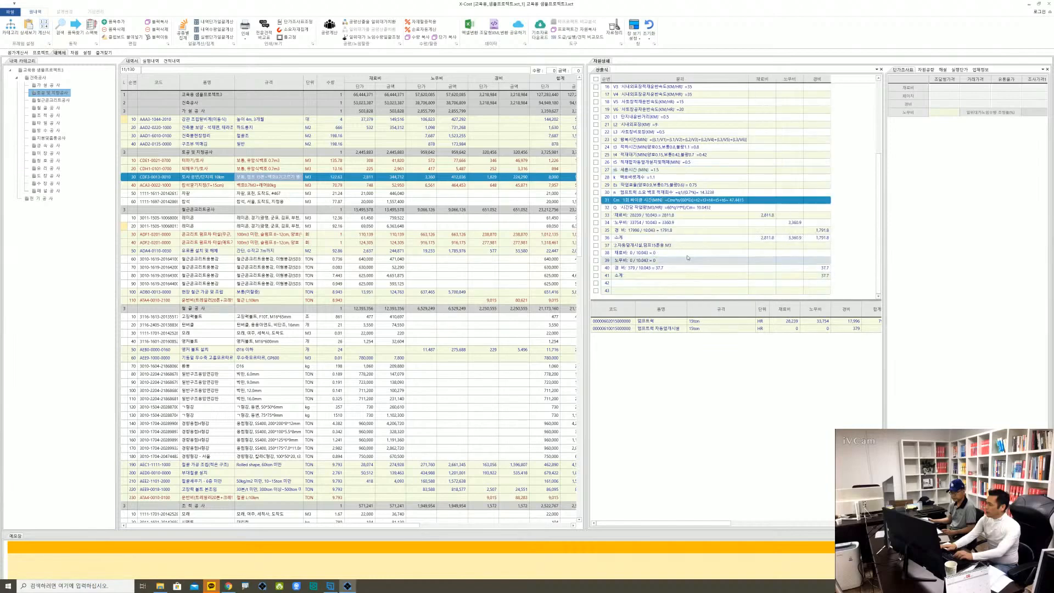
pyautogui.rightClick(680, 224)
pyautogui.click(709, 313)
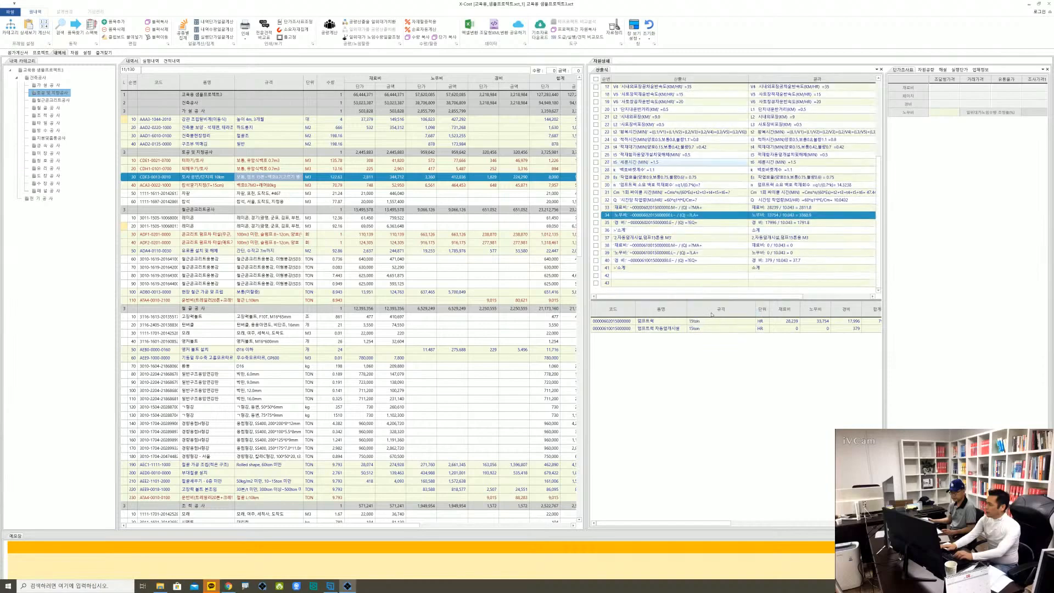
# Compare the formulas and results of the 토사 운반 산출식, including the 토량환산계수 and transport speed rows
pyautogui.scroll(5, 715, 158)
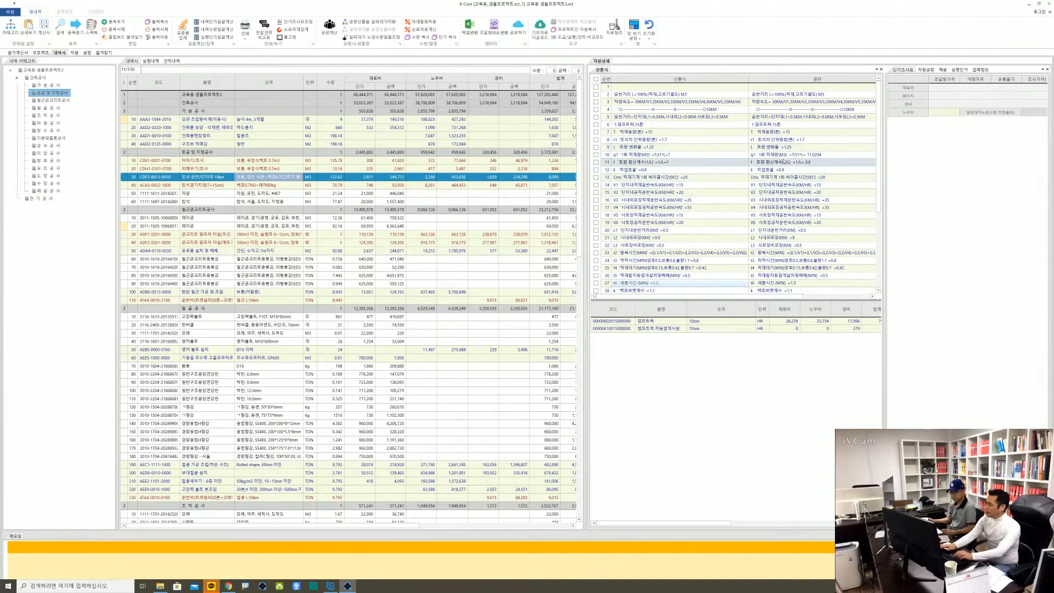
pyautogui.click(638, 163)
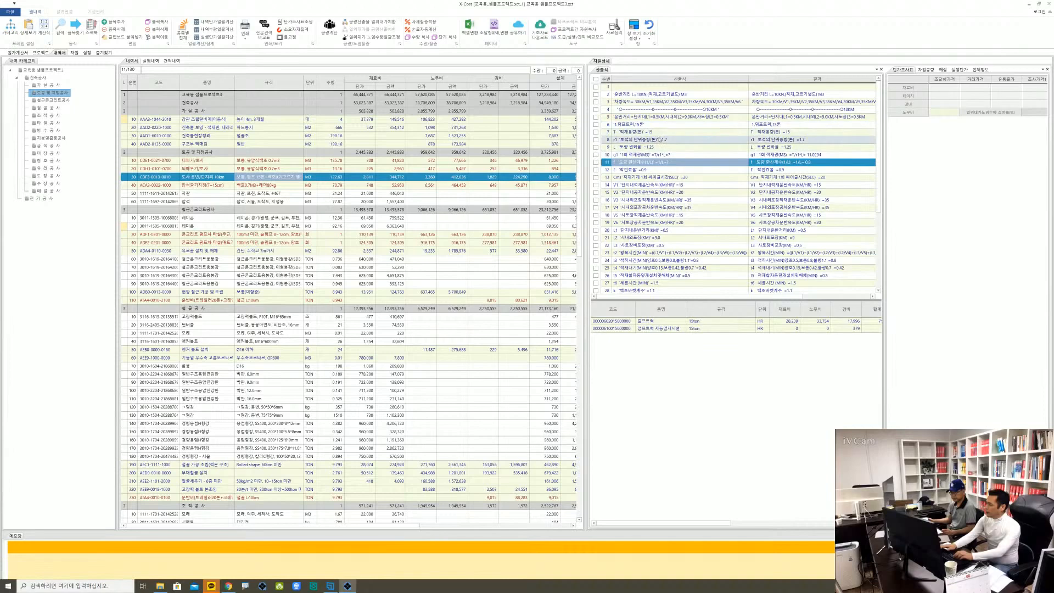
pyautogui.click(806, 188)
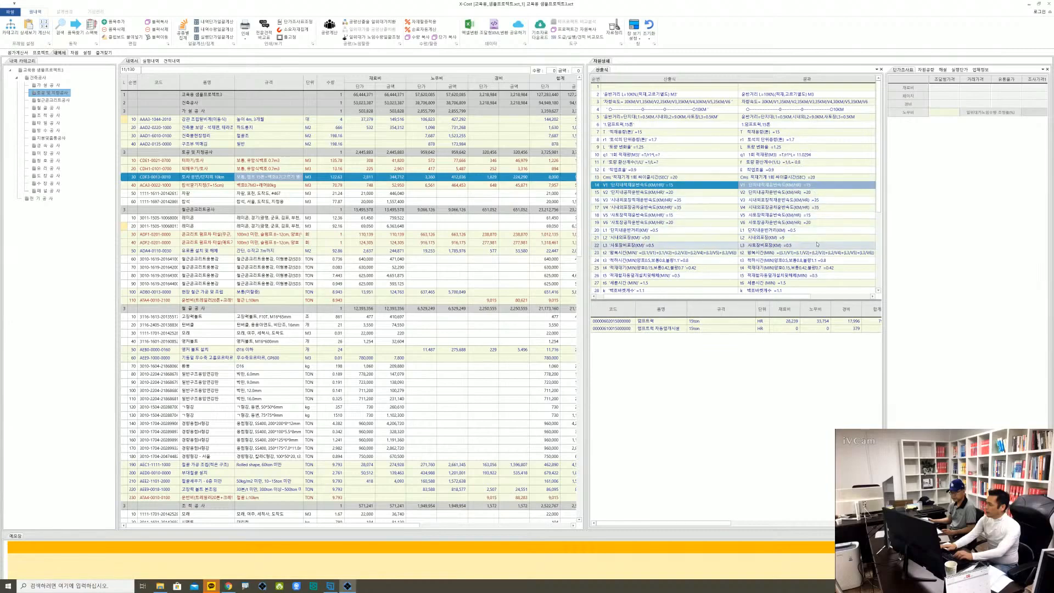
pyautogui.scroll(-3, 817, 238)
pyautogui.scroll(-3, 817, 238)
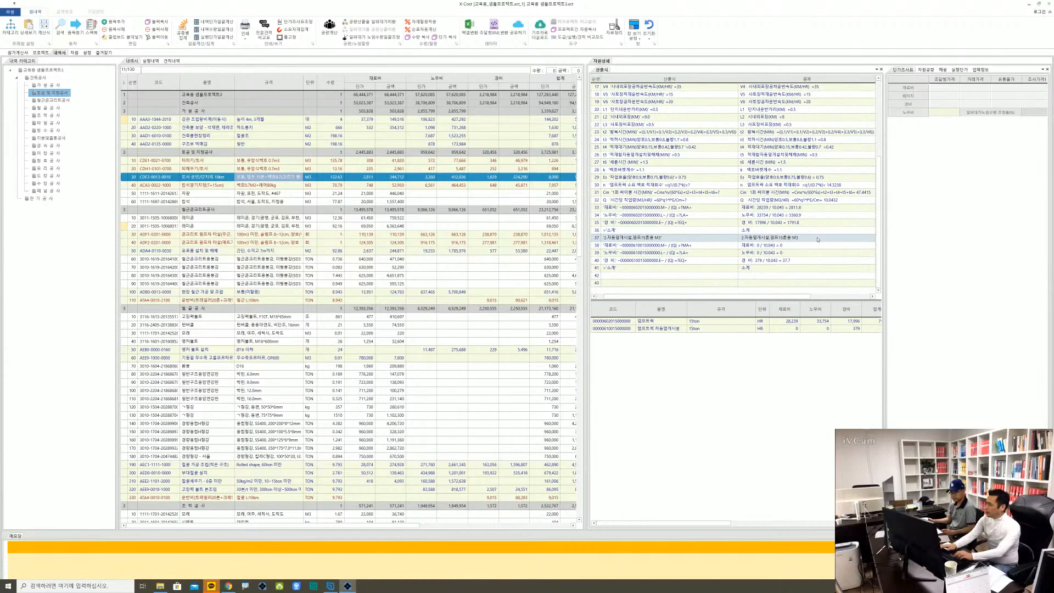
pyautogui.scroll(6, 818, 239)
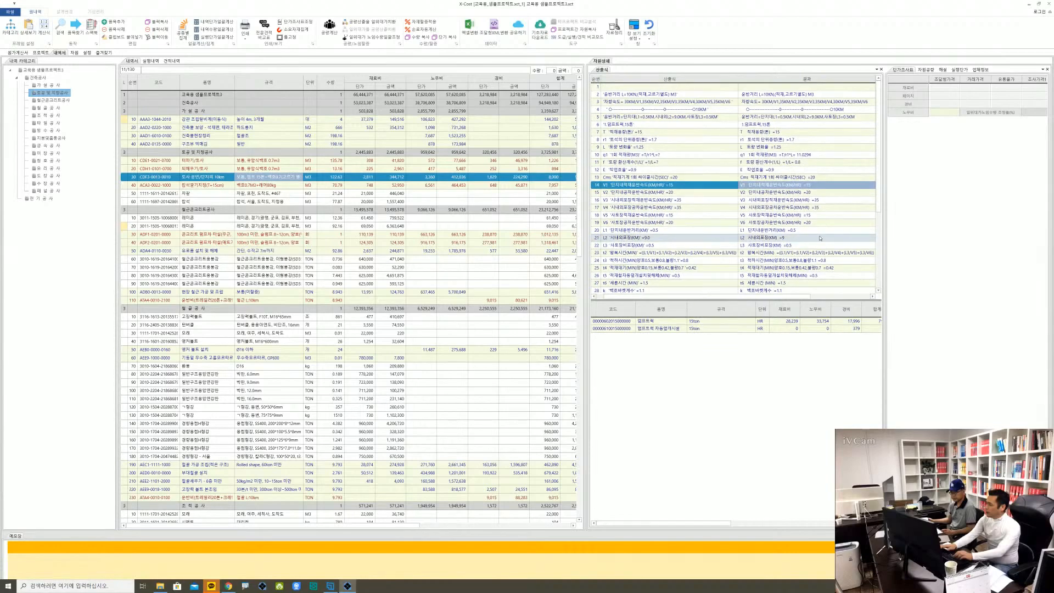
pyautogui.scroll(-5, 820, 238)
# Try a different value for the 백호바켓계수 (k) in row 28 of the 산출식
pyautogui.click(666, 203)
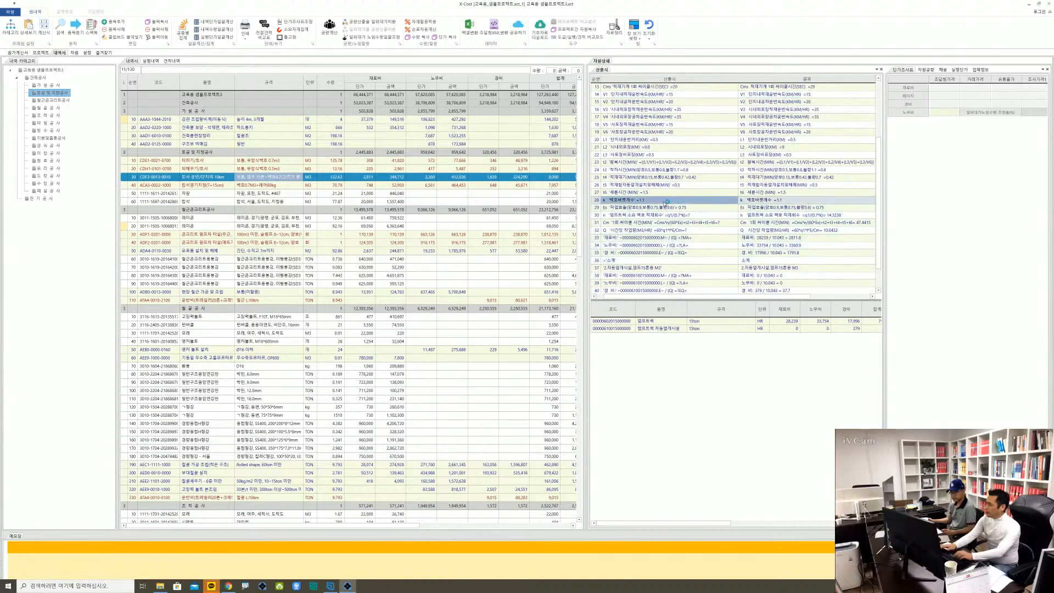
pyautogui.doubleClick(667, 203)
pyautogui.doubleClick(644, 201)
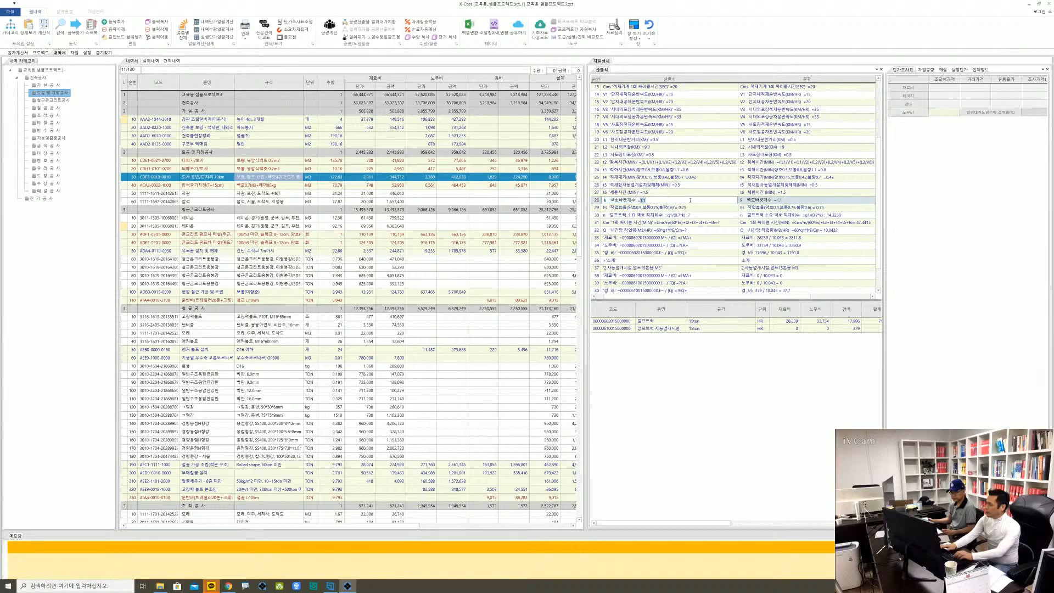
pyautogui.write('0')
pyautogui.press('Return')
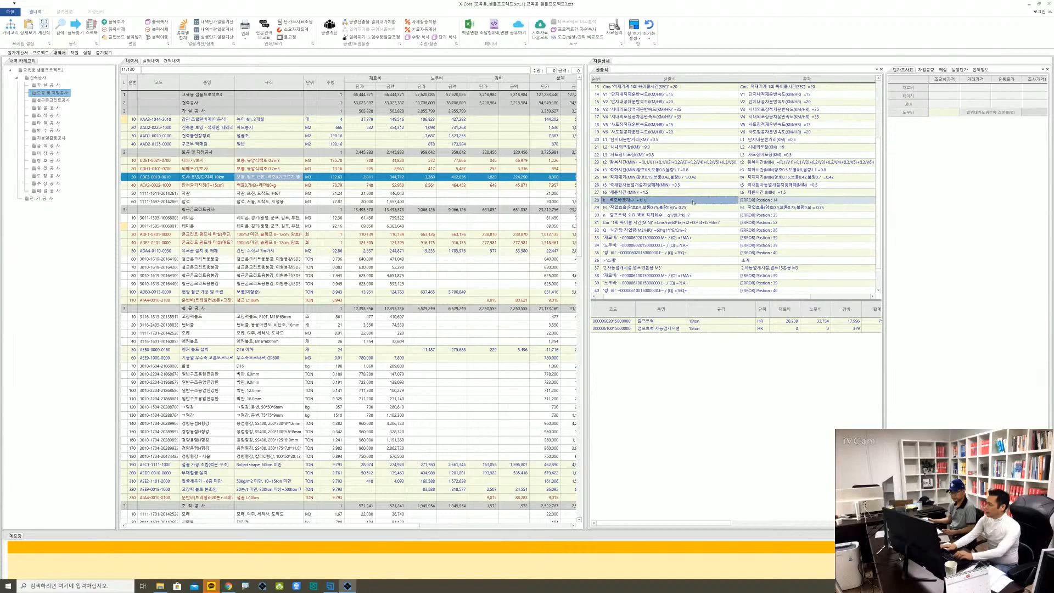
# Set the 백호바켓계수 (k) in row 28 of the 산출식 to 1.1
pyautogui.click(693, 201)
pyautogui.press('End')
pyautogui.hotkey('shift', 'Left')
pyautogui.hotkey('shift', 'Left')
pyautogui.hotkey('shift', 'Left')
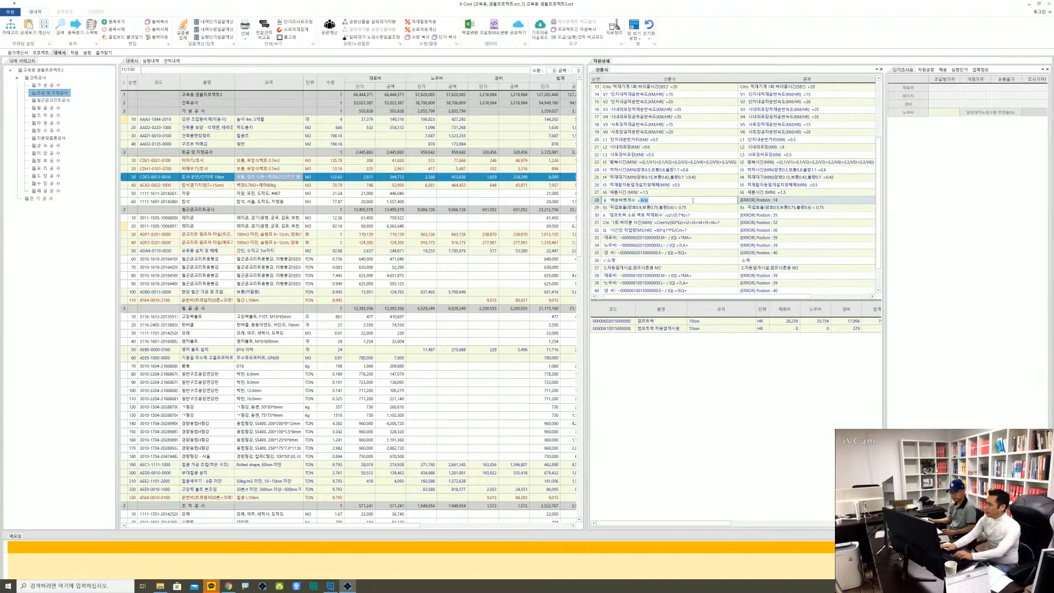
pyautogui.write('1.1')
pyautogui.press('Return')
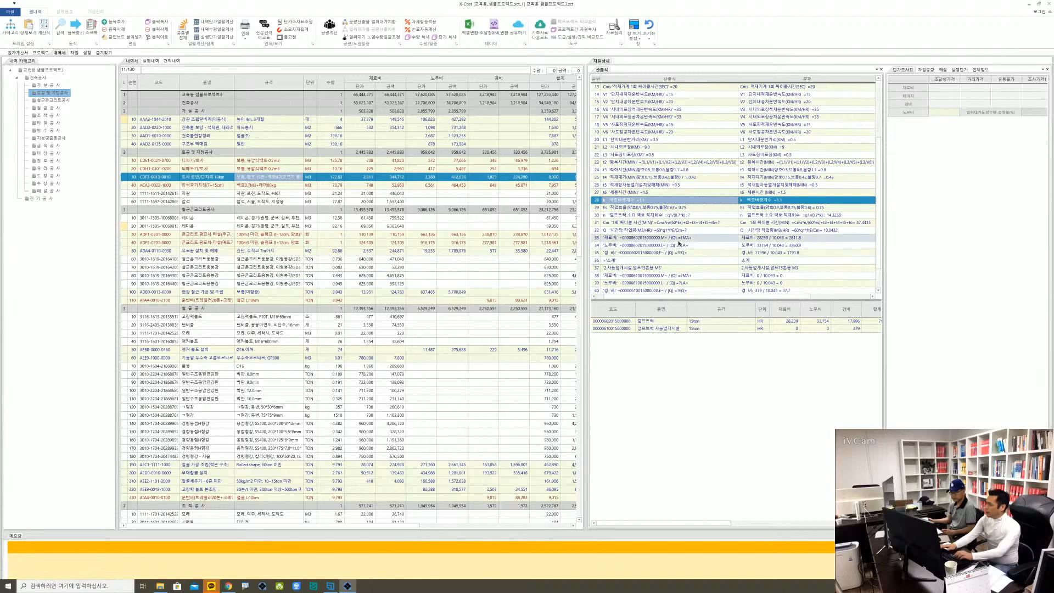
# Review the 재료비 formula for the dump truck and the 노무비 formula for its 자동덮개시설 in the 산출식
pyautogui.click(679, 239)
pyautogui.scroll(-2, 679, 240)
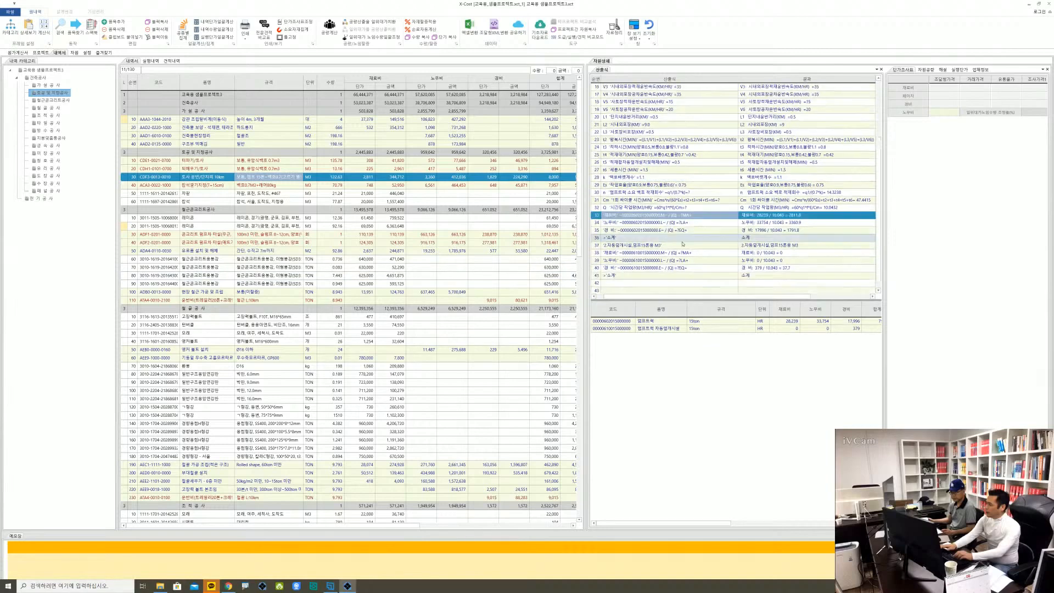
pyautogui.click(678, 255)
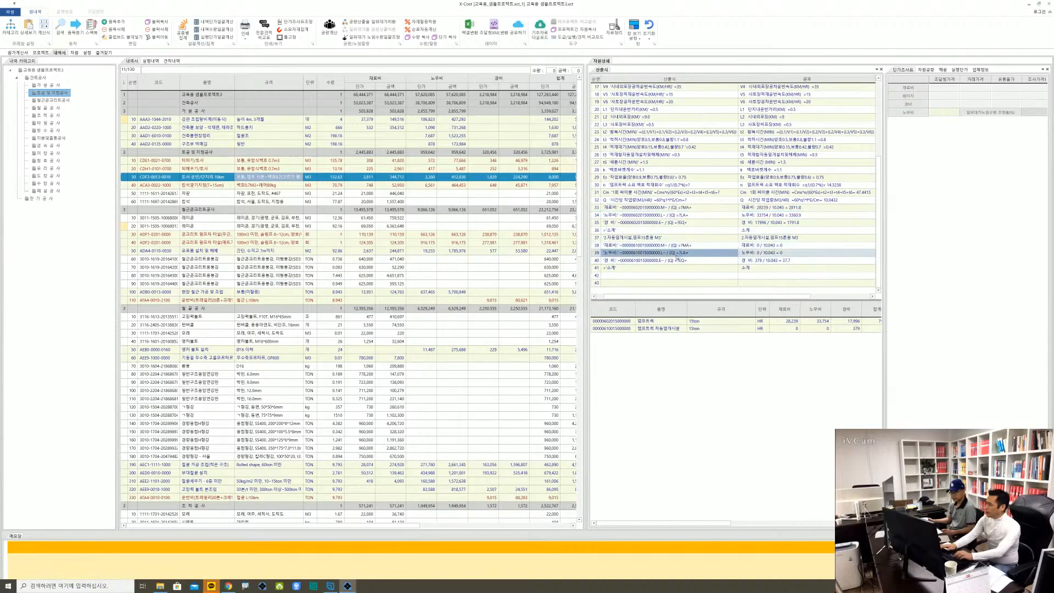
pyautogui.scroll(6, 683, 252)
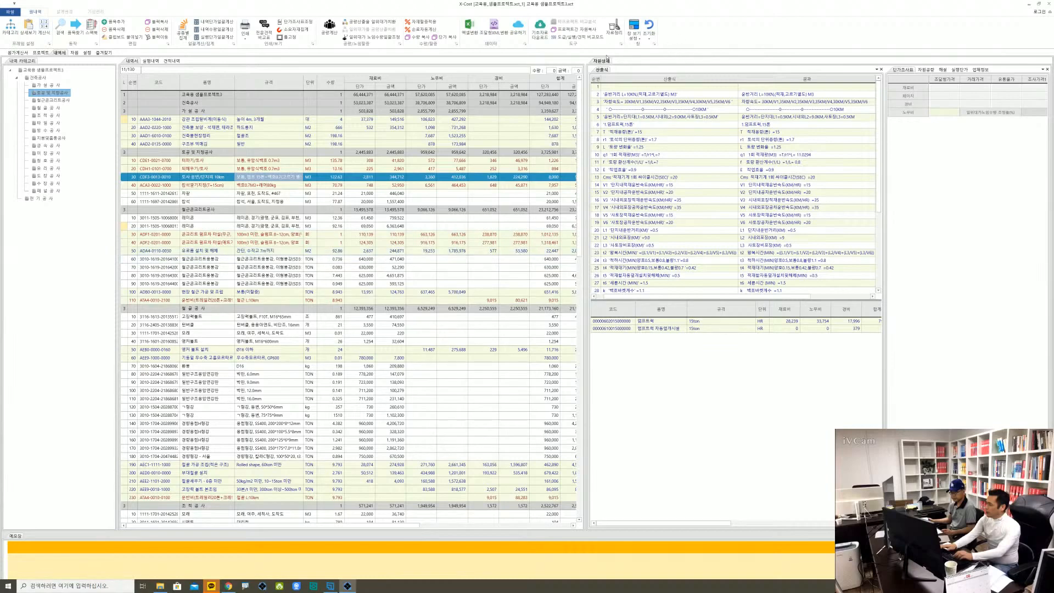
# Dock the 자원상세 pane together with the 메모장 beneath the 내역서, enlarge that area and show 자원상세
pyautogui.moveTo(605, 64); pyautogui.dragTo(528, 570)
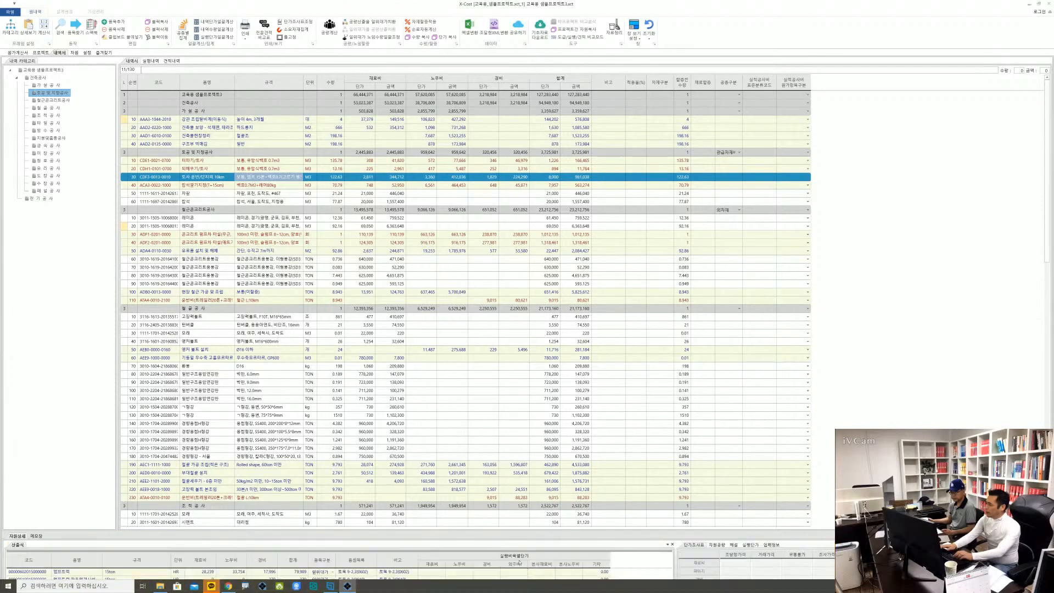
pyautogui.moveTo(461, 531); pyautogui.dragTo(471, 371)
pyautogui.click(36, 377)
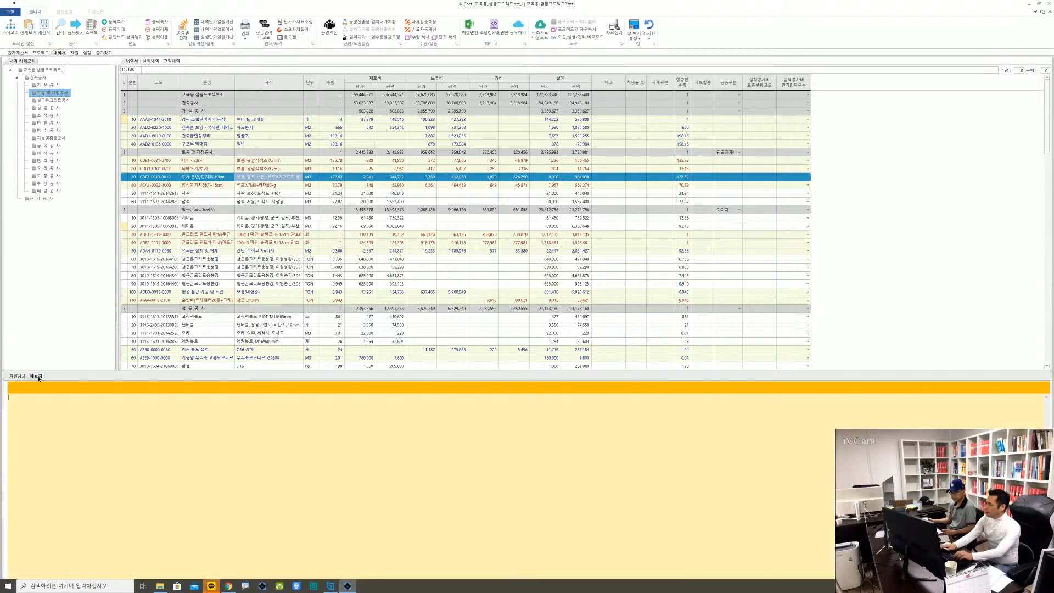
pyautogui.click(17, 377)
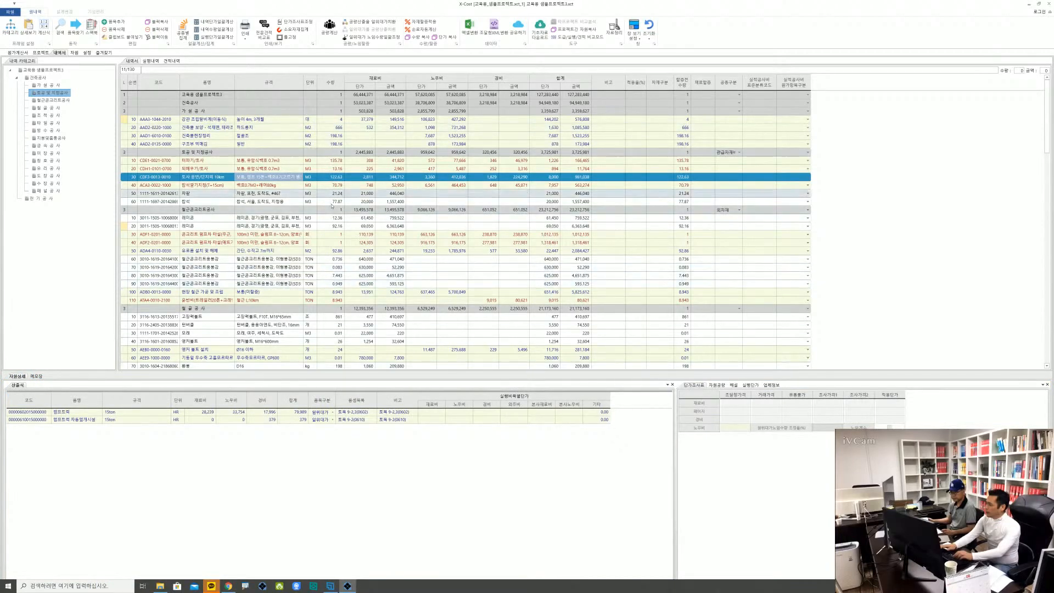
# View the 자원 and 즐겨찾기 screens and return to the 내역서
pyautogui.click(75, 53)
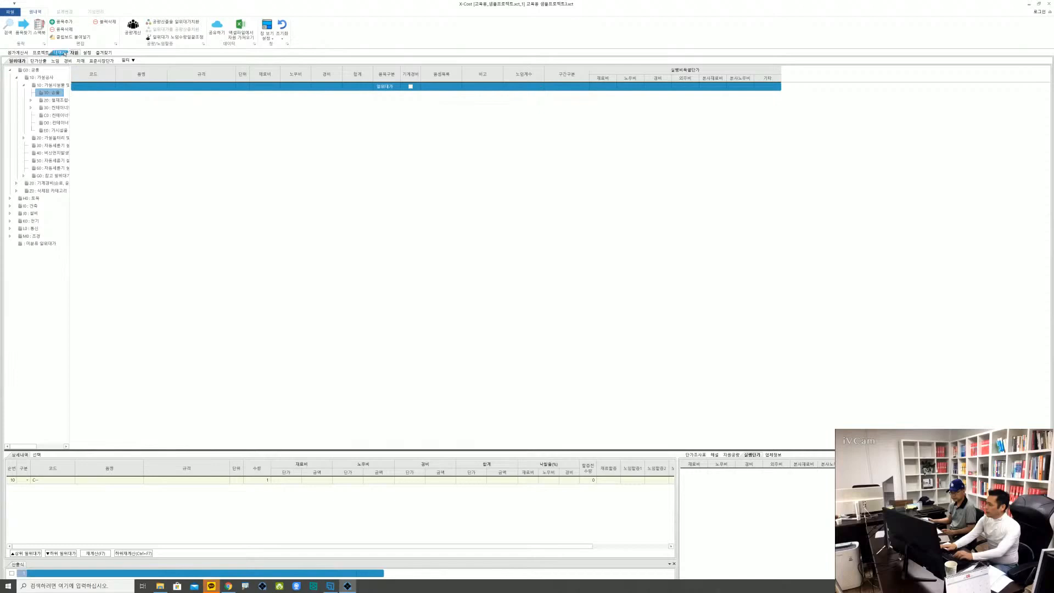
pyautogui.click(64, 53)
pyautogui.click(75, 54)
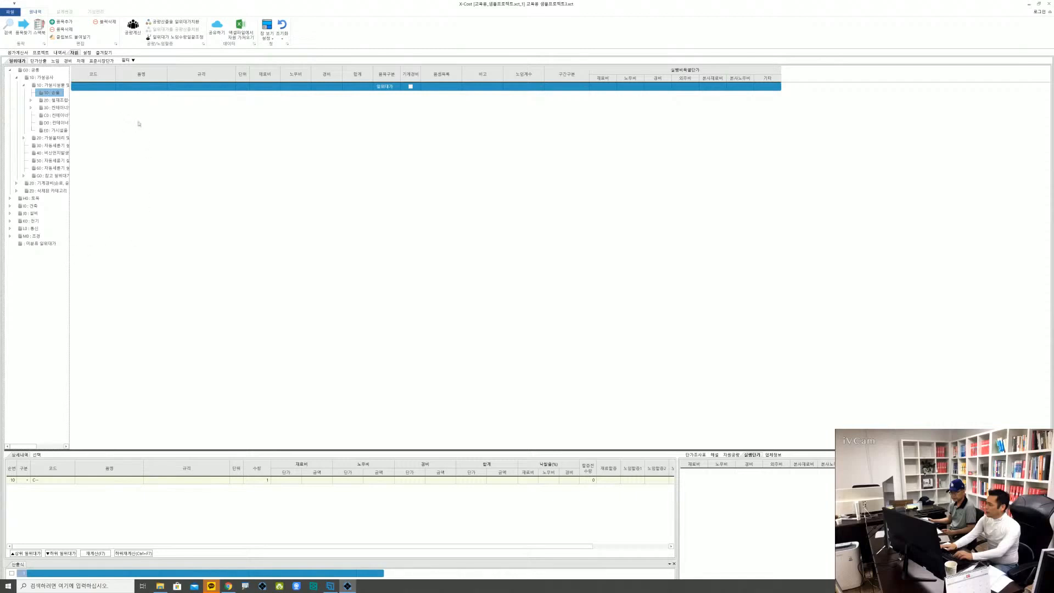
pyautogui.click(103, 53)
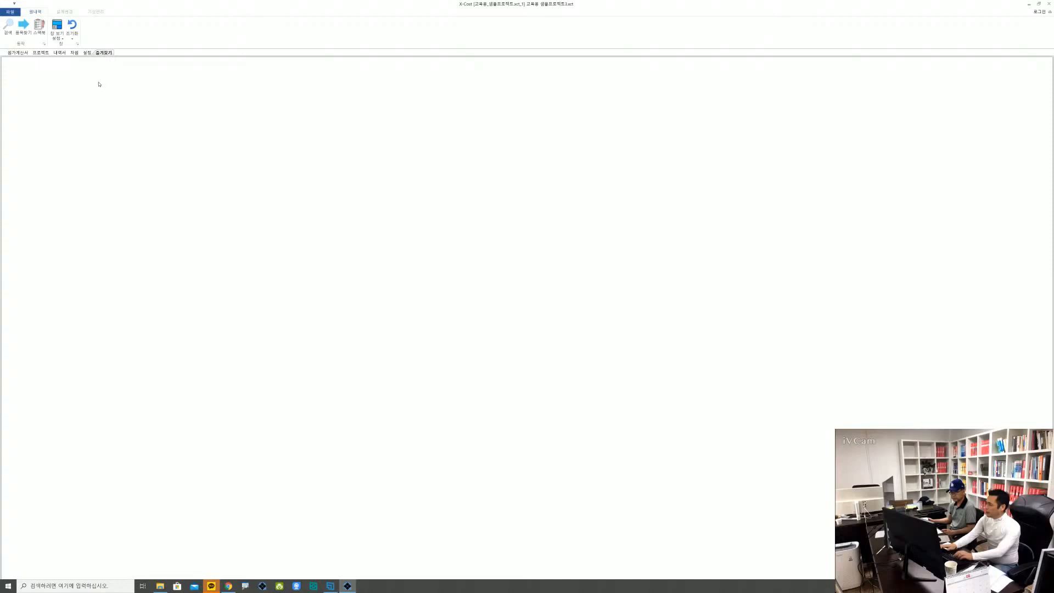
pyautogui.click(62, 53)
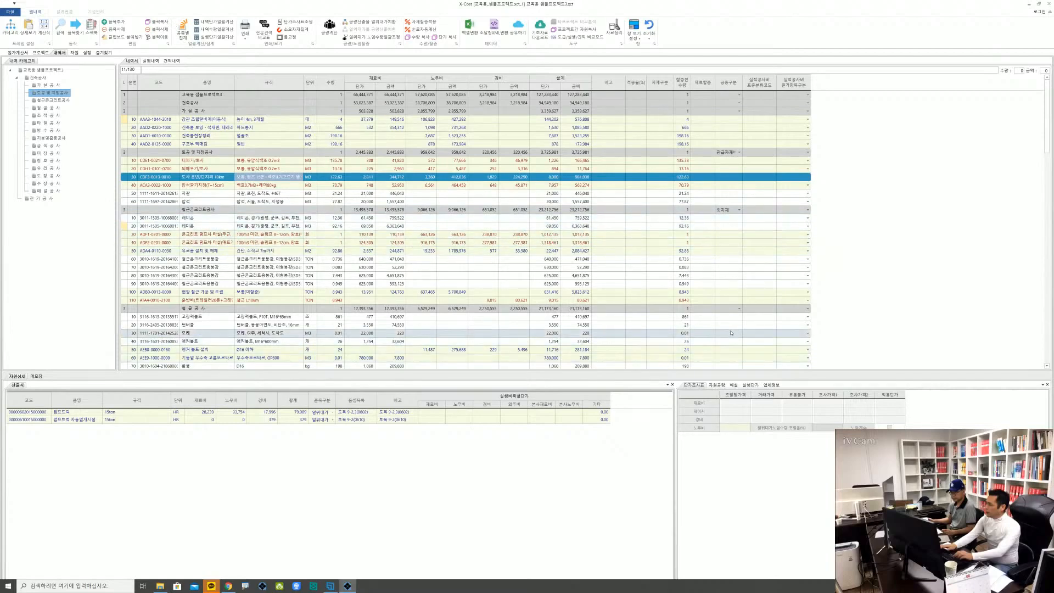
# Set the 공종구분 of the 철골공사 row in the 내역서 to 폐기물처리비
pyautogui.scroll(-1, 734, 332)
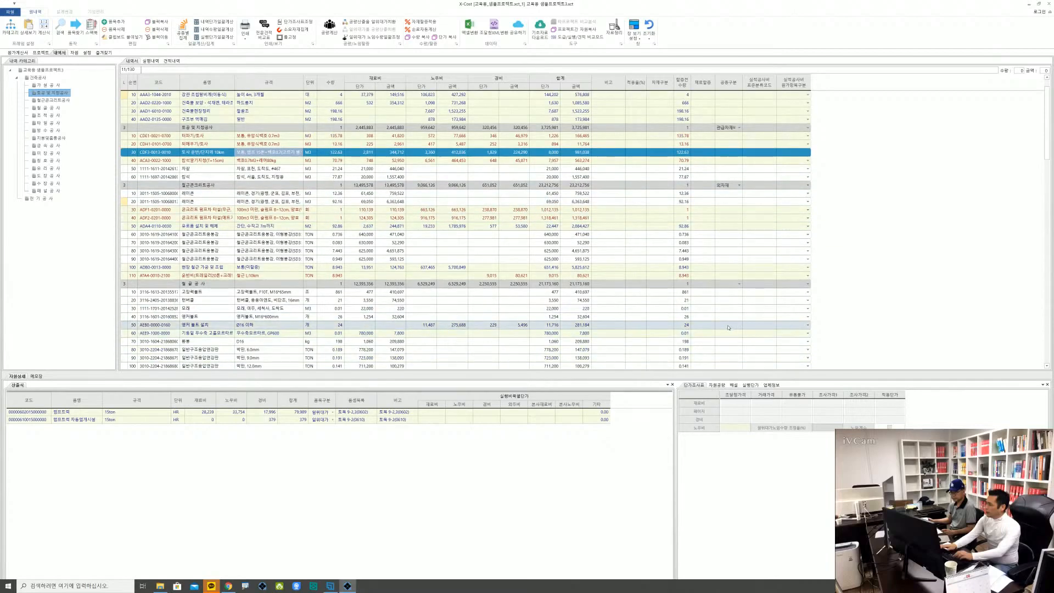
pyautogui.click(486, 284)
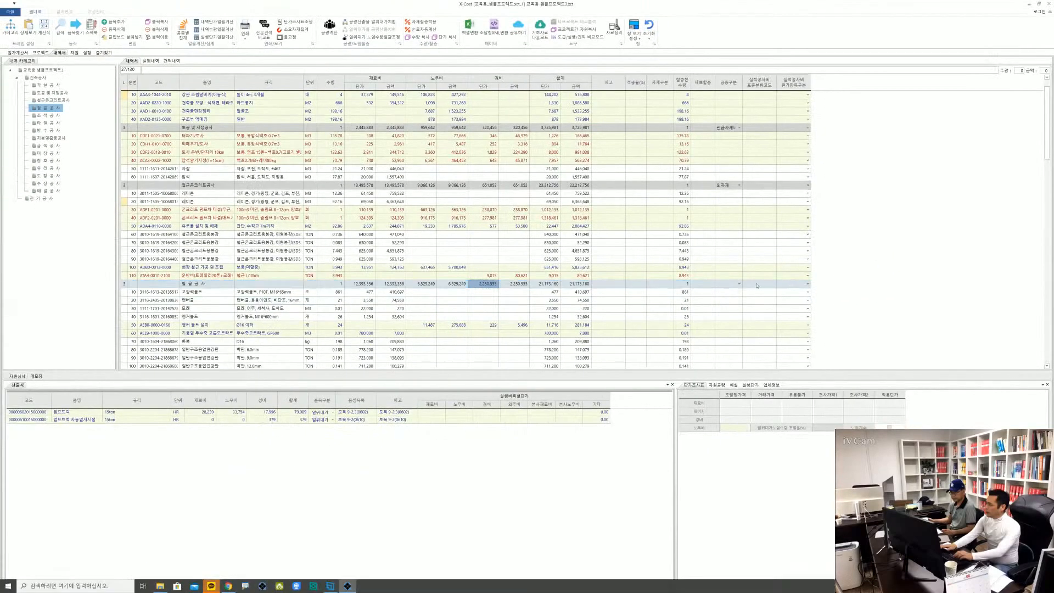
pyautogui.click(739, 284)
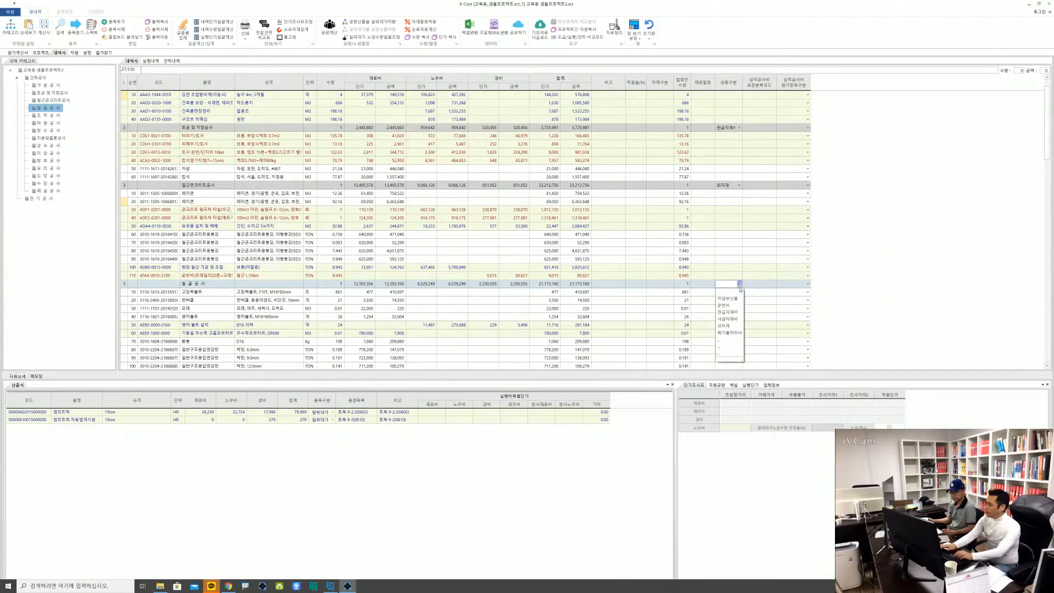
pyautogui.click(736, 333)
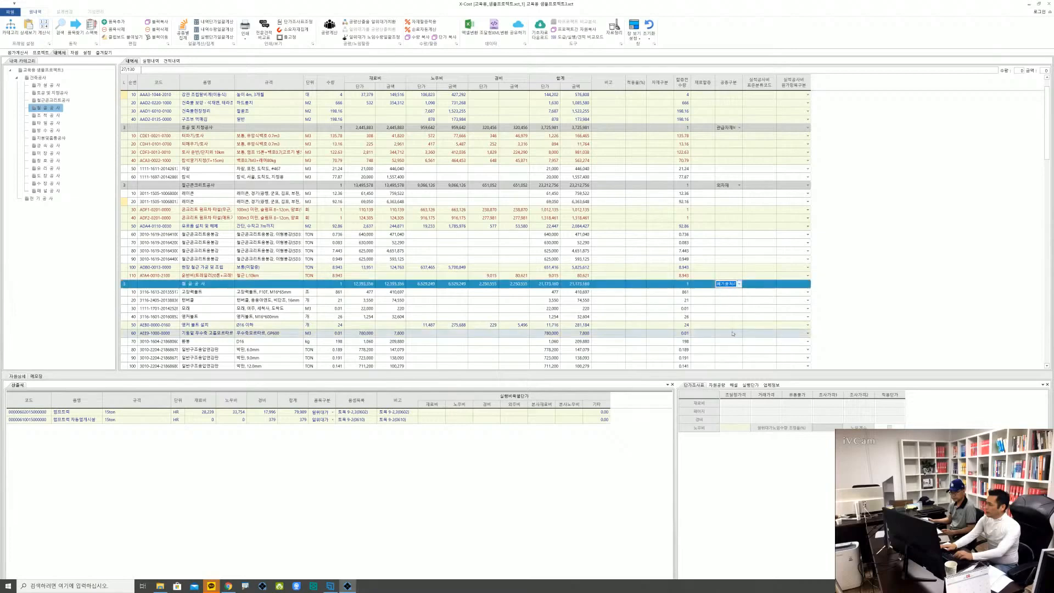
pyautogui.click(491, 293)
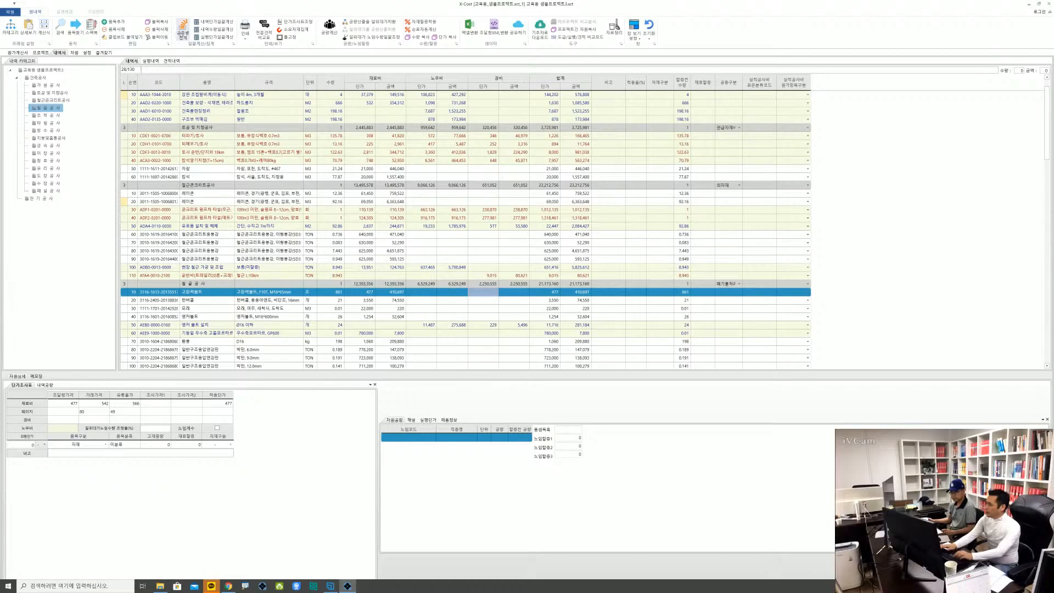
# Recalculate the 내역서 and relaunch X-Cost to bring up its project file list
pyautogui.click(182, 34)
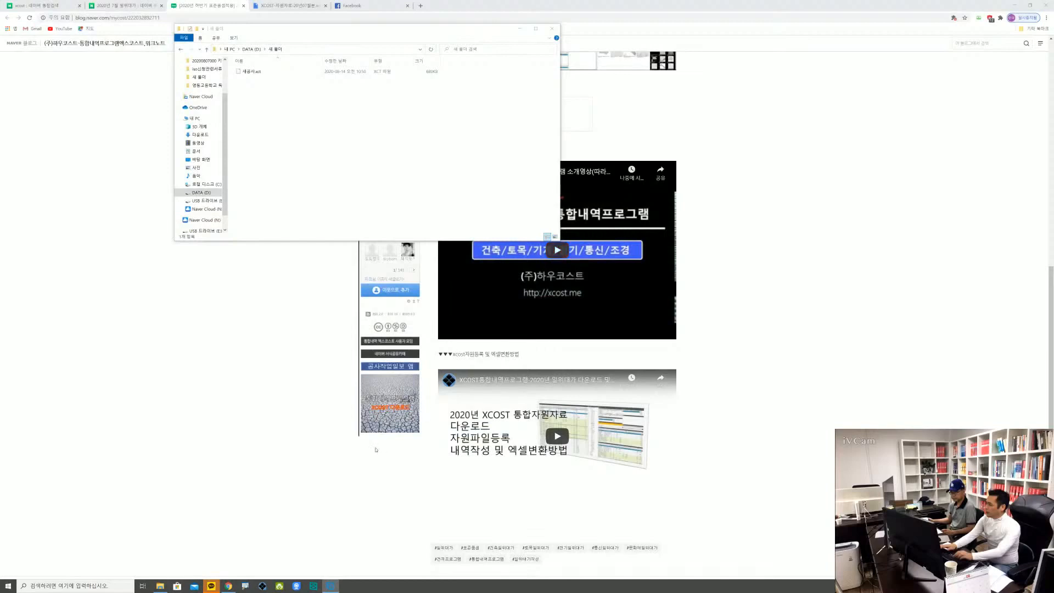
pyautogui.click(263, 586)
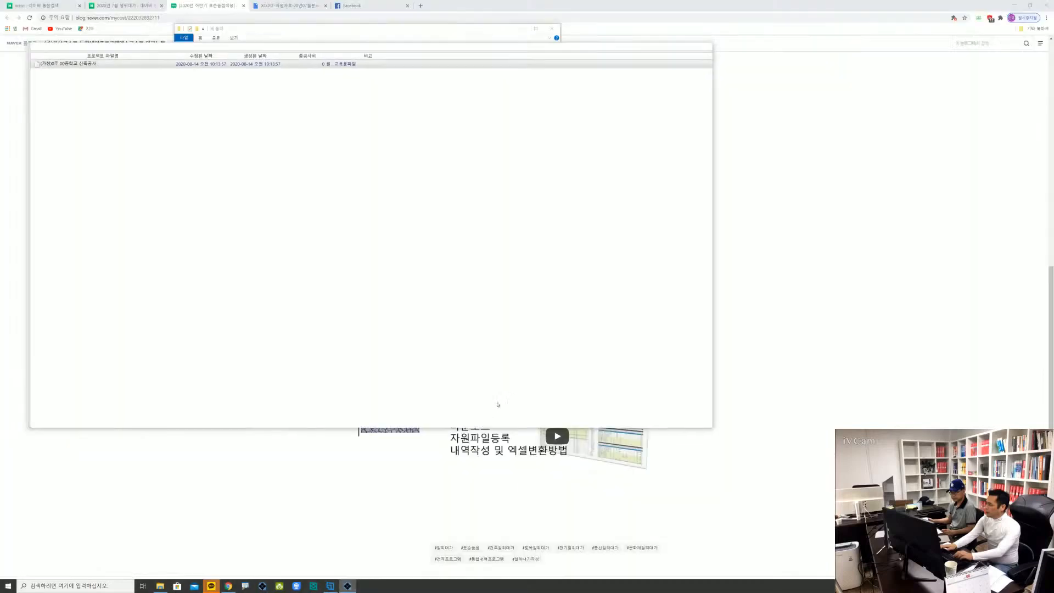
# Open the 교육용_샘플프로젝트_1 project from the 자원 프로젝트 folder
pyautogui.click(33, 87)
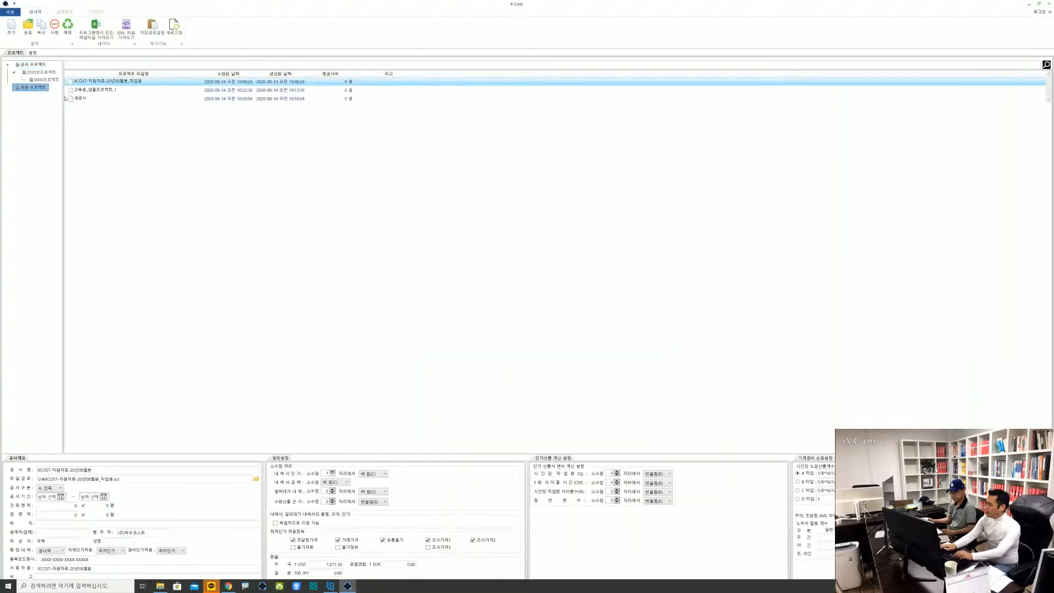
pyautogui.doubleClick(132, 81)
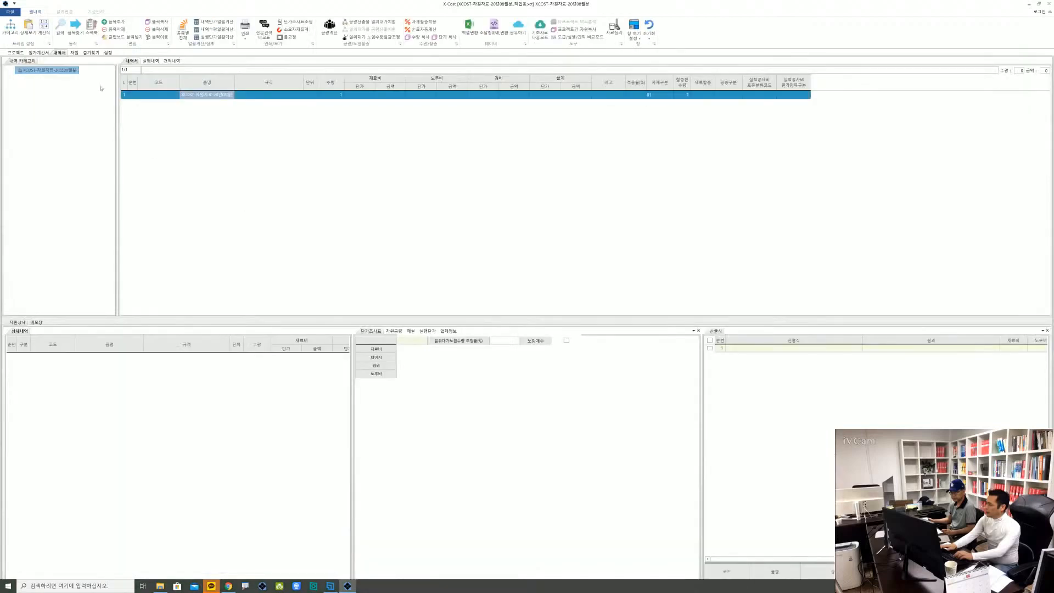
pyautogui.click(15, 52)
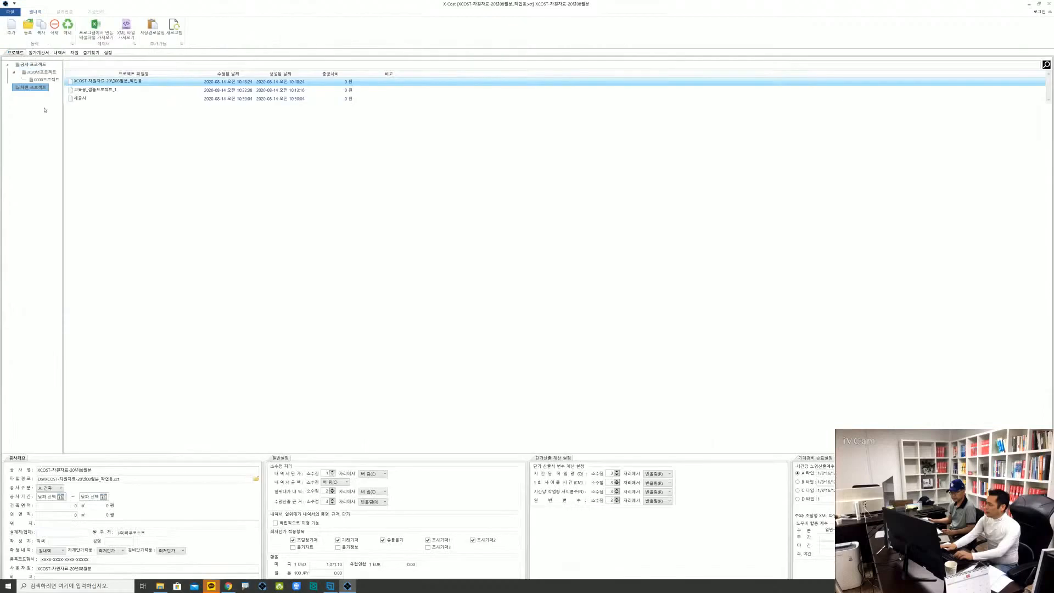
pyautogui.click(86, 90)
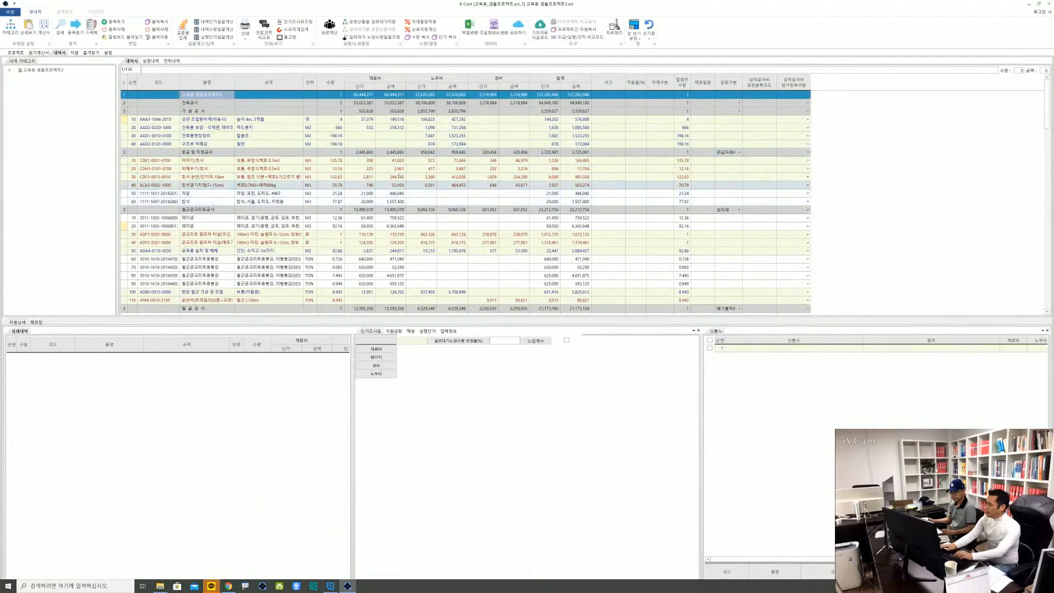
# Recalculate the 내역서 totals of the sample project and accept the 전체 공사 금액 조회 summary
pyautogui.scroll(-1, 603, 185)
pyautogui.scroll(-3, 603, 185)
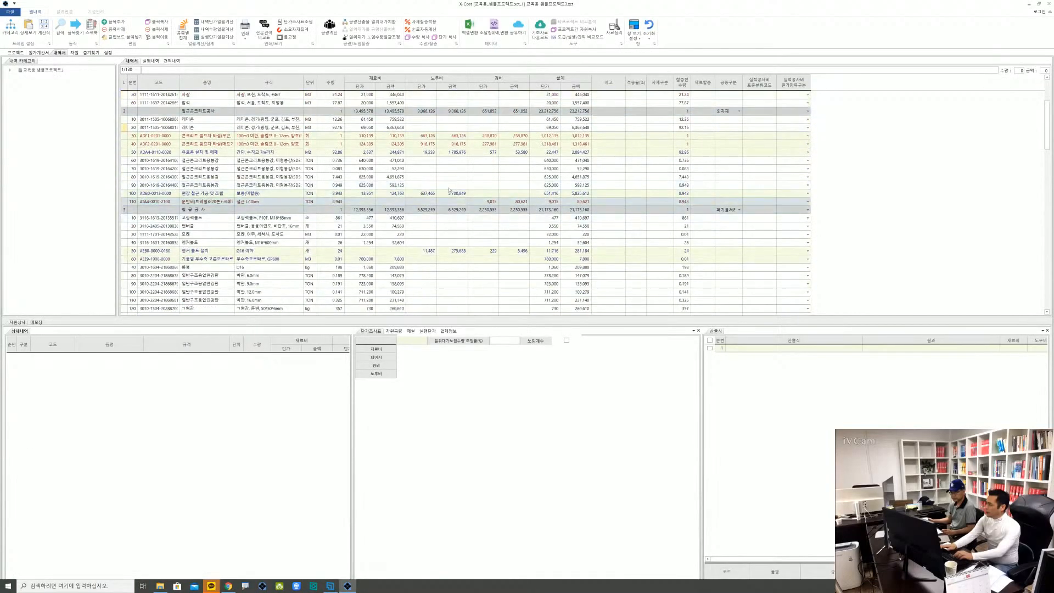
pyautogui.click(182, 37)
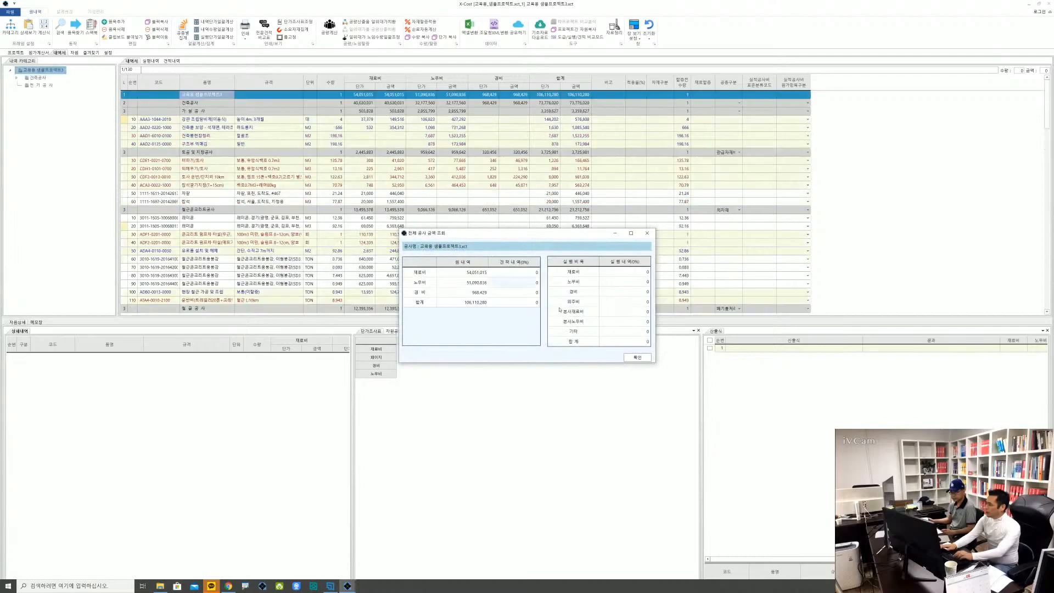
pyautogui.click(637, 359)
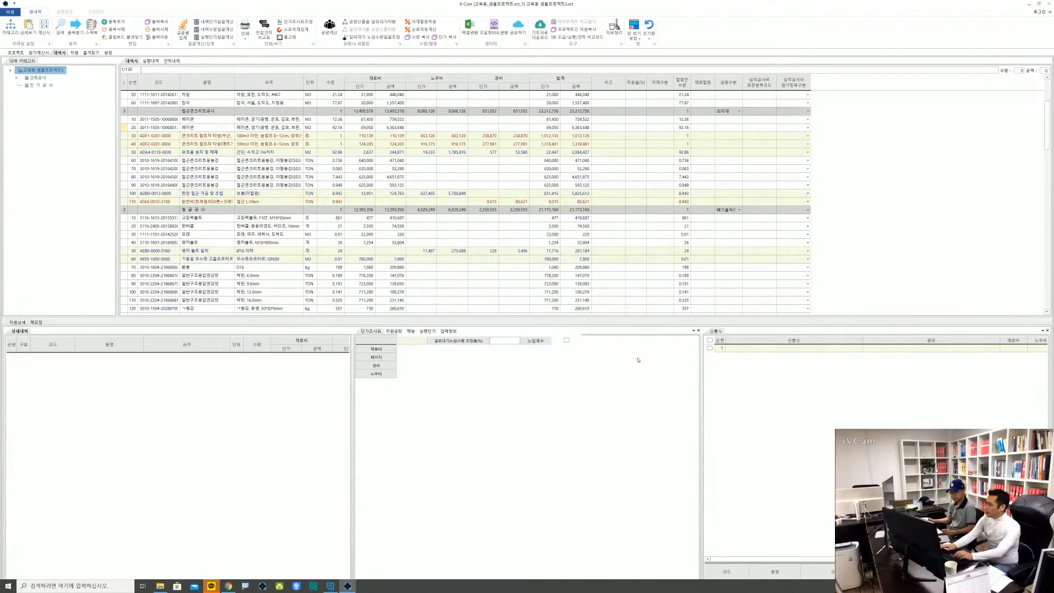
# In the 현재 프로젝트 원가계산서, name the blank 비목 of row D8 폐기물처리비
pyautogui.click(39, 54)
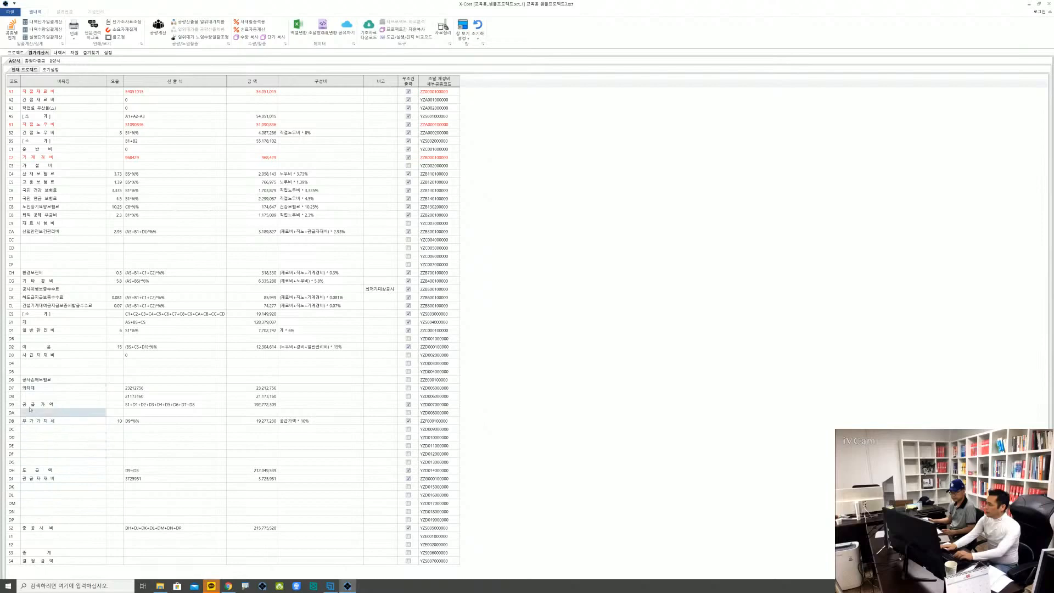
pyautogui.click(36, 398)
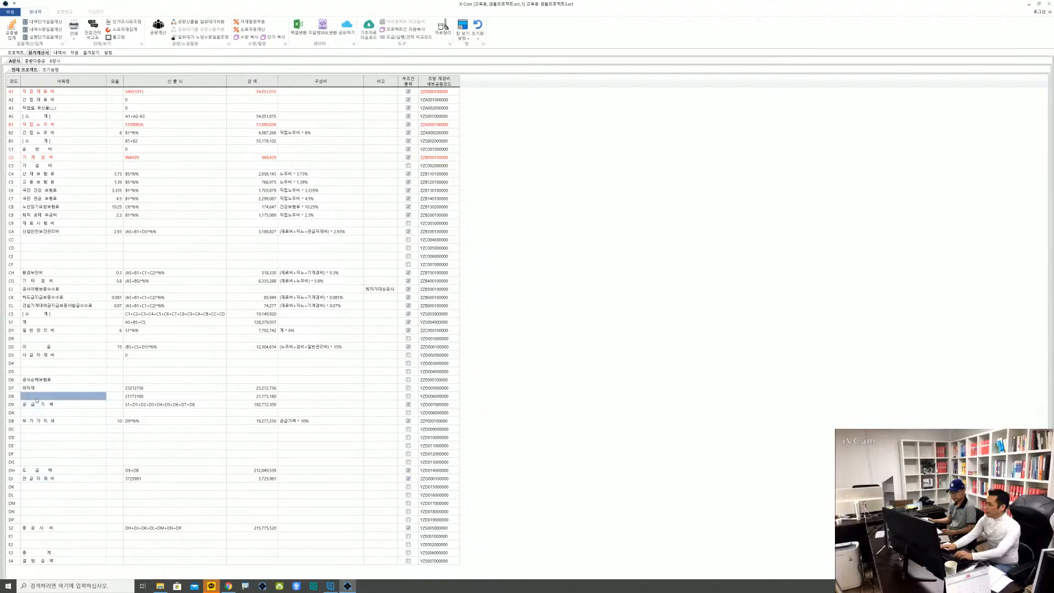
pyautogui.click(36, 398)
pyautogui.write('v')
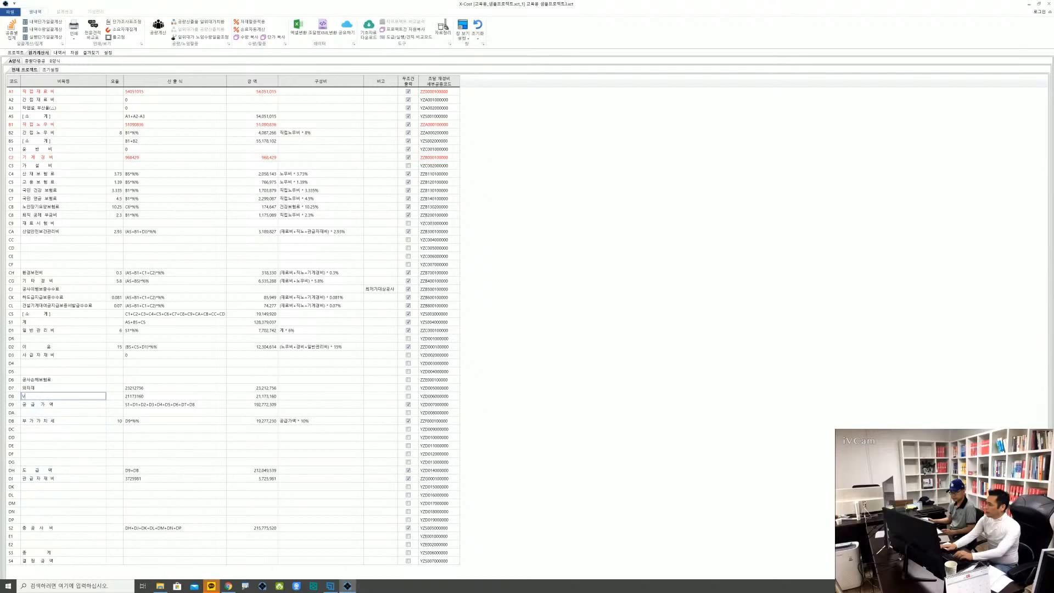
pyautogui.write('Prlanf')
pyautogui.press('BackSpace')
pyautogui.press('BackSpace')
pyautogui.press('BackSpace')
pyautogui.press('BackSpace')
pyautogui.press('BackSpace')
pyautogui.press('BackSpace')
pyautogui.write('폐기물처리비')
pyautogui.press('Return')
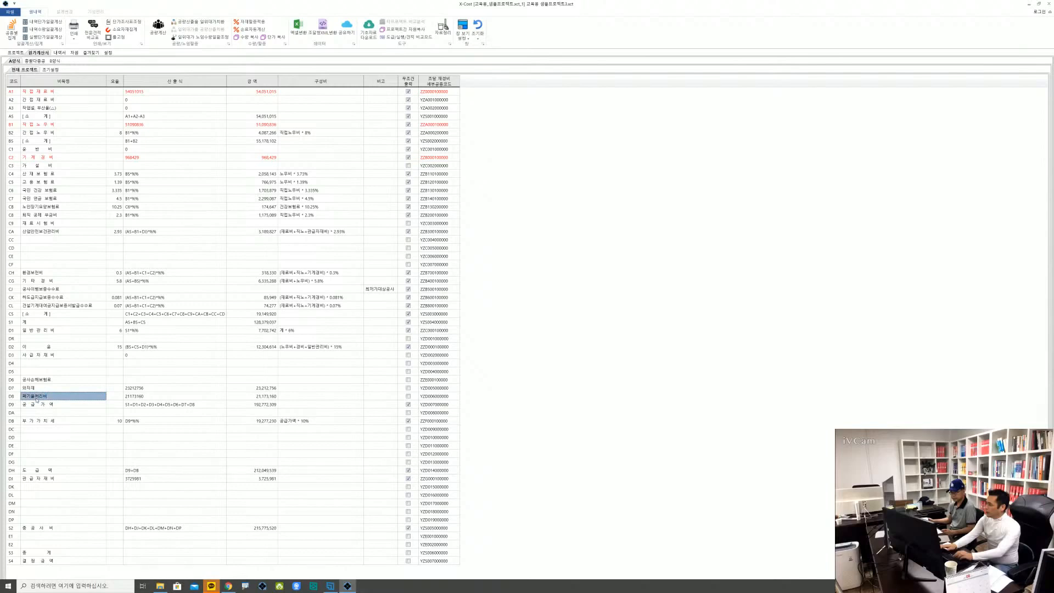
# Add 건설 in front of the D8 비목 name so that it reads 건설폐기물처리비
pyautogui.click(36, 396)
pyautogui.press('Home')
pyautogui.write('건')
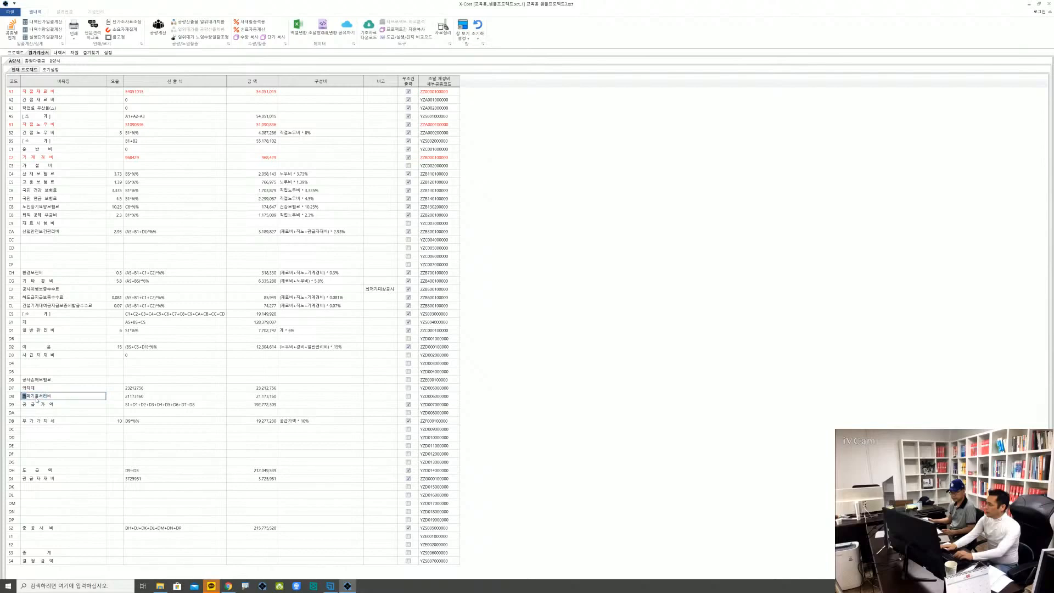
pyautogui.write('설')
pyautogui.press('Return')
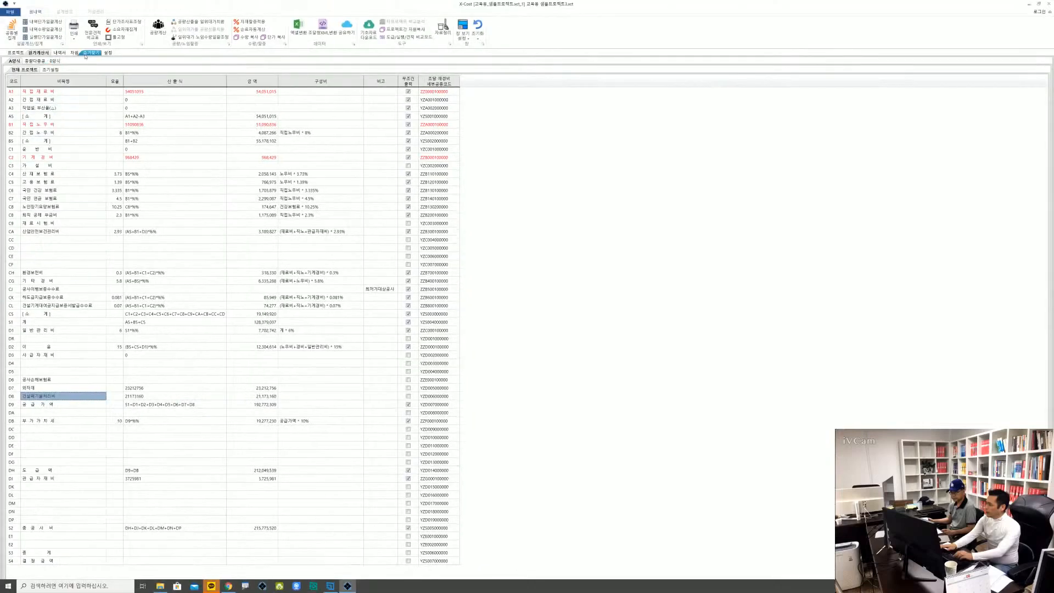
# Review the project's 공종구분 code mapping in the 설정 screen and return to the project list
pyautogui.click(107, 52)
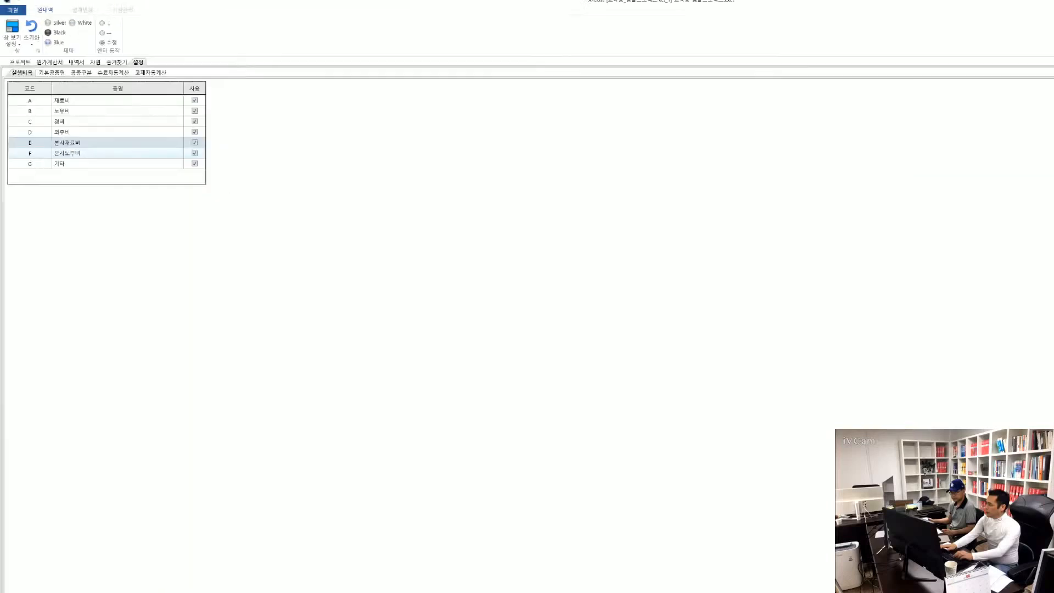
pyautogui.click(81, 72)
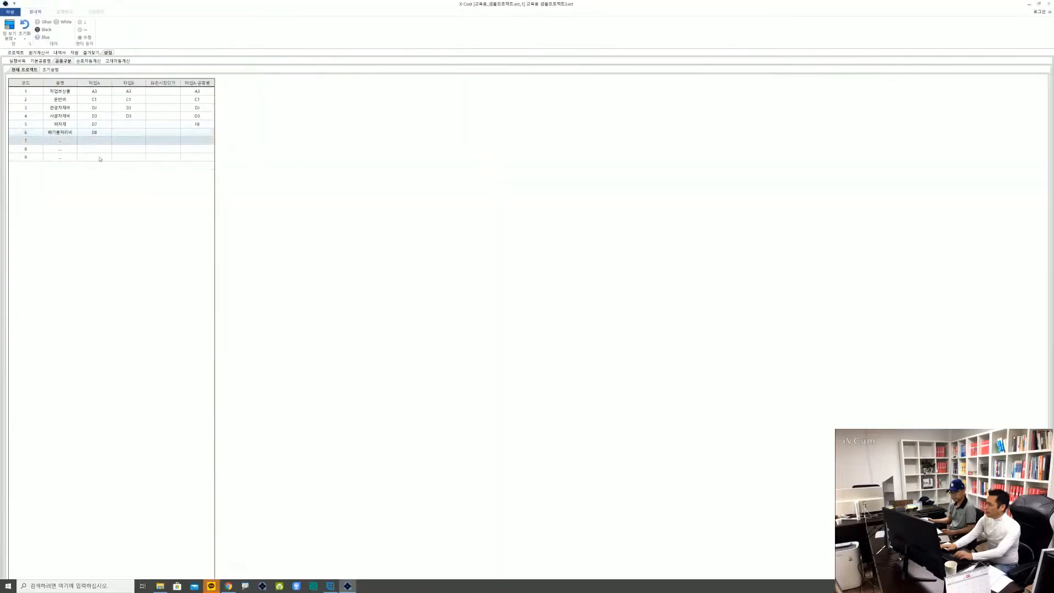
pyautogui.click(16, 53)
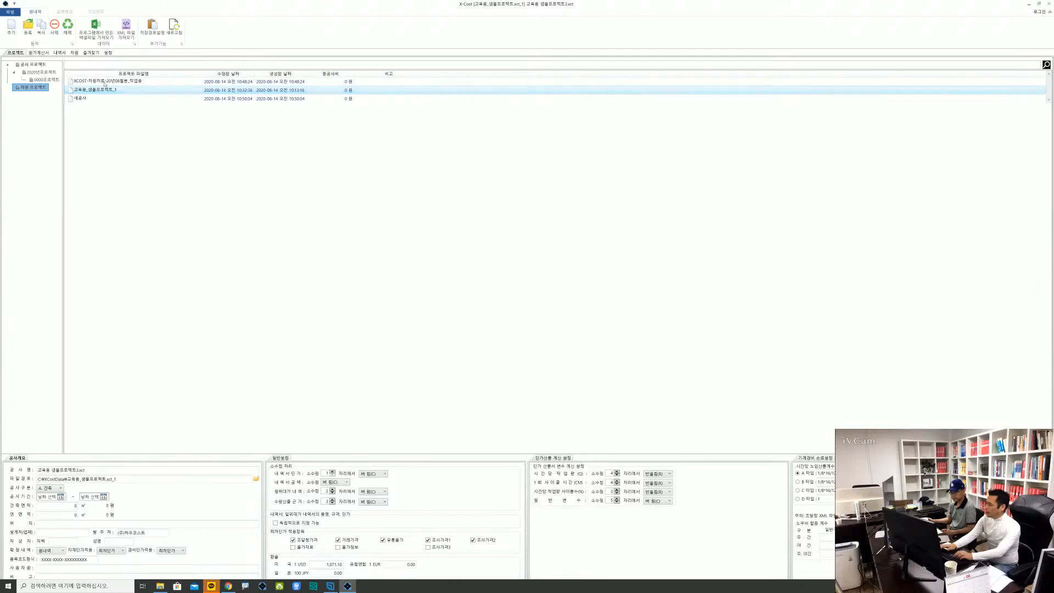
# In the 초기설정 of the 원가계산서, name the D8 비목 폐기물처리비 and leave its 산출식 empty
pyautogui.click(36, 53)
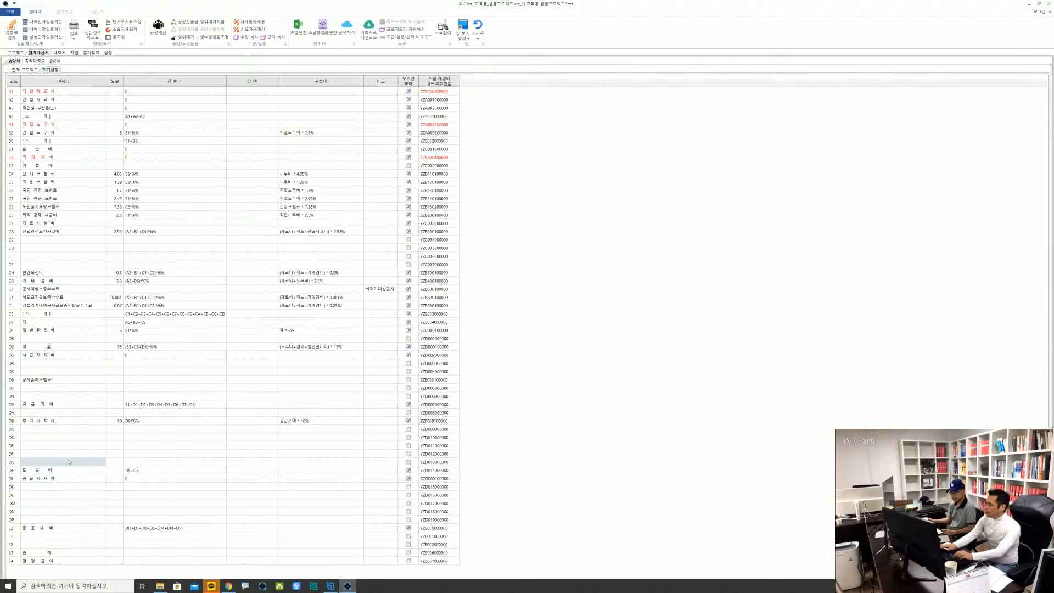
pyautogui.click(34, 397)
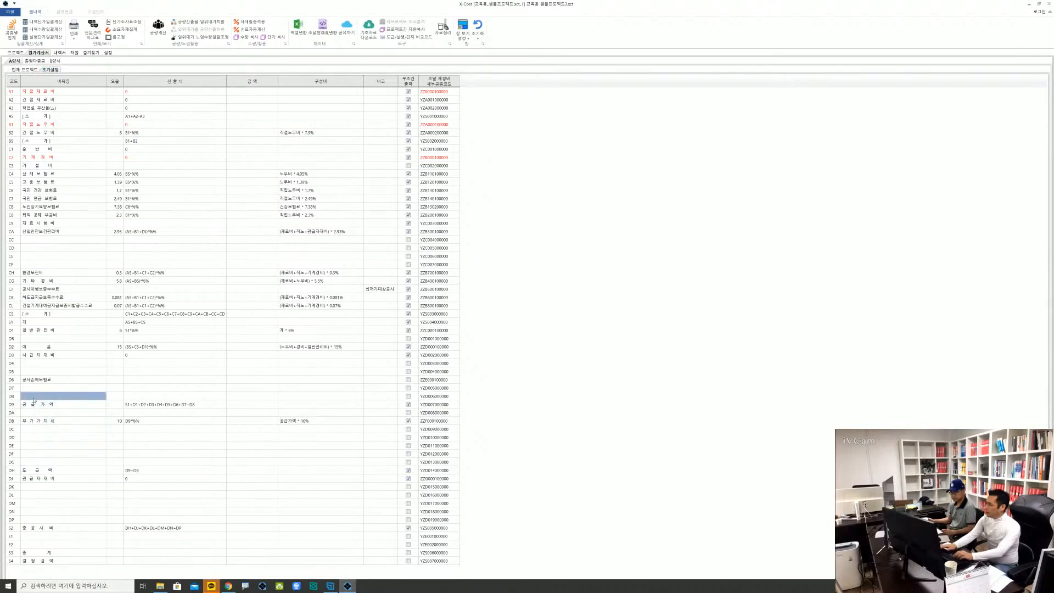
pyautogui.click(34, 398)
pyautogui.write('폐기물')
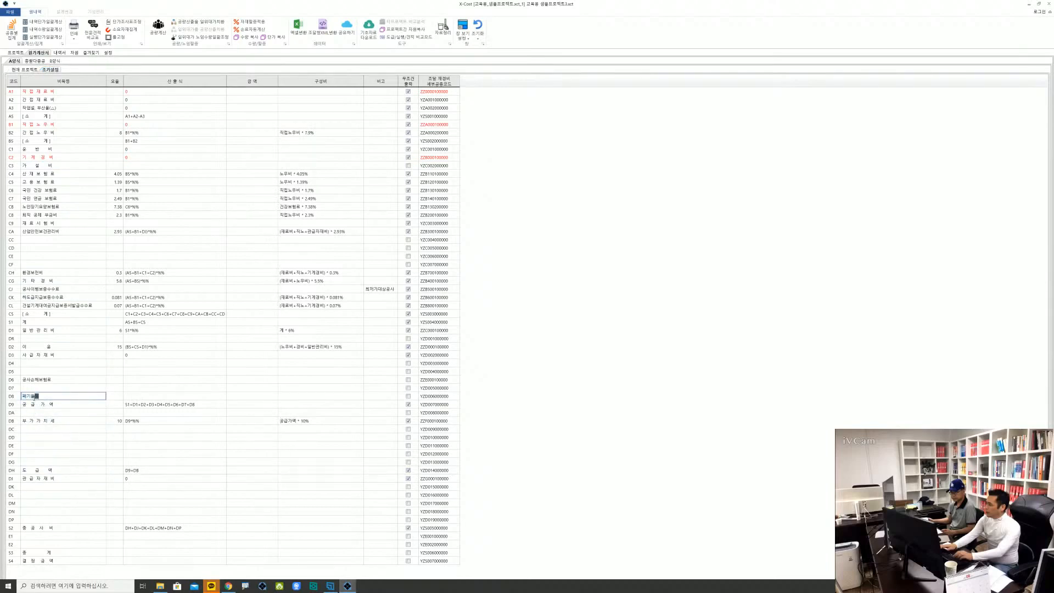
pyautogui.write('처리비')
pyautogui.press('Return')
pyautogui.press('Tab')
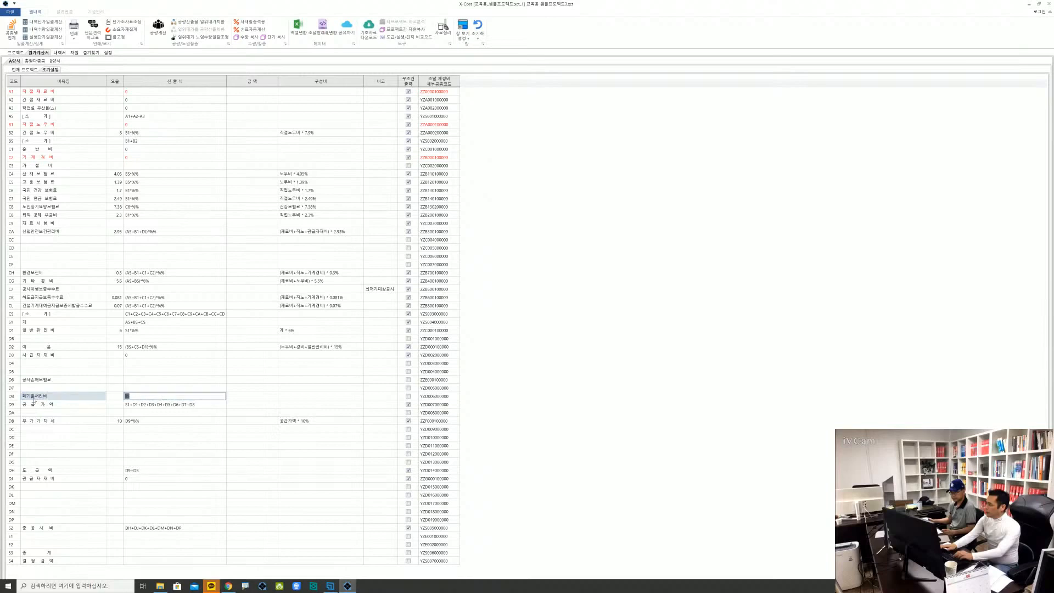
pyautogui.press('Escape')
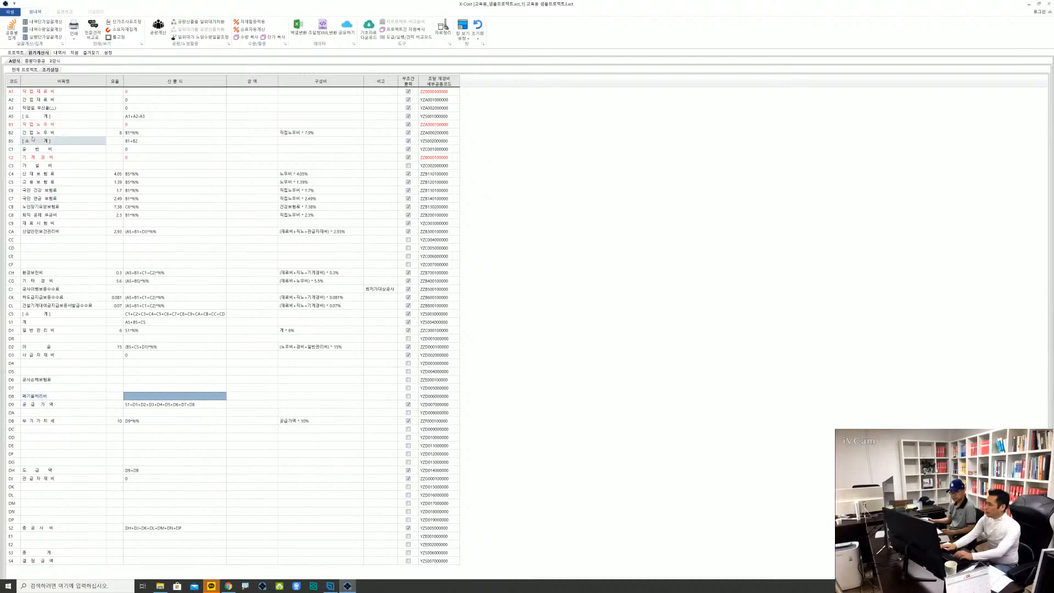
# Return to the 내역서 and view the 단가조사표 of the 턴버클 and 철근콘크리트용봉강 items
pyautogui.click(60, 53)
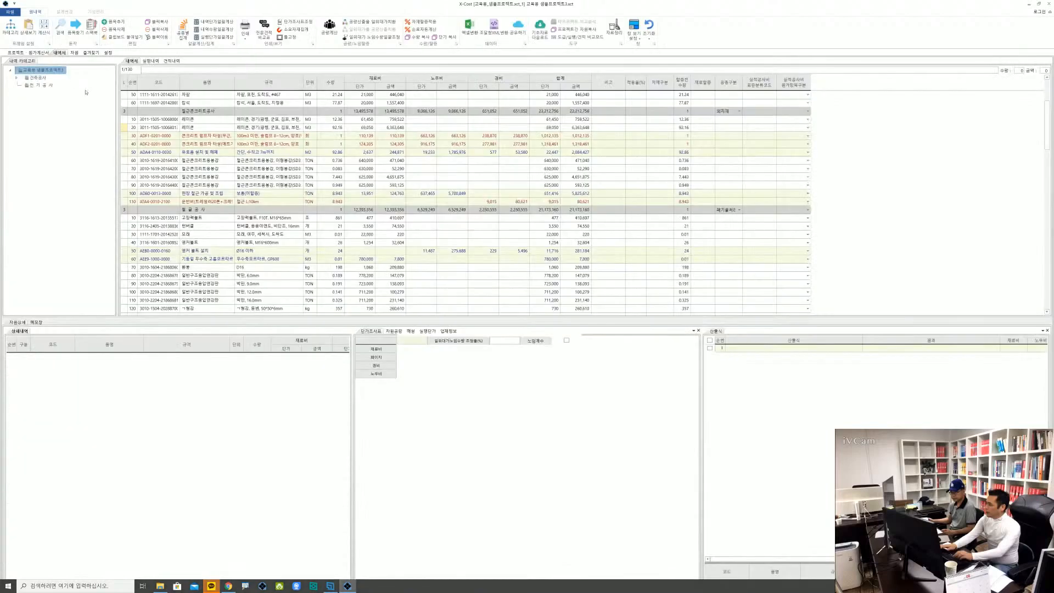
pyautogui.click(423, 226)
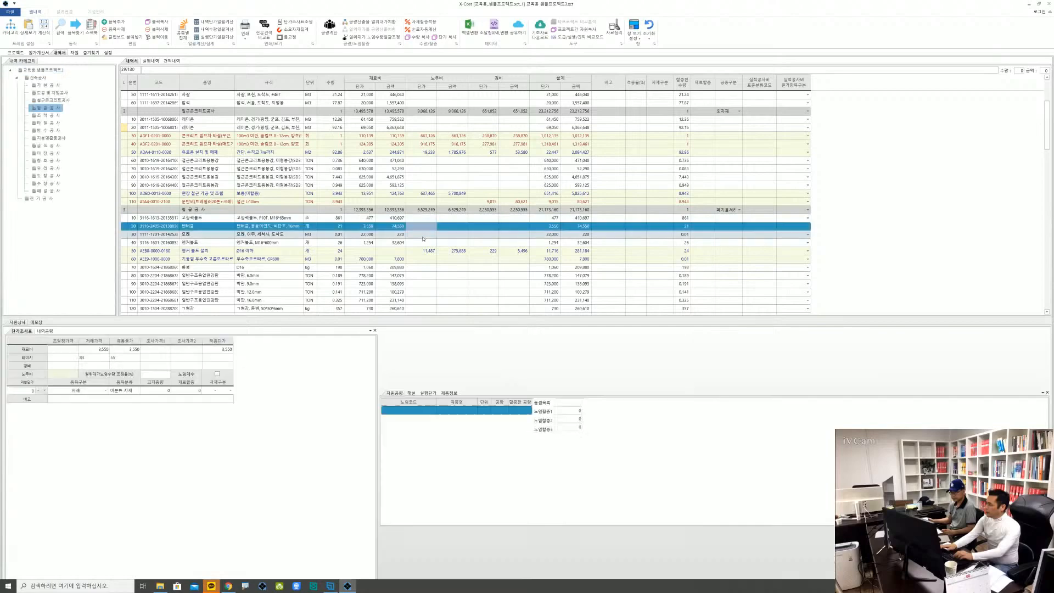
pyautogui.scroll(-3, 428, 231)
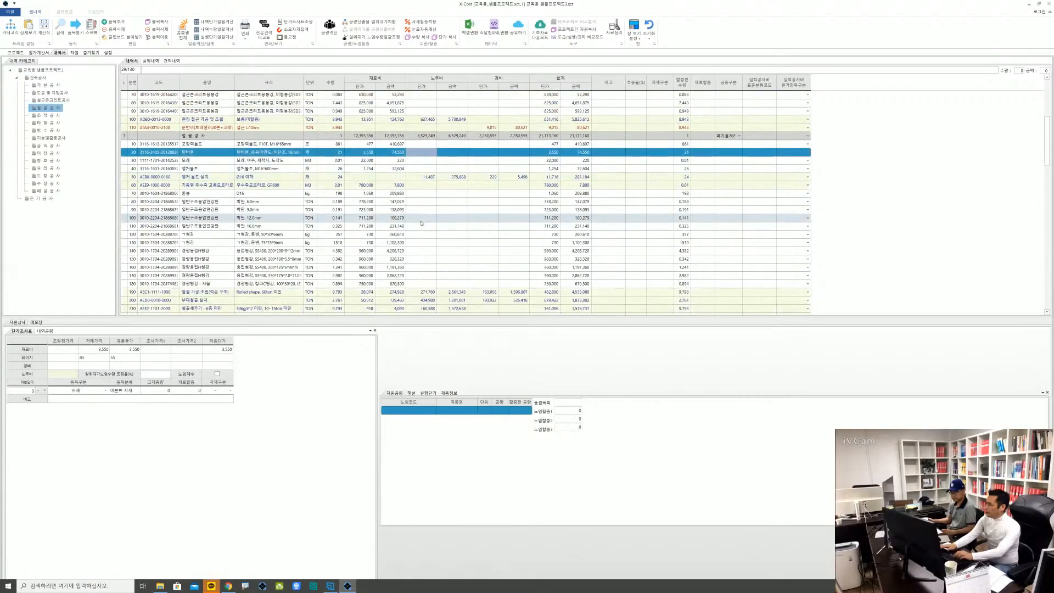
pyautogui.scroll(3, 423, 224)
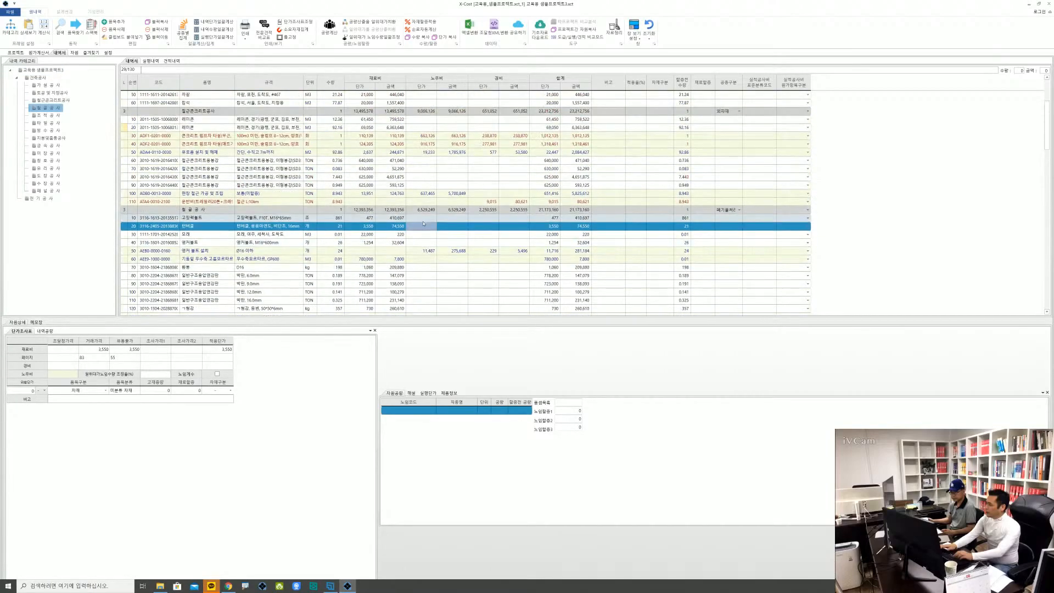
pyautogui.click(367, 160)
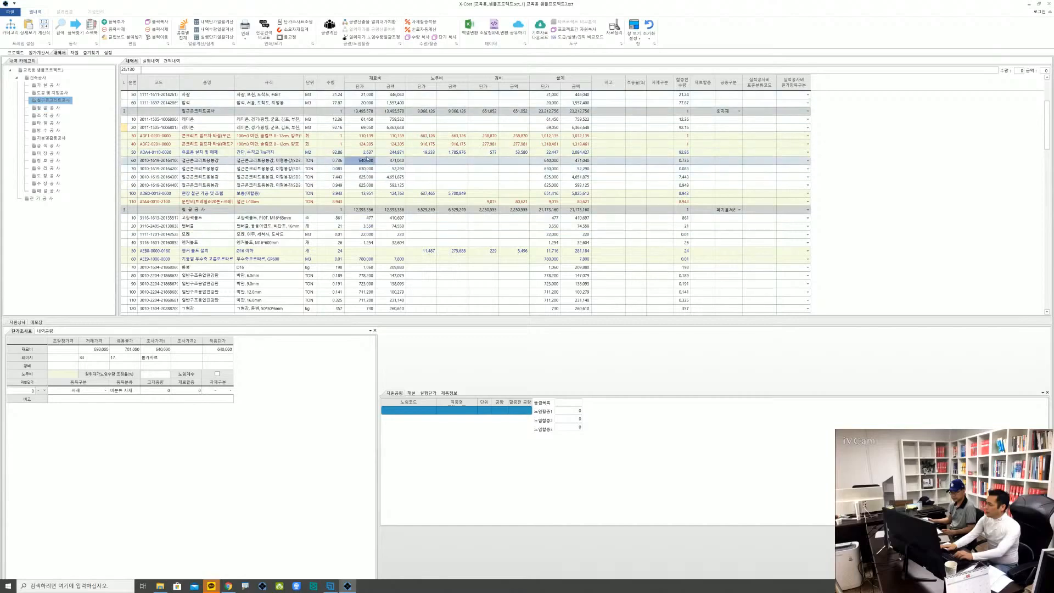
pyautogui.click(475, 38)
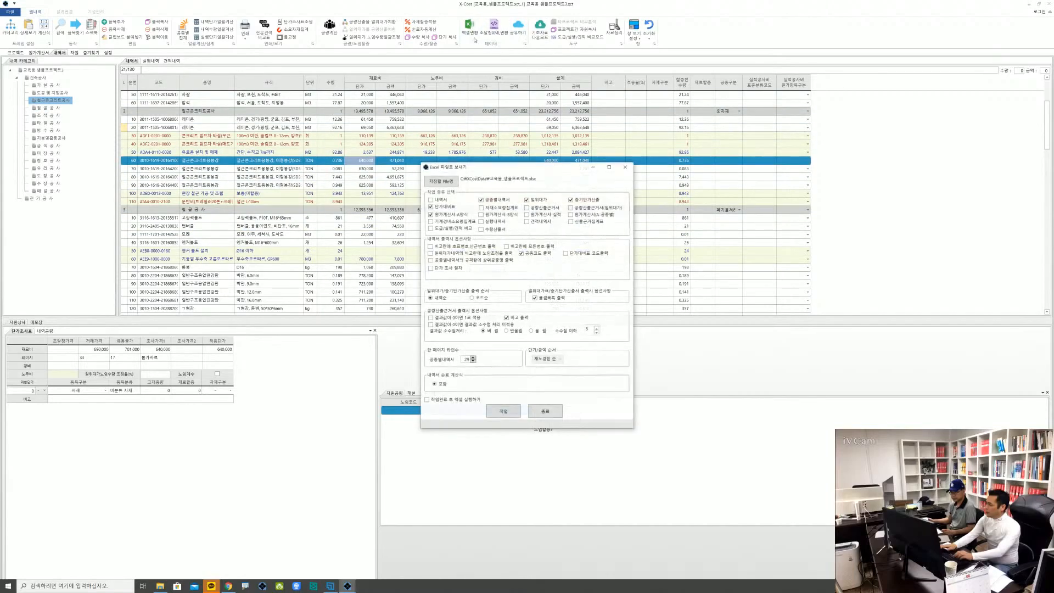
pyautogui.moveTo(495, 169); pyautogui.dragTo(445, 67)
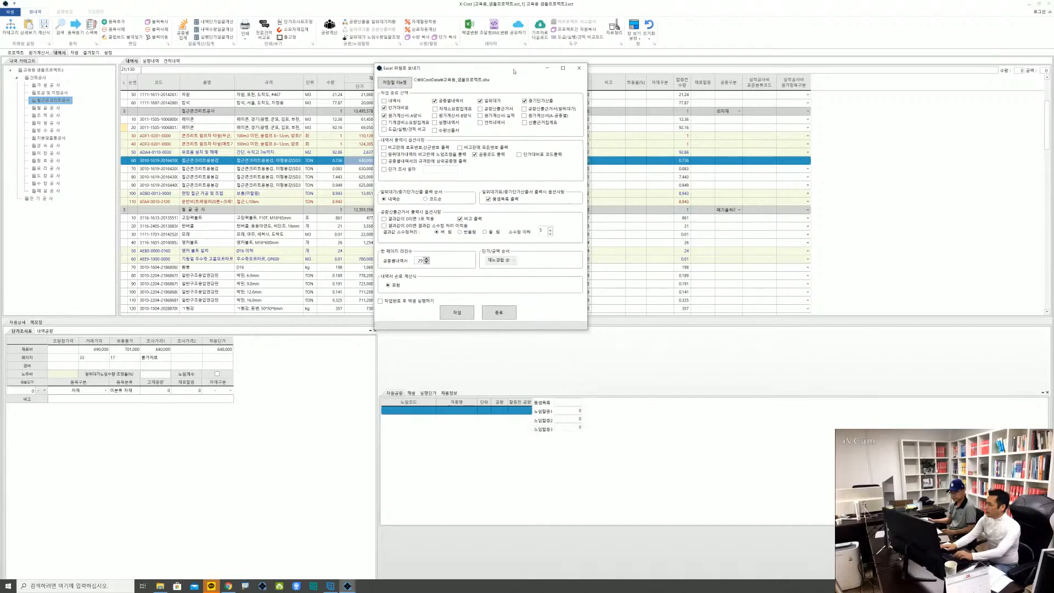
pyautogui.click(580, 67)
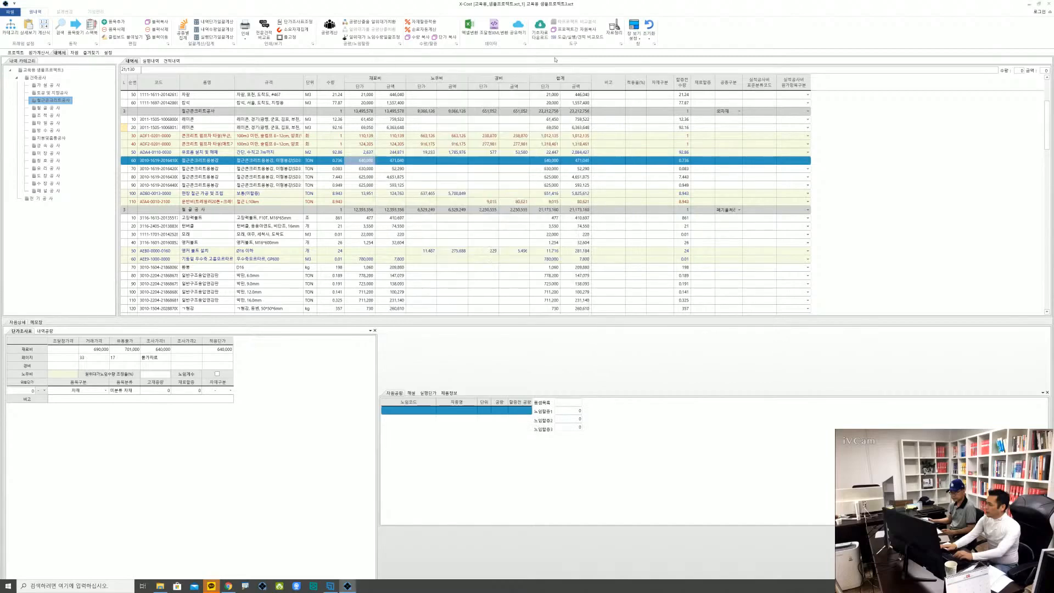
# Export the project to an Excel file with 작업완료 후 엑셀 실행하기 enabled
pyautogui.click(473, 31)
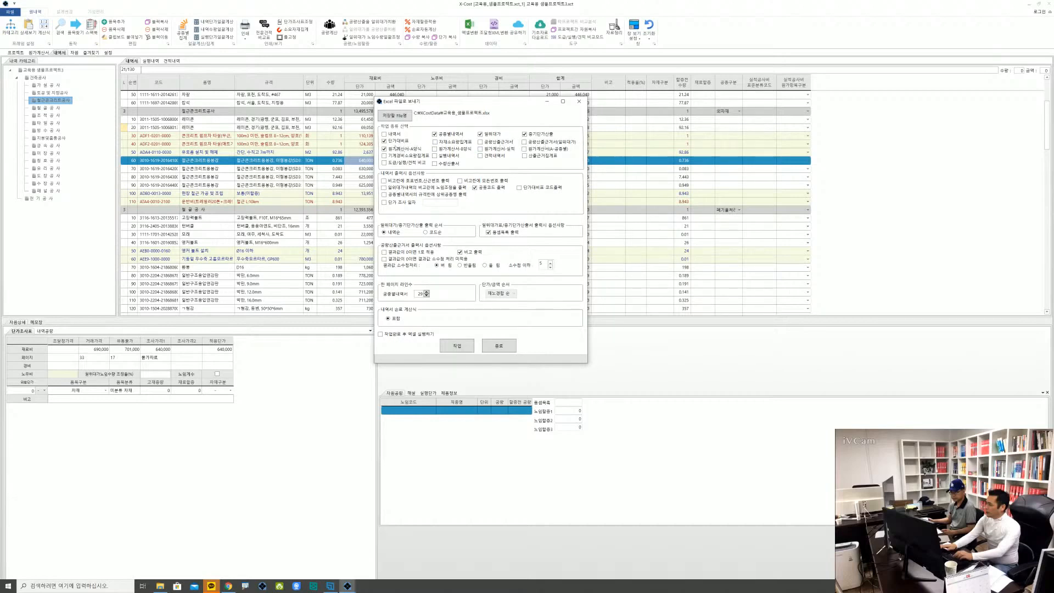
pyautogui.click(414, 336)
pyautogui.click(458, 346)
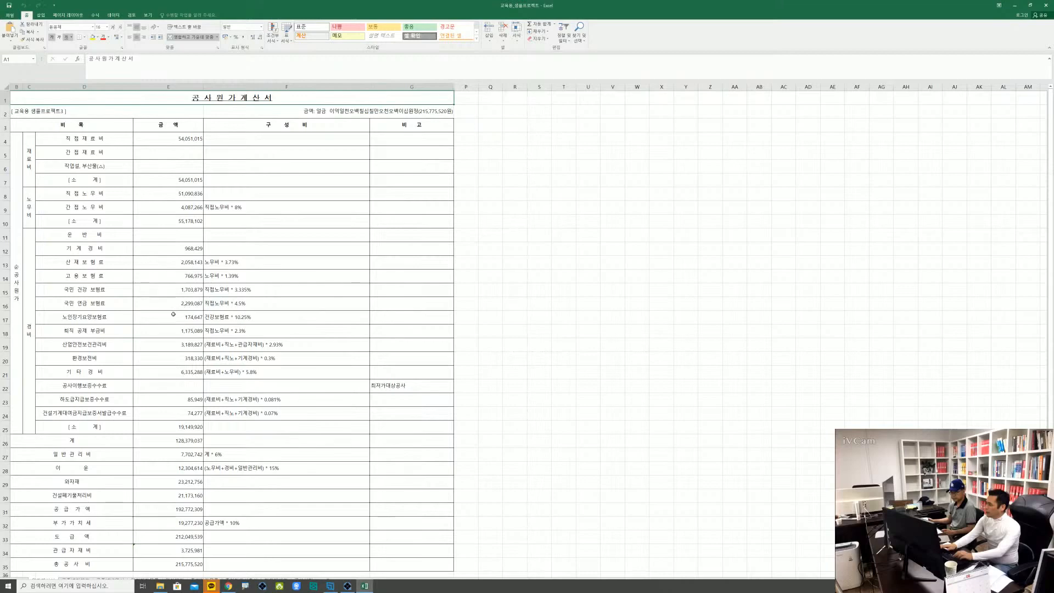
# Check the 건설폐기물처리비 row in the exported 원가계산서 sheet and restore the Excel window to a smaller size
pyautogui.scroll(-4, 164, 323)
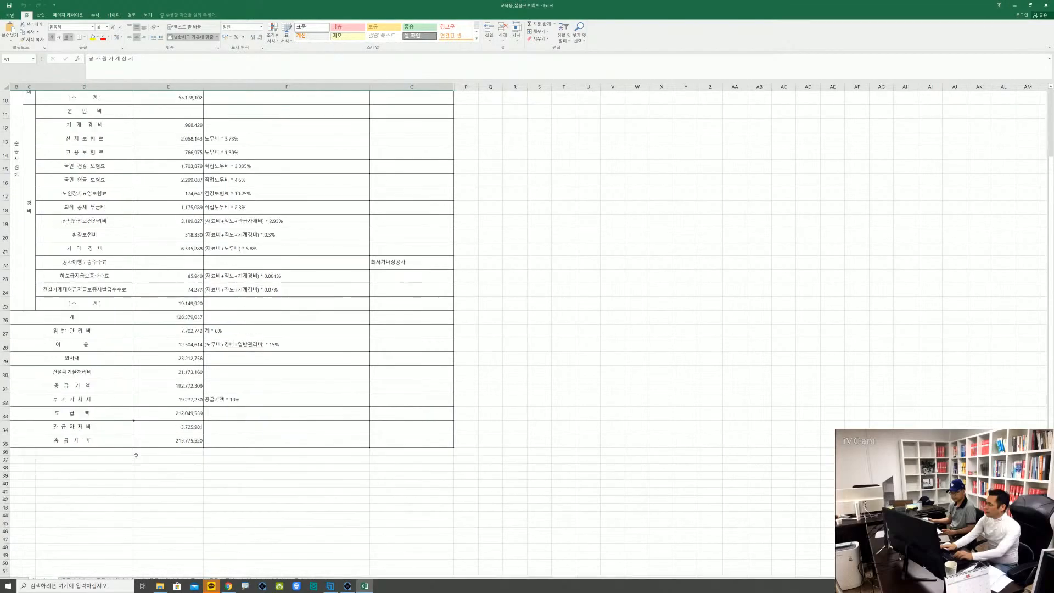
pyautogui.click(200, 332)
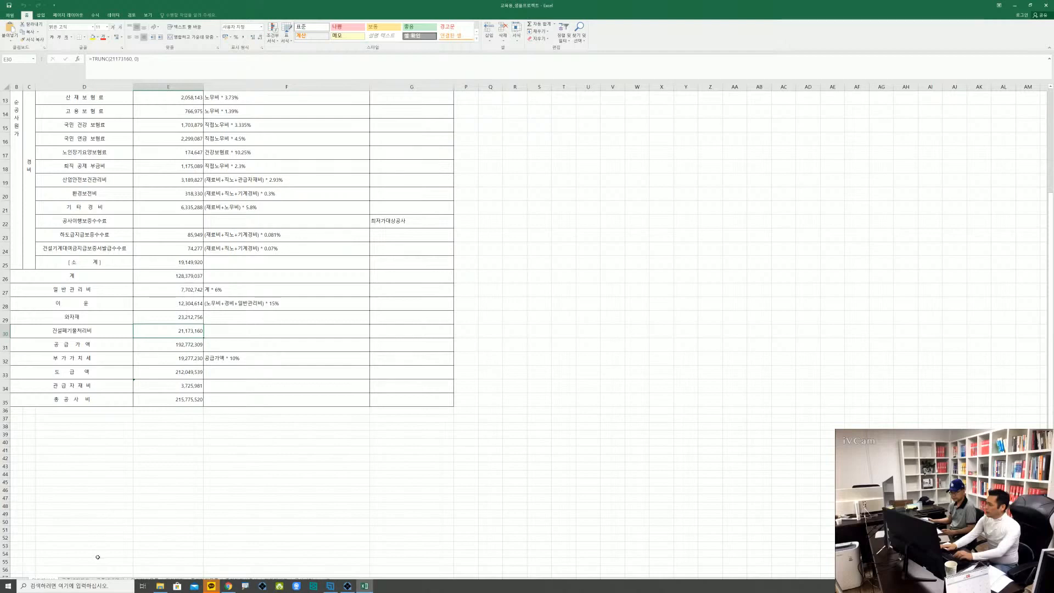
pyautogui.click(107, 492)
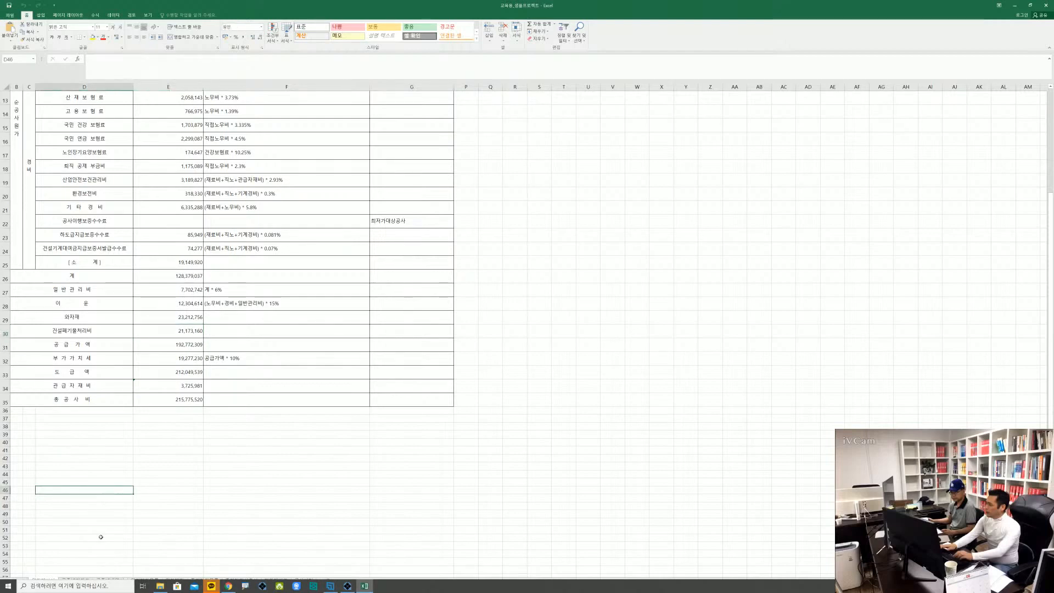
pyautogui.doubleClick(351, 11)
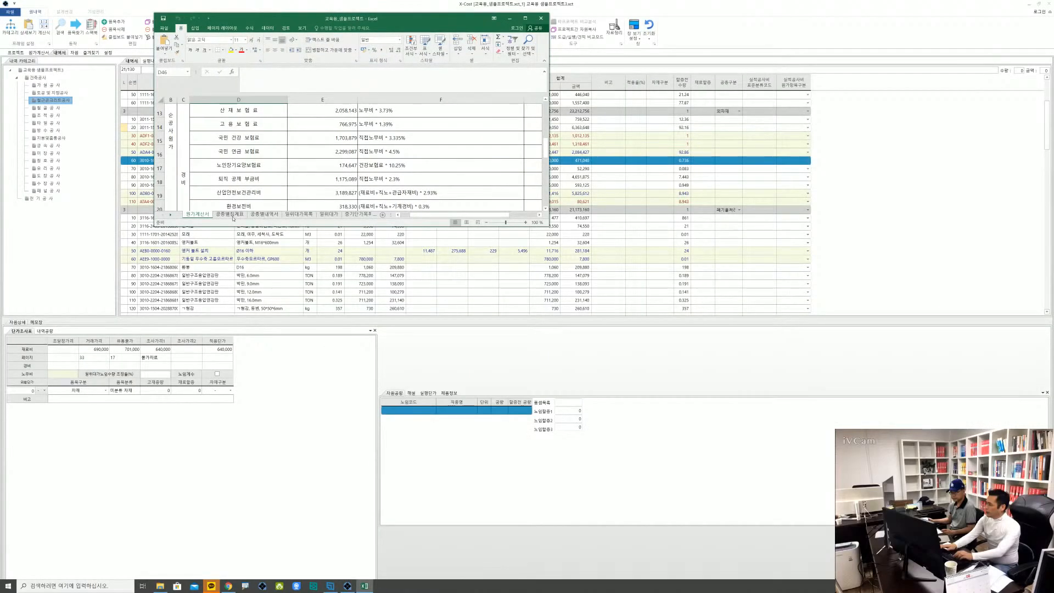
# Show the 공종별집계표 sheet in the maximised Excel window and check the formula behind the 재료비 단가 of 건축공사
pyautogui.click(233, 215)
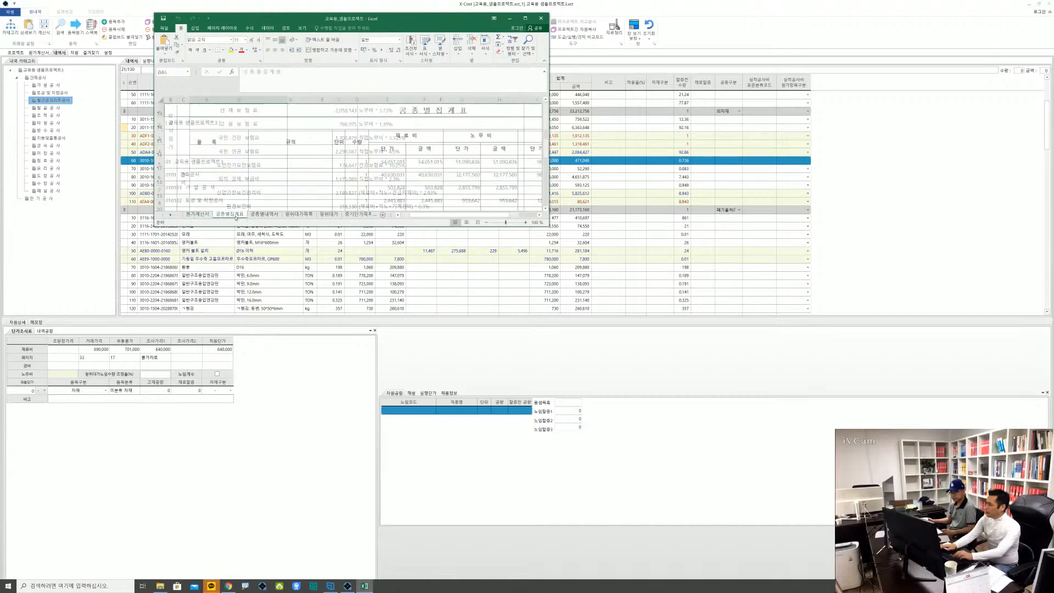
pyautogui.doubleClick(319, 20)
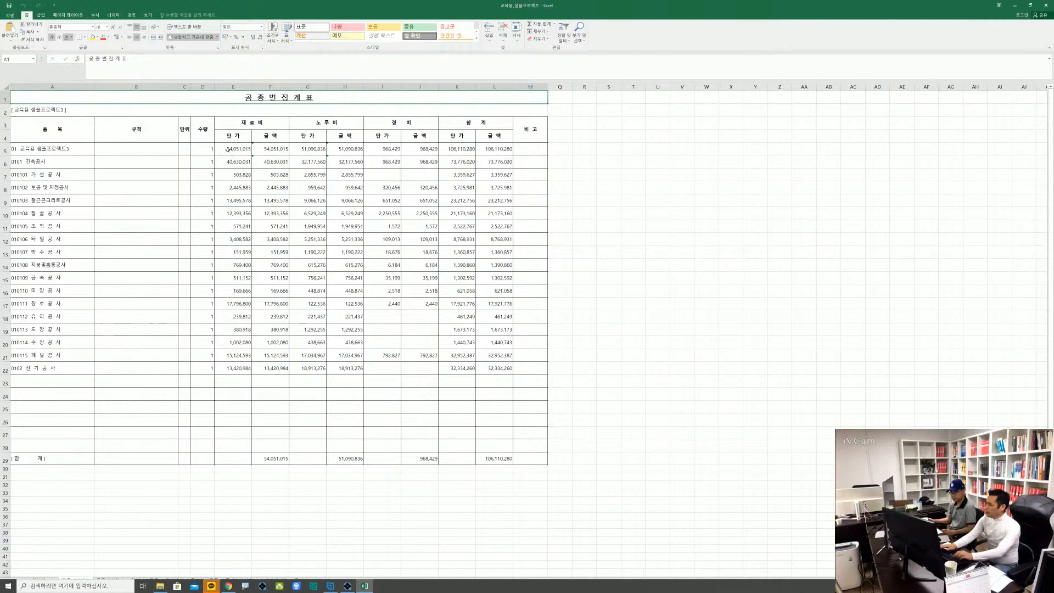
pyautogui.click(230, 162)
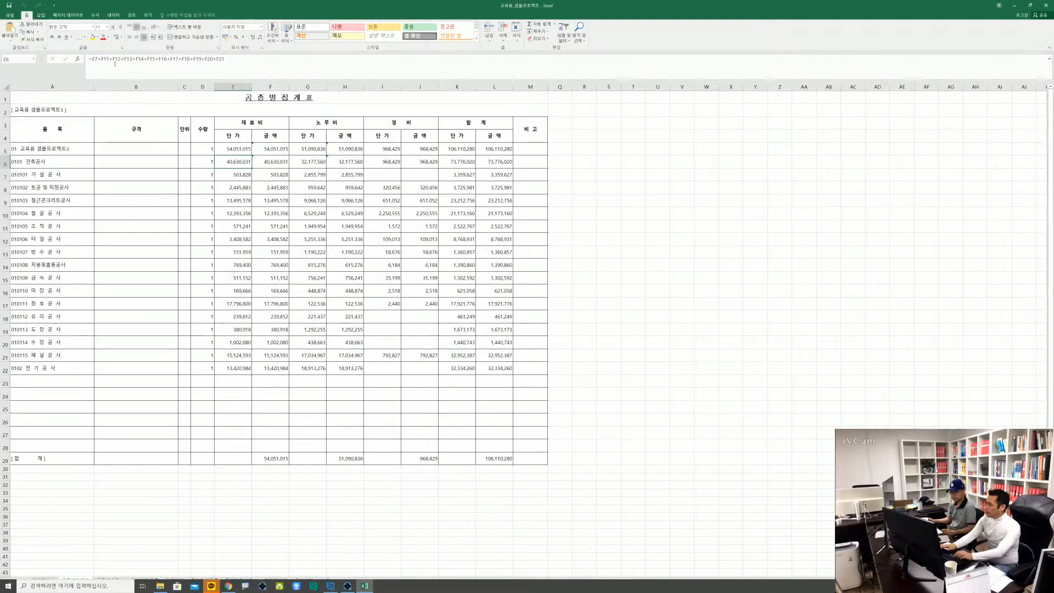
pyautogui.press('alt')
pyautogui.click(55, 227)
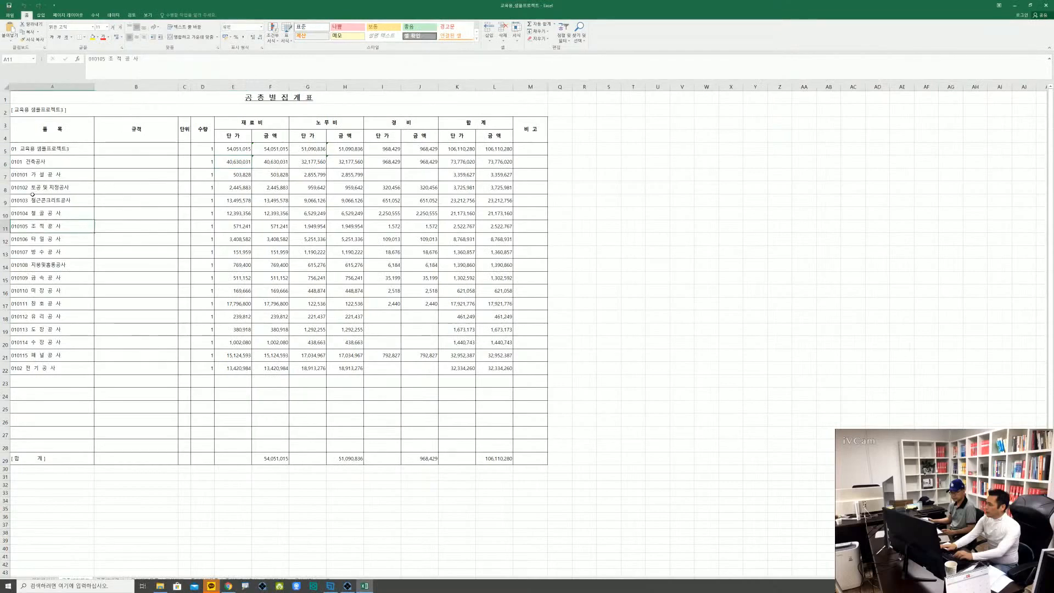
# Enter 관급자재 as the 비고 of the 토공 및 지정공사 row in the 공종별집계표
pyautogui.click(41, 189)
pyautogui.moveTo(44, 188); pyautogui.dragTo(500, 189)
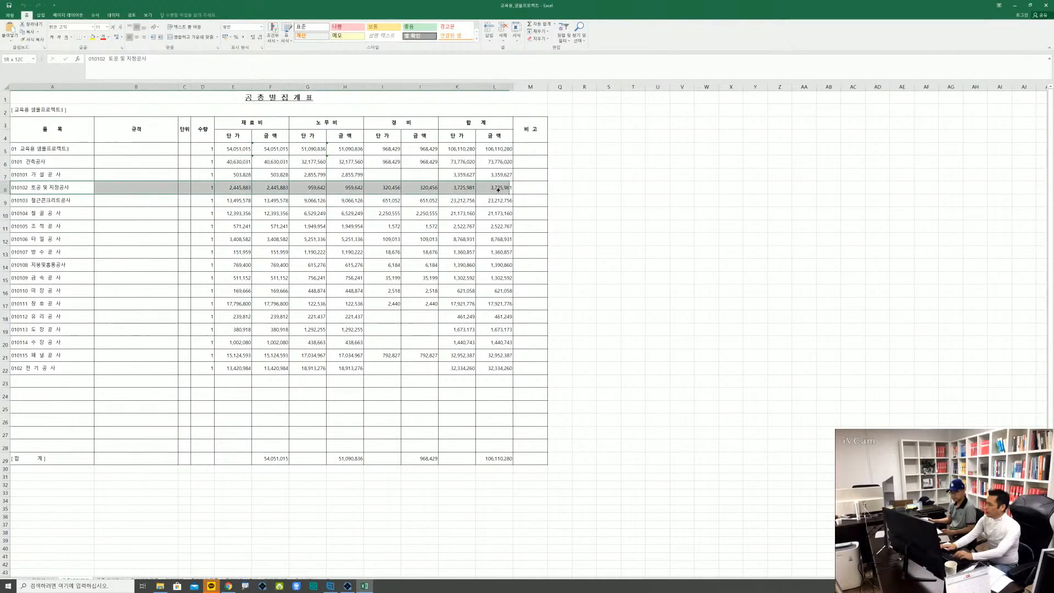
pyautogui.click(528, 191)
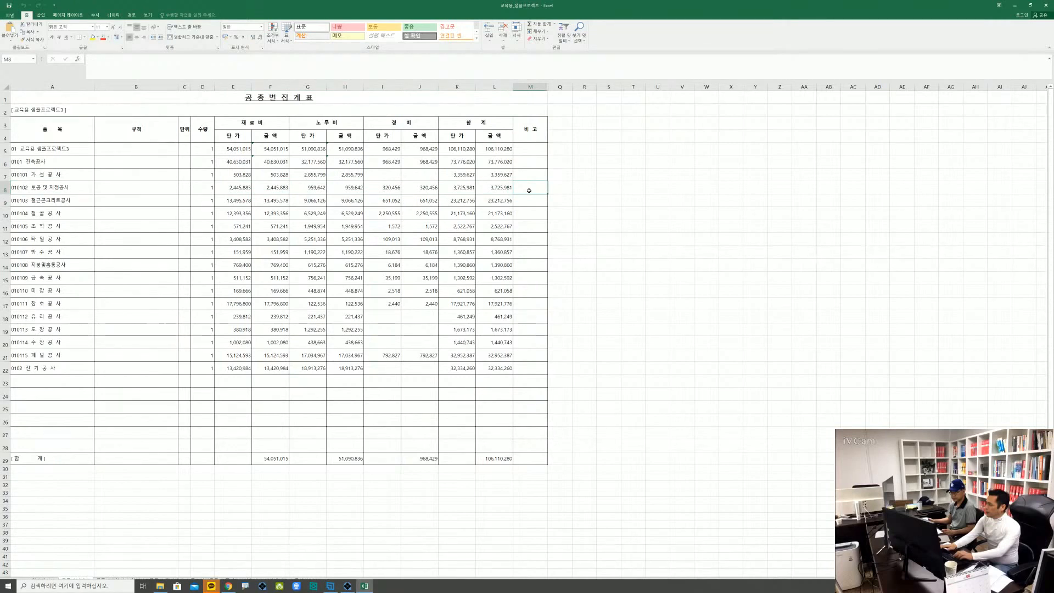
pyautogui.write('R')
pyautogui.press('BackSpace')
pyautogui.press('Hangul')
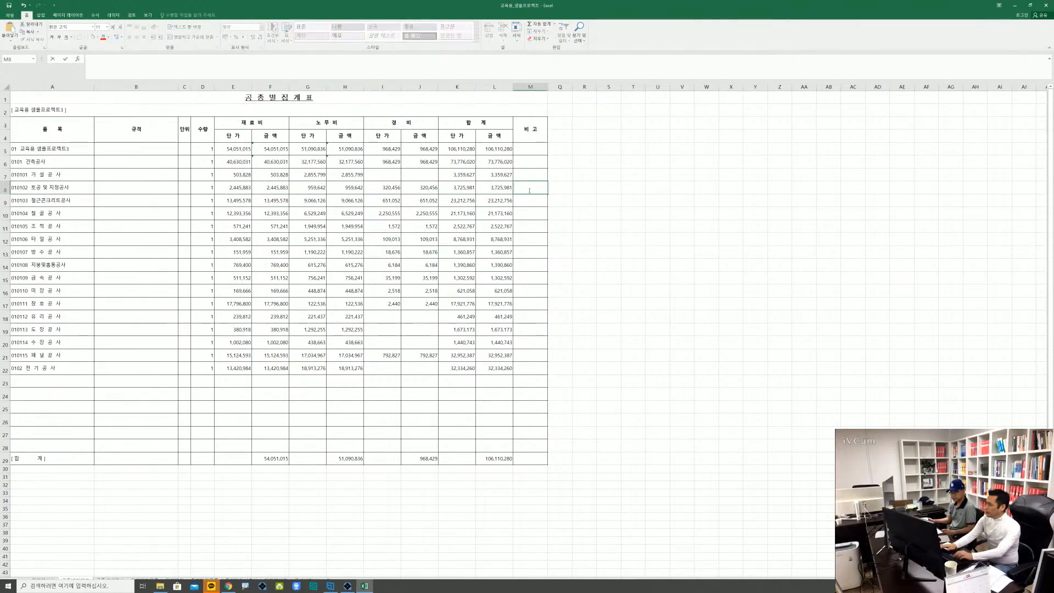
pyautogui.write('관ㄱ')
pyautogui.write('자재')
pyautogui.press('Return')
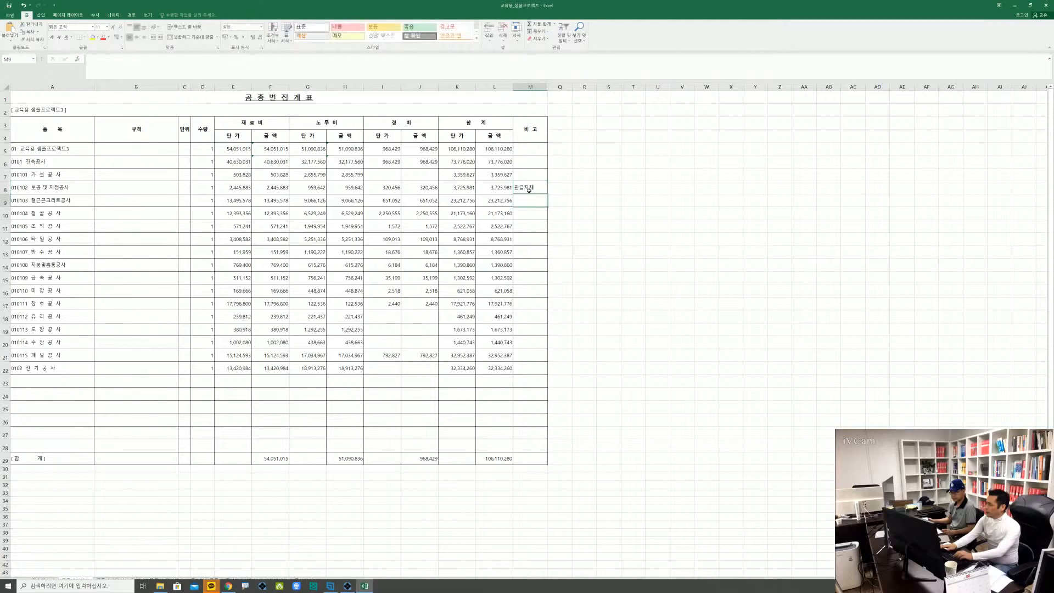
# Enter 외자재 as the 비고 of 철근콘크리트공사 and 폐기물처리비 as the 비고 of 철골공사
pyautogui.write('외장')
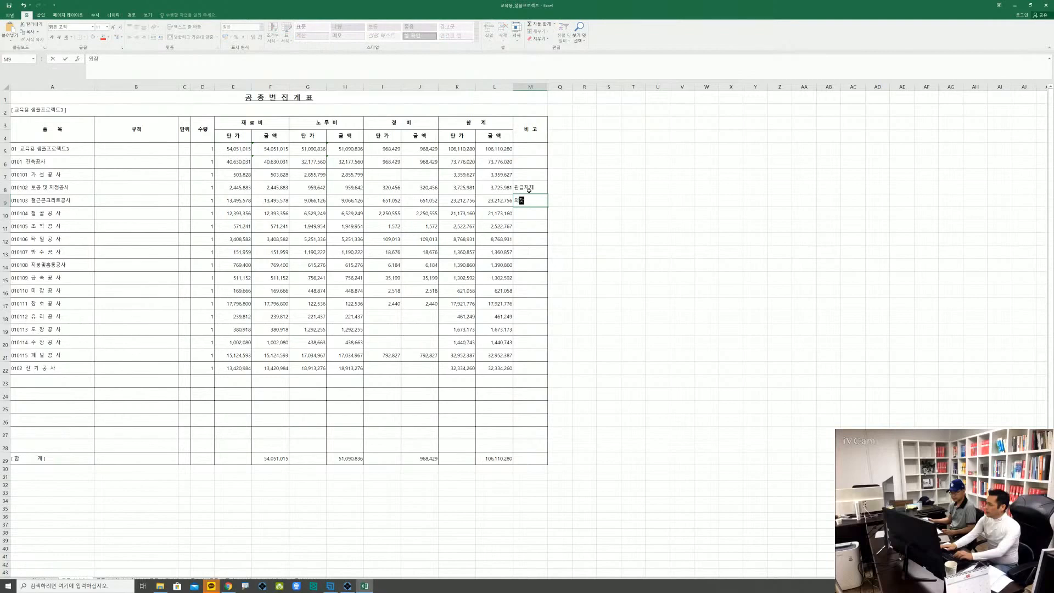
pyautogui.write('재')
pyautogui.press('Return')
pyautogui.write('ㅍ')
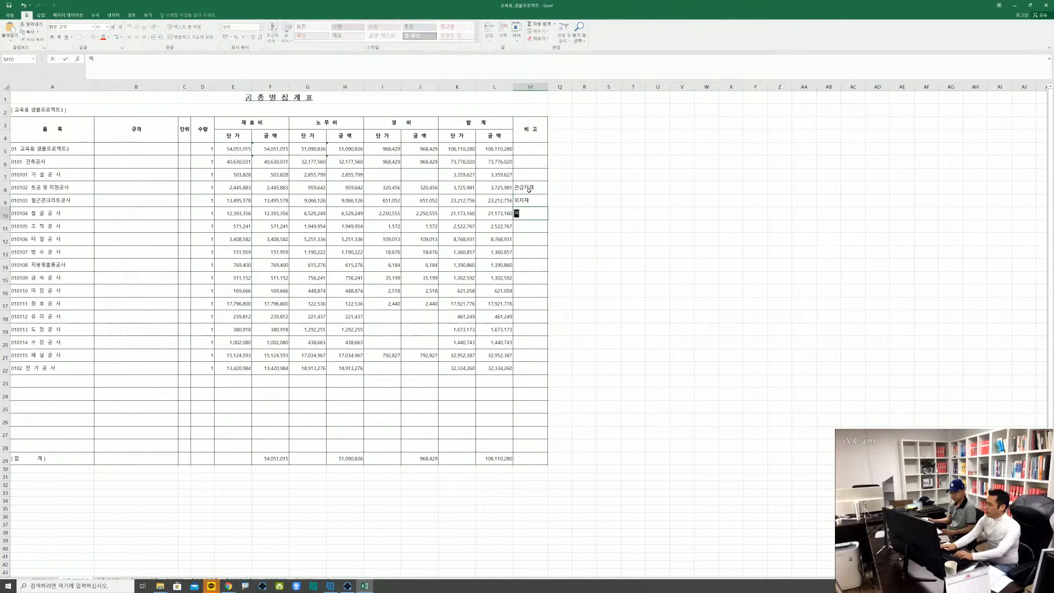
pyautogui.write('기물처리비')
pyautogui.press('Return')
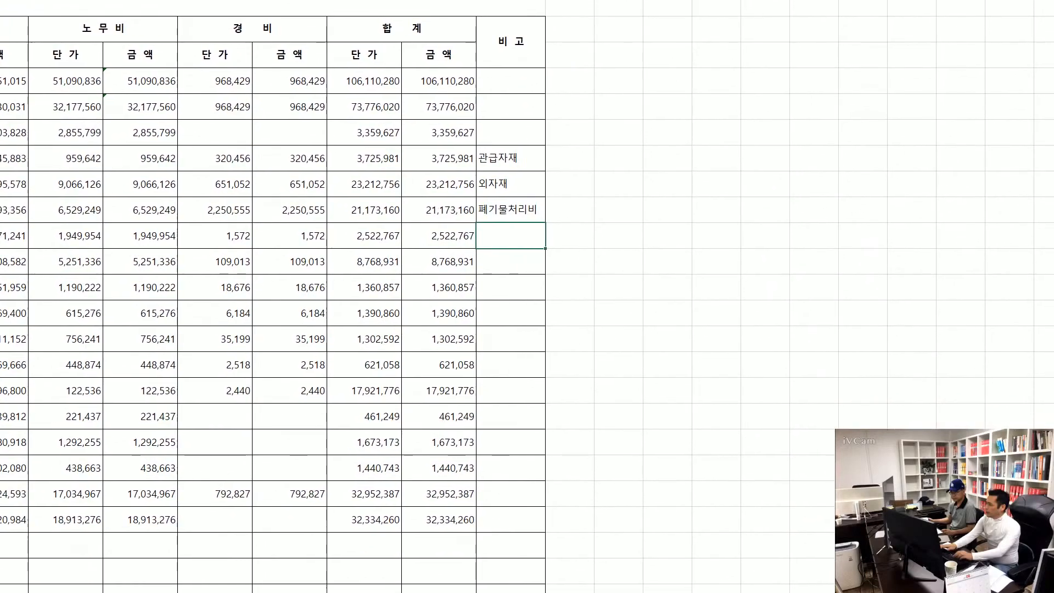
# Compare the 재료비 단가 formulas of the project total and 건축공사, and highlight the cells that the 건축공사 sum references
pyautogui.click(229, 148)
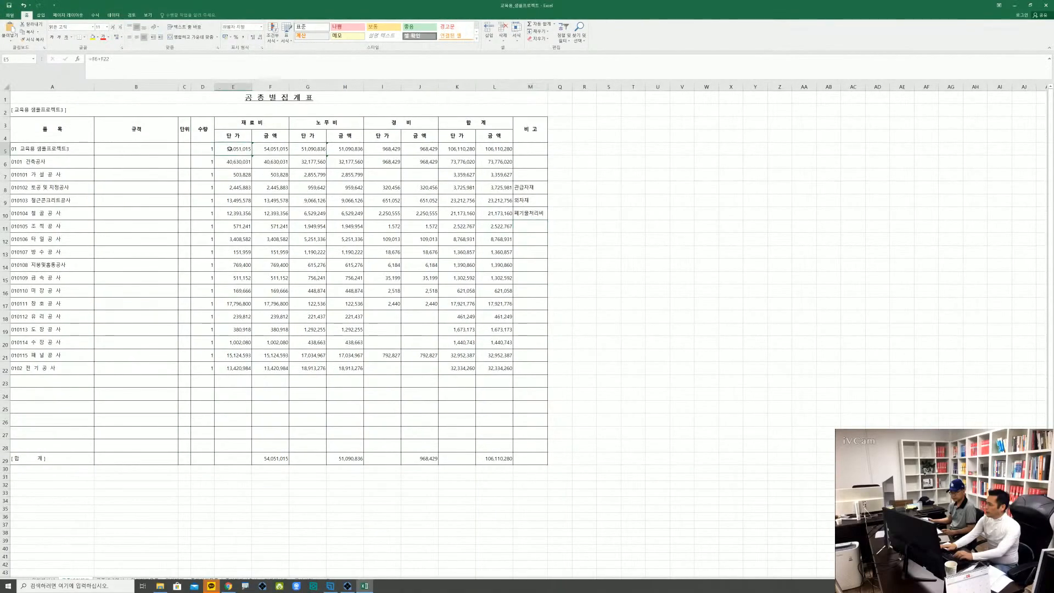
pyautogui.click(237, 162)
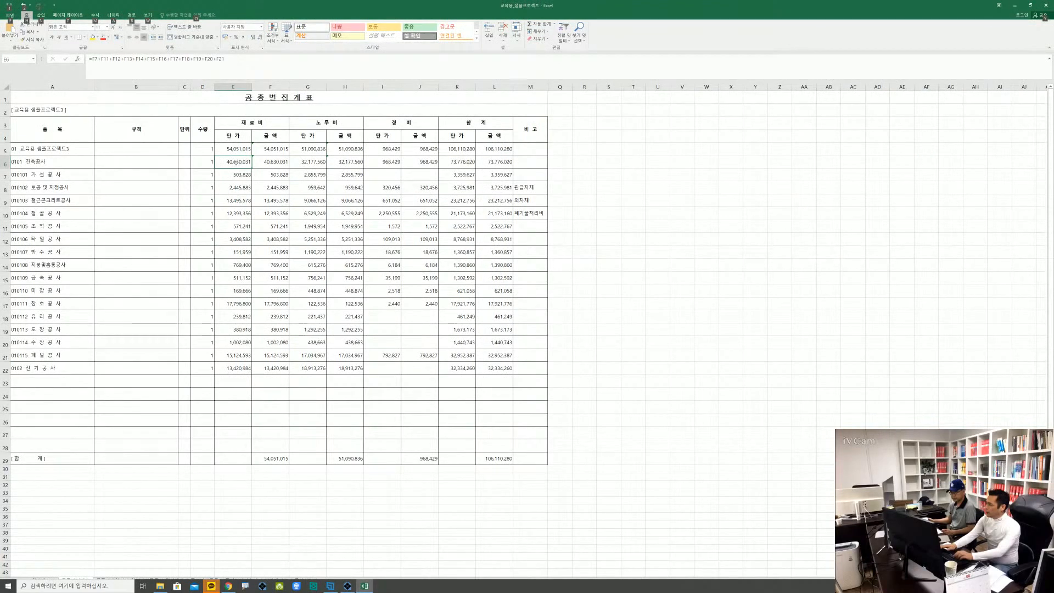
pyautogui.click(239, 174)
pyautogui.click(238, 161)
pyautogui.doubleClick(239, 161)
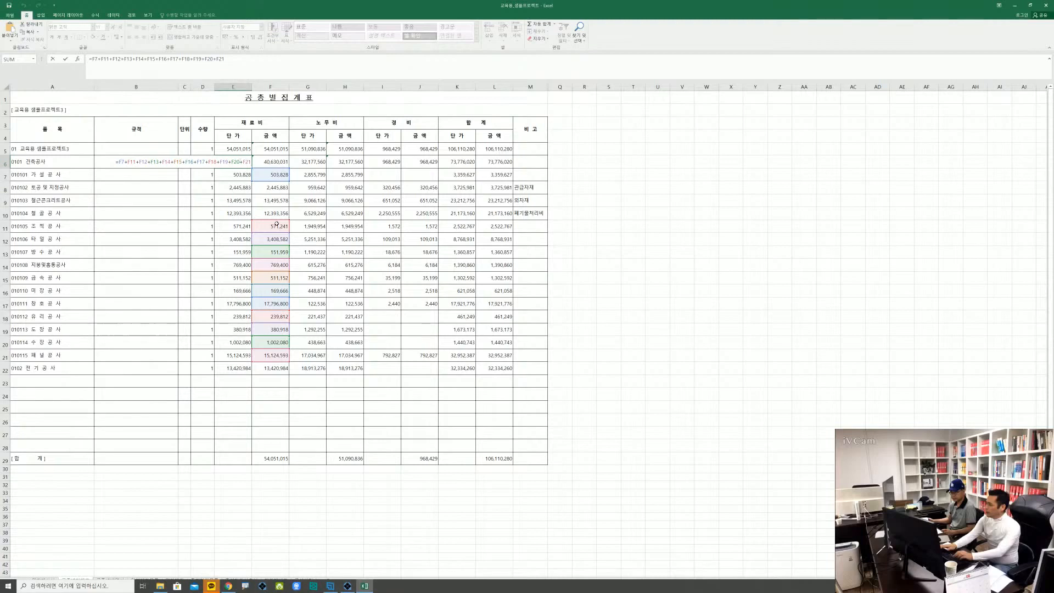
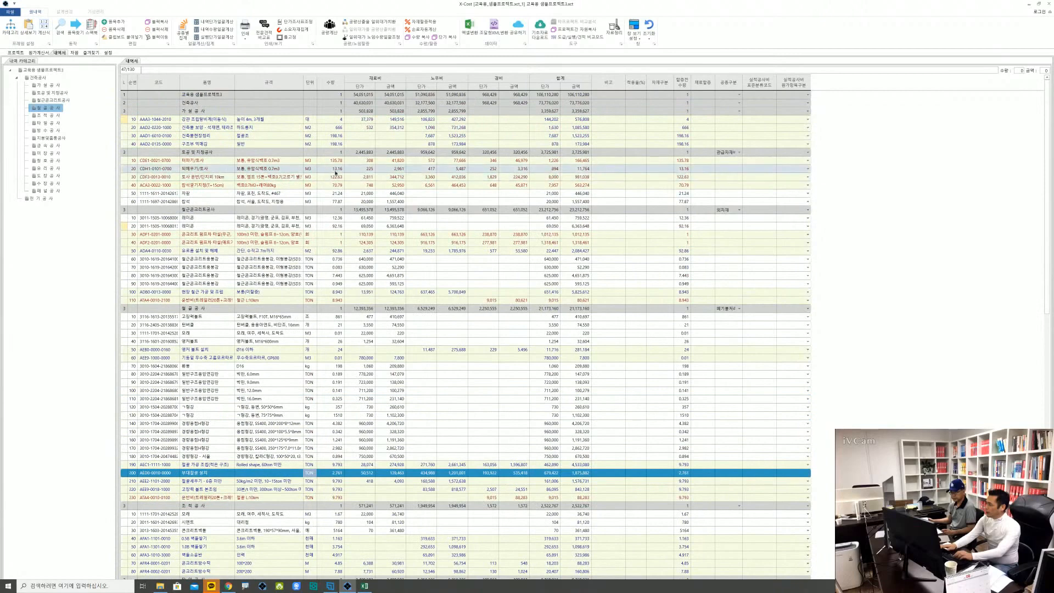
# Go through the 내역서 item rows from 토공 및 지정공사 down to 철골공사
pyautogui.click(336, 170)
pyautogui.press('Down')
pyautogui.press('Down')
pyautogui.press('Down')
pyautogui.press('Down')
pyautogui.press('Down')
pyautogui.press('Down')
pyautogui.press('Down')
pyautogui.press('Down')
pyautogui.press('Down')
pyautogui.press('Down')
pyautogui.press('Down')
pyautogui.press('Down')
pyautogui.press('Down')
pyautogui.press('Down')
pyautogui.press('Down')
pyautogui.press('Down')
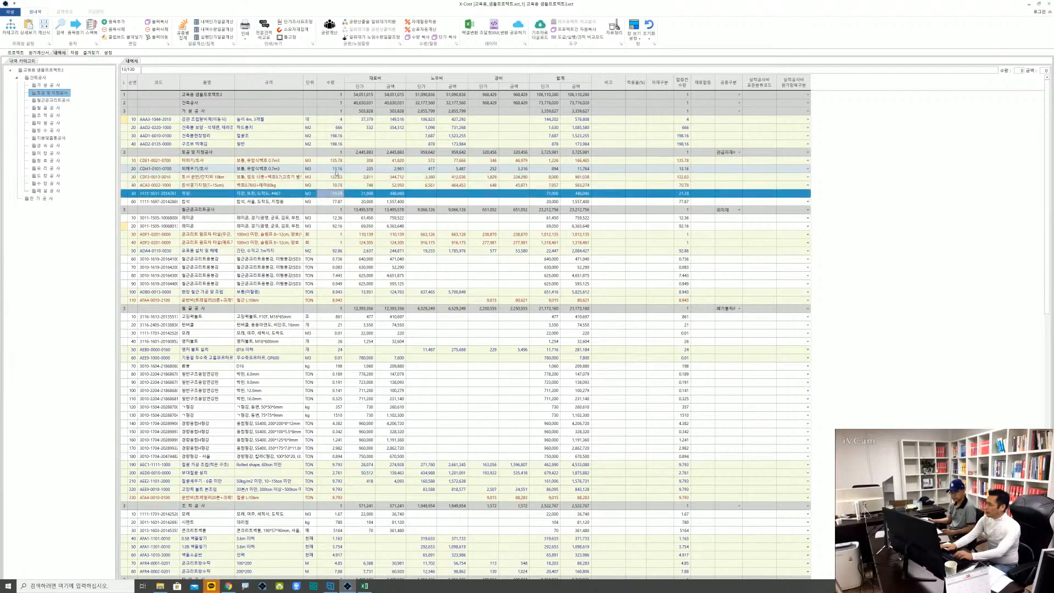
pyautogui.press('Down')
pyautogui.press('Down')
pyautogui.press('Down')
pyautogui.press('Down')
pyautogui.press('Down')
pyautogui.press('Down')
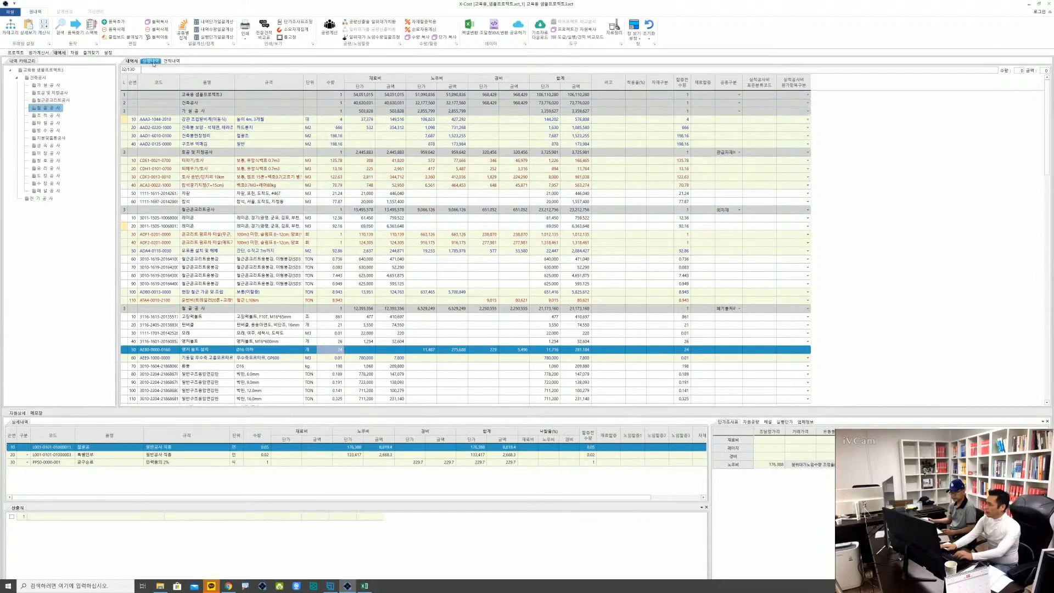
# Show the 견적내역 and 실행내역 views and return to the 내역서
pyautogui.click(171, 61)
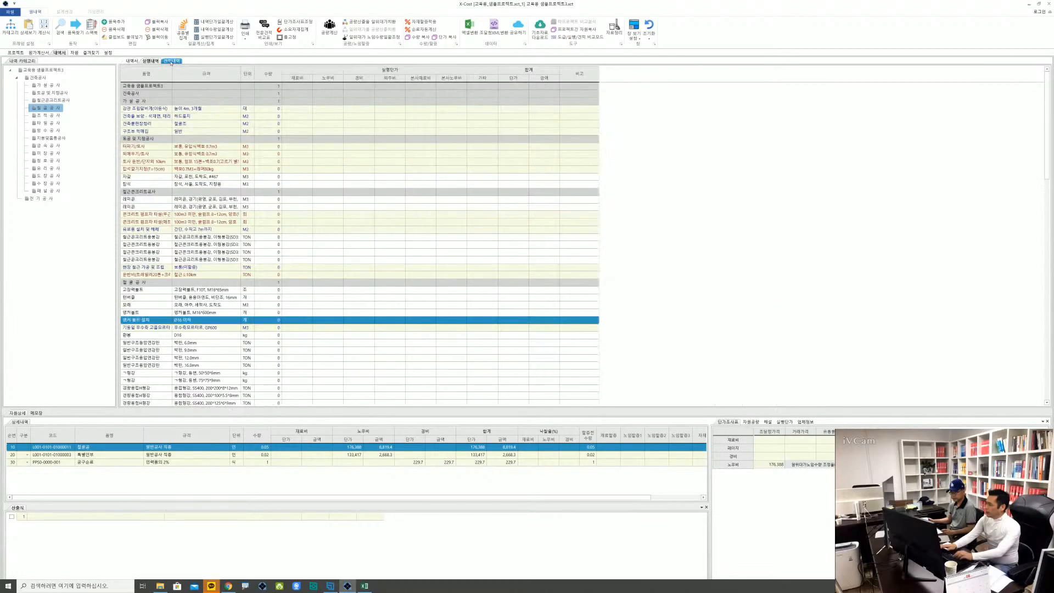
pyautogui.click(153, 61)
pyautogui.click(134, 61)
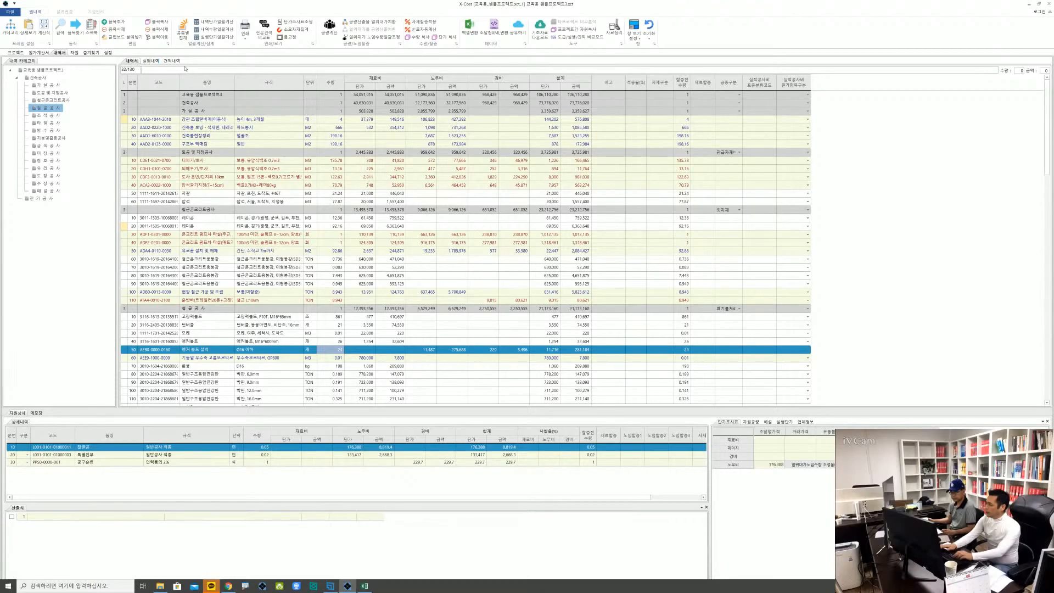
# Dock the 실행내역 and 견적내역 views below the 내역서, stacking all three, and browse their item lists
pyautogui.moveTo(152, 62); pyautogui.dragTo(576, 253)
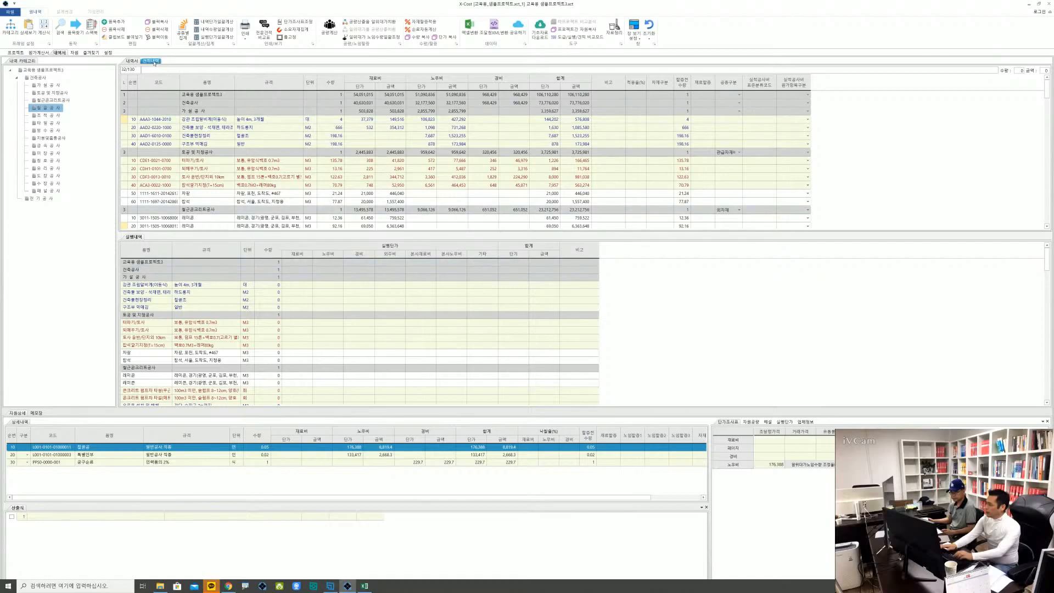
pyautogui.click(156, 62)
pyautogui.moveTo(156, 62); pyautogui.dragTo(585, 336)
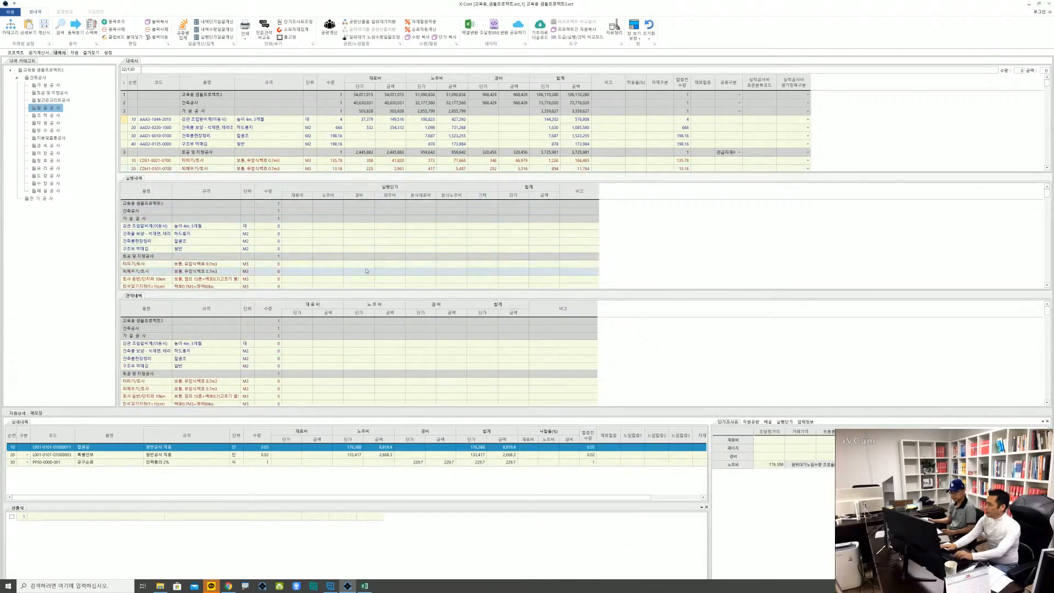
pyautogui.scroll(-6, 317, 257)
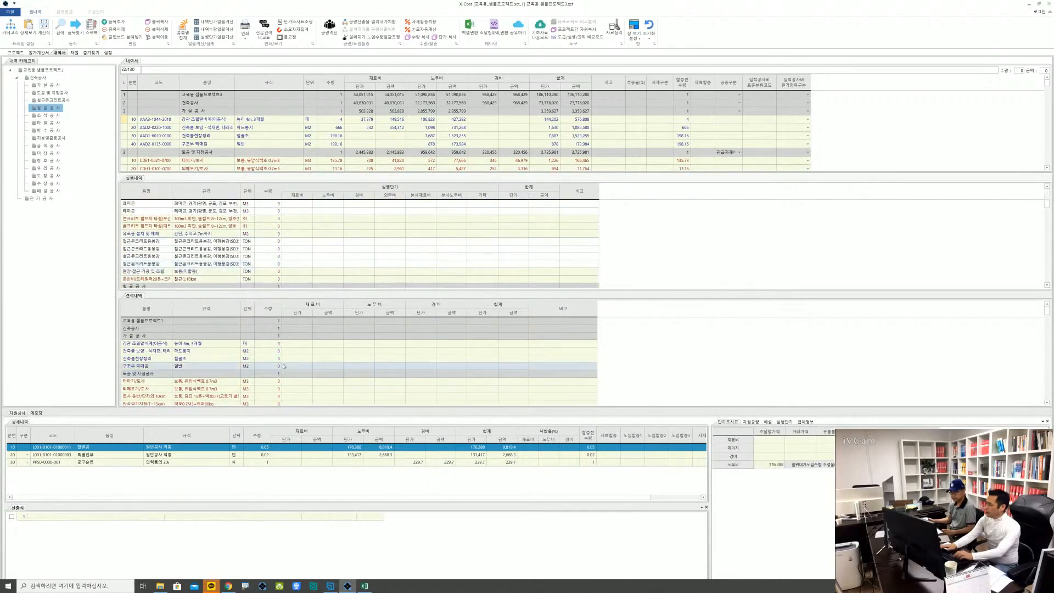
pyautogui.scroll(-6, 275, 360)
pyautogui.scroll(-5, 275, 361)
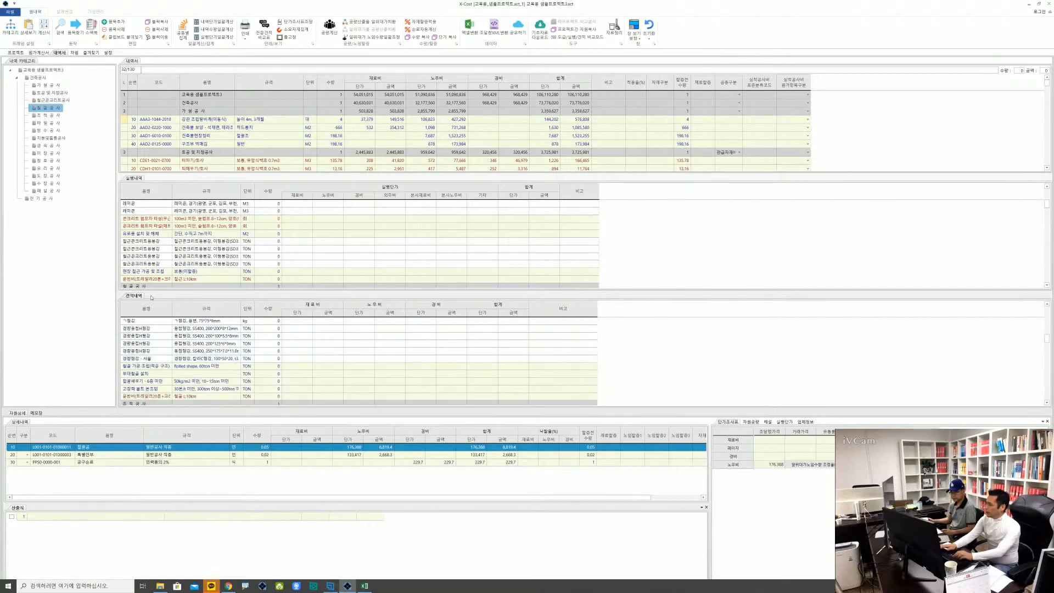
# Dock the 견적내역 view as a full-height pane beside the other views and widen the 내역서 area
pyautogui.moveTo(138, 296); pyautogui.dragTo(160, 295)
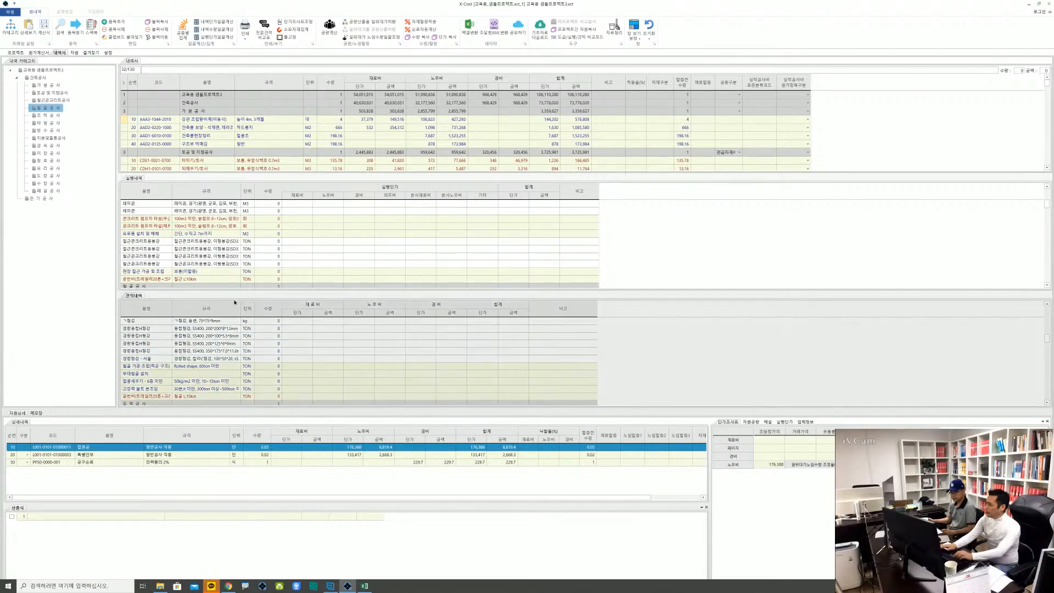
pyautogui.moveTo(235, 302)
pyautogui.mouseDown()
pyautogui.moveTo(263, 291)
pyautogui.moveTo(3, 201)
pyautogui.moveTo(63, 134)
pyautogui.moveTo(483, 207)
pyautogui.moveTo(583, 297)
pyautogui.moveTo(526, 315)
pyautogui.moveTo(601, 326)
pyautogui.moveTo(1043, 324)
pyautogui.mouseUp()
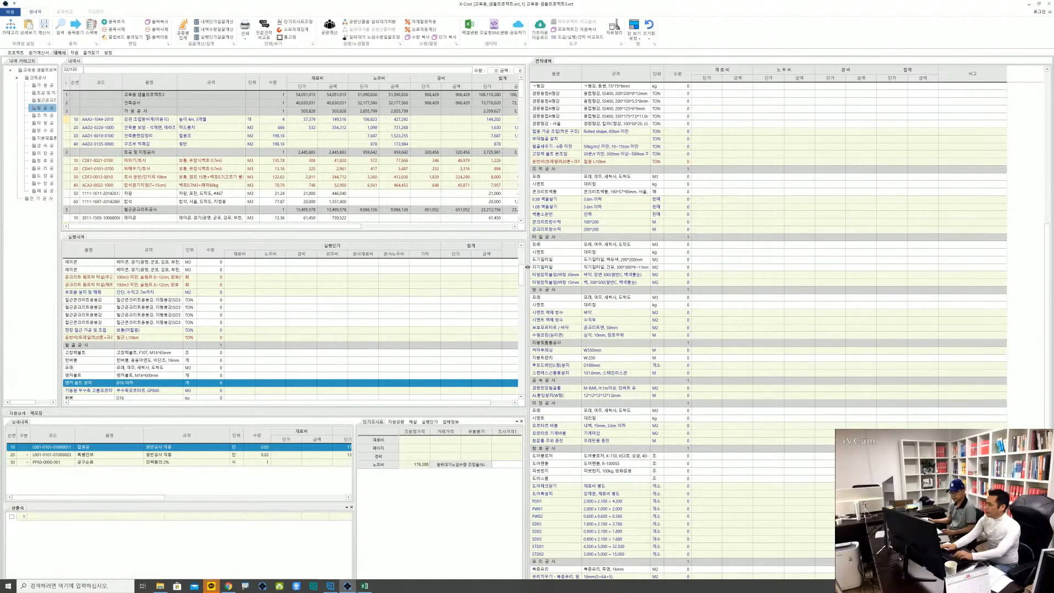
pyautogui.moveTo(527, 266); pyautogui.dragTo(635, 275)
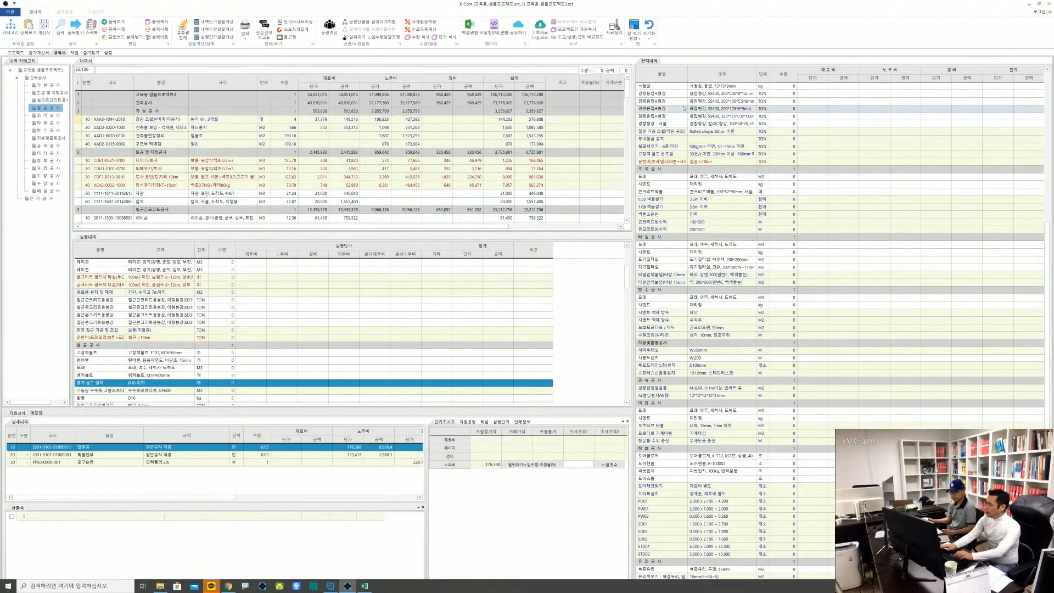
# Regroup the 견적내역 and 실행내역 views with the 내역서 as tabs, with 내역서 first
pyautogui.moveTo(652, 62); pyautogui.dragTo(537, 223)
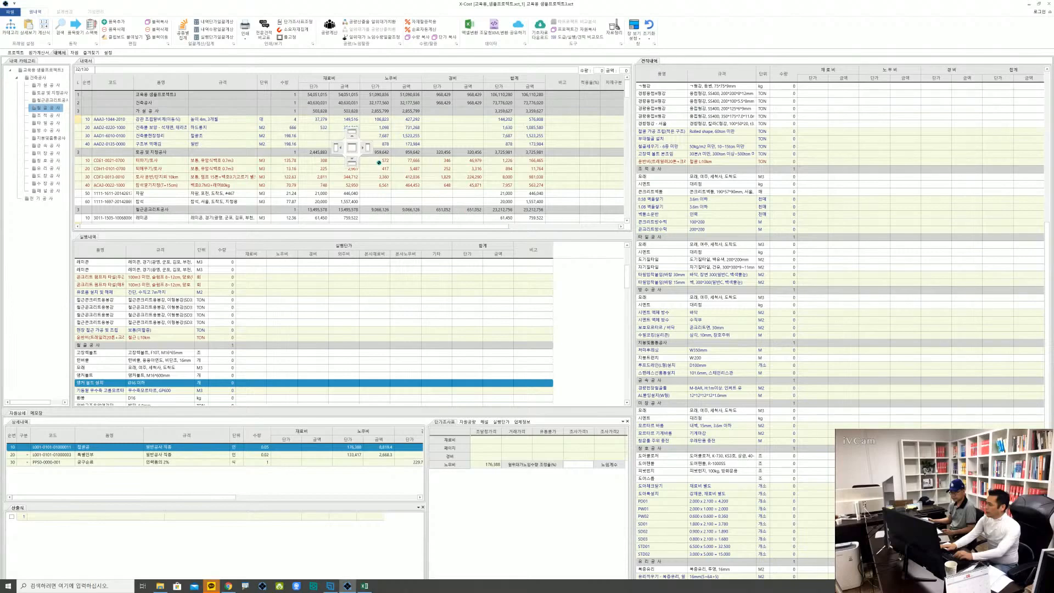
pyautogui.moveTo(378, 163); pyautogui.dragTo(352, 151)
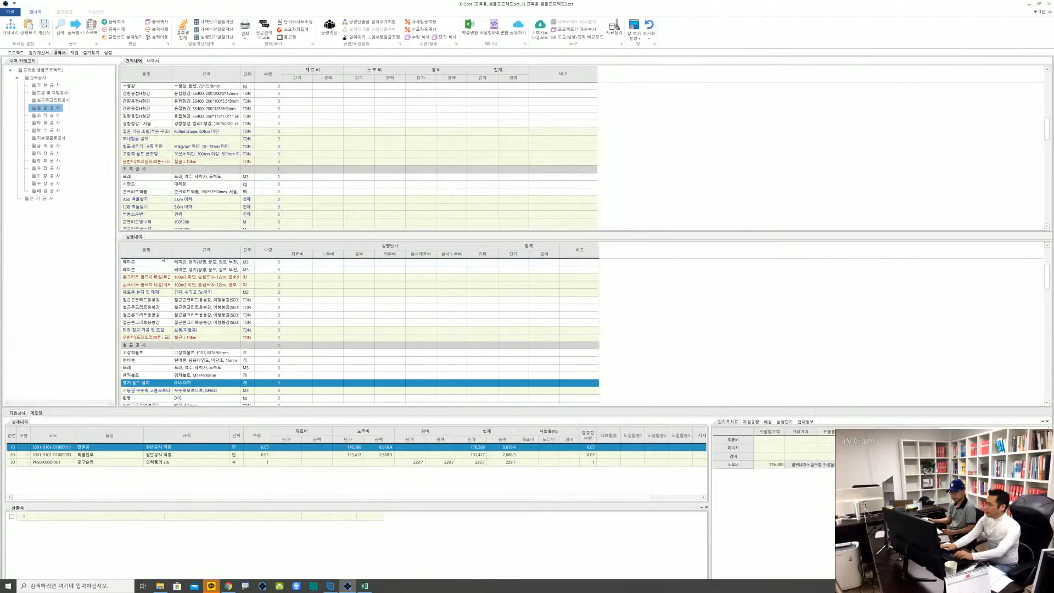
pyautogui.moveTo(140, 240); pyautogui.dragTo(592, 243)
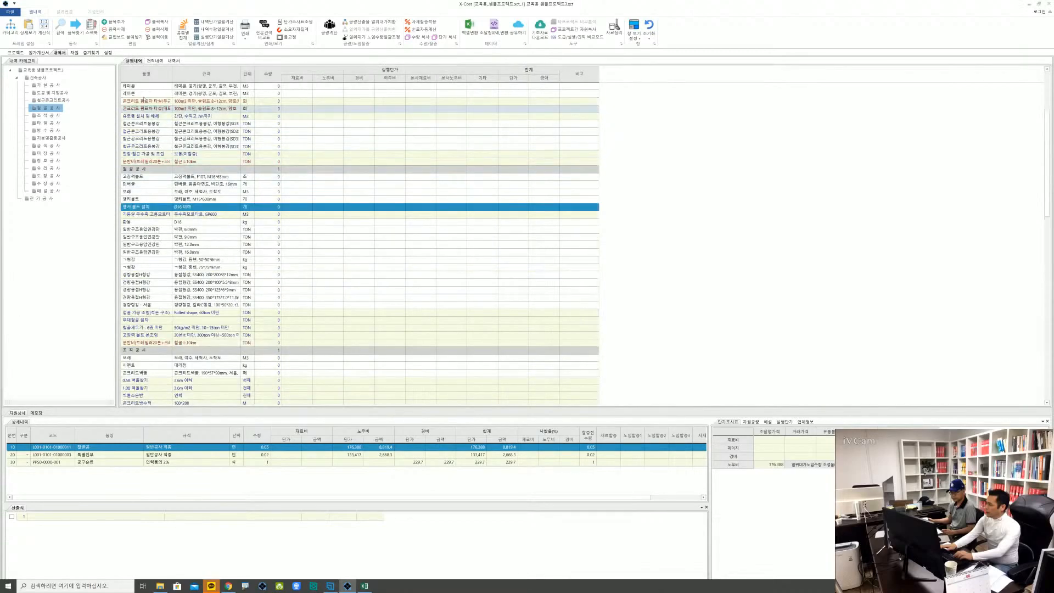
pyautogui.click(173, 61)
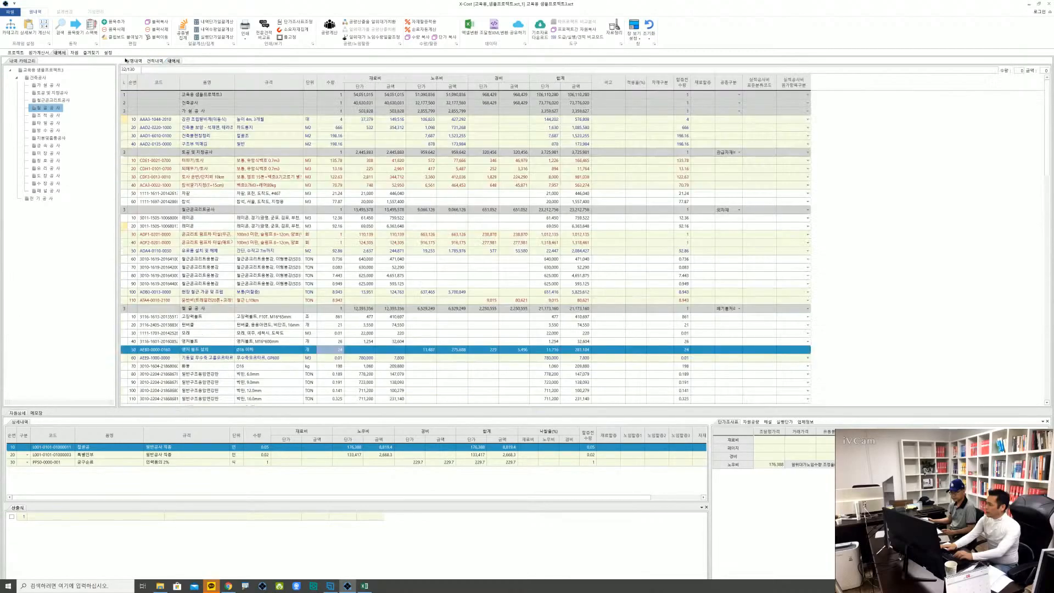
pyautogui.moveTo(130, 64); pyautogui.dragTo(131, 64)
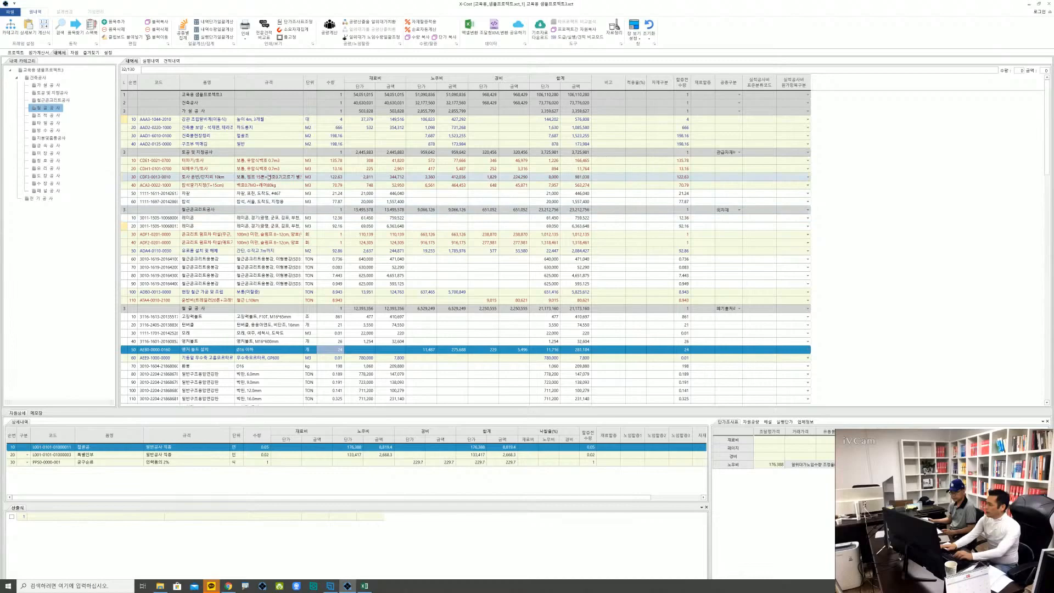
# Show the 내역서 in 도급/실행/견적 비교모드 and compare it with the normal column layout
pyautogui.click(269, 177)
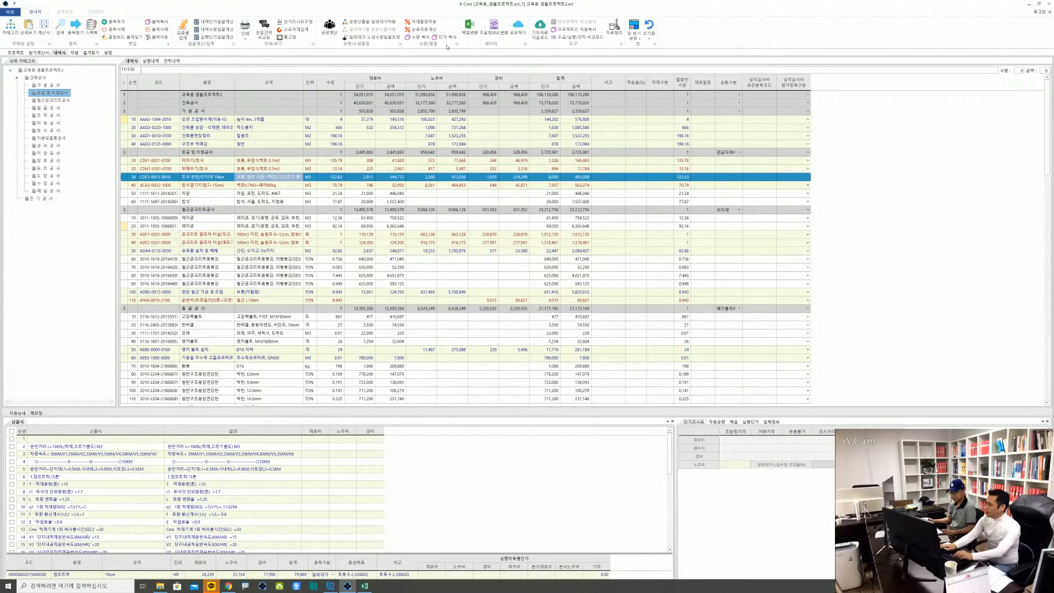
pyautogui.press('alt')
pyautogui.click(575, 37)
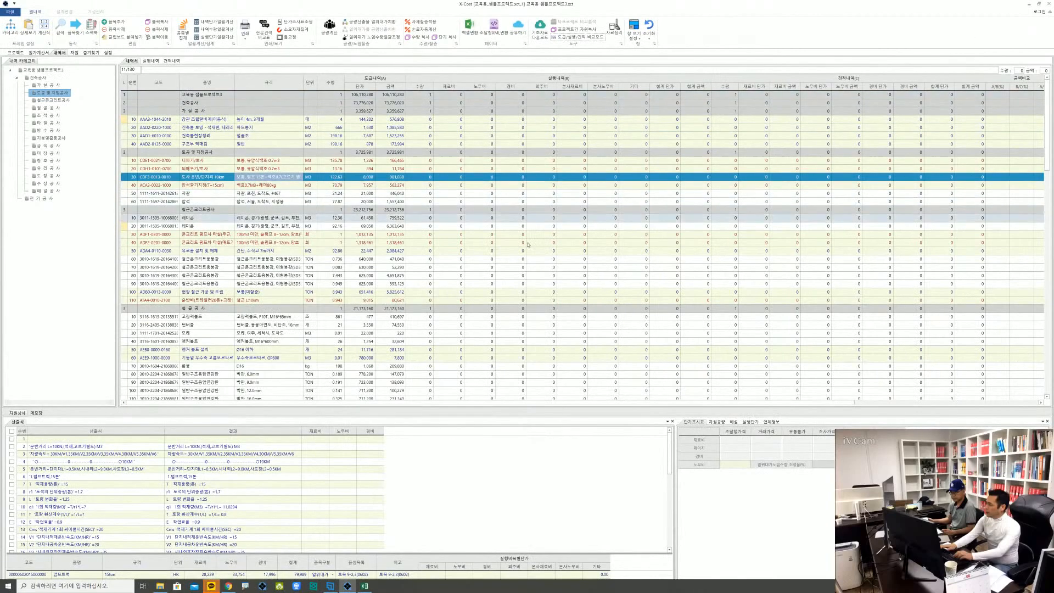
pyautogui.click(585, 41)
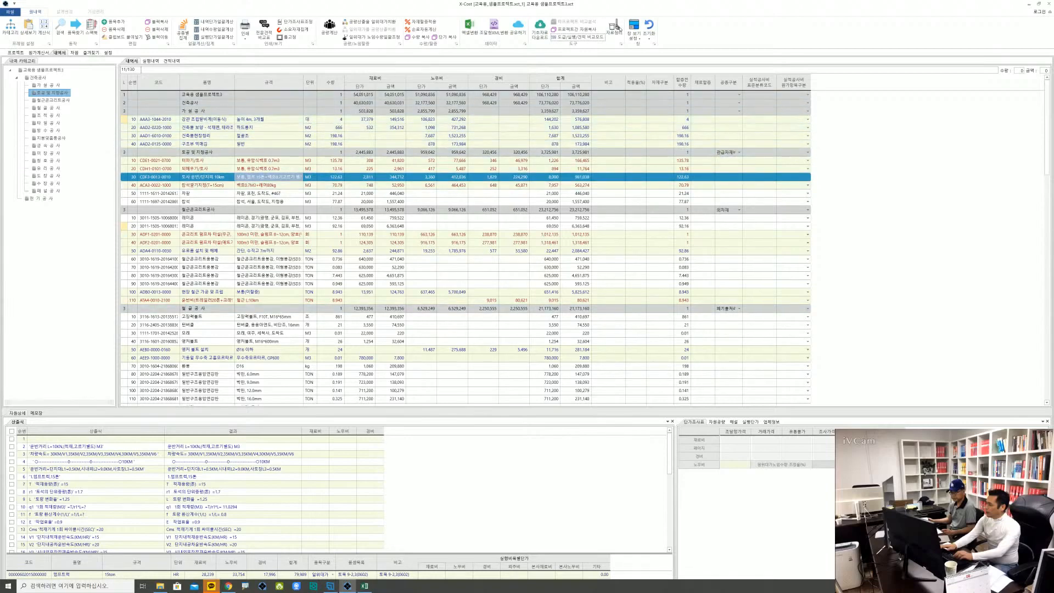
pyautogui.click(587, 42)
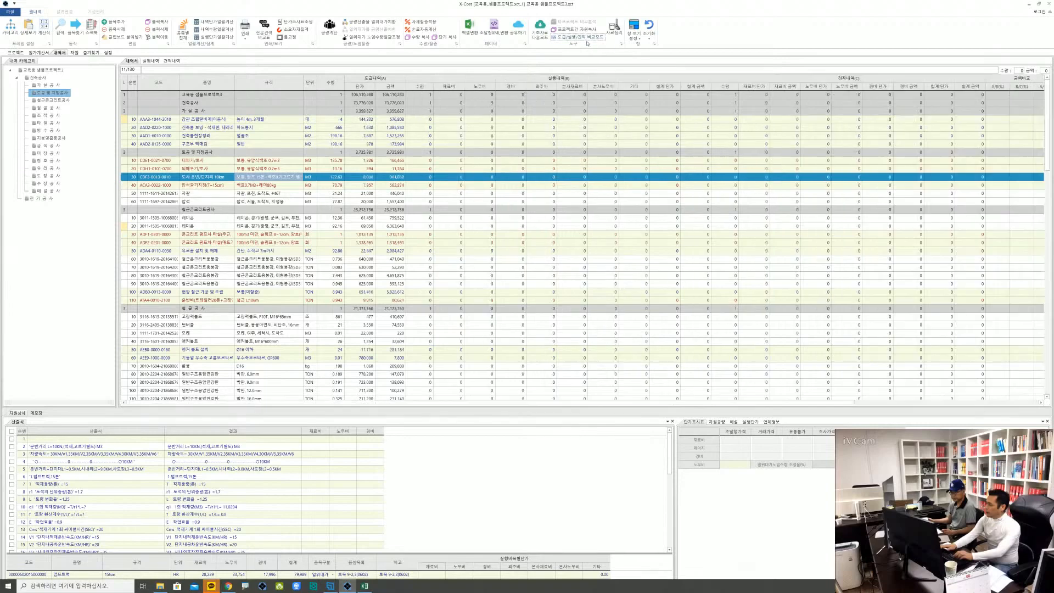
# Examine the 실행내역, 견적내역 and 금액비교 columns across the 터파기/토사 row
pyautogui.click(452, 164)
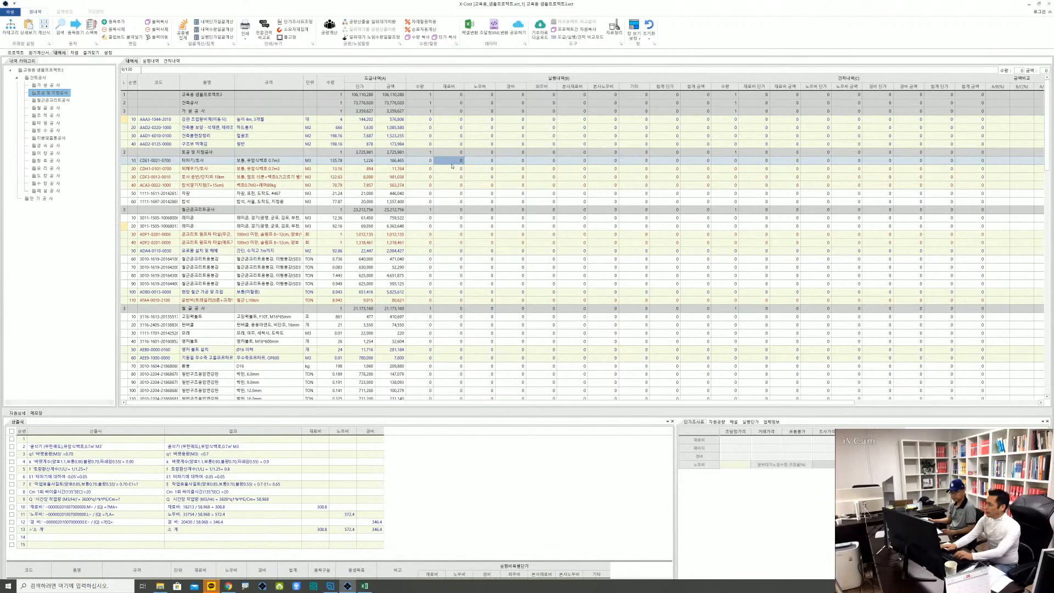
pyautogui.press('Right')
pyautogui.press('Right')
pyautogui.press('Right')
pyautogui.press('Right')
pyautogui.press('Right')
pyautogui.press('Right')
pyautogui.press('Right')
pyautogui.press('Right')
pyautogui.press('Right')
pyautogui.press('Right')
pyautogui.press('Right')
pyautogui.press('Right')
pyautogui.press('Right')
pyautogui.press('Right')
pyautogui.press('Right')
pyautogui.press('Right')
pyautogui.press('Right')
pyautogui.press('Right')
pyautogui.press('Right')
pyautogui.press('Right')
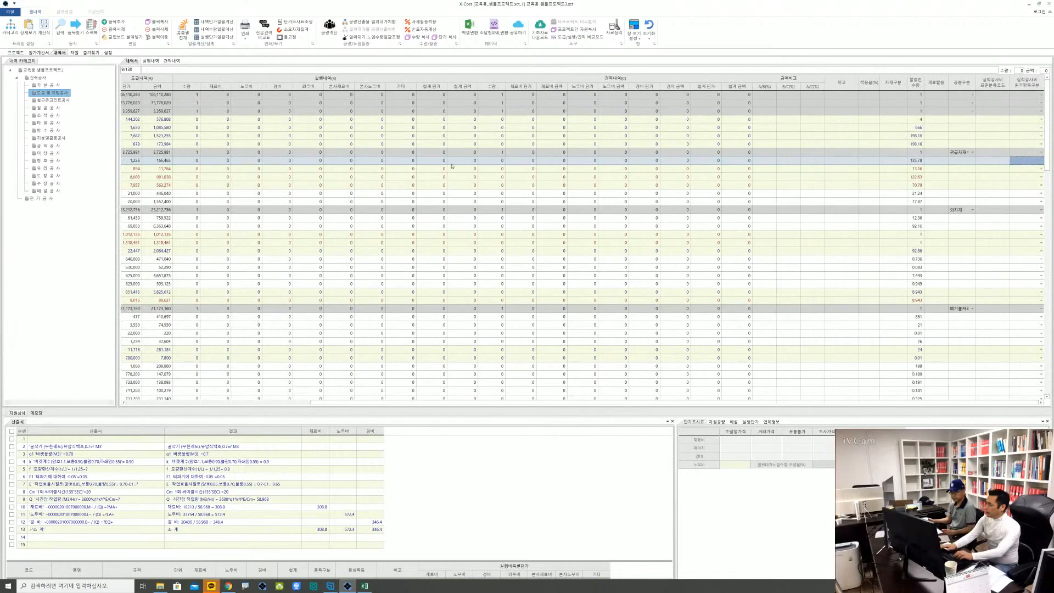
pyautogui.press('Left')
pyautogui.press('Left')
pyautogui.press('Left')
pyautogui.press('Left')
pyautogui.press('Left')
pyautogui.press('Left')
pyautogui.press('Left')
pyautogui.press('Left')
pyautogui.press('Left')
pyautogui.press('Left')
pyautogui.press('Left')
pyautogui.press('Left')
pyautogui.press('Left')
pyautogui.press('Left')
pyautogui.press('Left')
pyautogui.press('Left')
pyautogui.press('Left')
pyautogui.press('Left')
pyautogui.press('Left')
pyautogui.press('Left')
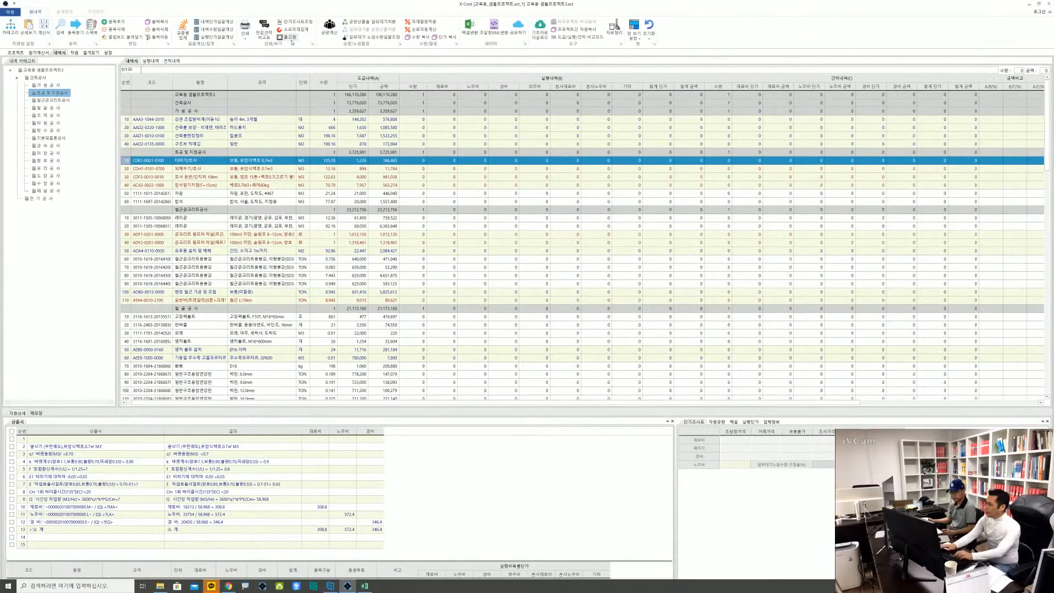
# Examine the 실행내역 cost columns from 재료비 to 기타 across the 자갈 row of 토공 및 지정공사
pyautogui.click(440, 195)
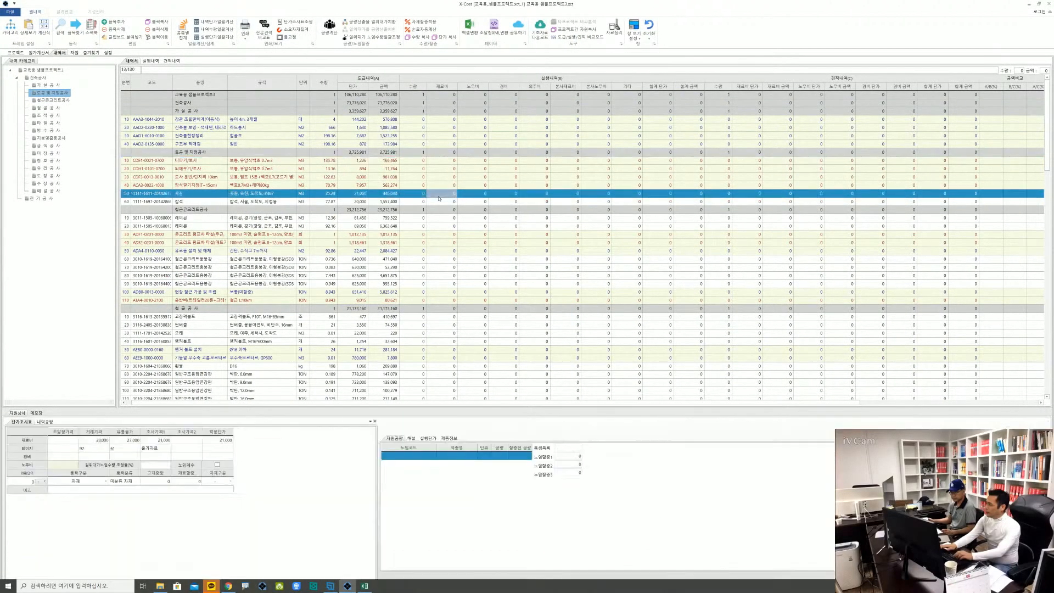
pyautogui.press('Right')
pyautogui.press('Right')
pyautogui.press('Right')
pyautogui.press('Right')
pyautogui.press('Right')
pyautogui.press('Right')
pyautogui.press('Right')
pyautogui.press('Right')
pyautogui.press('Right')
pyautogui.press('Right')
pyautogui.press('Right')
pyautogui.press('Right')
pyautogui.press('Right')
pyautogui.press('Right')
pyautogui.press('Right')
pyautogui.press('Right')
pyautogui.press('Right')
pyautogui.press('Right')
pyautogui.press('Right')
pyautogui.press('Right')
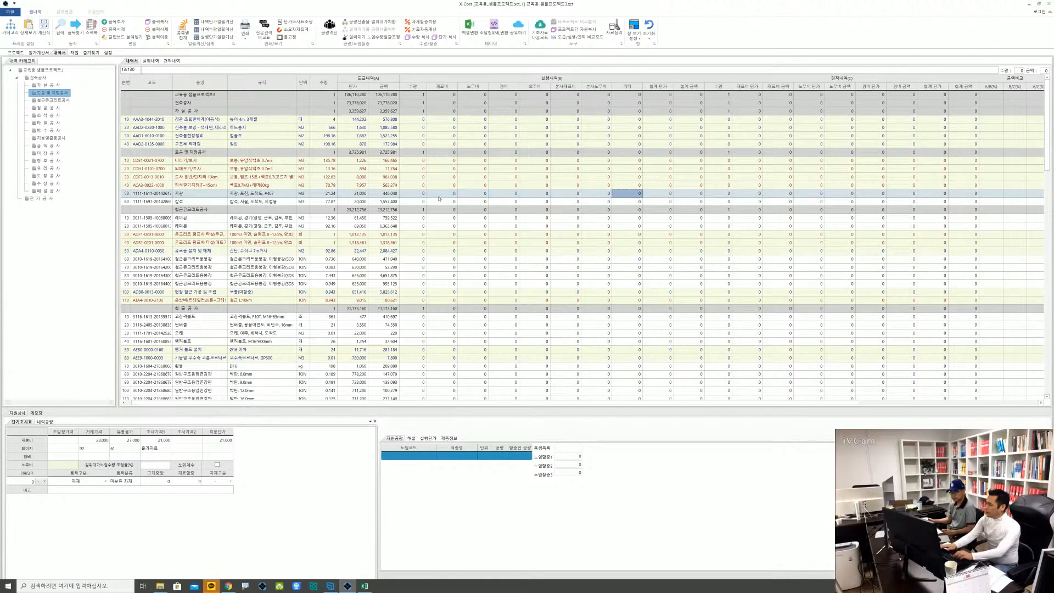
pyautogui.press('Left')
pyautogui.press('Left')
pyautogui.press('Left')
pyautogui.press('Left')
pyautogui.press('Left')
pyautogui.press('Left')
pyautogui.press('Left')
pyautogui.press('Left')
pyautogui.press('Left')
pyautogui.press('Left')
pyautogui.press('Left')
pyautogui.press('Left')
pyautogui.press('Left')
pyautogui.press('Left')
pyautogui.press('Left')
pyautogui.press('Left')
pyautogui.press('Left')
pyautogui.press('Left')
pyautogui.press('Left')
pyautogui.press('Left')
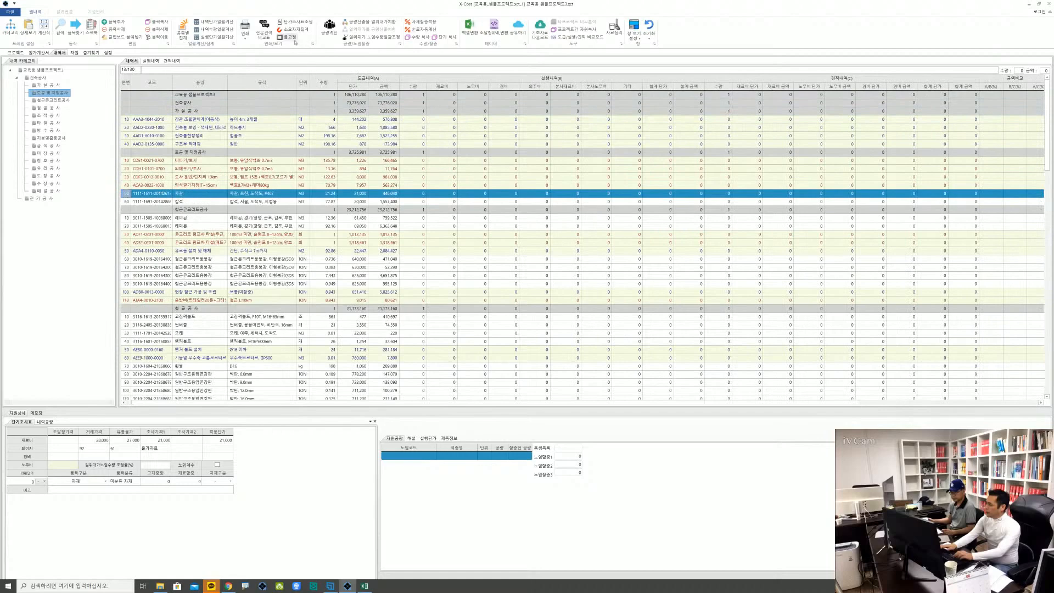
# Examine all comparison columns across the second 레미콘 row of 철근콘크리트공사 and look over the neighbouring items
pyautogui.click(423, 228)
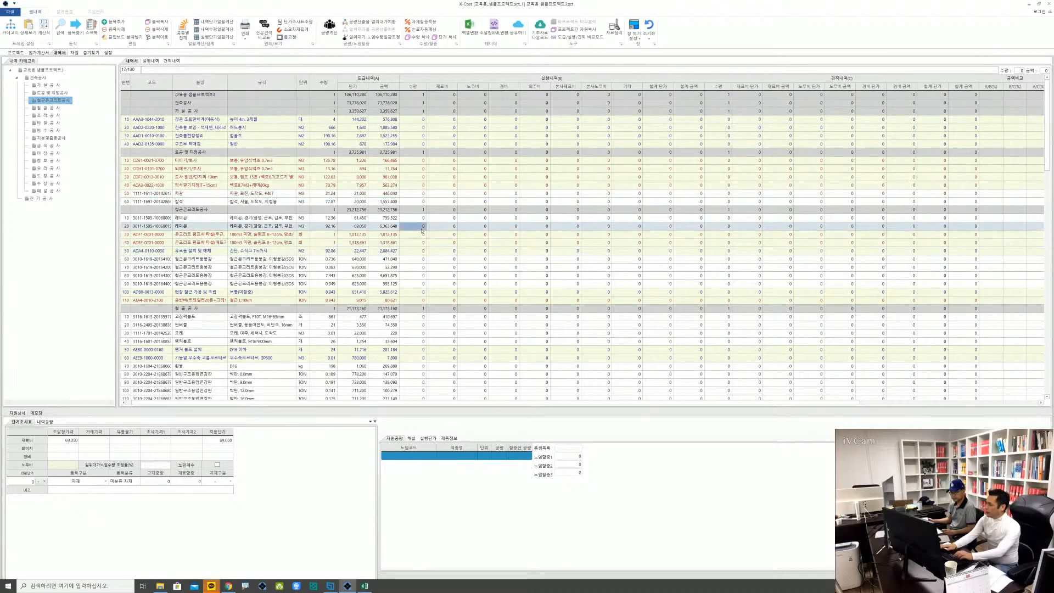
pyautogui.press('Right')
pyautogui.press('Right')
pyautogui.press('Right')
pyautogui.press('Right')
pyautogui.press('Right')
pyautogui.press('Right')
pyautogui.press('Right')
pyautogui.press('Right')
pyautogui.press('Right')
pyautogui.press('Right')
pyautogui.press('Right')
pyautogui.press('Right')
pyautogui.press('Right')
pyautogui.press('Right')
pyautogui.press('Right')
pyautogui.press('Right')
pyautogui.press('Right')
pyautogui.press('Right')
pyautogui.press('Right')
pyautogui.press('Right')
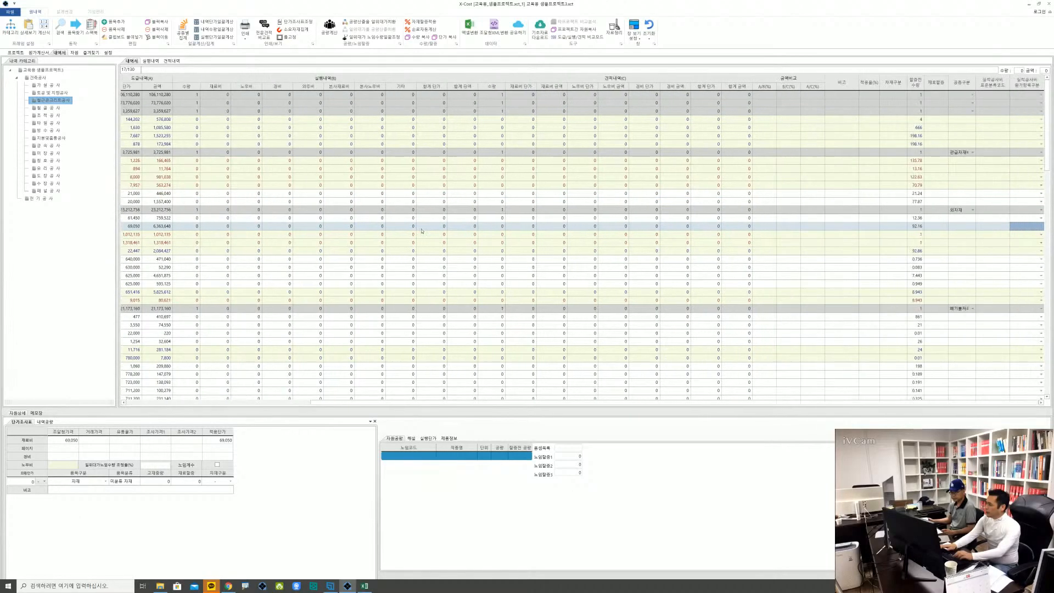
pyautogui.press('Left')
pyautogui.press('Left')
pyautogui.press('Left')
pyautogui.press('Left')
pyautogui.press('Left')
pyautogui.press('Left')
pyautogui.press('Left')
pyautogui.press('Left')
pyautogui.press('Left')
pyautogui.press('Left')
pyautogui.press('Left')
pyautogui.press('Left')
pyautogui.press('Left')
pyautogui.press('Left')
pyautogui.press('Left')
pyautogui.press('Left')
pyautogui.press('Left')
pyautogui.press('Left')
pyautogui.press('Left')
pyautogui.press('Left')
pyautogui.press('Left')
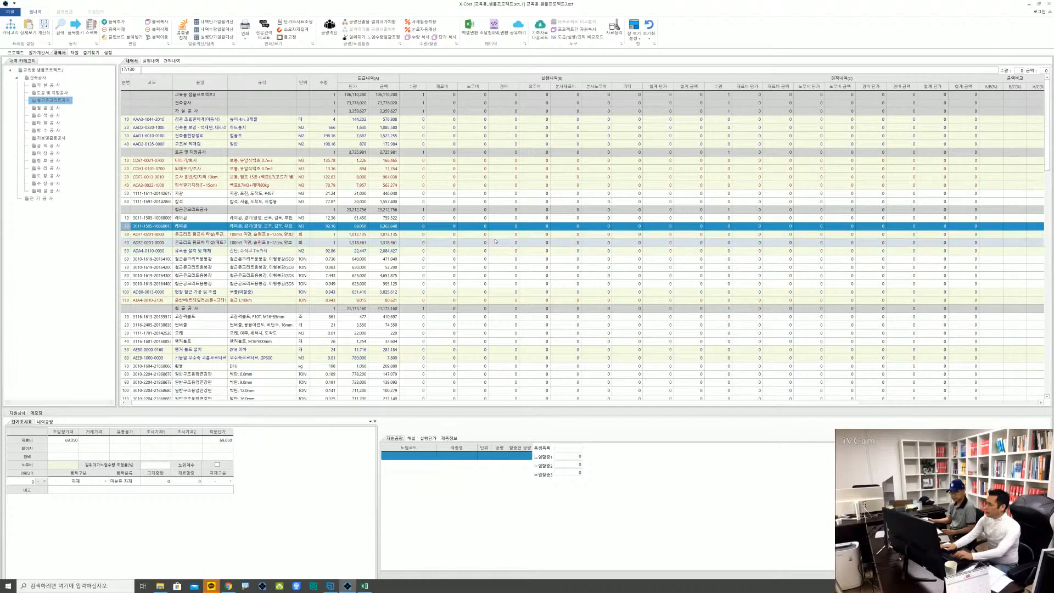
pyautogui.scroll(-1, 509, 240)
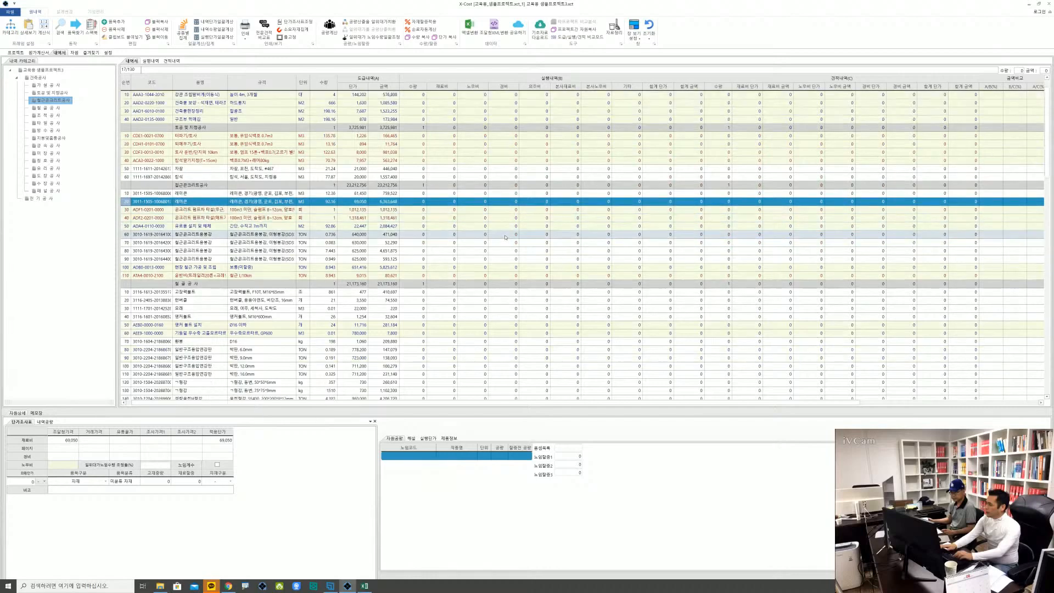
pyautogui.scroll(1, 417, 110)
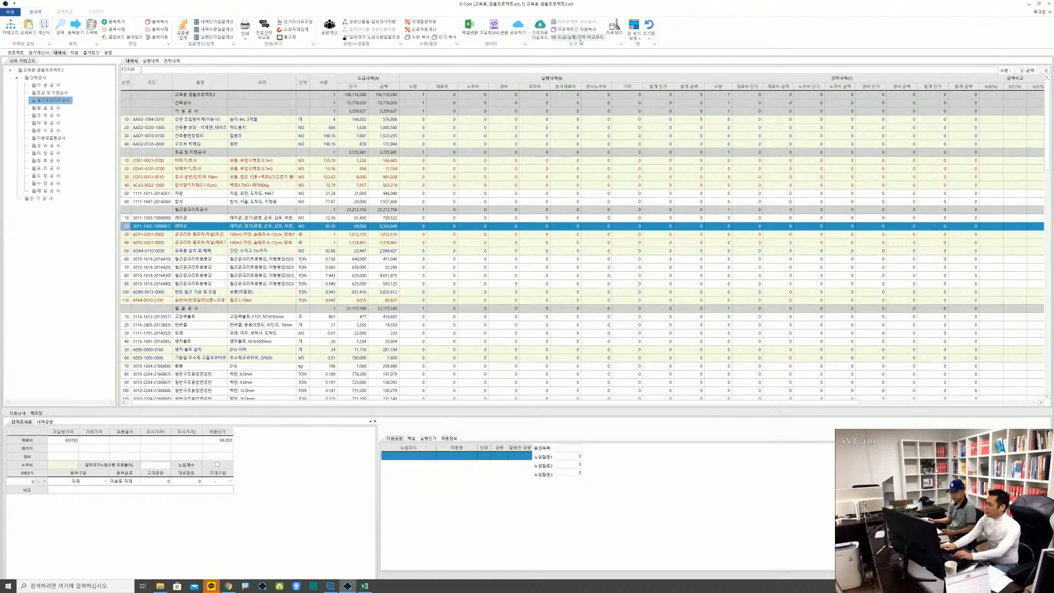
# Turn off the 도급/실행/견적 비교모드 and select item 40 of 토공 및 지정공사 in the 내역서
pyautogui.click(579, 39)
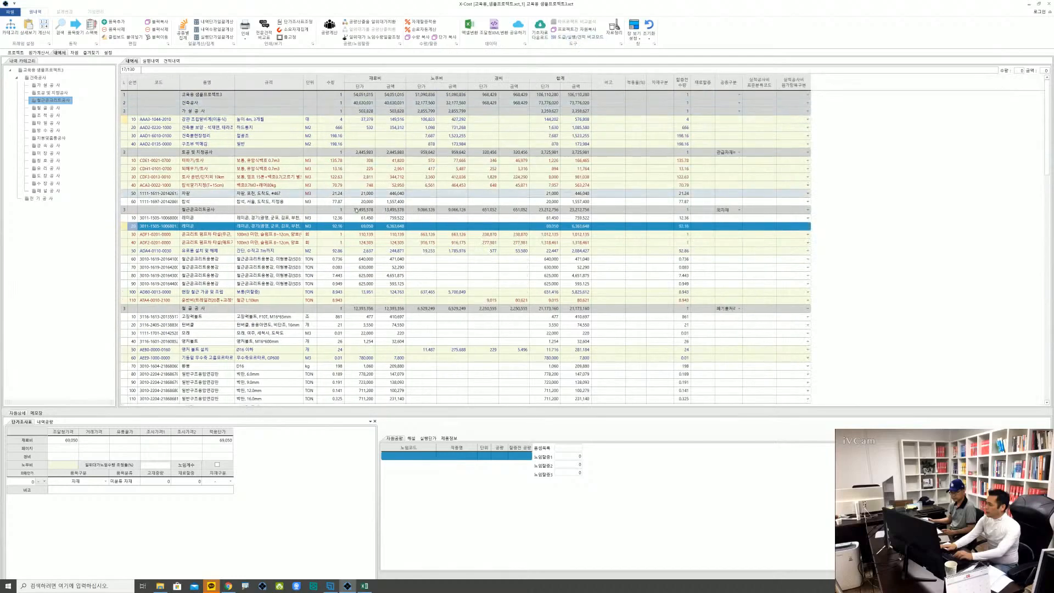
pyautogui.click(331, 186)
pyautogui.click(132, 185)
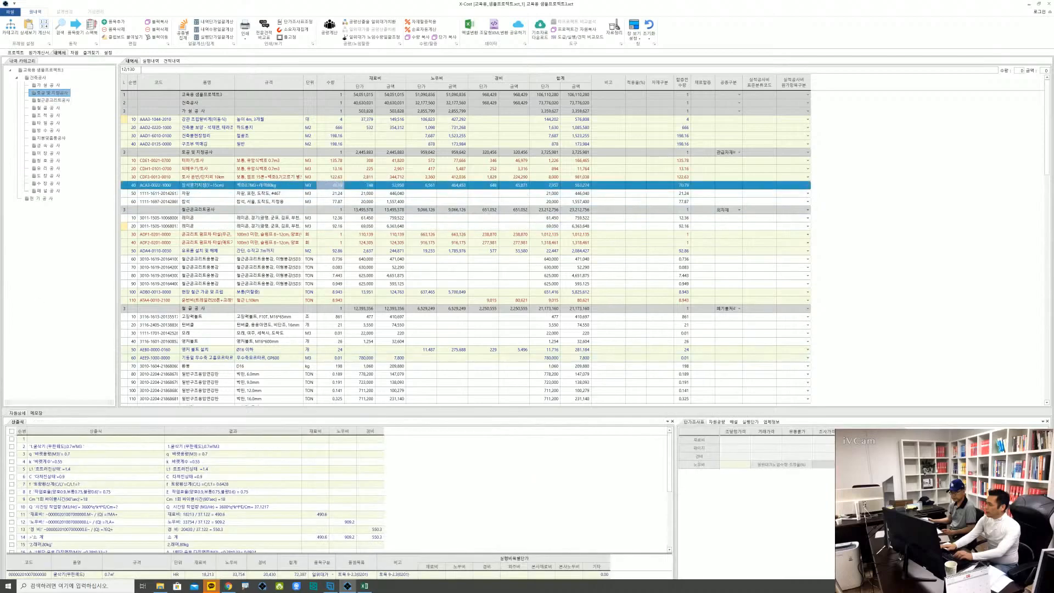